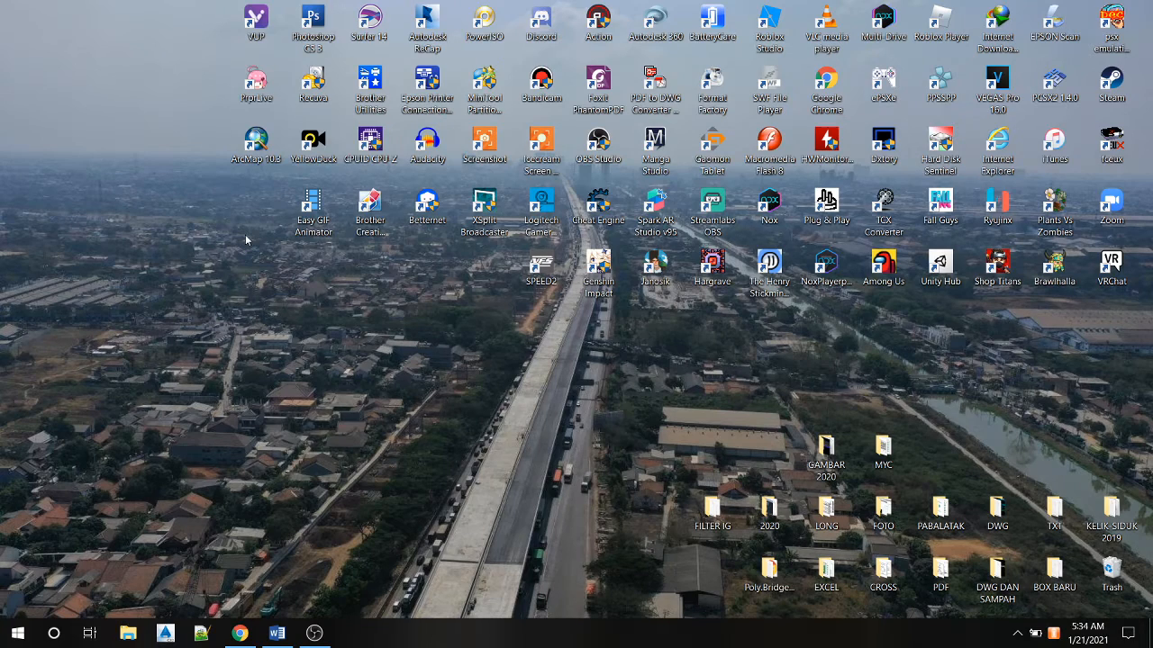
# Switch to the Word document and review its YANG PERLU DISIAPKAN list, highlighting the ArcGIS application item.
pyautogui.click(276, 633)
pyautogui.moveTo(413, 375); pyautogui.dragTo(345, 226)
pyautogui.click(459, 256)
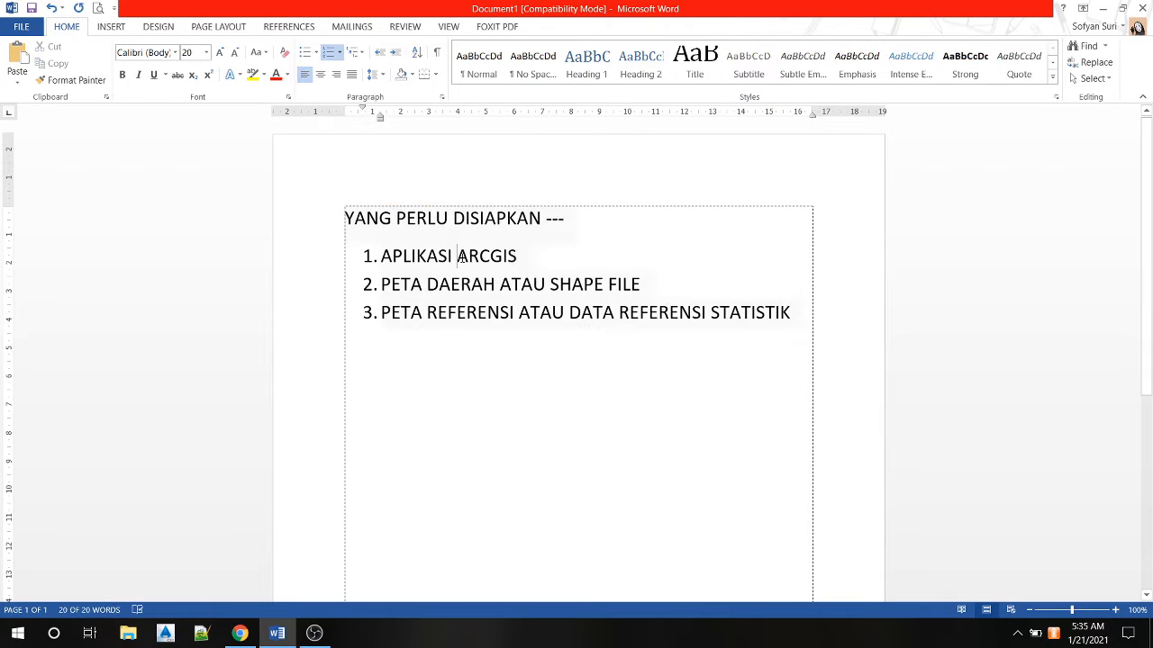
pyautogui.moveTo(556, 254); pyautogui.dragTo(403, 257)
pyautogui.moveTo(658, 287); pyautogui.dragTo(647, 330)
pyautogui.click(427, 332)
pyautogui.click(621, 375)
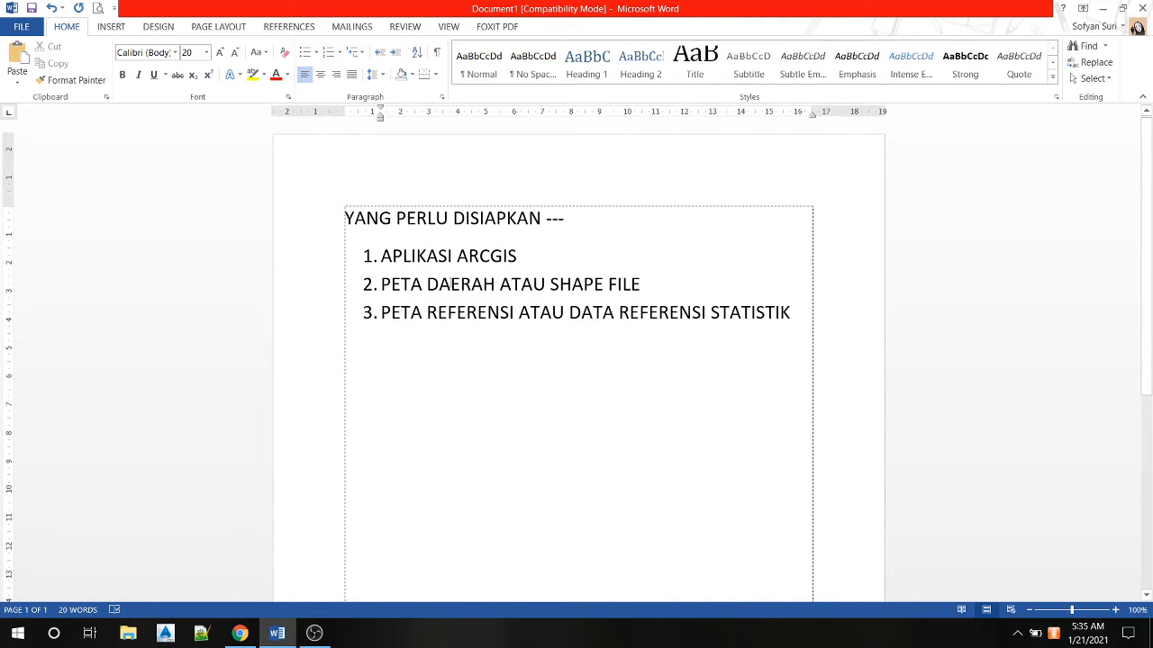
pyautogui.moveTo(532, 256); pyautogui.dragTo(282, 265)
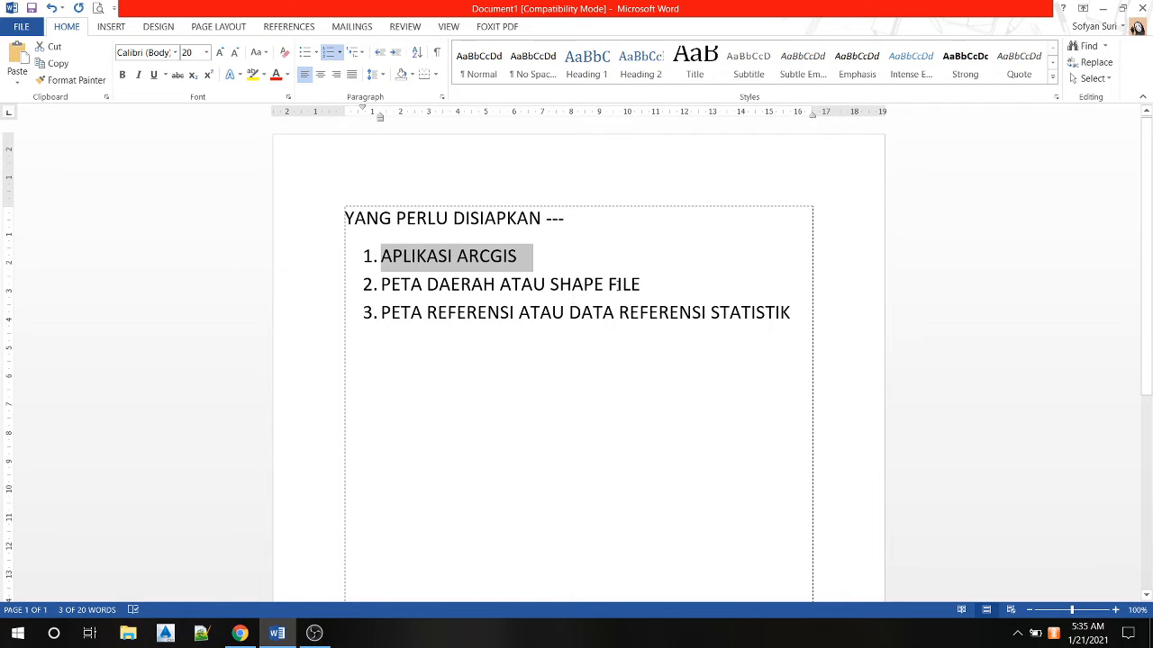
pyautogui.click(696, 282)
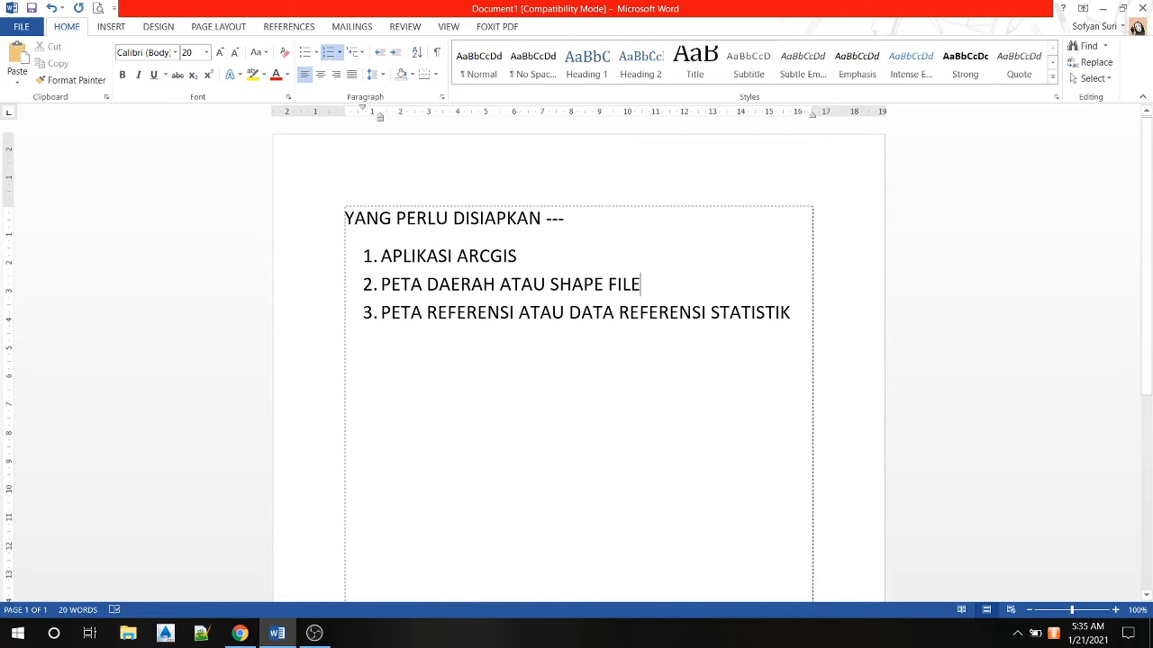
pyautogui.click(690, 386)
# Highlight the PETA DAERAH and SHAPE FILE requirements in the list and view the Kuningan district map image results in Chrome.
pyautogui.moveTo(389, 287); pyautogui.dragTo(496, 286)
pyautogui.click(242, 636)
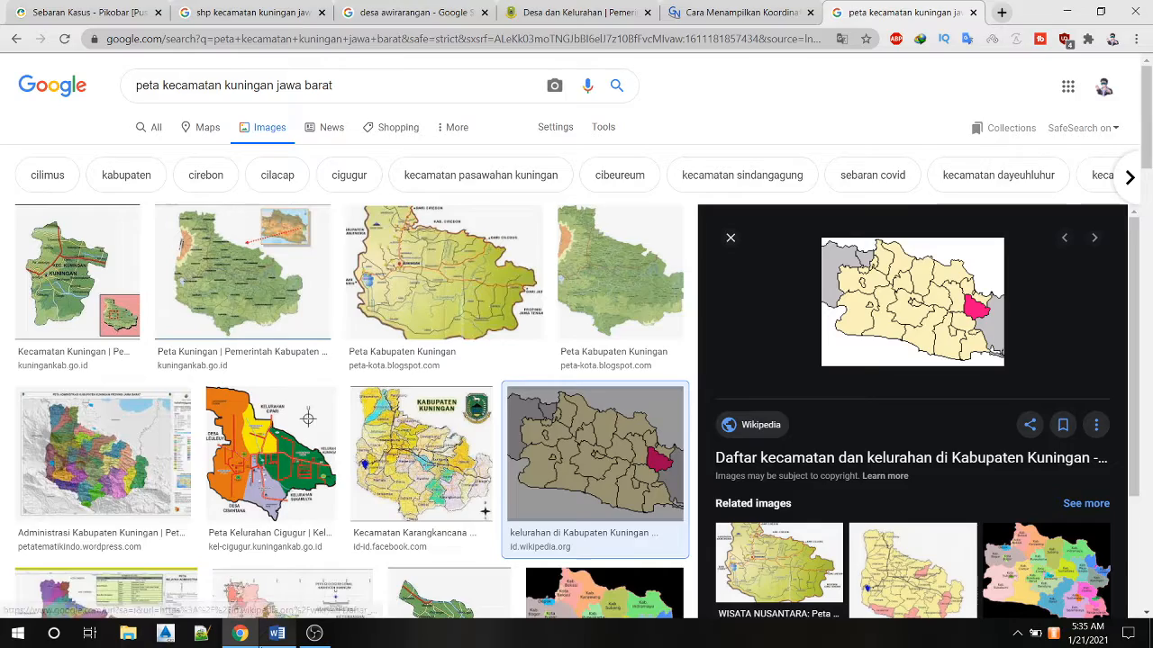
pyautogui.click(276, 633)
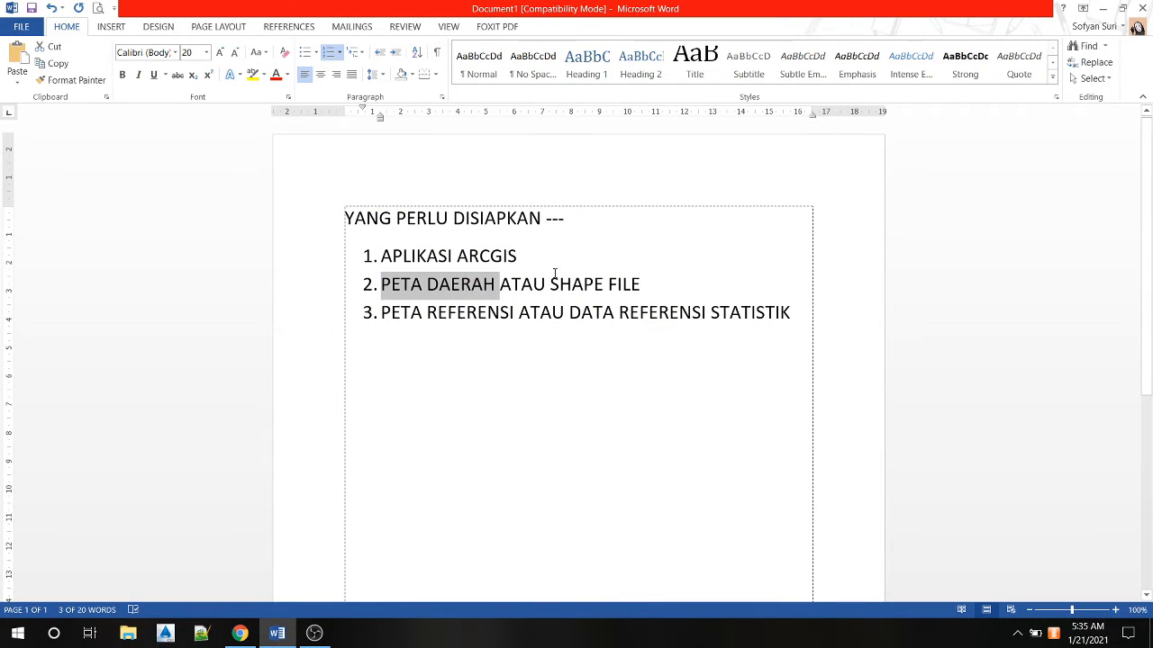
pyautogui.moveTo(557, 284); pyautogui.dragTo(730, 283)
pyautogui.click(612, 406)
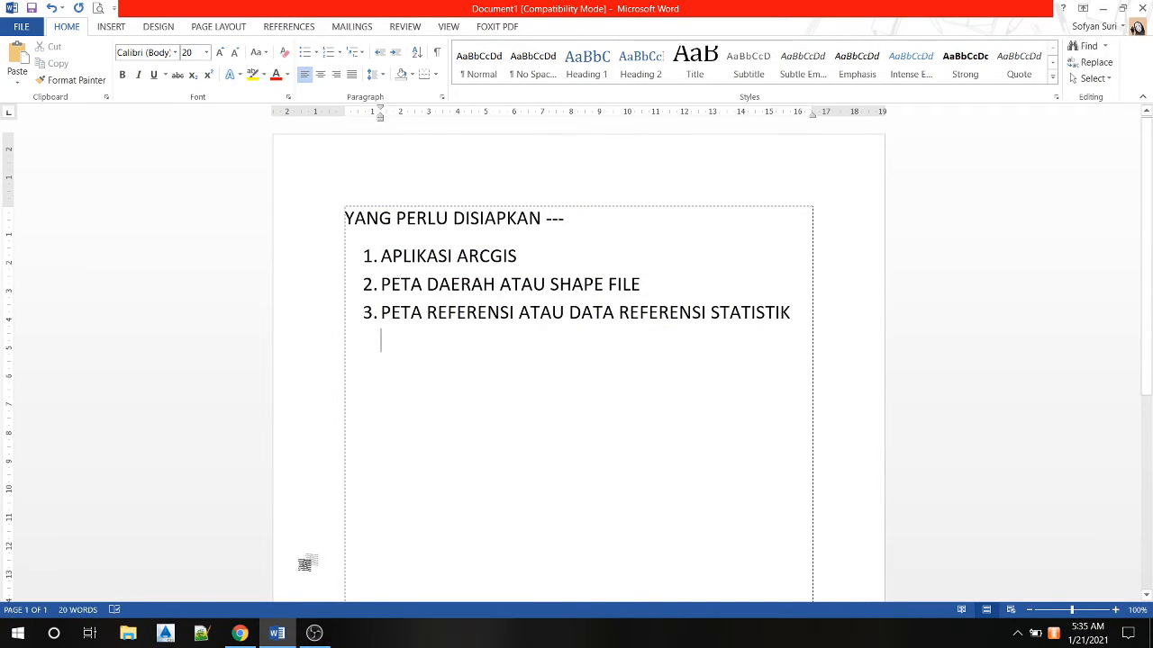
pyautogui.hotkey('alt', 'Tab')
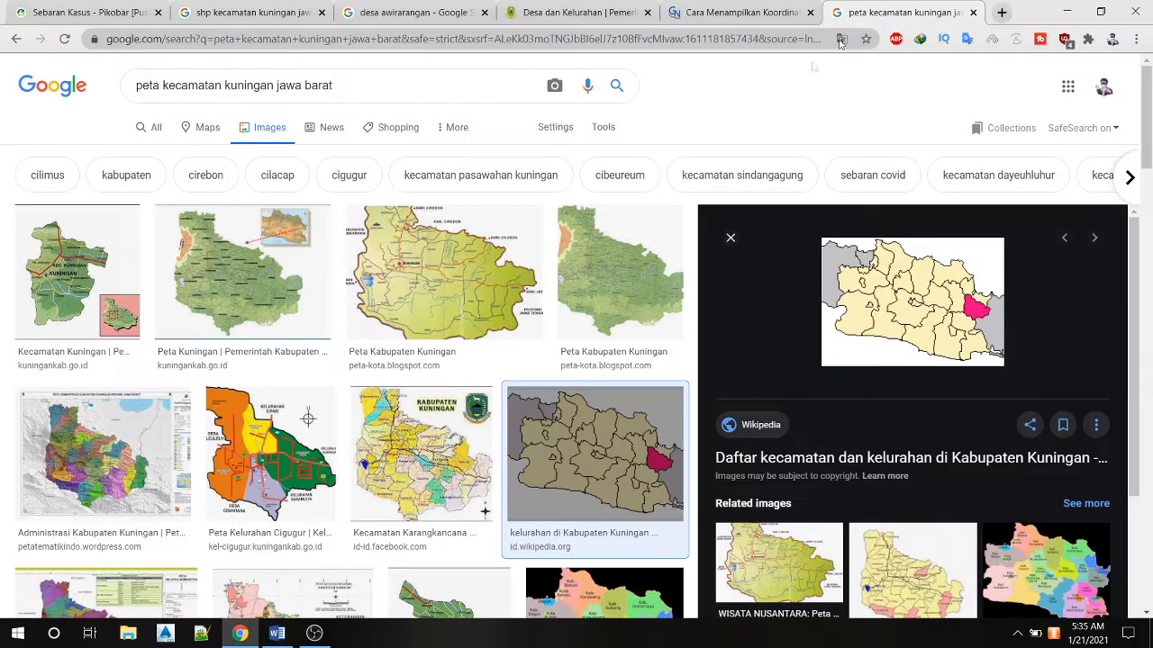
# Search the web in a new tab for "shp kecamatan kuningan jawa barat".
pyautogui.click(1001, 11)
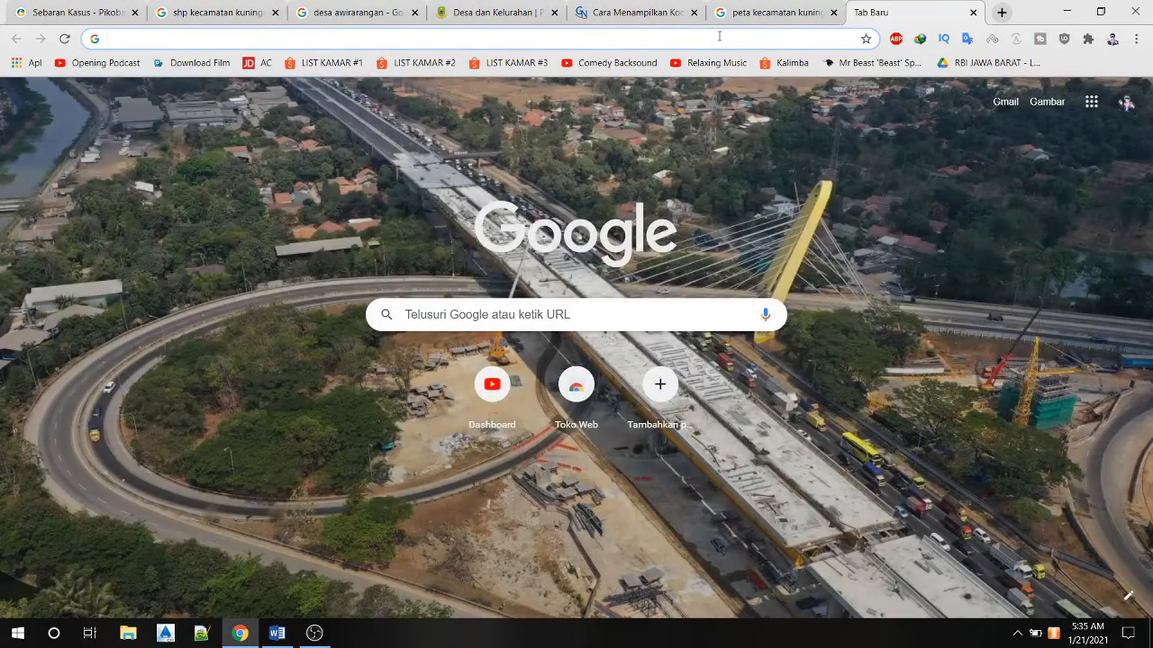
pyautogui.write('shp')
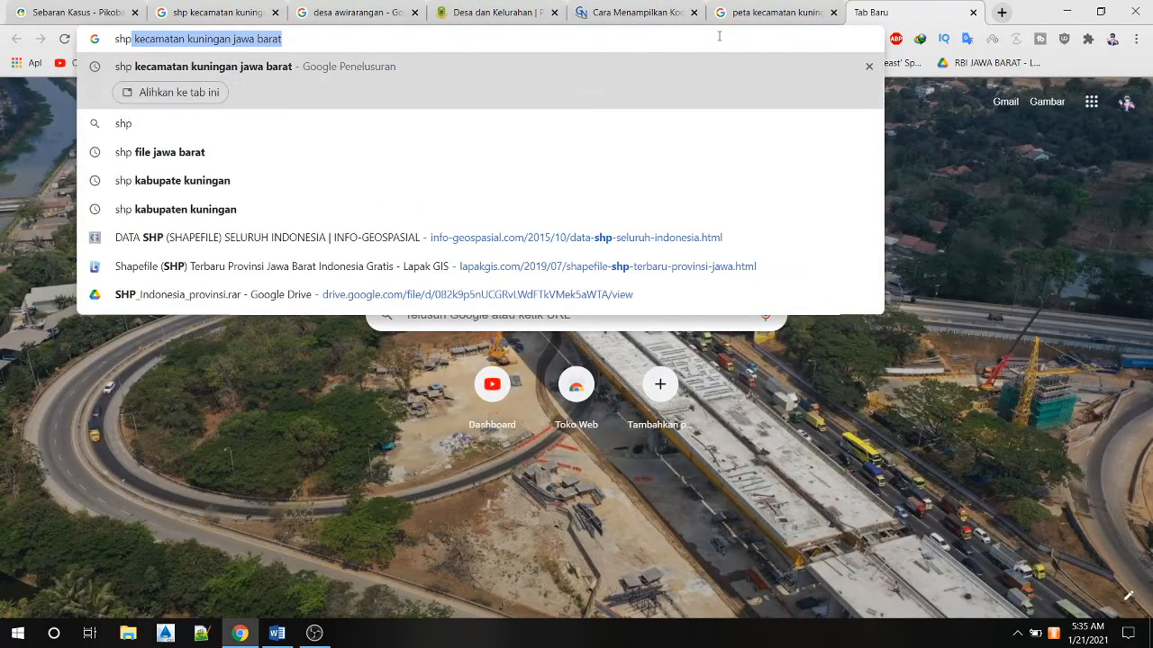
pyautogui.press('Return')
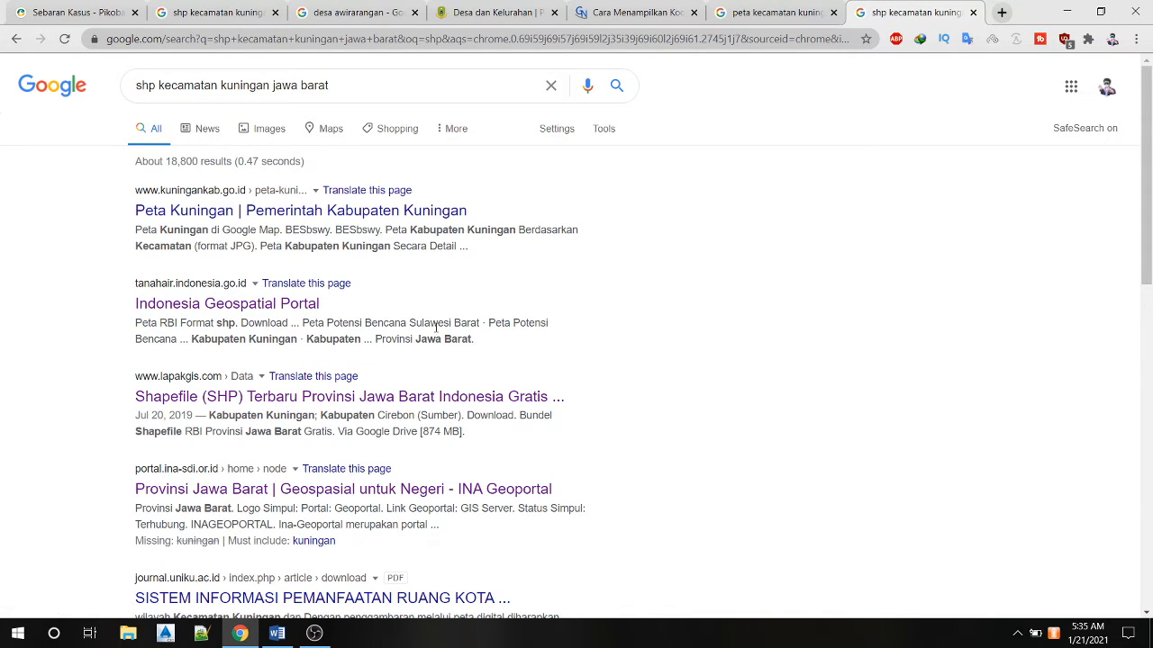
# Open the bookmarked RBI JAWA BARAT - LAPAK GIS Drive folder in a new tab and look through its regional zip files.
pyautogui.click(1001, 13)
pyautogui.click(972, 67)
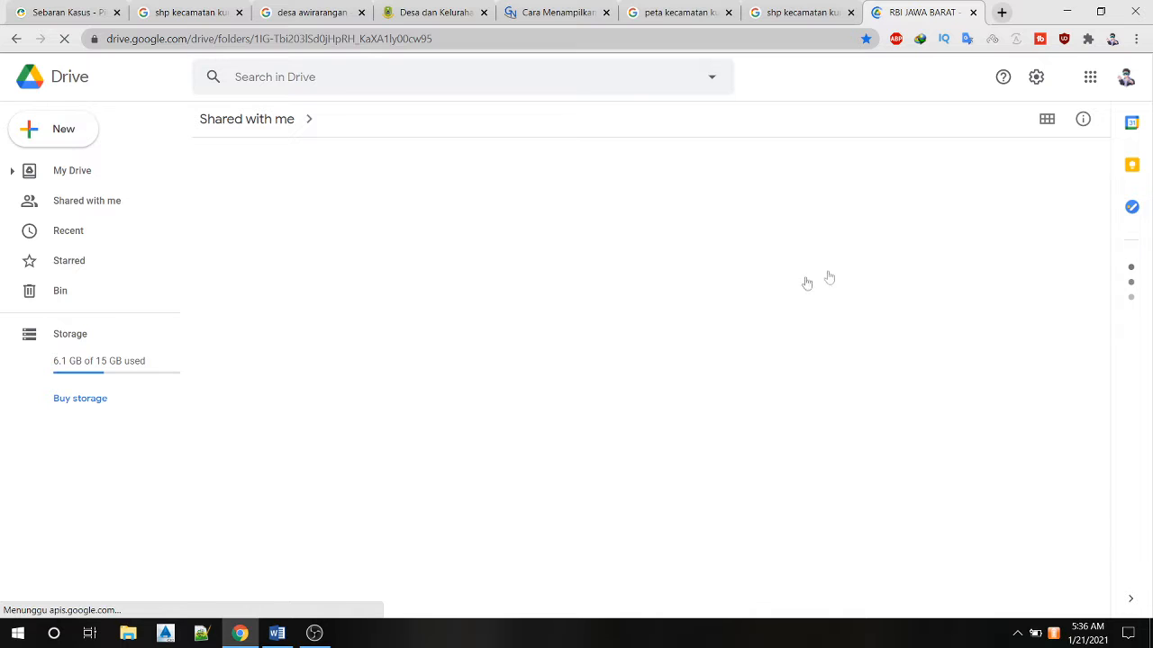
pyautogui.scroll(-2, 444, 298)
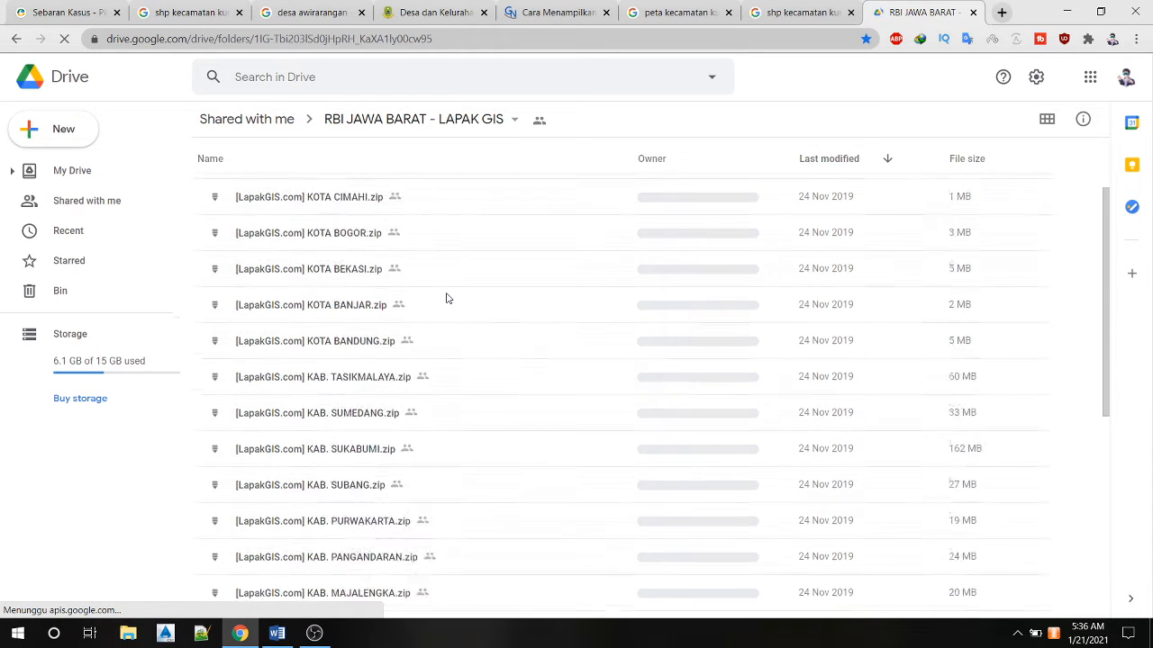
pyautogui.scroll(-3, 444, 298)
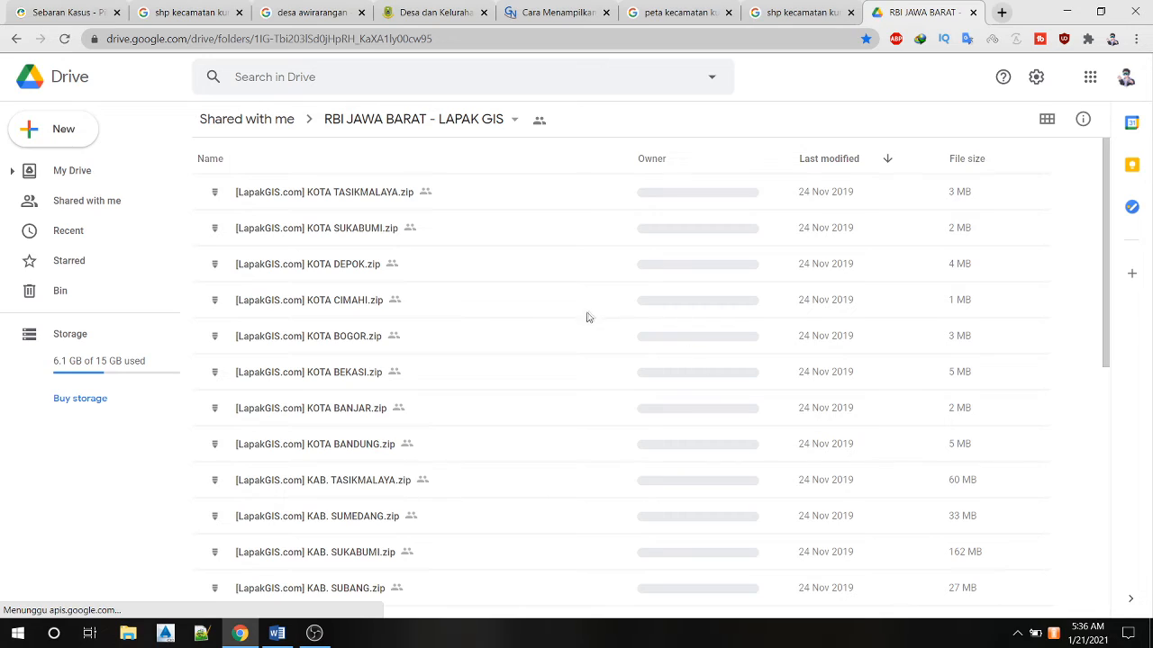
# Minimize the Chrome and Word windows and launch ArcMap 10.3 from the desktop.
pyautogui.click(1066, 11)
pyautogui.click(1087, 8)
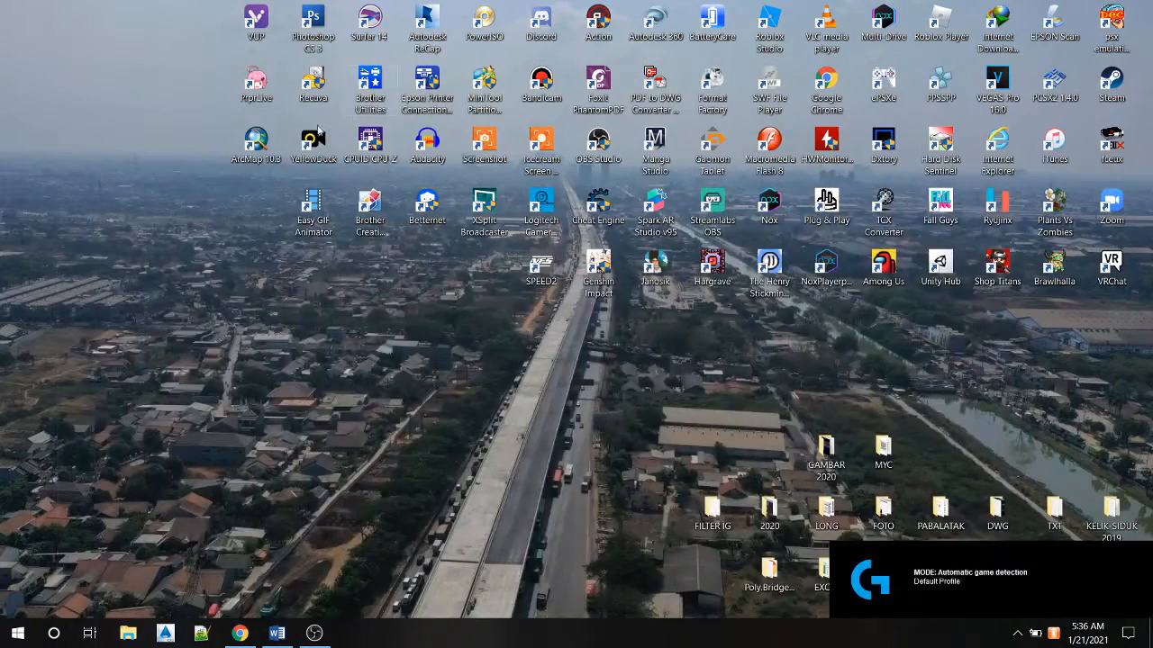
pyautogui.doubleClick(271, 160)
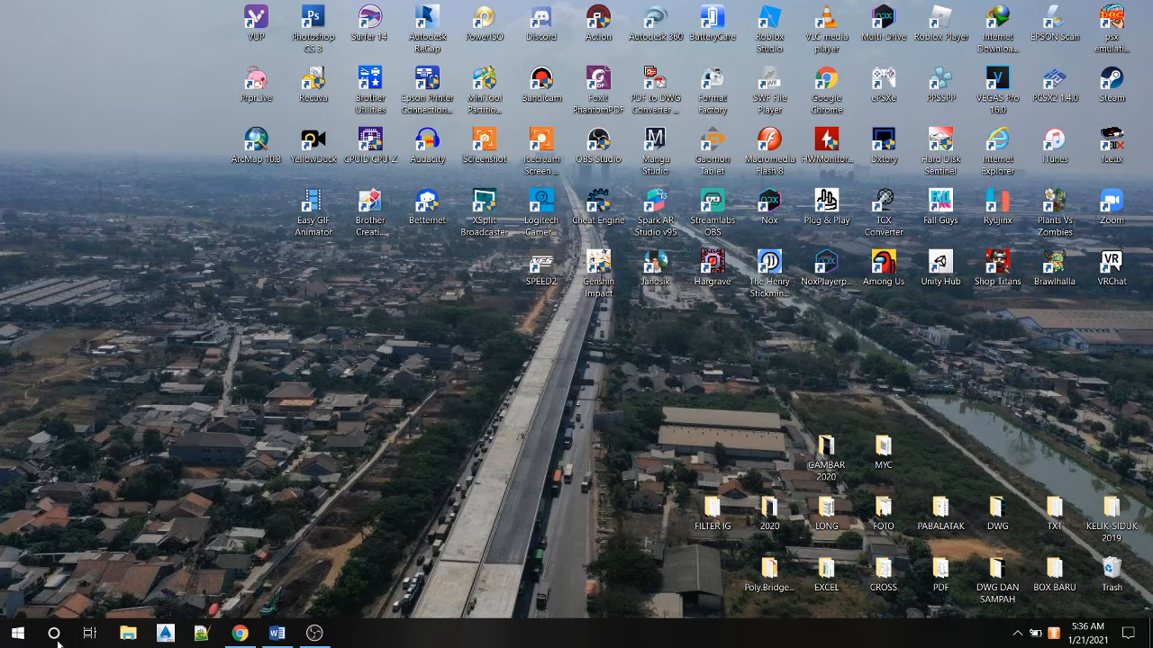
# Examine the installed programs in the Windows ArcGIS application group, then return to the desktop.
pyautogui.click(17, 633)
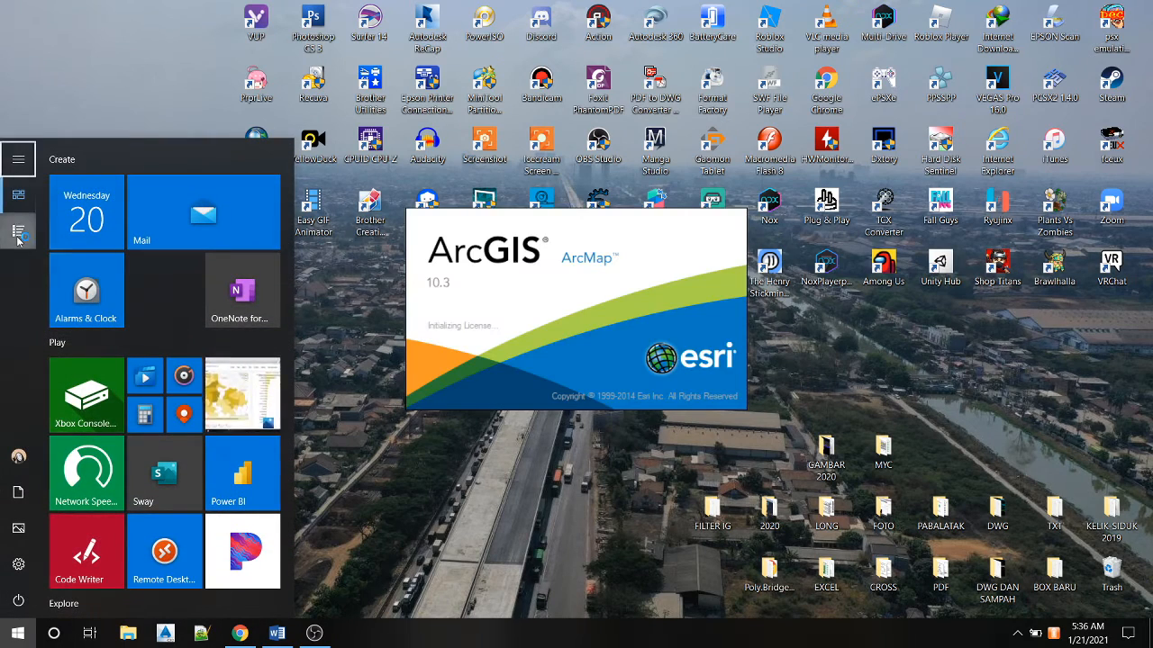
pyautogui.click(18, 232)
pyautogui.scroll(-2, 135, 342)
pyautogui.scroll(-1, 167, 384)
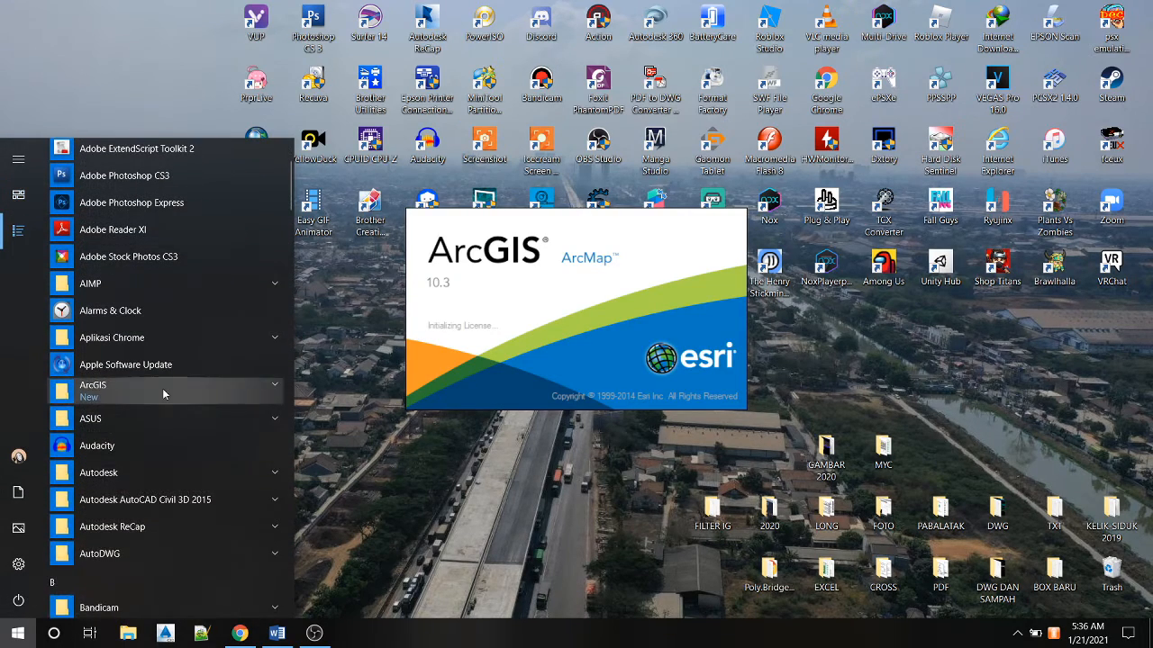
pyautogui.click(162, 388)
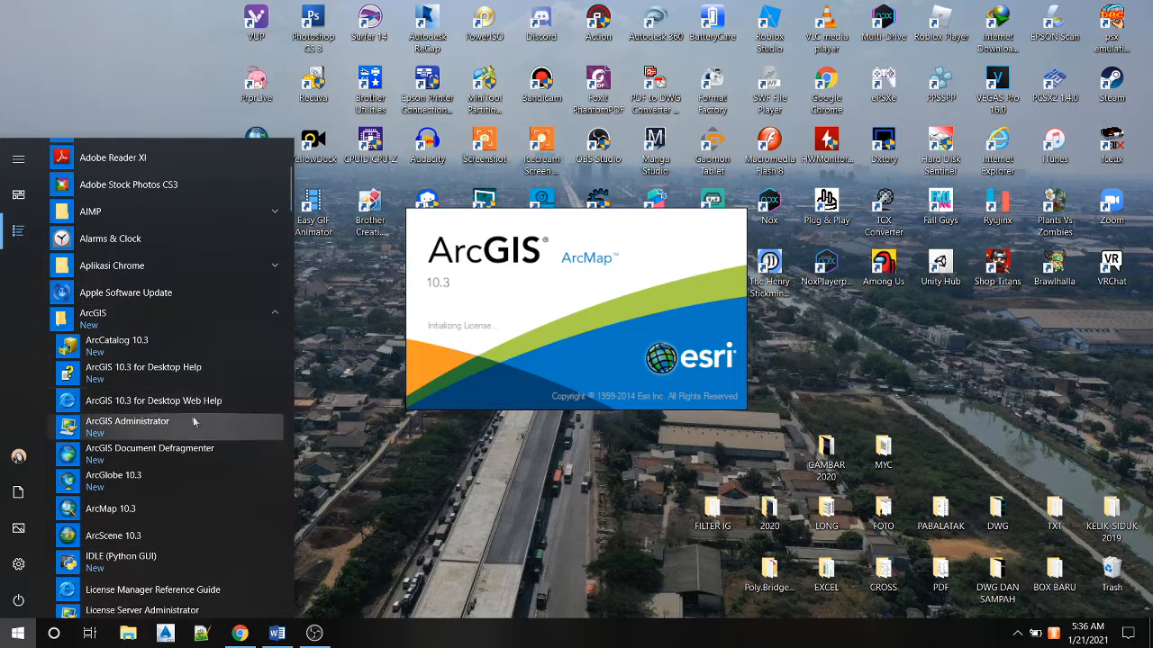
pyautogui.scroll(-2, 186, 405)
pyautogui.scroll(-1, 186, 404)
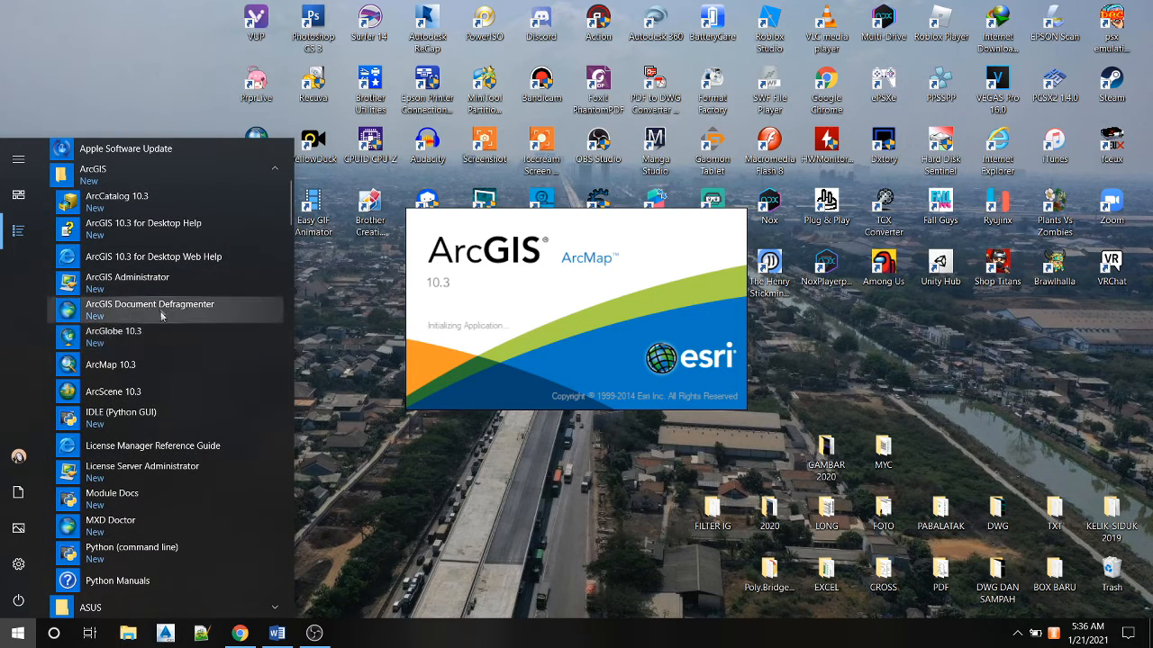
pyautogui.click(337, 391)
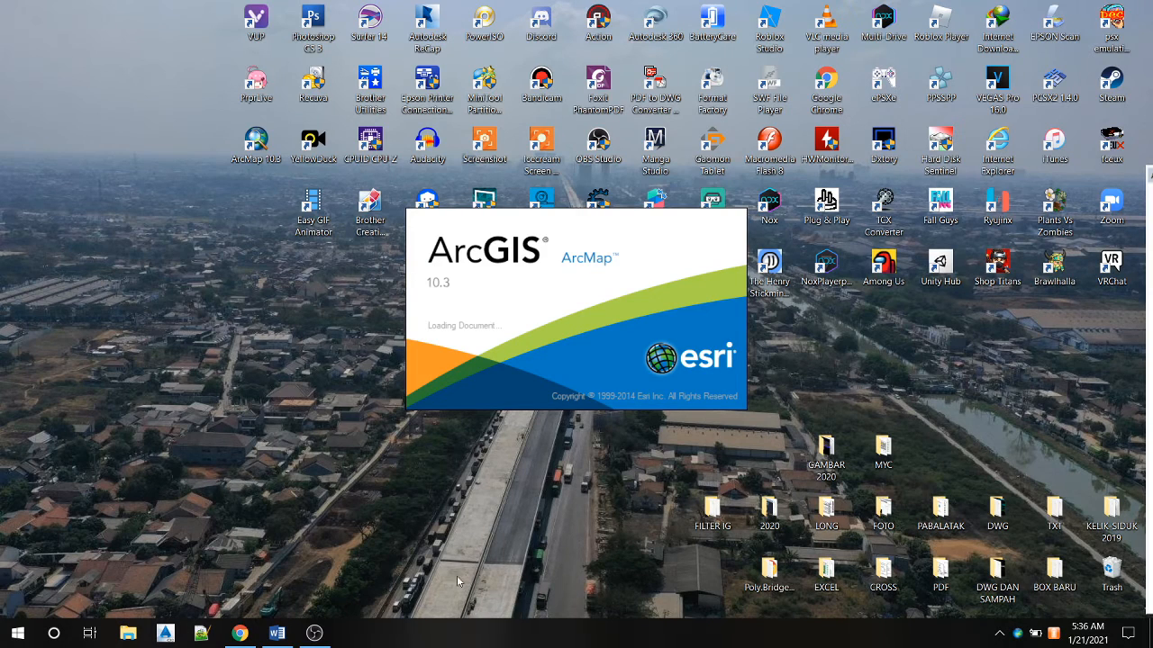
# Return to the Word requirements list and shift its numbered items slightly to the left.
pyautogui.click(276, 633)
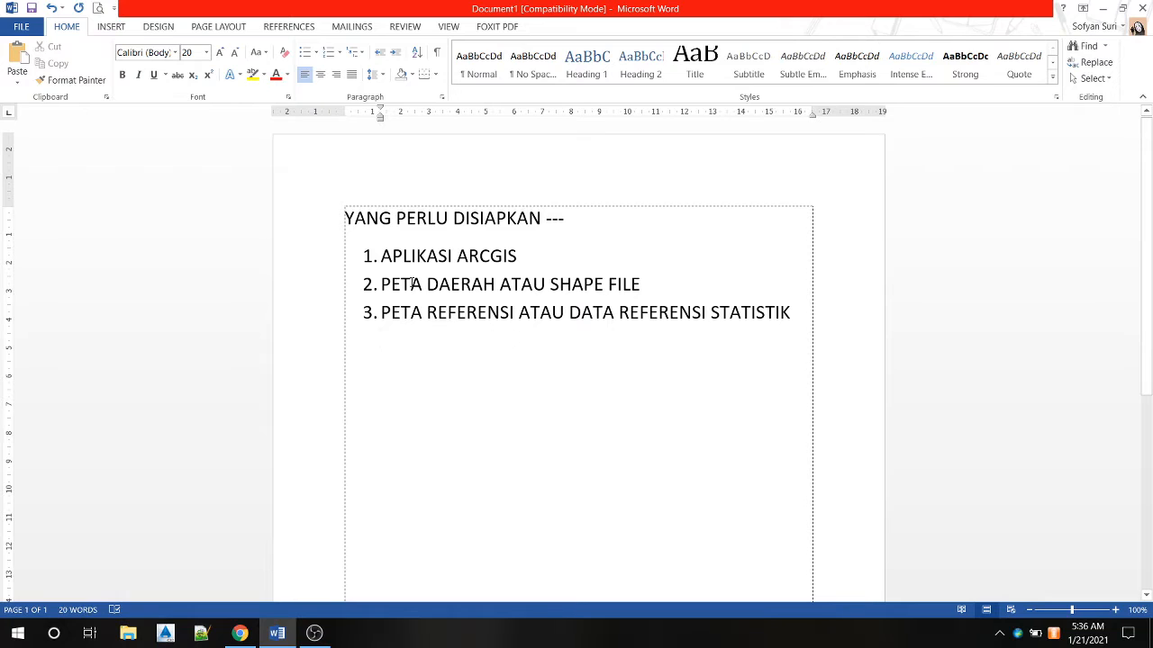
pyautogui.click(511, 284)
pyautogui.moveTo(378, 317)
pyautogui.mouseDown()
pyautogui.moveTo(496, 315)
pyautogui.moveTo(357, 311)
pyautogui.mouseUp()
pyautogui.click(556, 345)
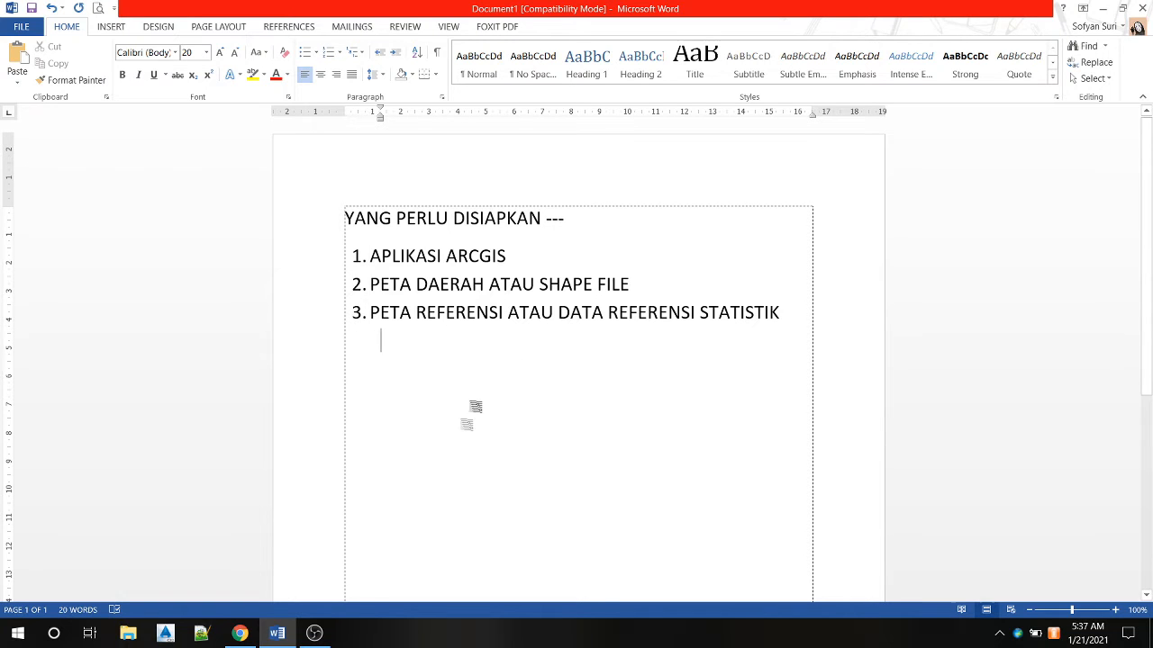
# Switch to Chrome and view the Pikobar case distribution map, followed by the existing Kuningan shapefile search results.
pyautogui.click(240, 633)
pyautogui.click(72, 11)
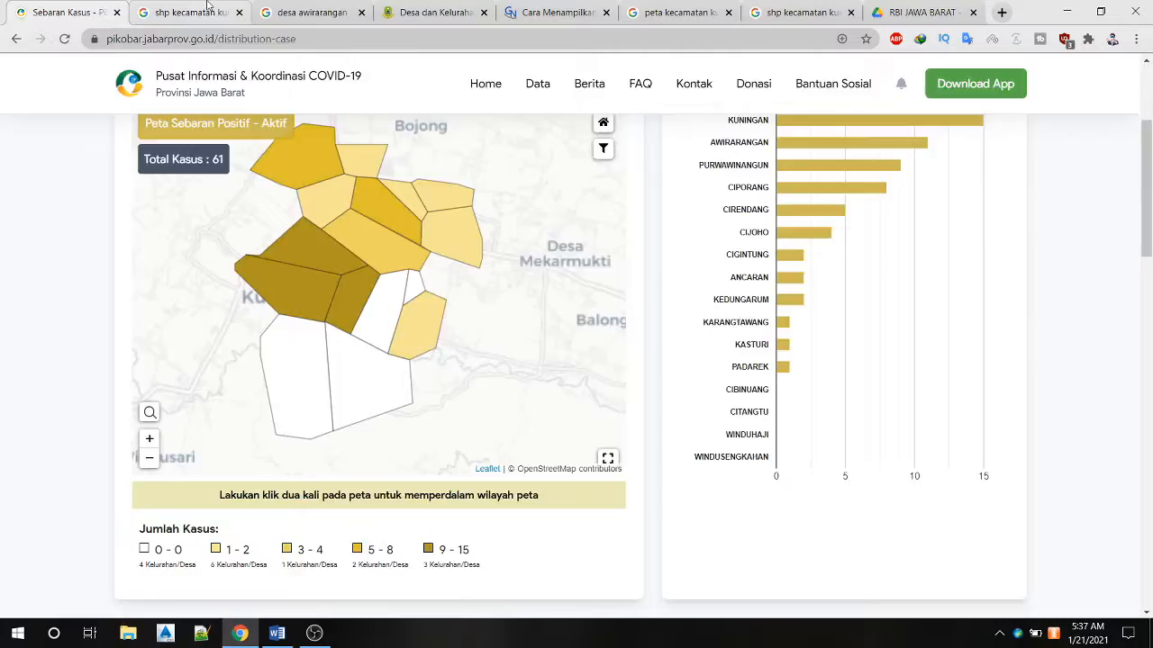
pyautogui.click(207, 9)
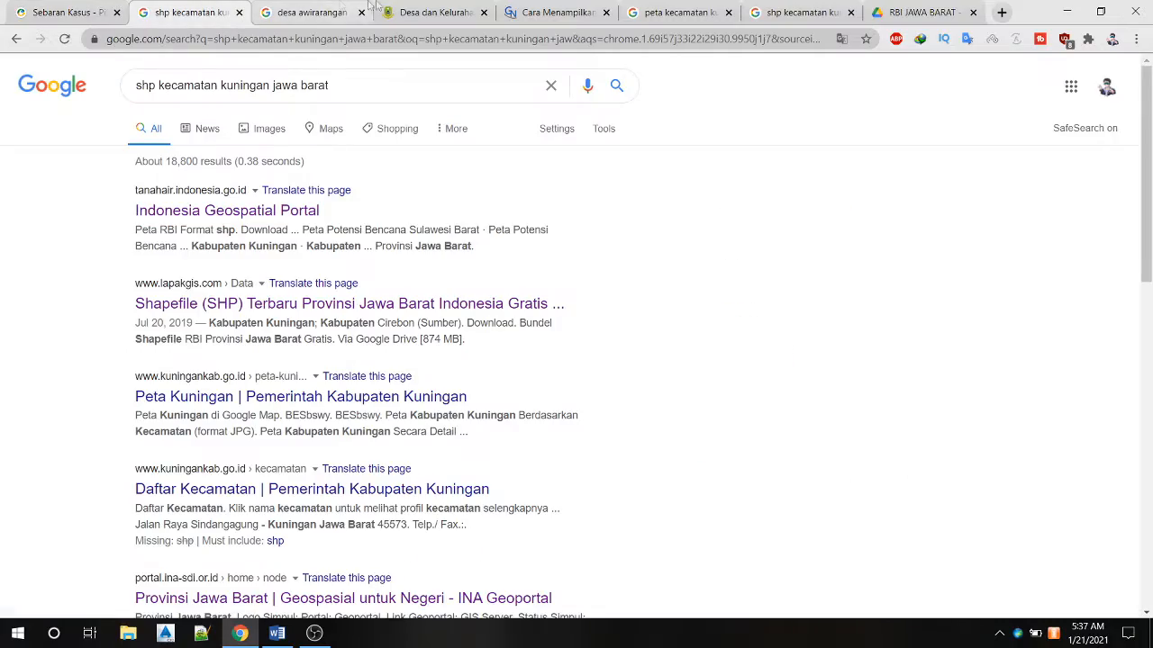
# Search in a new tab for "peta sebaran kuningan jawa barat" and show the image results.
pyautogui.click(1001, 12)
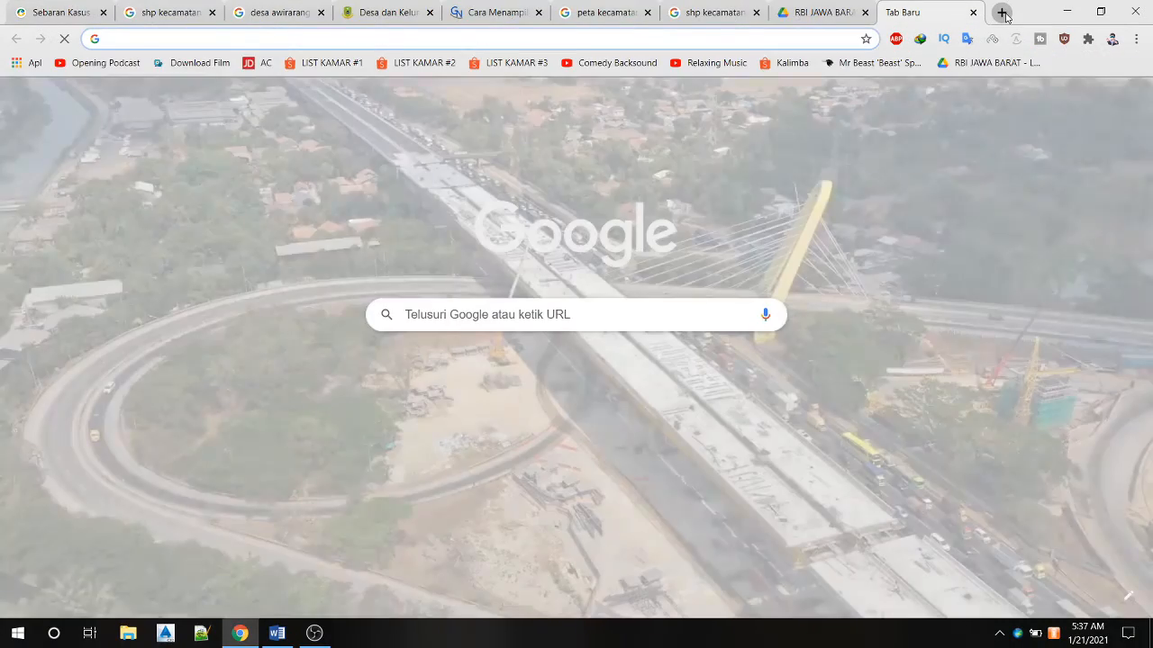
pyautogui.write('peta ')
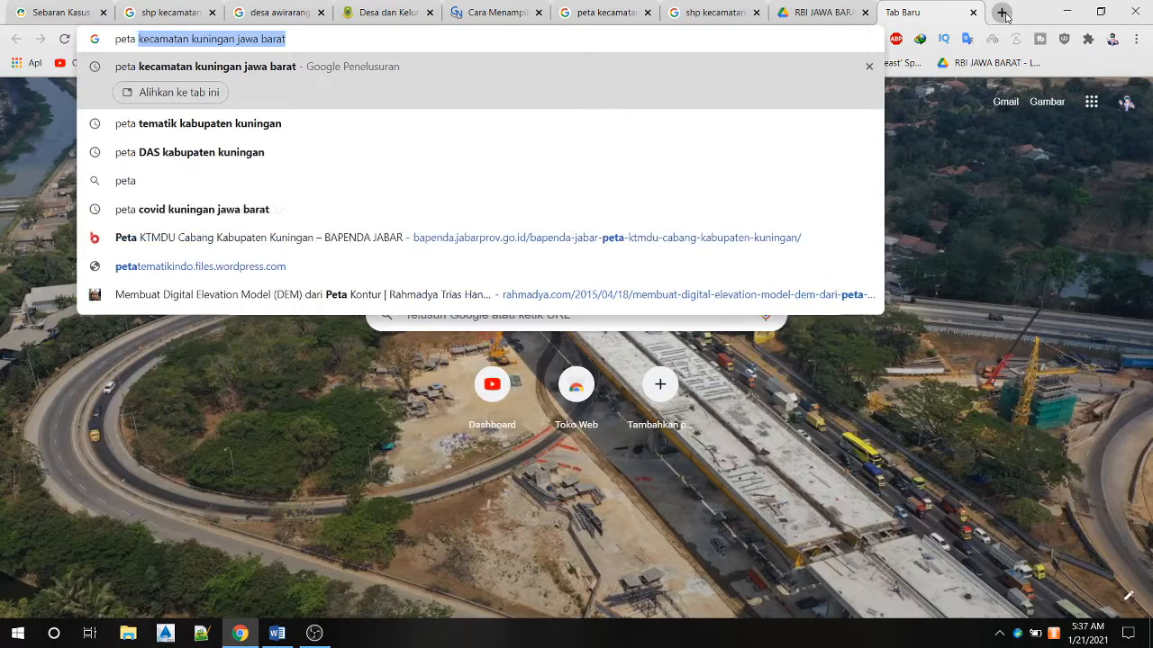
pyautogui.write('sebara')
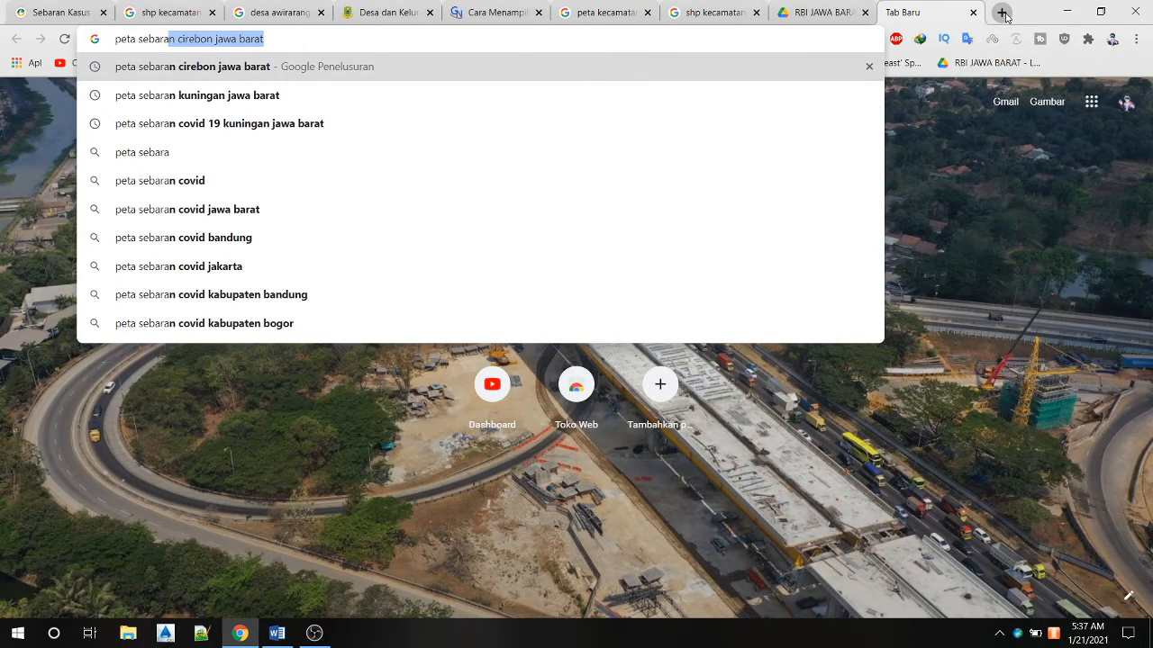
pyautogui.press('Down')
pyautogui.press('Return')
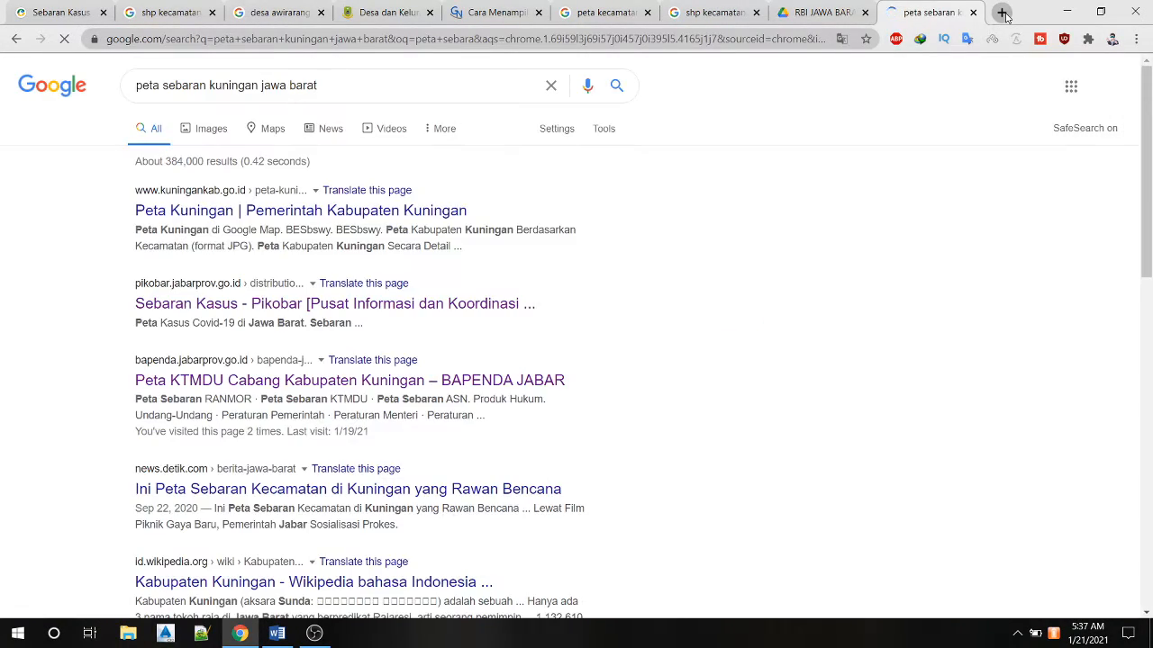
pyautogui.click(224, 135)
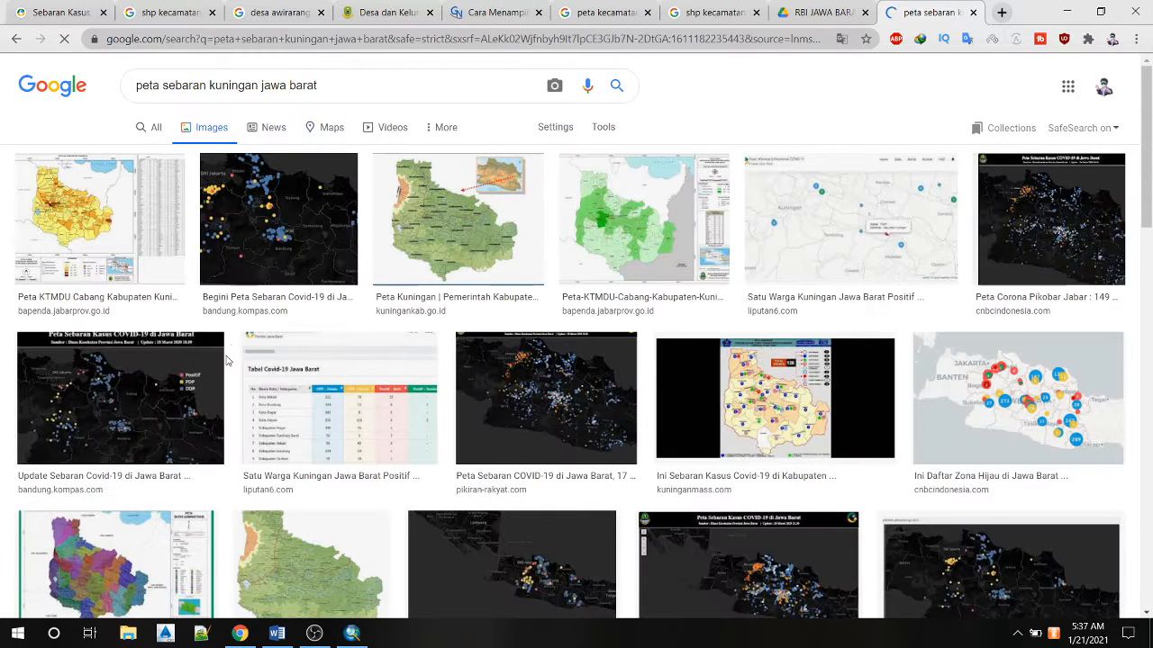
# Preview the BAPENDA JABAR Peta KTMDU map of Kuningan, look through its related images, and preview the KPU Kabupaten Kuningan map.
pyautogui.click(101, 220)
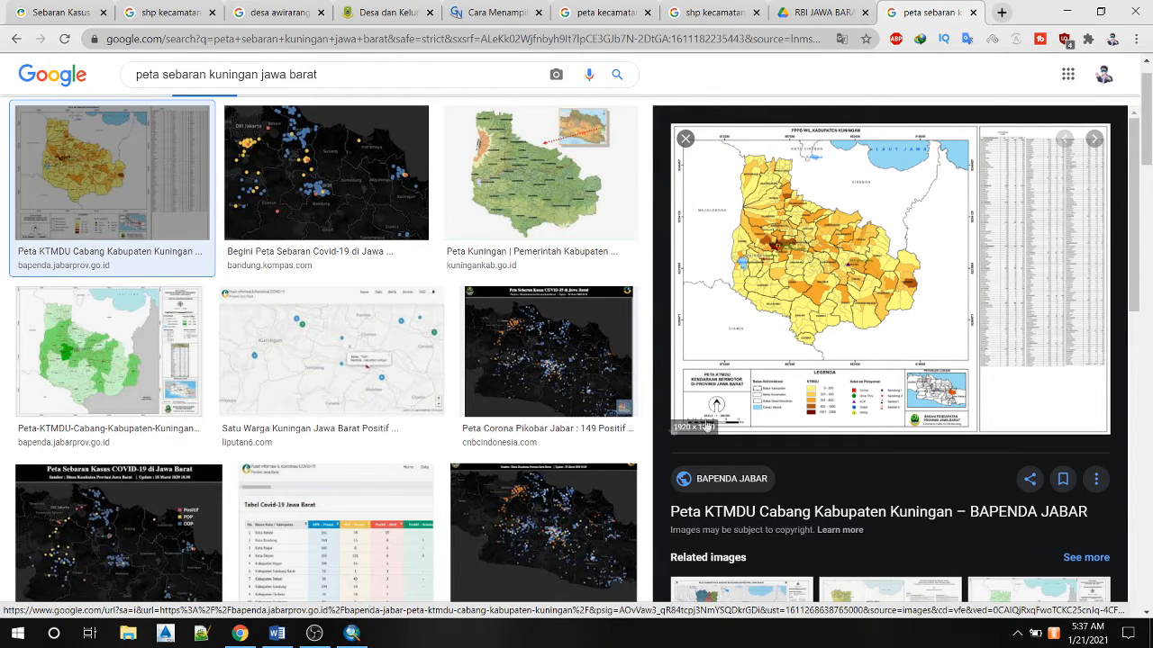
pyautogui.scroll(-3, 568, 336)
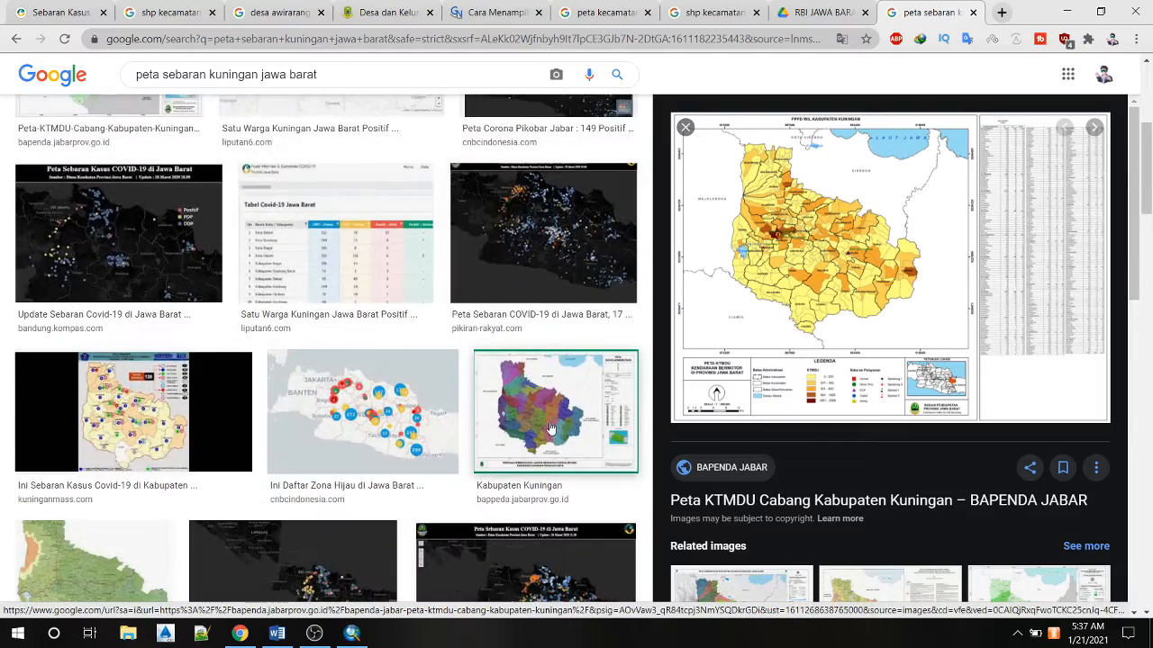
pyautogui.scroll(3, 567, 336)
pyautogui.scroll(-3, 941, 390)
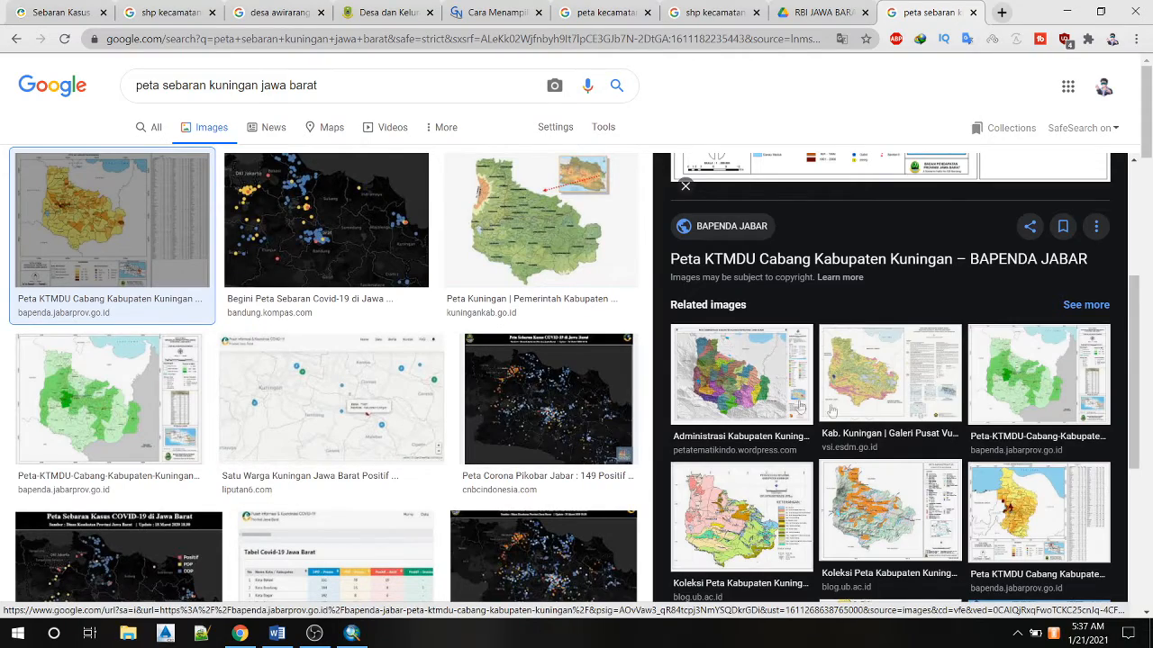
pyautogui.scroll(-3, 871, 411)
pyautogui.scroll(-3, 871, 411)
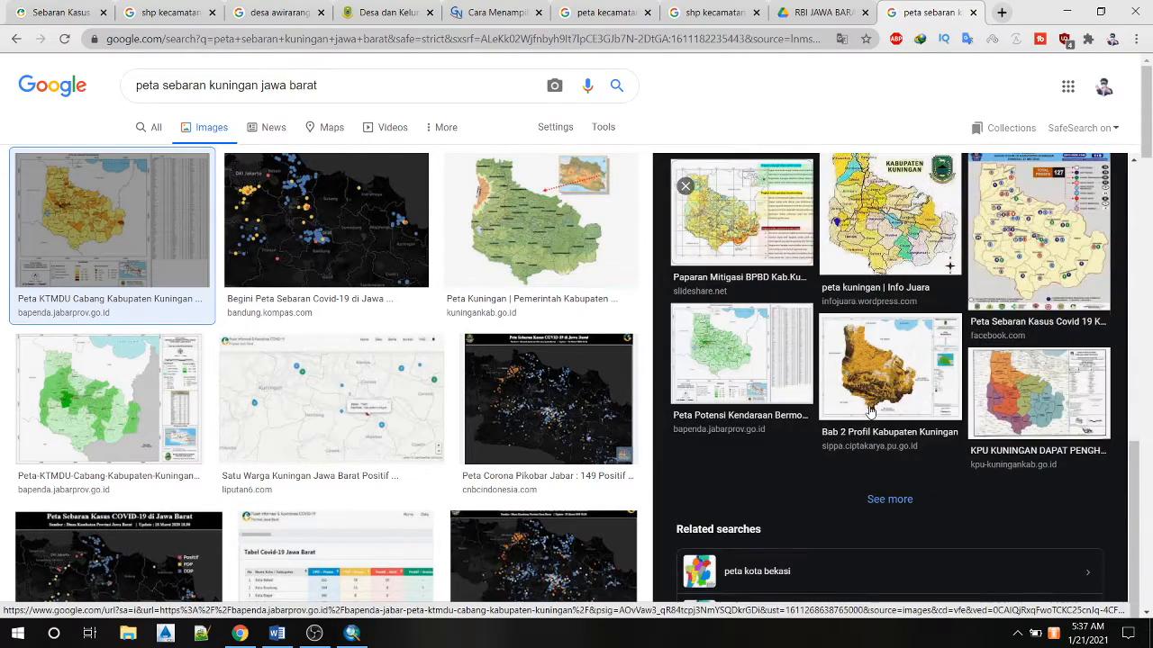
pyautogui.click(1029, 391)
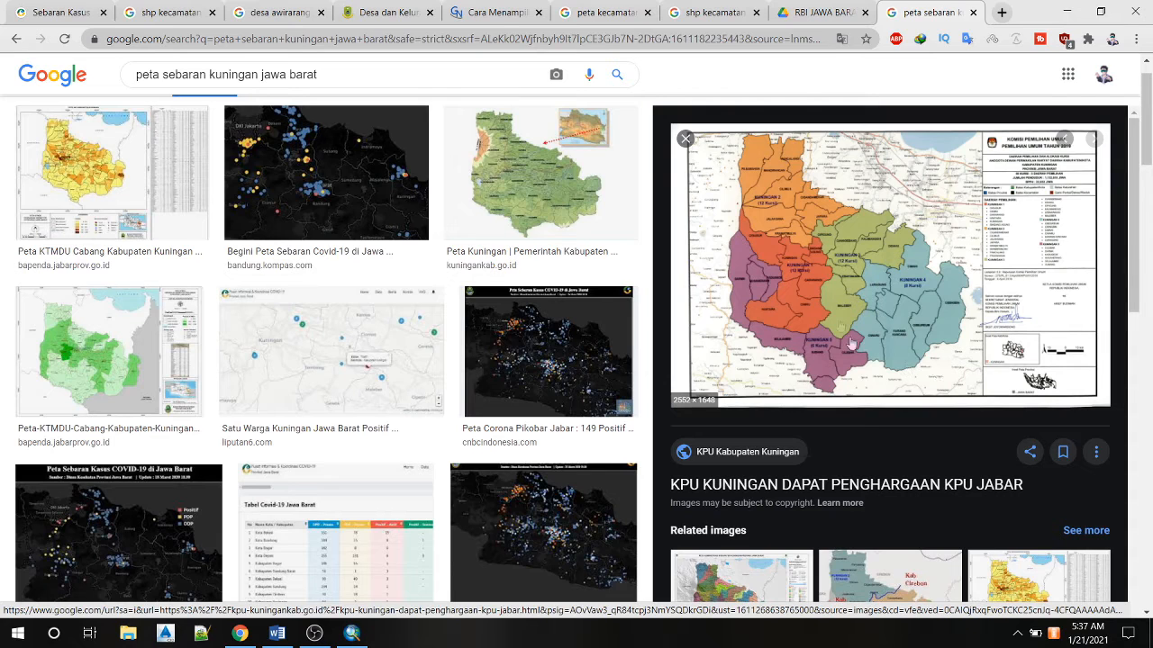
# Open the KPU Kabupaten Kuningan map image in a new tab, view it full size, and return to the image results.
pyautogui.rightClick(899, 289)
pyautogui.click(986, 393)
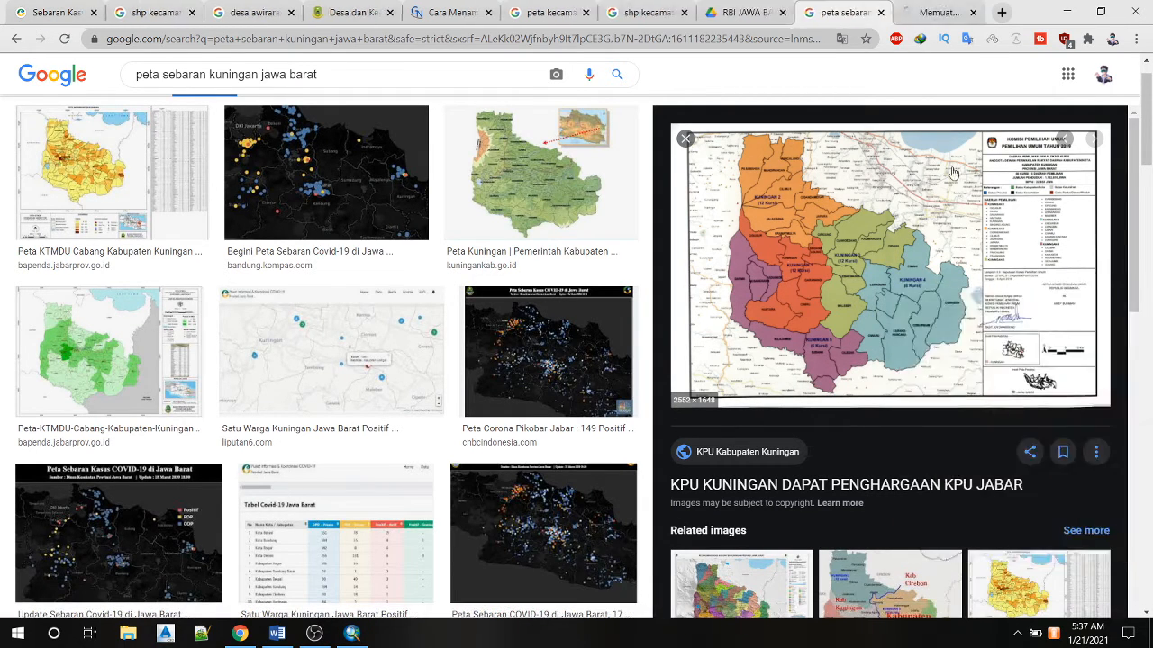
pyautogui.click(923, 7)
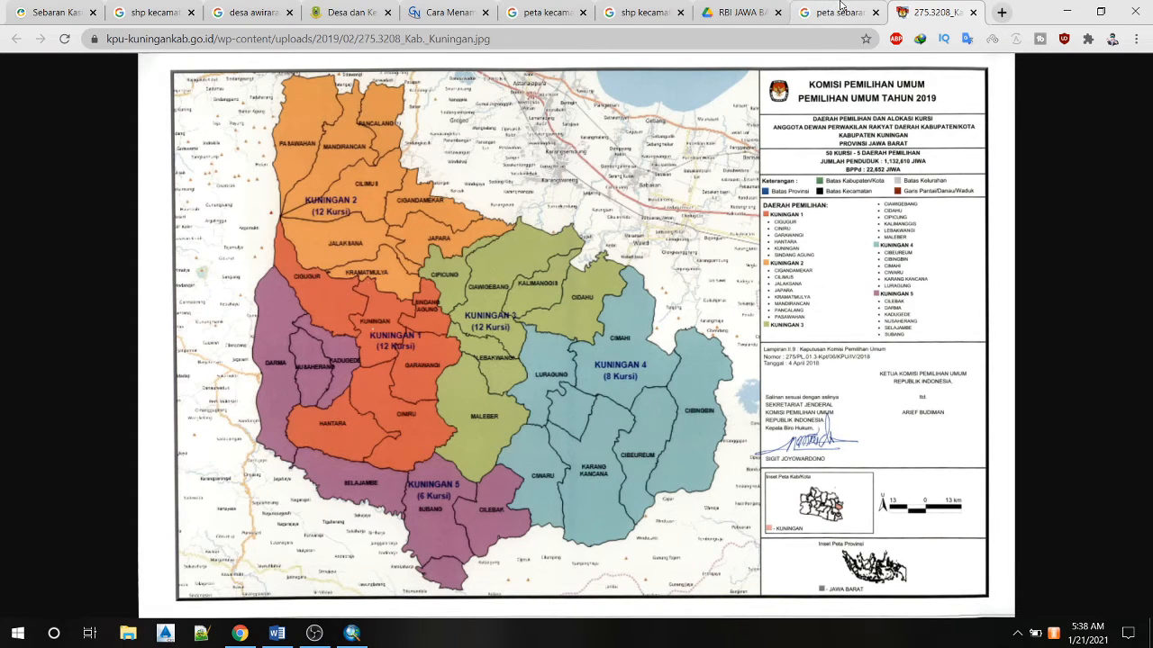
pyautogui.click(837, 12)
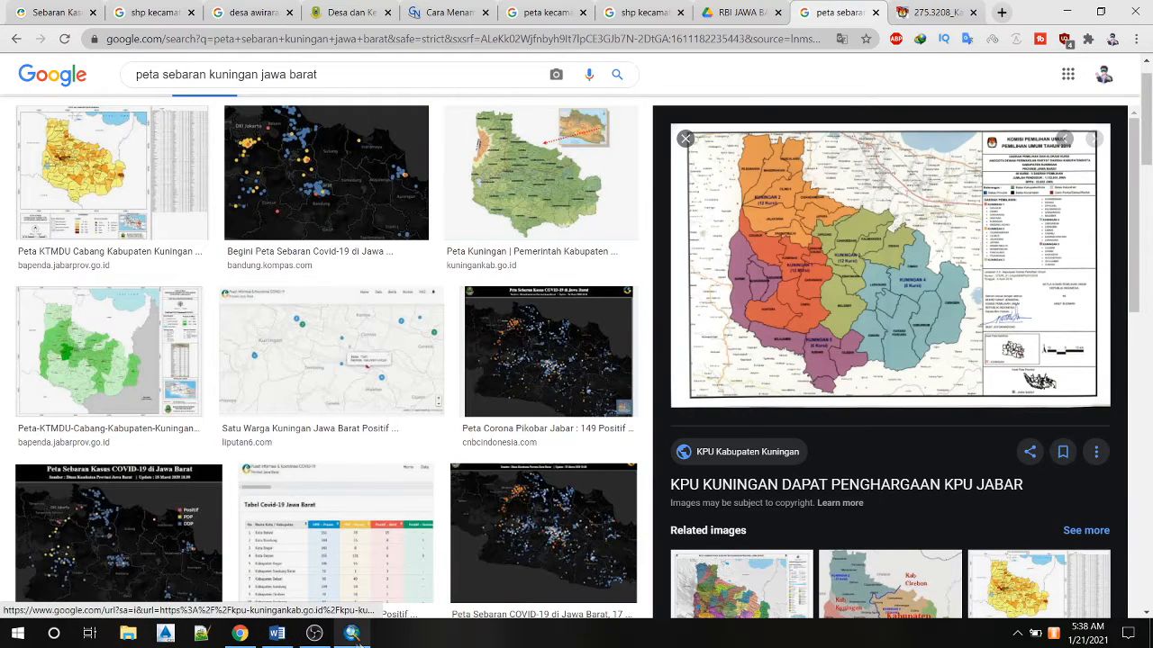
# Review the Pikobar Covid-19 case distribution page for Kuningan, including its title, polygon map and village case chart.
pyautogui.click(52, 6)
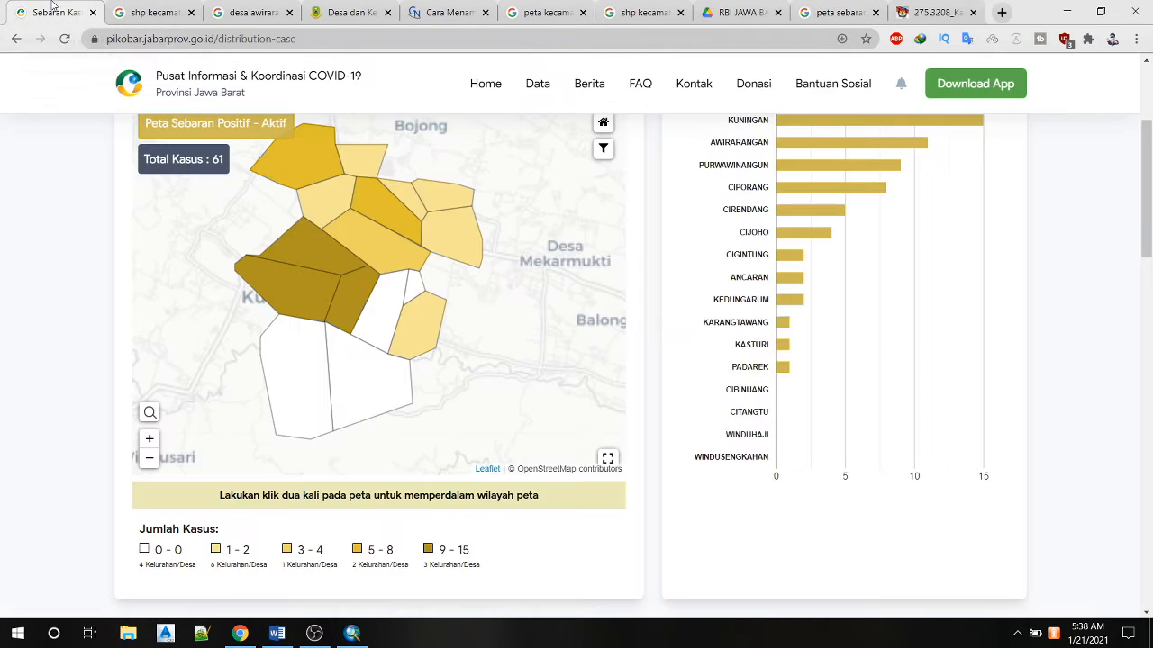
pyautogui.scroll(2, 998, 373)
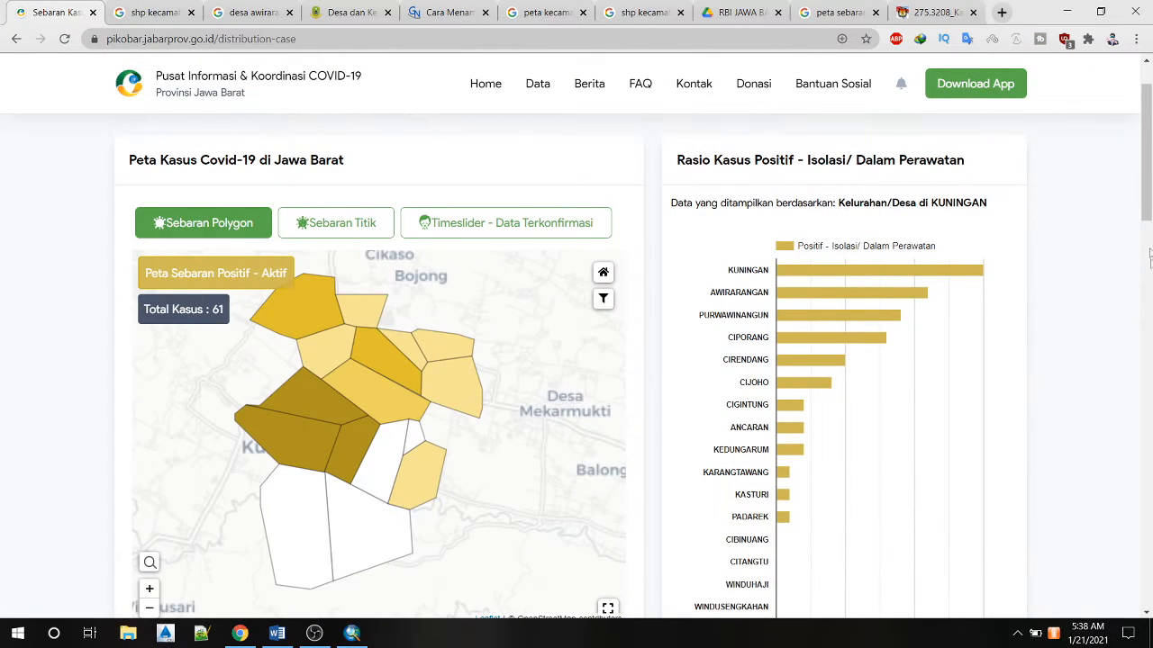
pyautogui.moveTo(1148, 200)
pyautogui.mouseDown()
pyautogui.moveTo(1147, 226)
pyautogui.moveTo(1145, 197)
pyautogui.mouseUp()
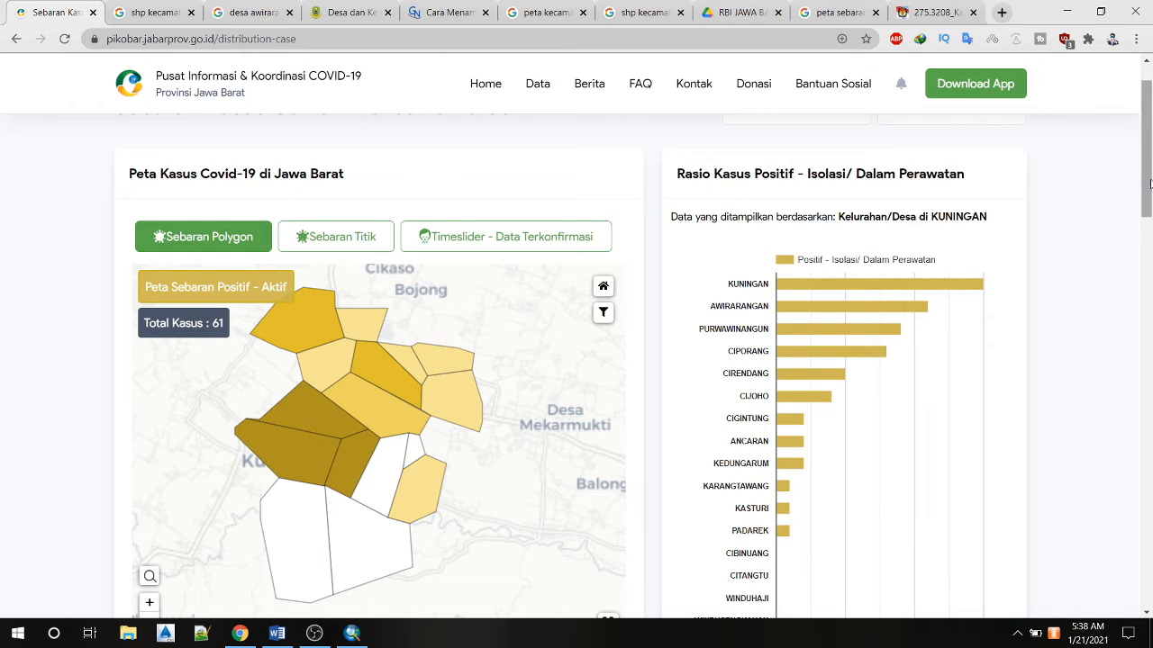
pyautogui.scroll(-1, 1147, 186)
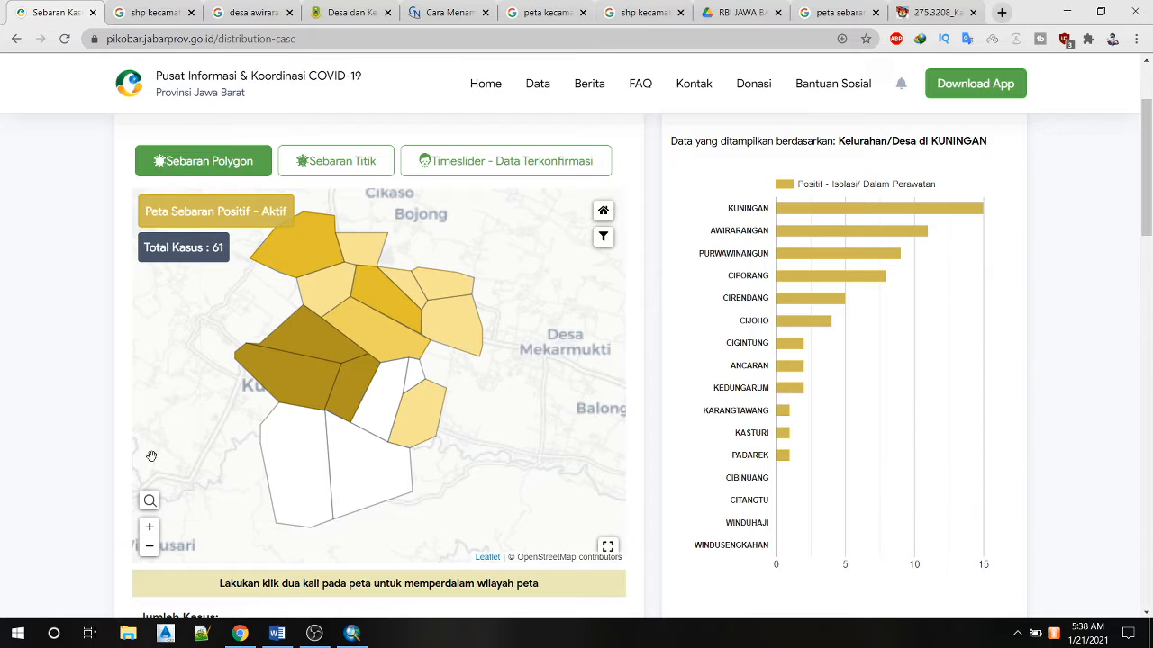
pyautogui.scroll(2, 999, 359)
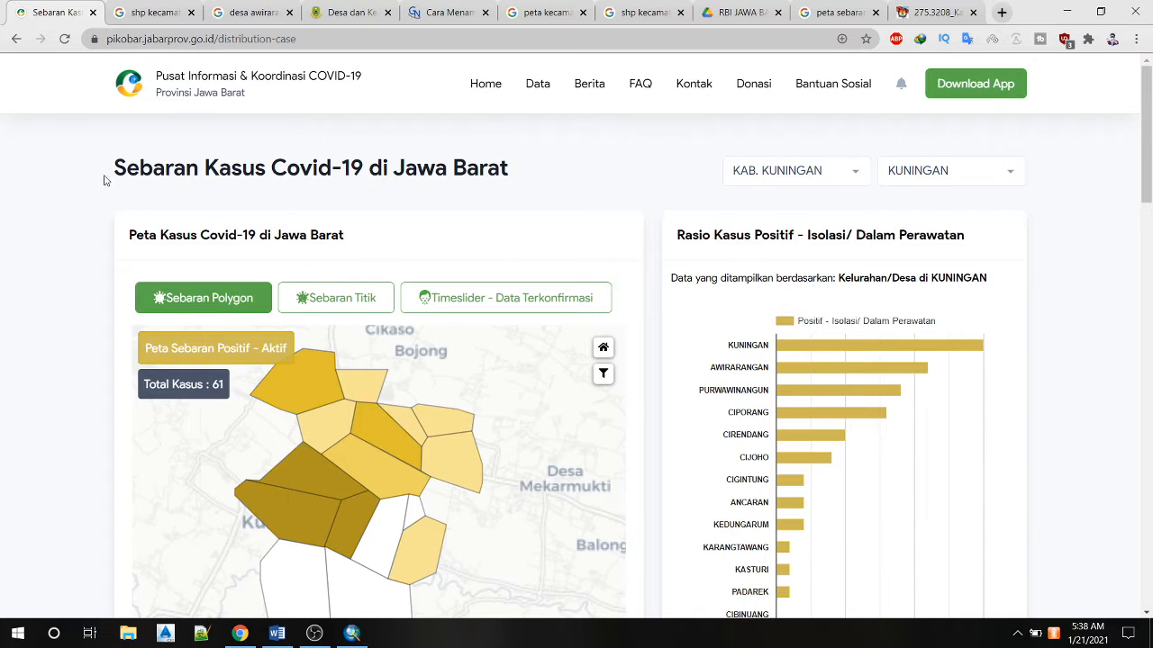
pyautogui.moveTo(103, 180); pyautogui.dragTo(285, 168)
pyautogui.click(439, 168)
pyautogui.moveTo(1146, 135); pyautogui.dragTo(1146, 182)
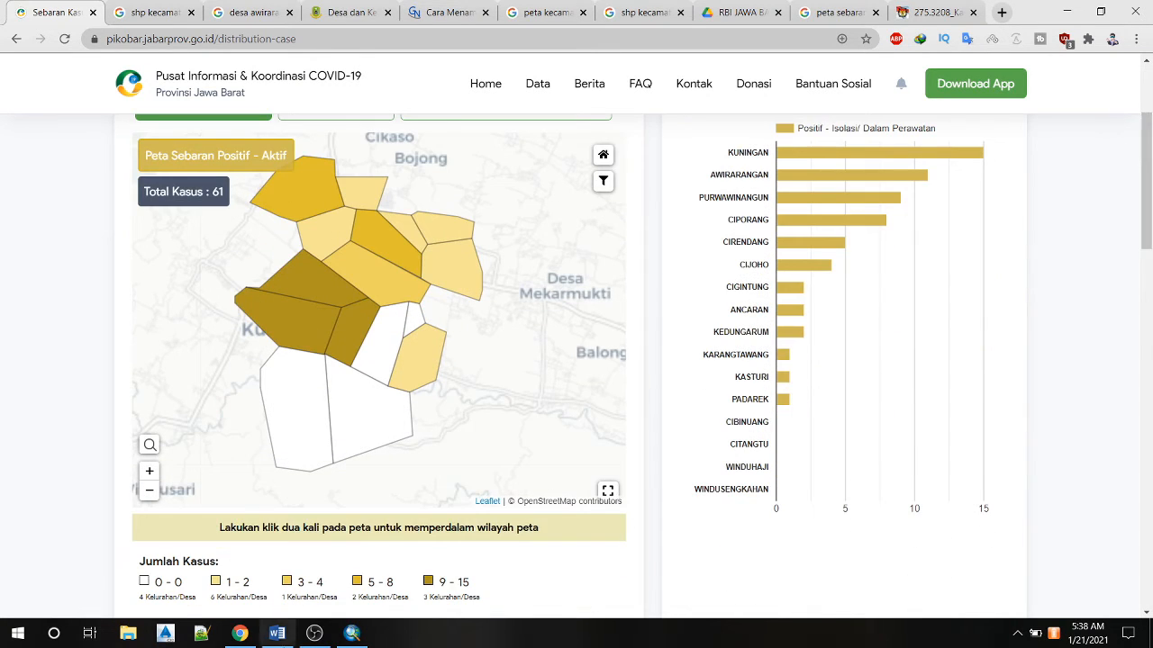
# Switch to ArcMap, start a new blank map, and move the floating ArcToolbox window slightly aside.
pyautogui.click(352, 633)
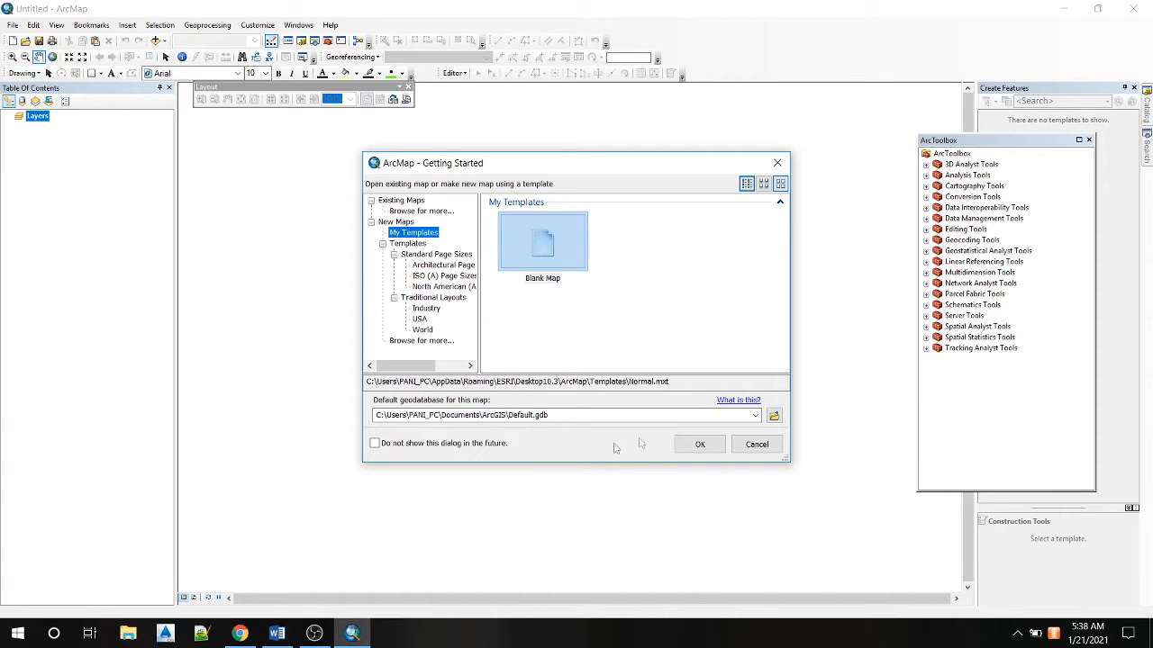
pyautogui.click(701, 445)
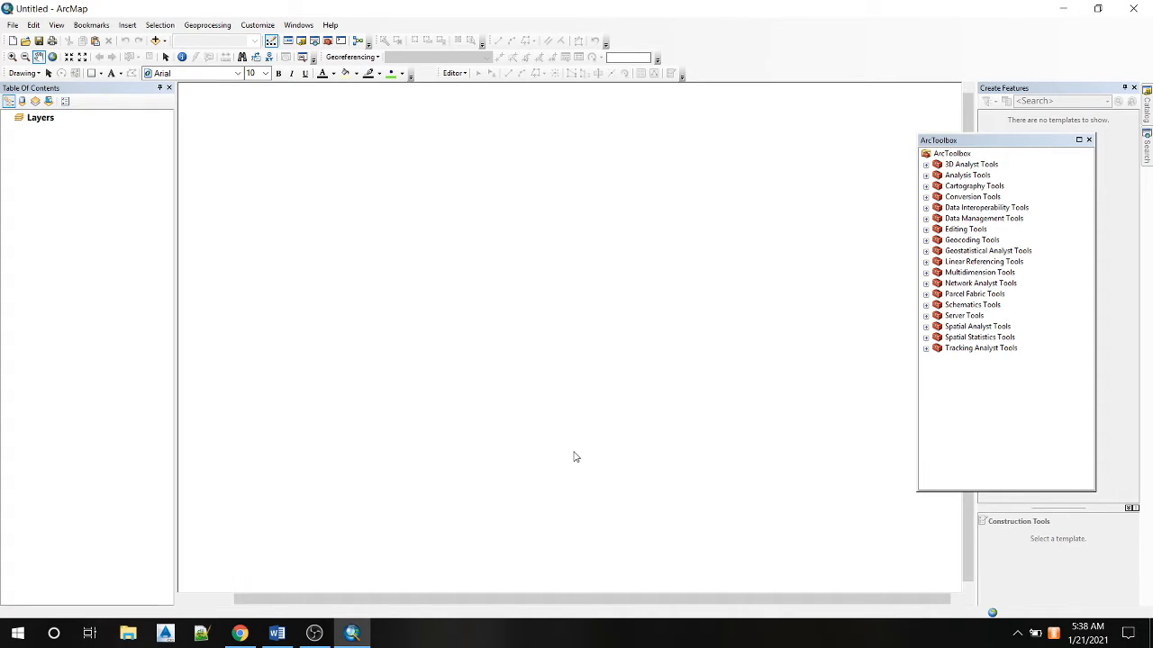
pyautogui.moveTo(1021, 142); pyautogui.dragTo(897, 157)
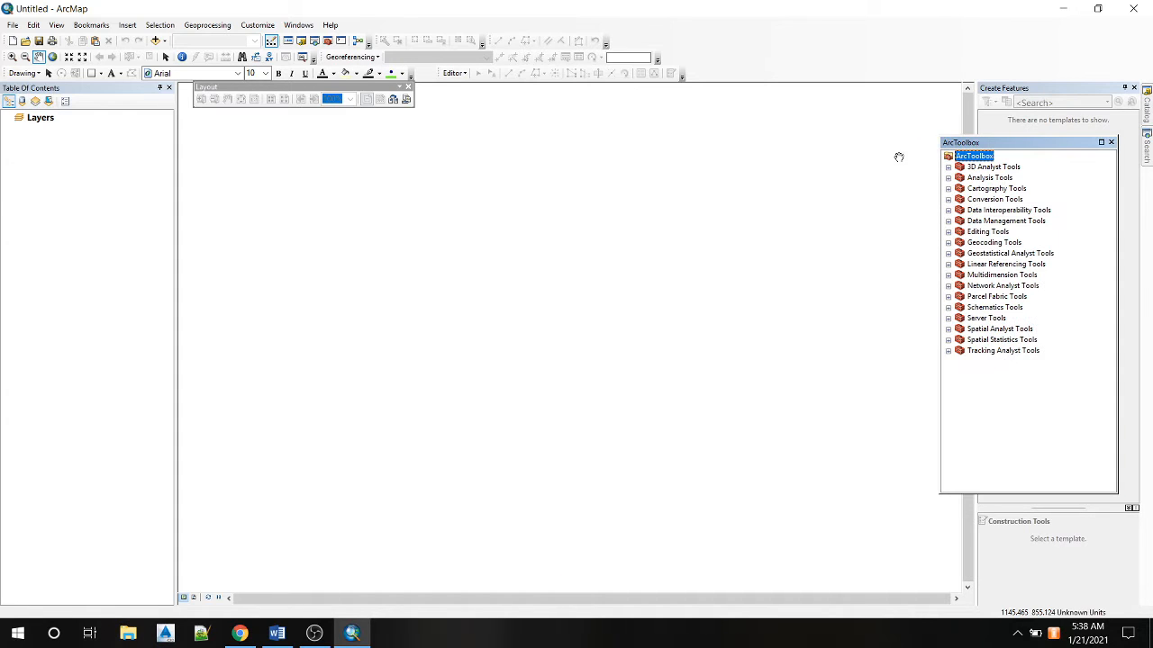
# Set the map's page orientation to Landscape with A4 paper.
pyautogui.click(14, 26)
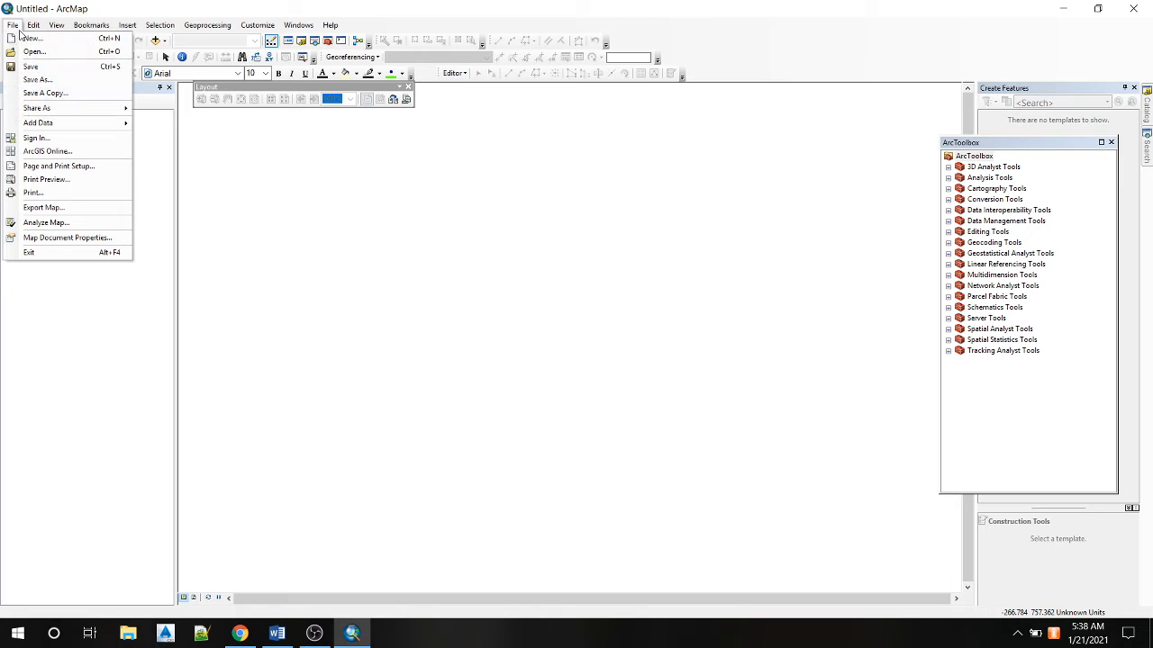
pyautogui.click(62, 170)
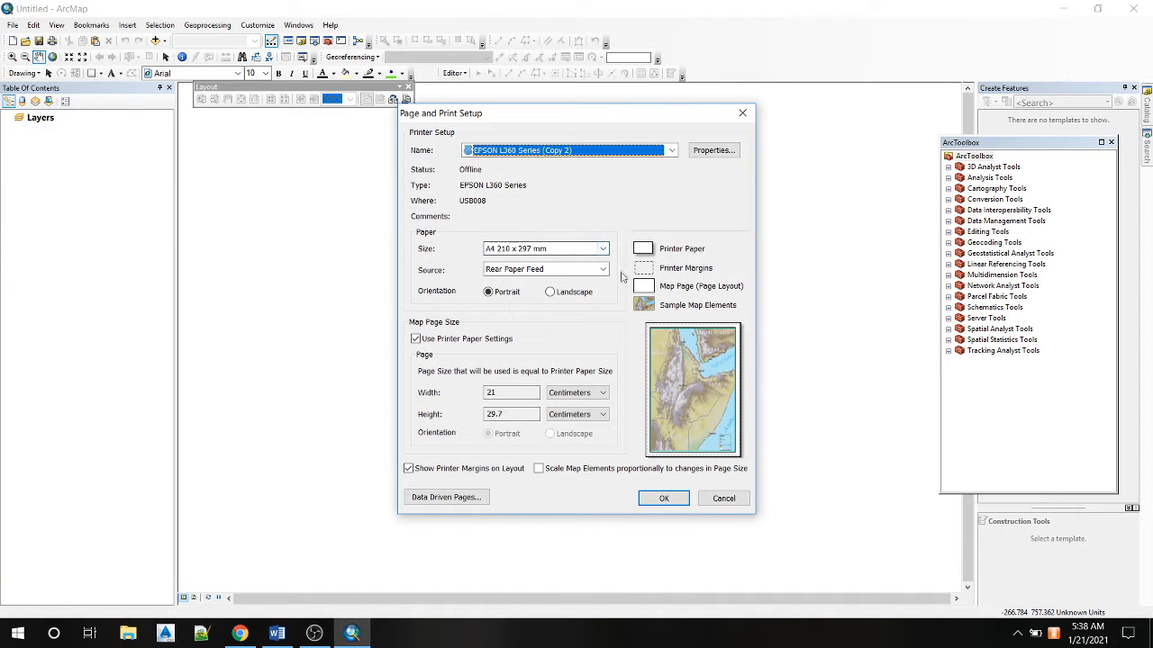
pyautogui.click(559, 294)
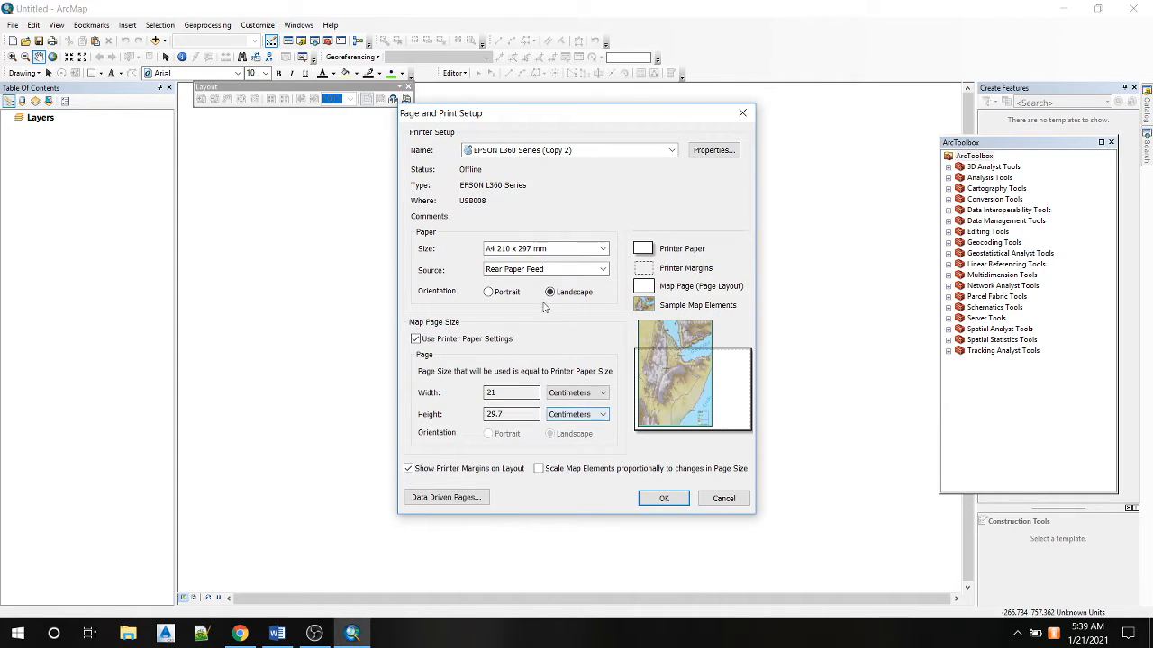
pyautogui.click(651, 499)
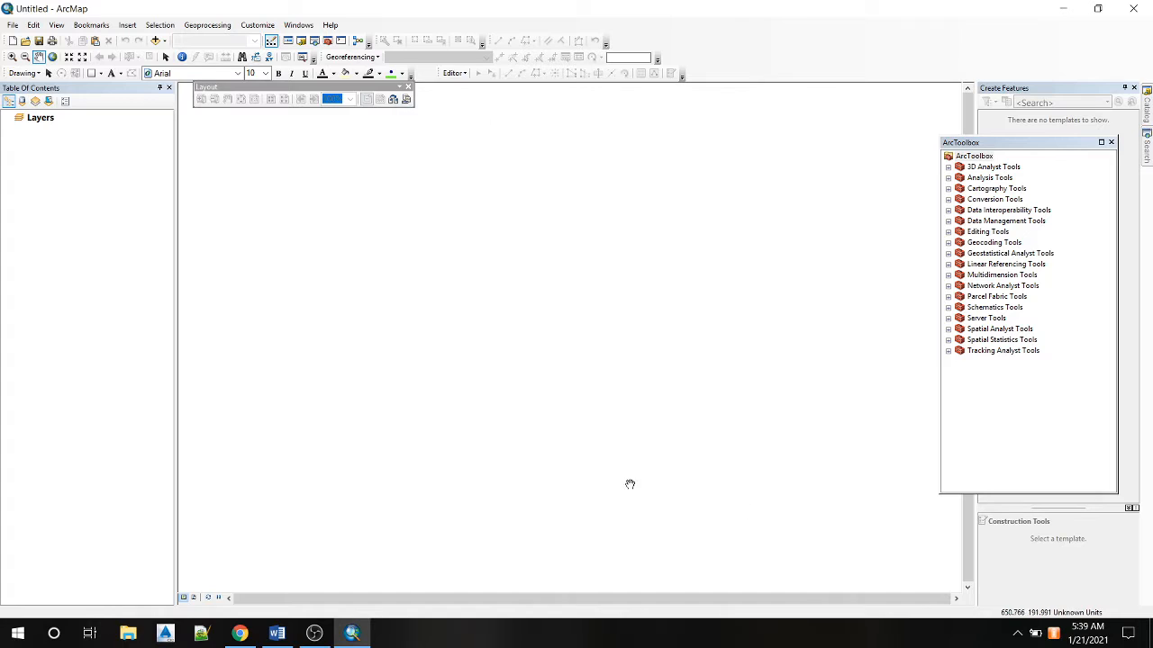
# Check the landscape page and its data frame in layout view, and return to data view.
pyautogui.click(196, 599)
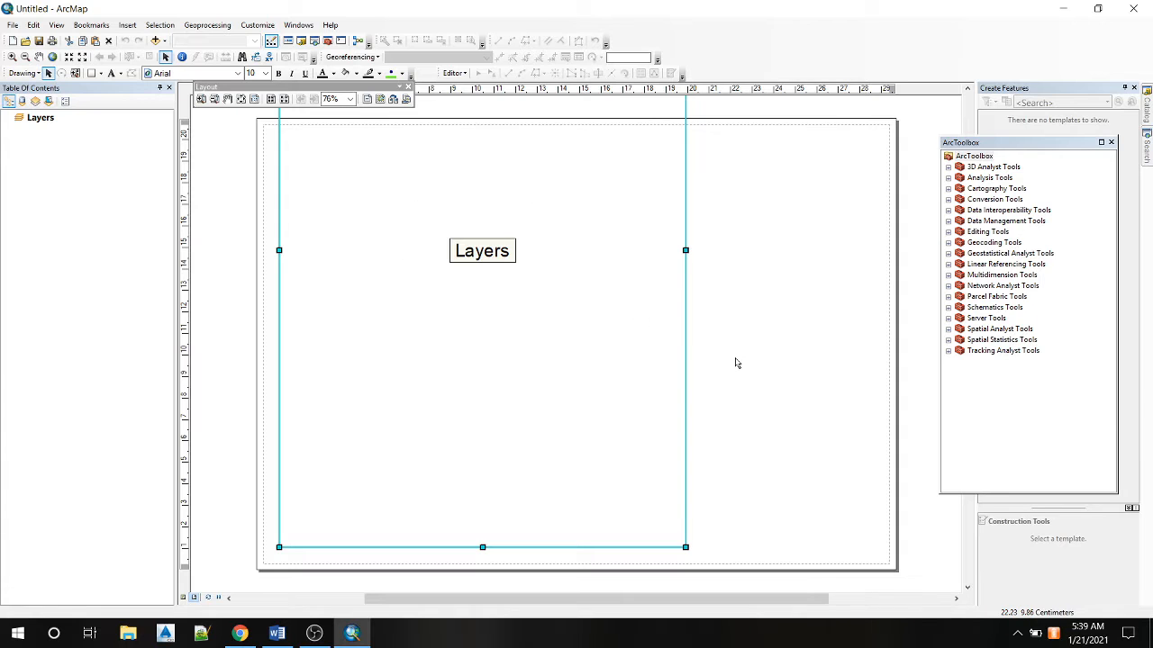
pyautogui.scroll(1, 734, 363)
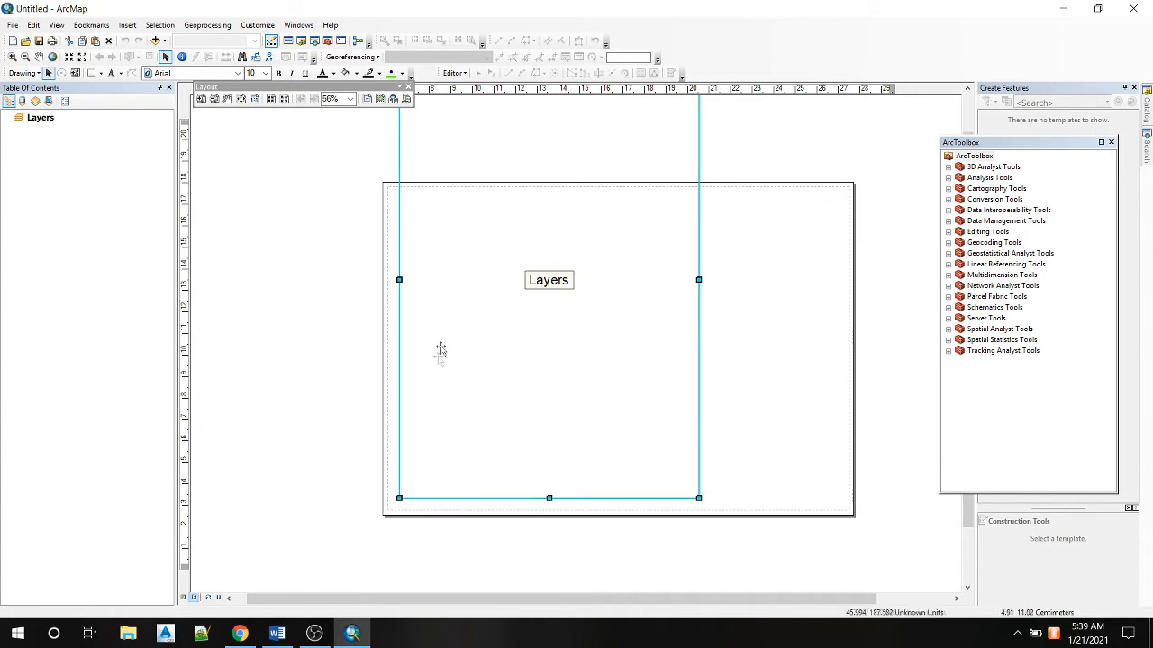
pyautogui.click(184, 598)
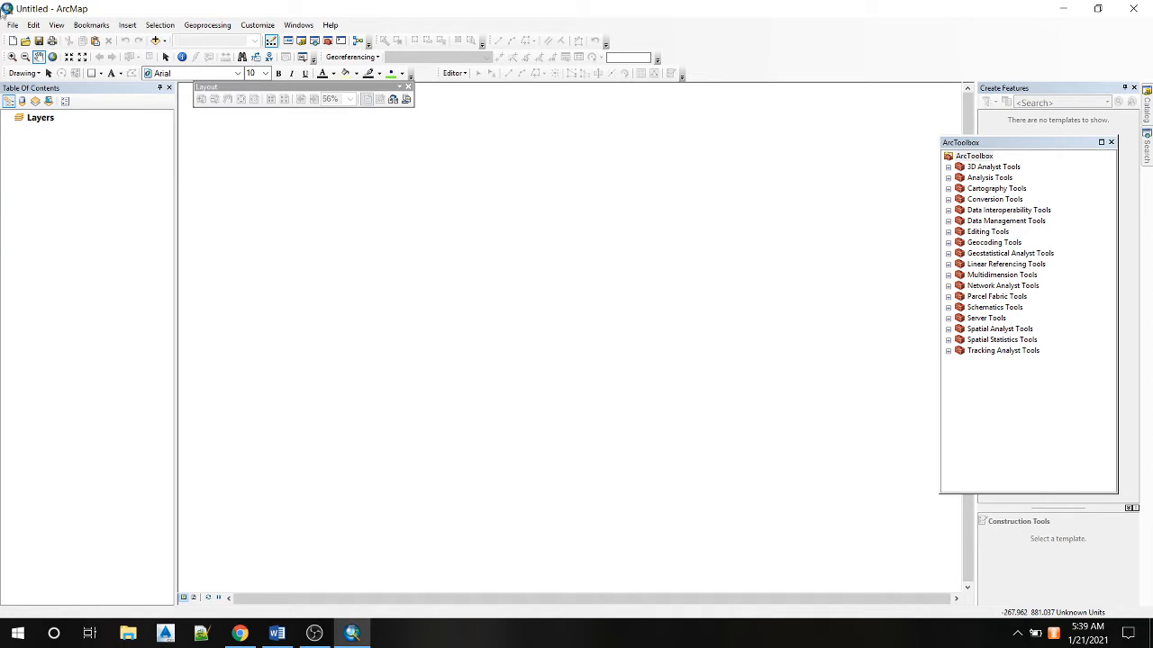
# Bring up the Add Data dialog and look through the area, line and point shapefiles in the regency's data folder.
pyautogui.click(12, 25)
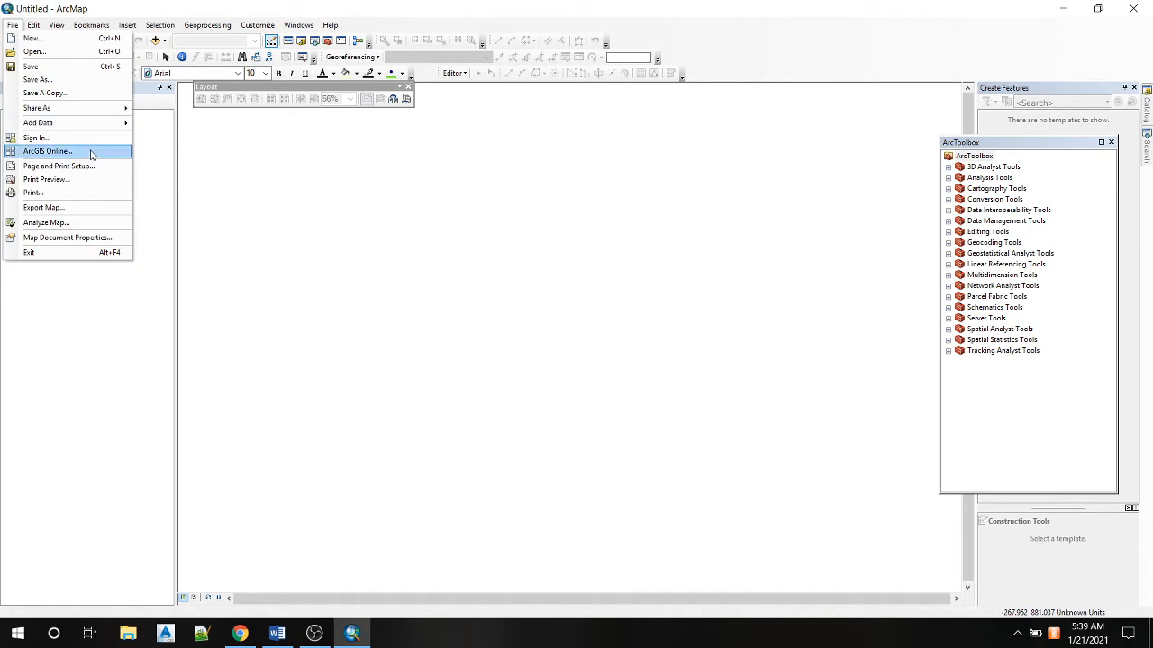
pyautogui.moveTo(93, 124)
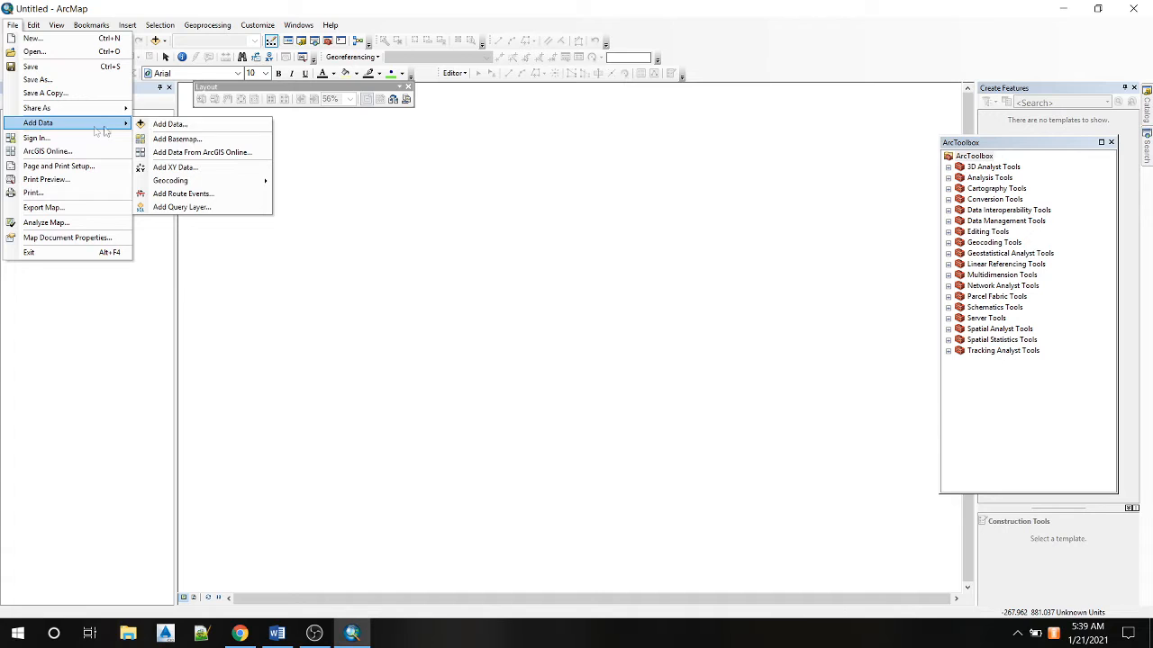
pyautogui.click(189, 126)
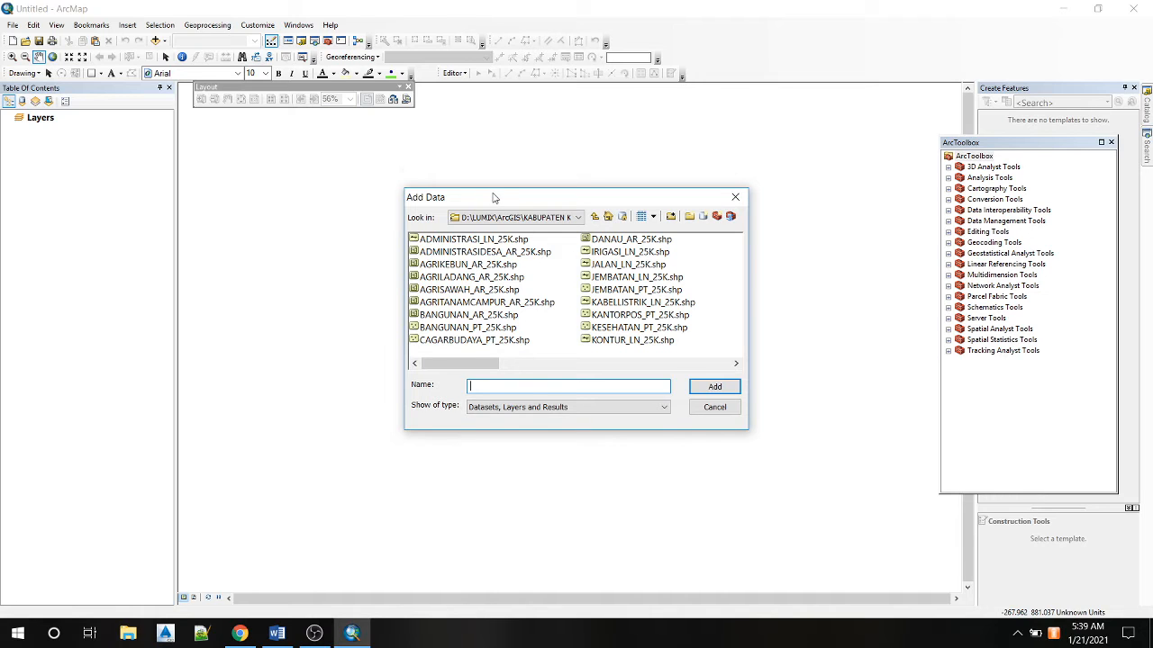
pyautogui.moveTo(493, 198); pyautogui.dragTo(496, 168)
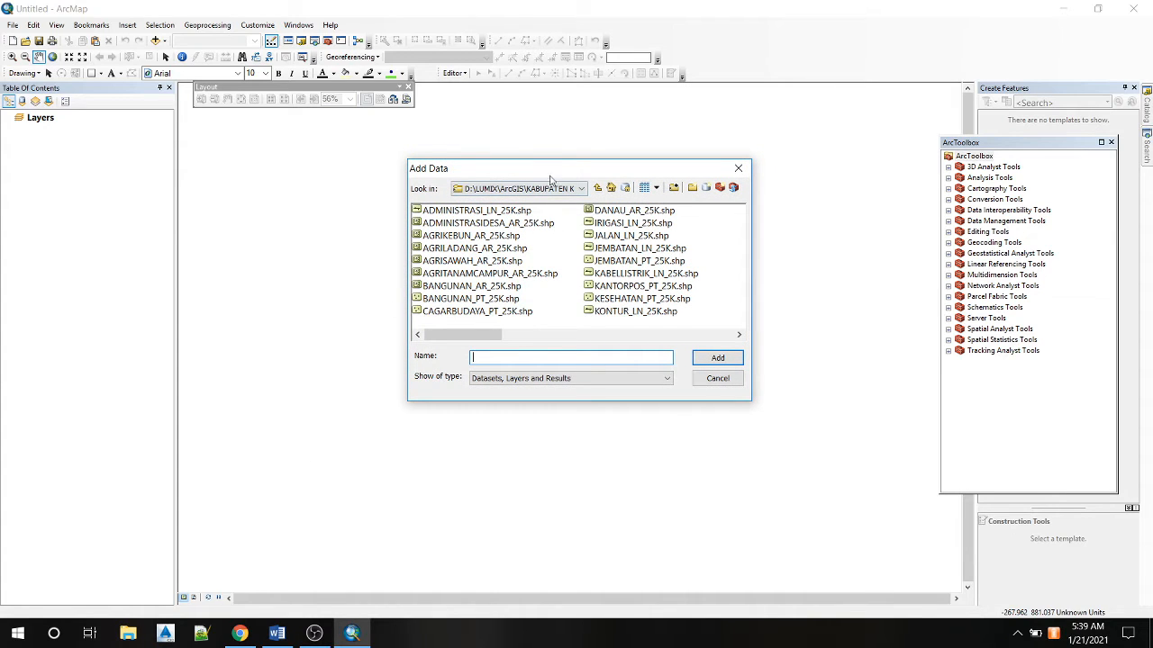
pyautogui.click(488, 260)
pyautogui.click(471, 235)
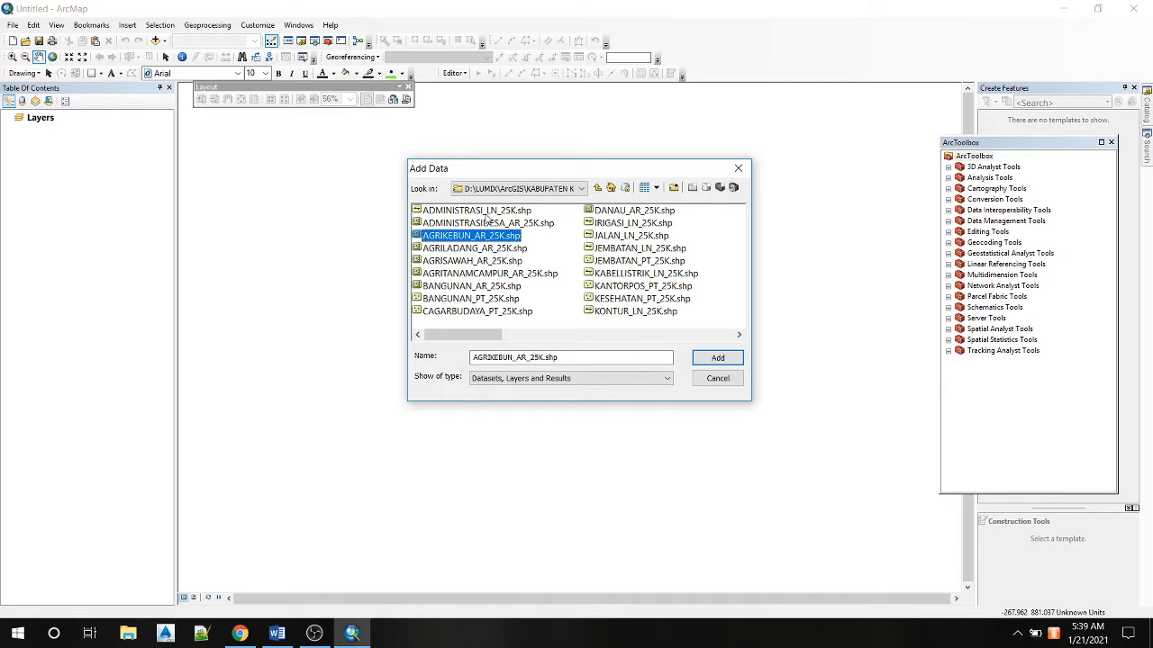
pyautogui.click(486, 211)
pyautogui.click(618, 224)
pyautogui.click(616, 249)
pyautogui.click(653, 262)
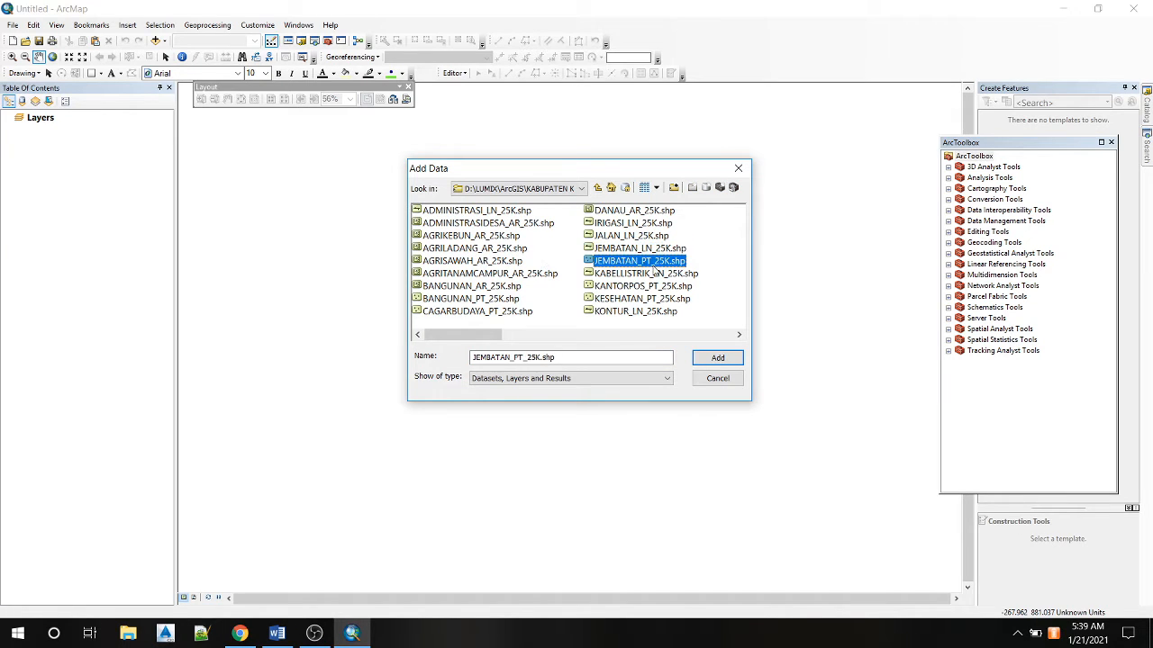
pyautogui.click(475, 261)
pyautogui.click(469, 224)
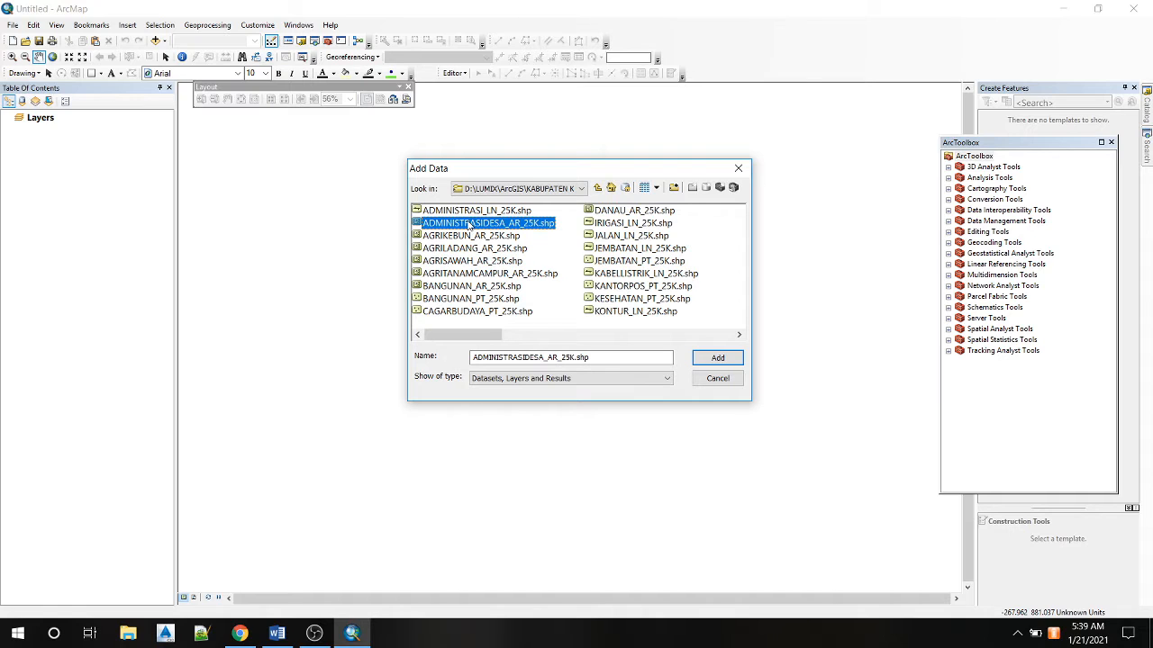
pyautogui.click(486, 287)
pyautogui.click(482, 261)
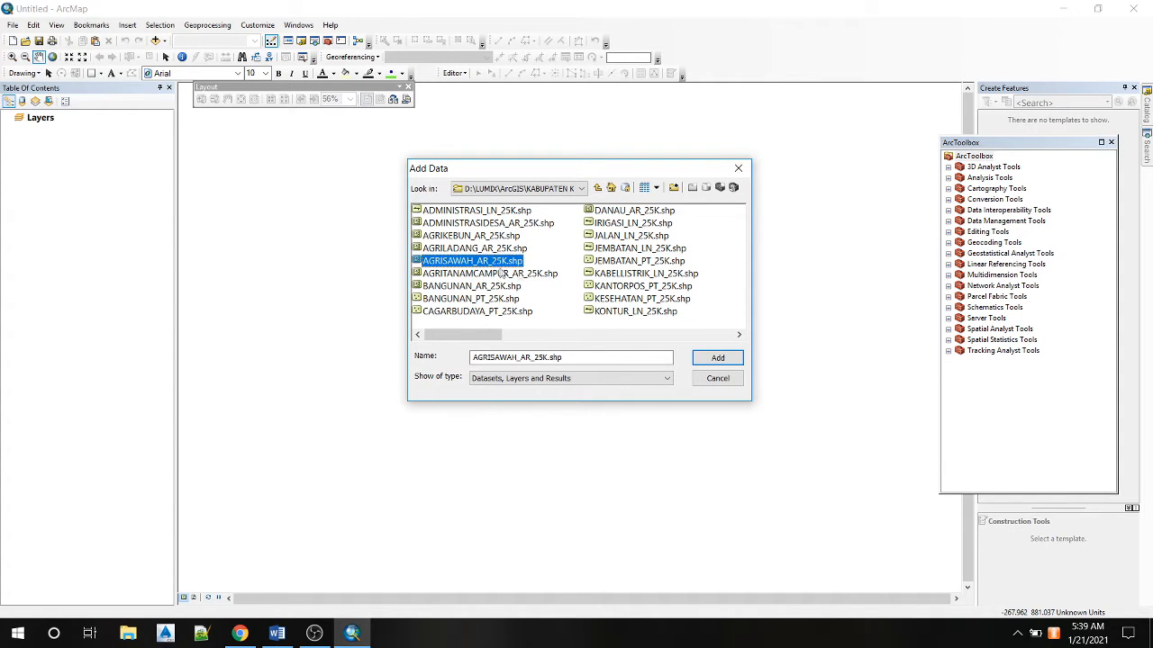
# Add the village boundary shapefile ADMINISTRASIDESA_AR_25K.shp to the map and inspect its polygons up close.
pyautogui.click(438, 228)
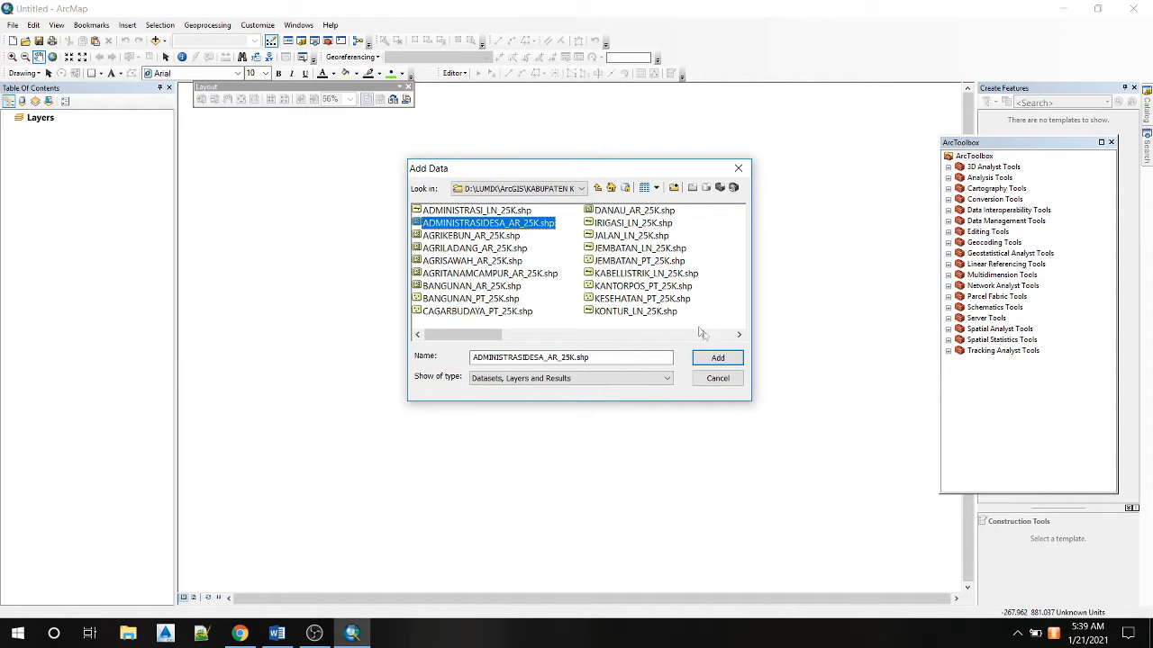
pyautogui.click(718, 357)
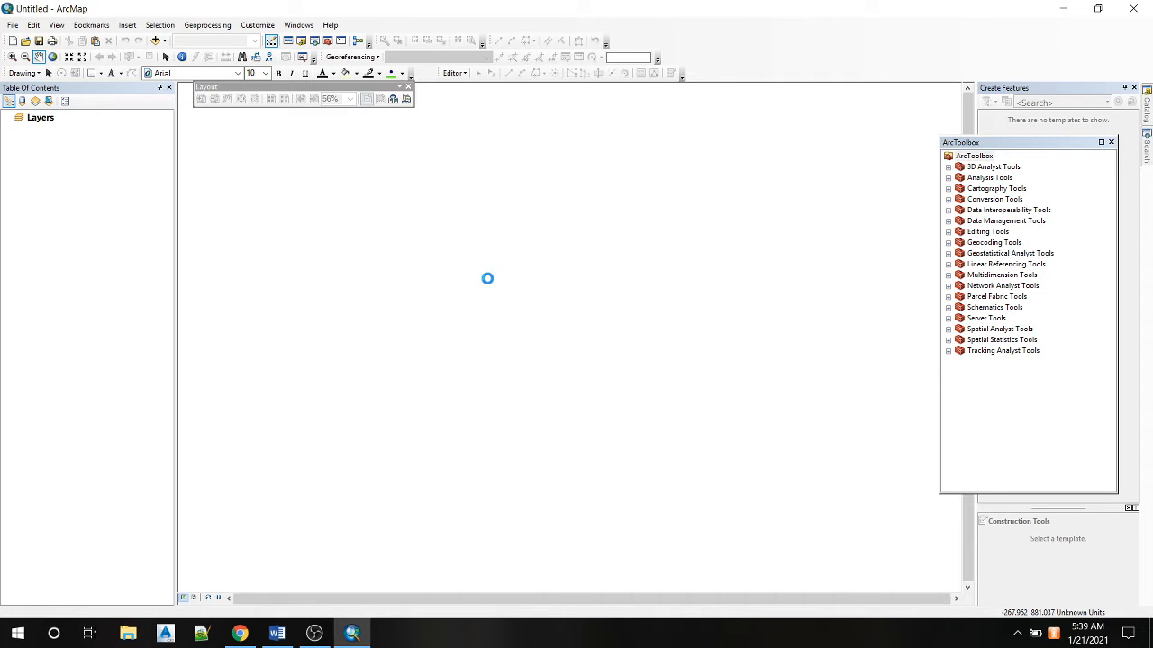
pyautogui.scroll(2, 482, 429)
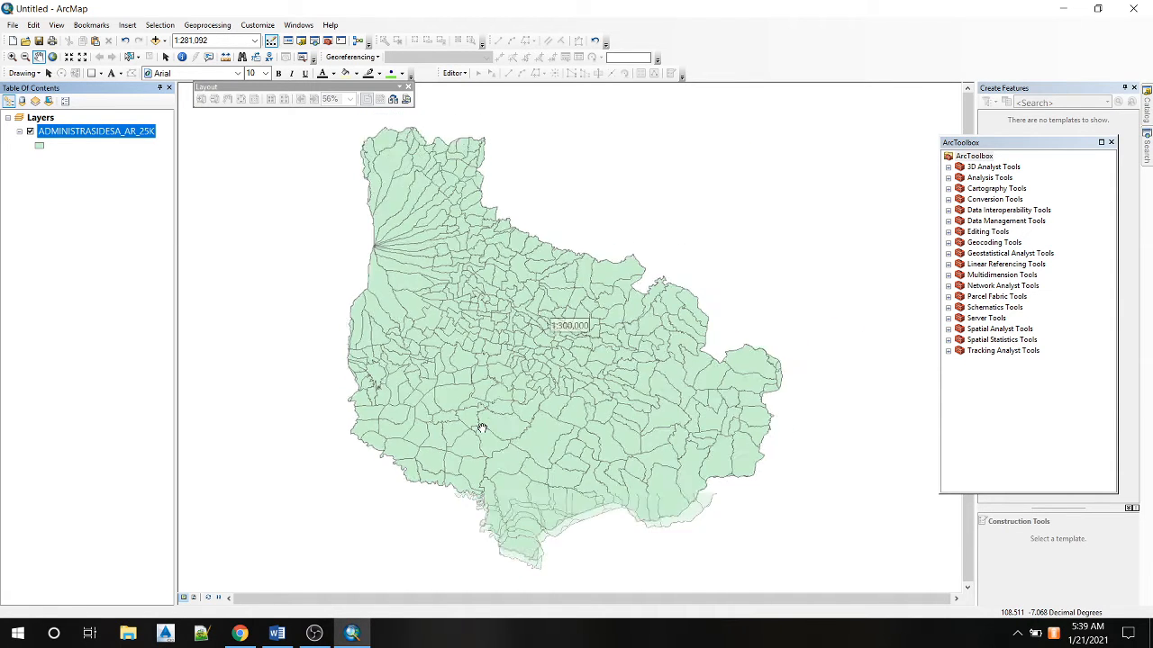
pyautogui.scroll(-5, 482, 428)
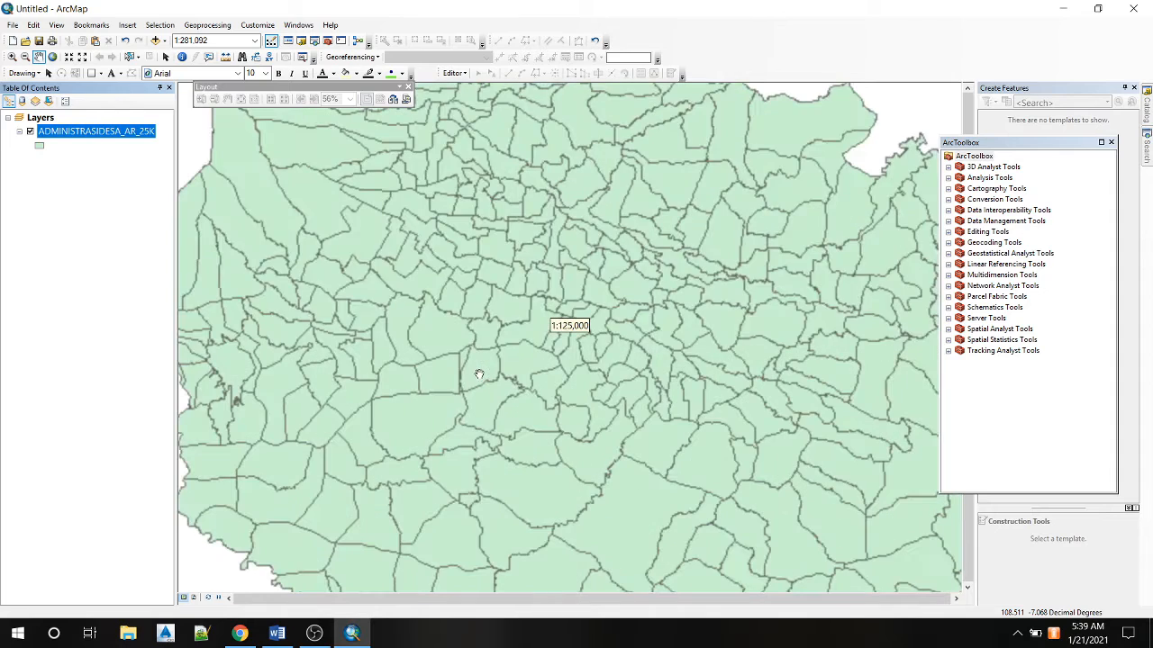
# Add the road shapefile JALAN_LN_25K.shp to the map.
pyautogui.click(127, 24)
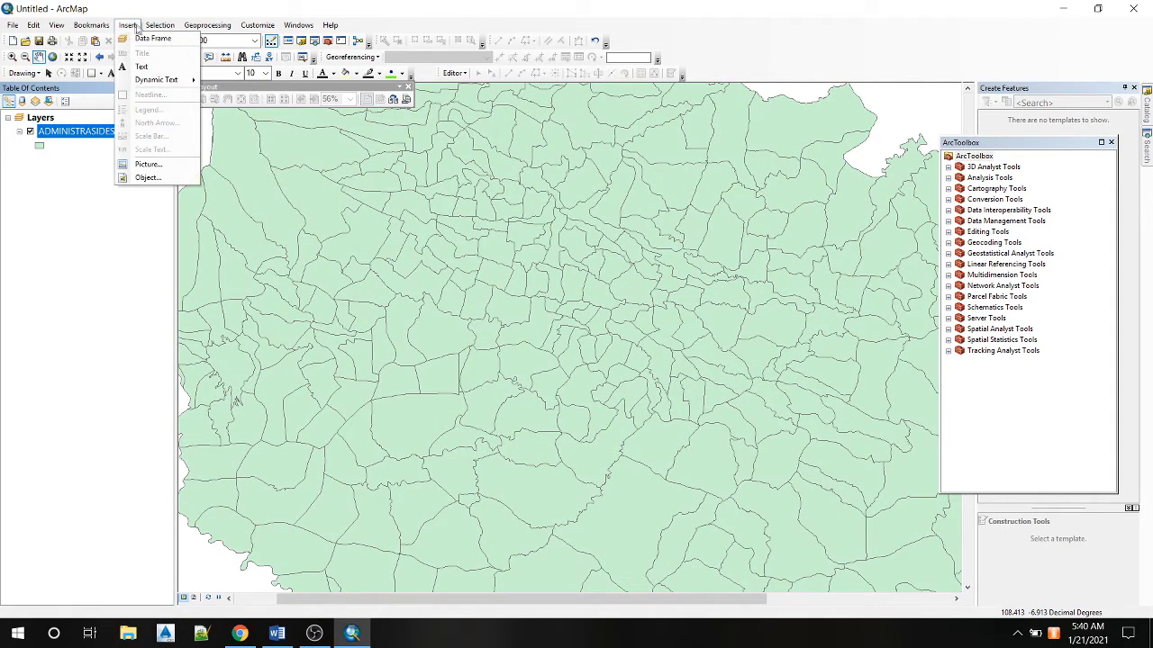
pyautogui.moveTo(157, 26)
pyautogui.click(260, 5)
pyautogui.click(156, 41)
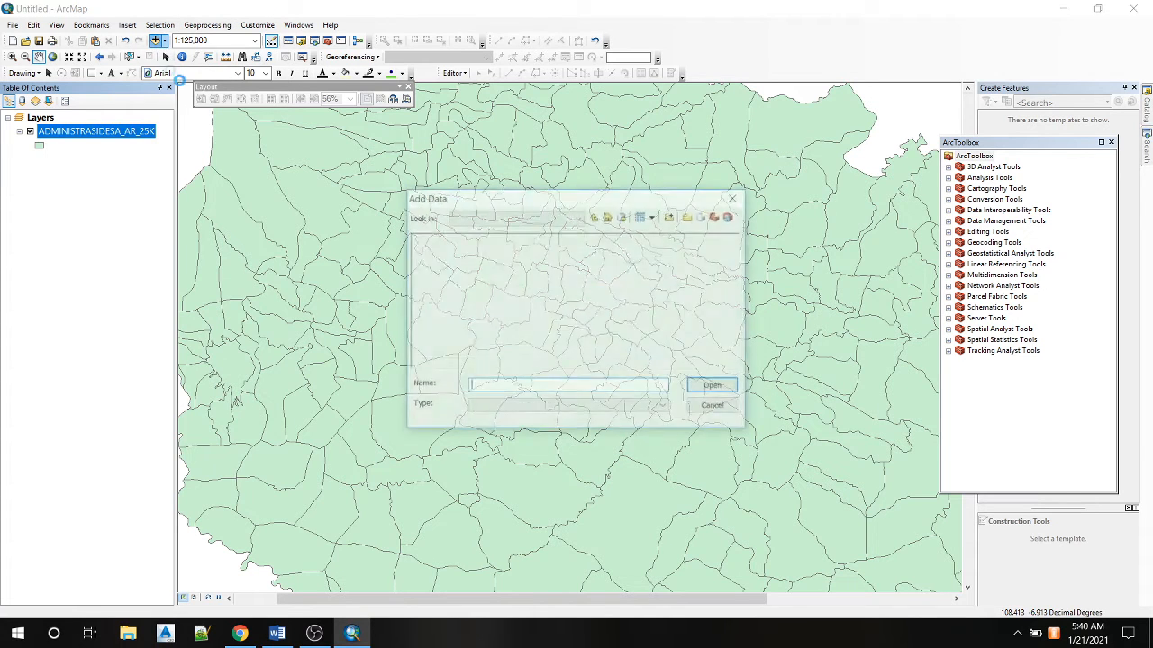
pyautogui.click(629, 265)
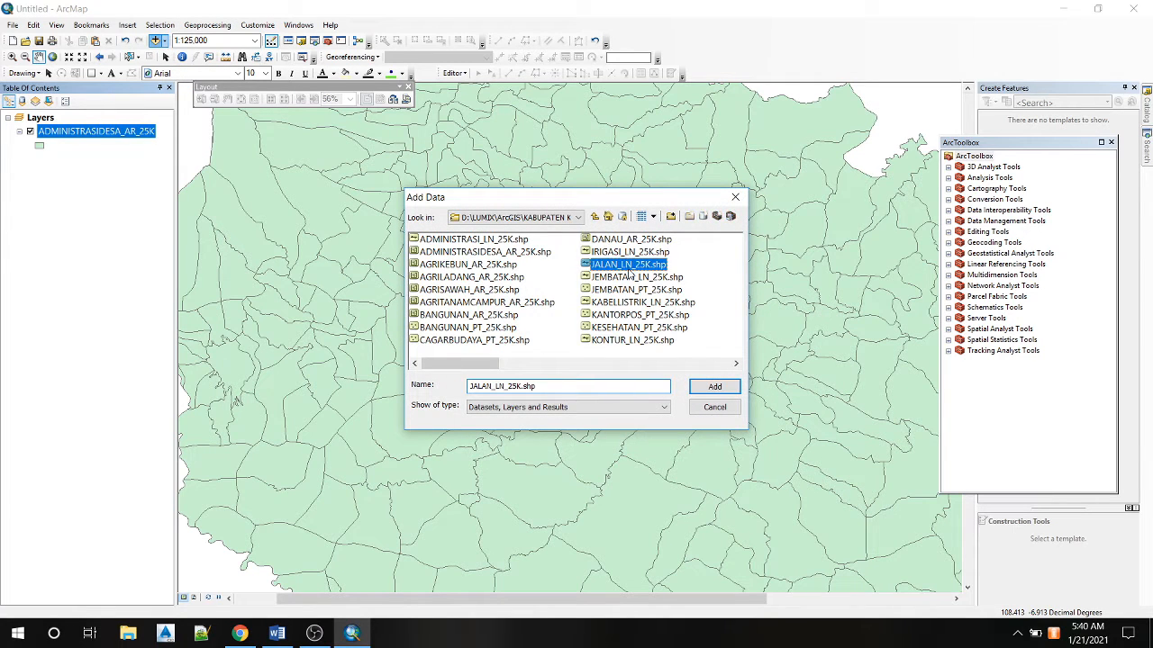
pyautogui.click(714, 387)
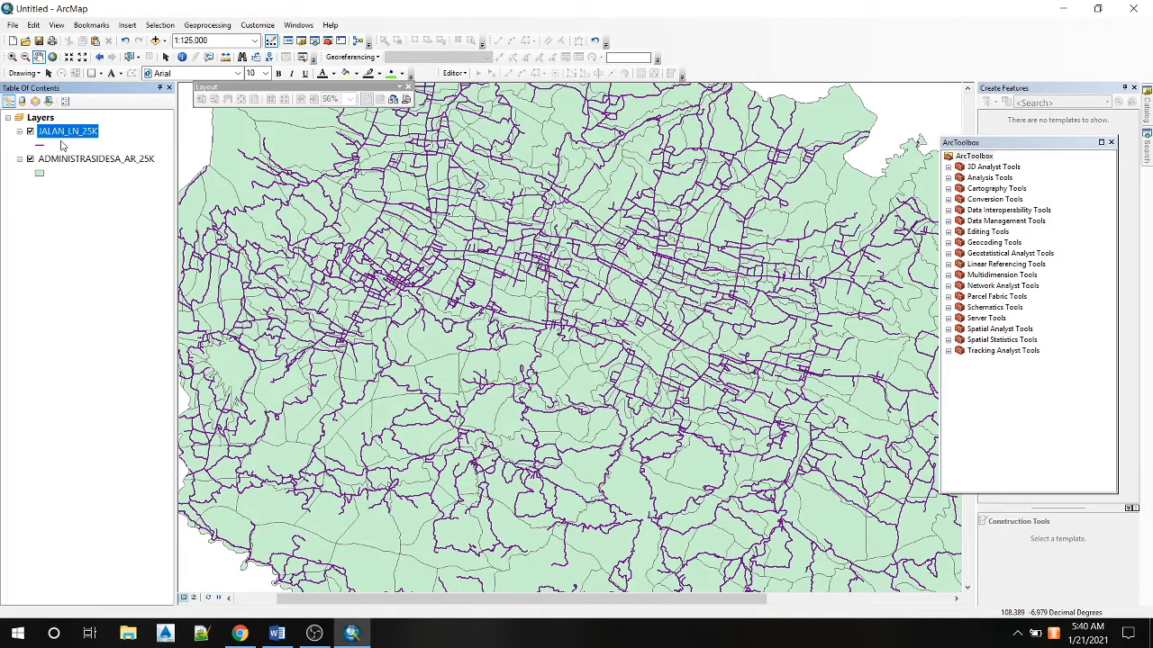
# Check the COVID-19 distribution map in the browser for reference, and remove the JALAN_LN_25K road layer from the ArcMap map.
pyautogui.click(239, 633)
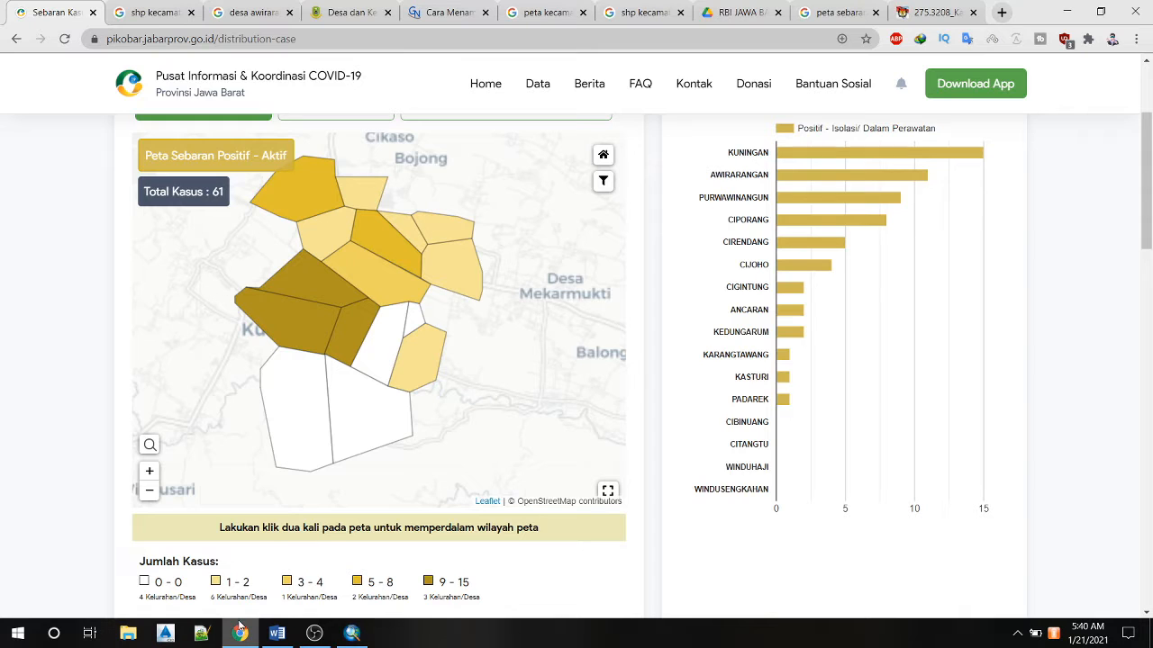
pyautogui.click(352, 633)
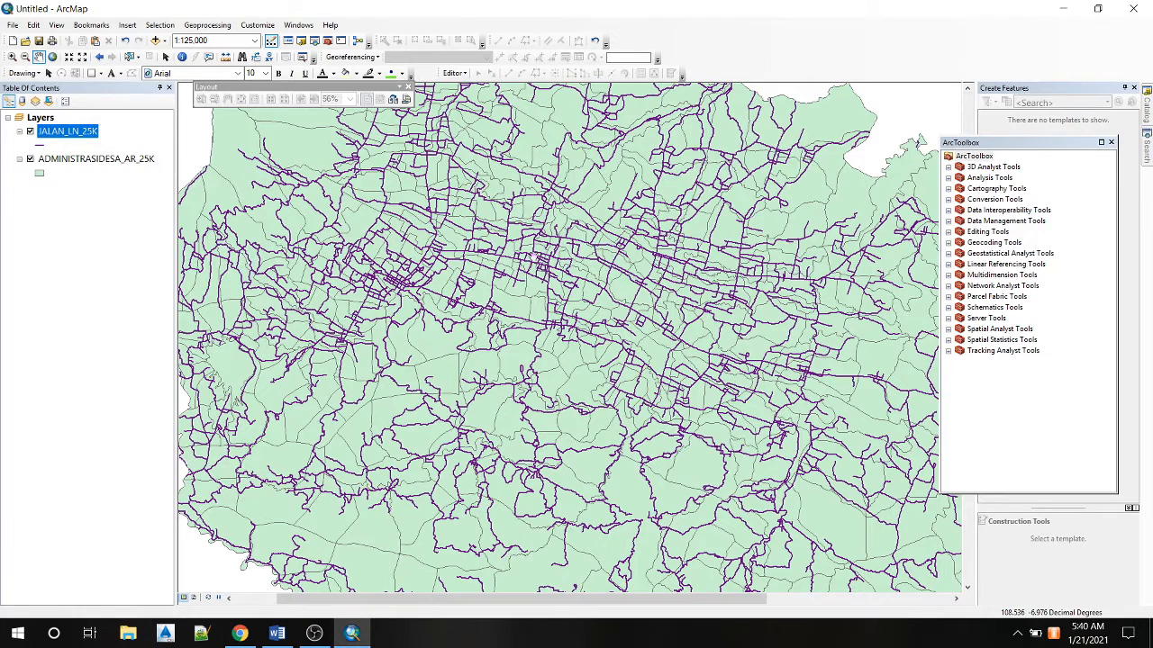
pyautogui.rightClick(67, 130)
pyautogui.click(90, 155)
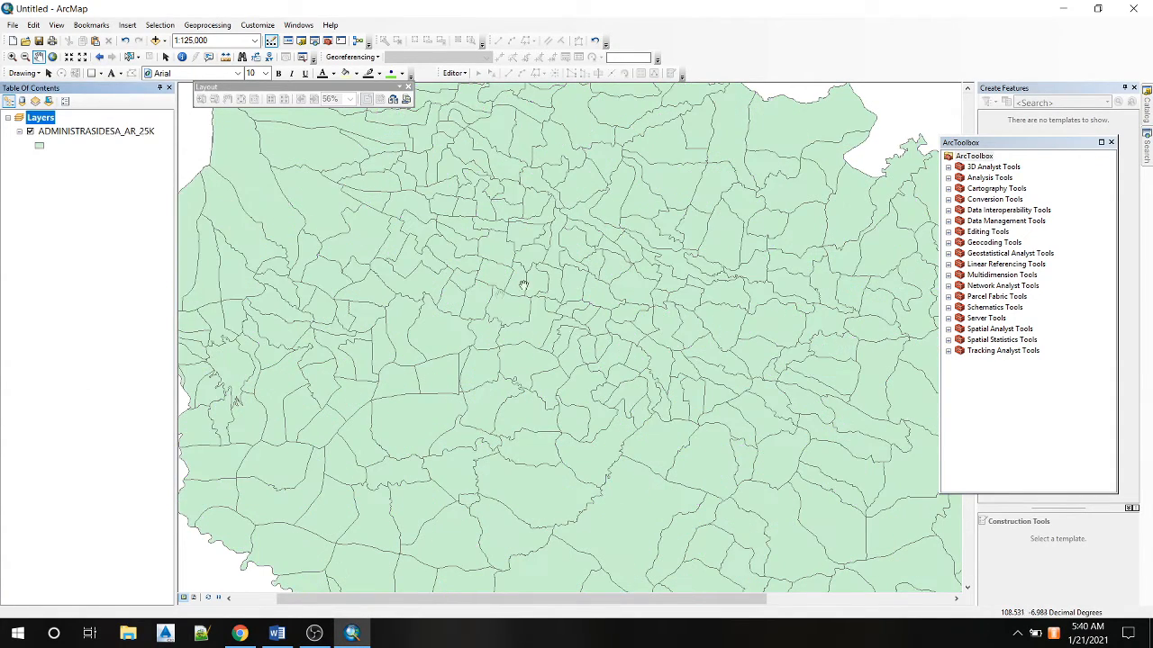
# Move the data frame down in layout view so its upper edge sits at the page's upper margin.
pyautogui.moveTo(515, 236); pyautogui.dragTo(511, 265)
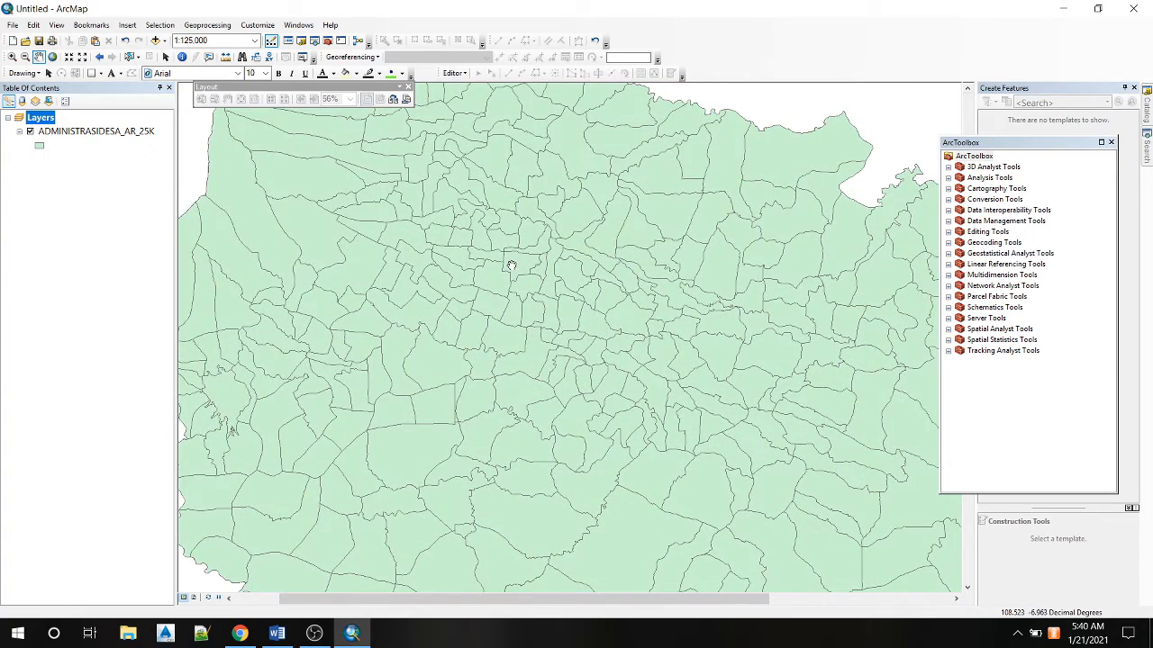
pyautogui.scroll(5, 511, 266)
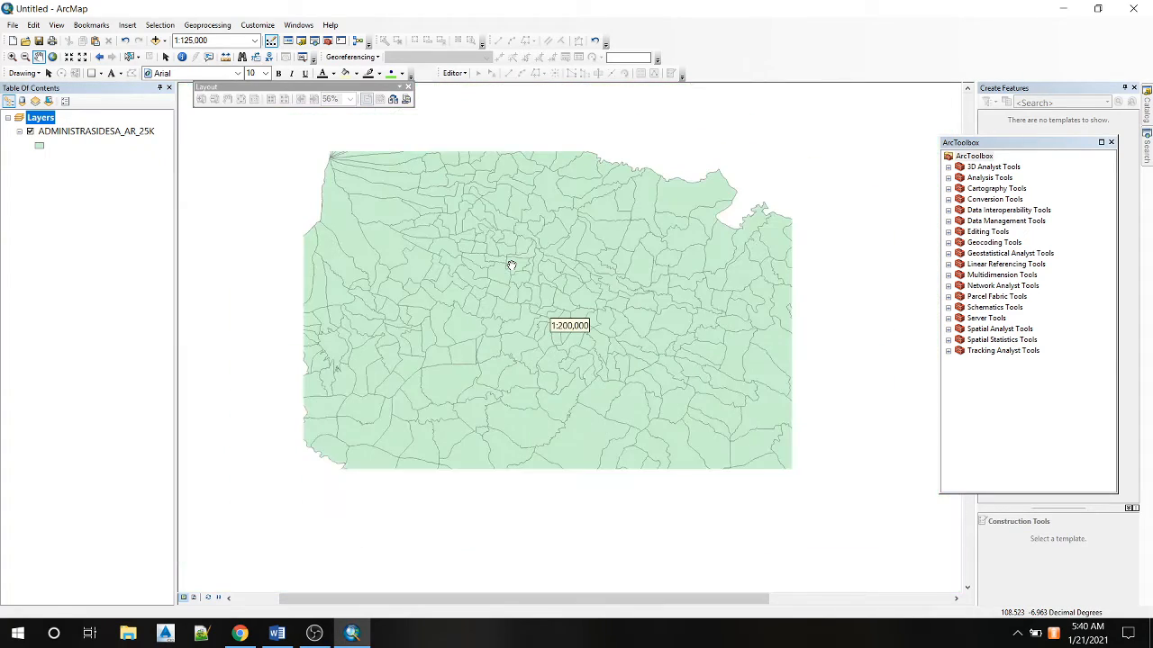
pyautogui.click(194, 598)
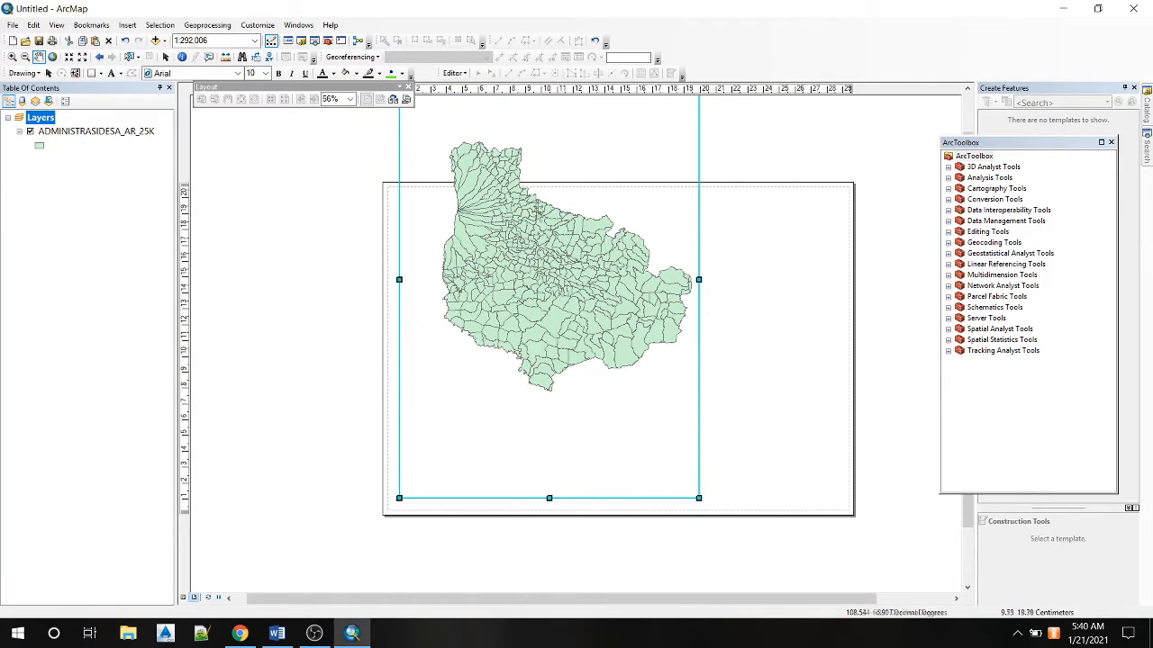
pyautogui.moveTo(554, 178); pyautogui.dragTo(545, 308)
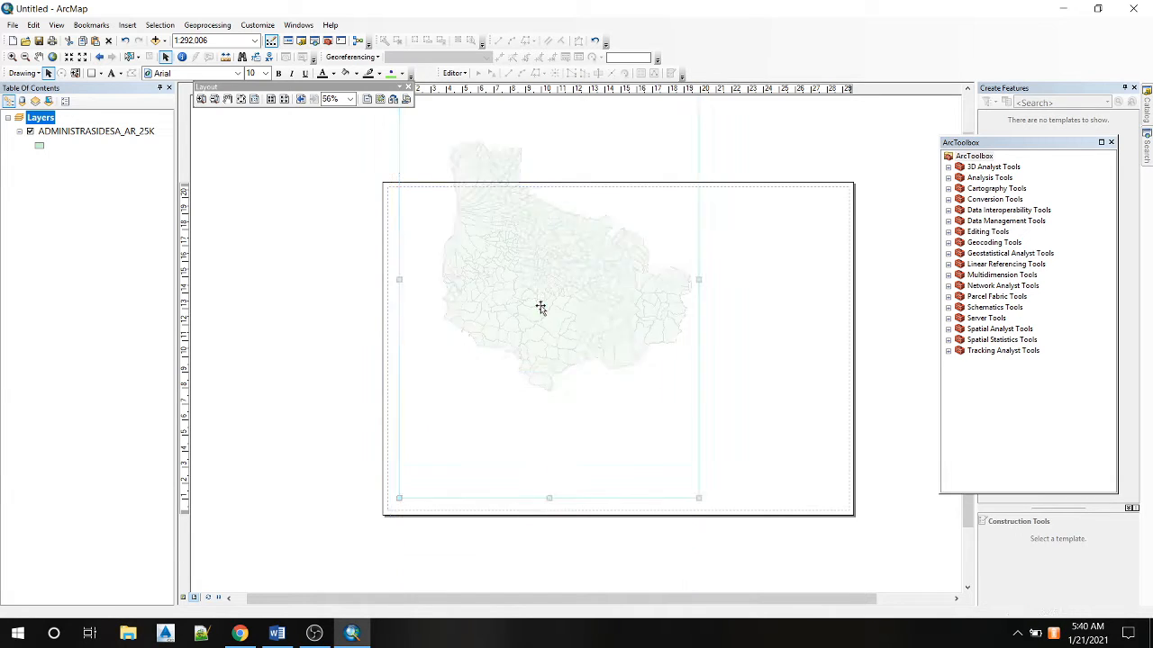
pyautogui.click(748, 283)
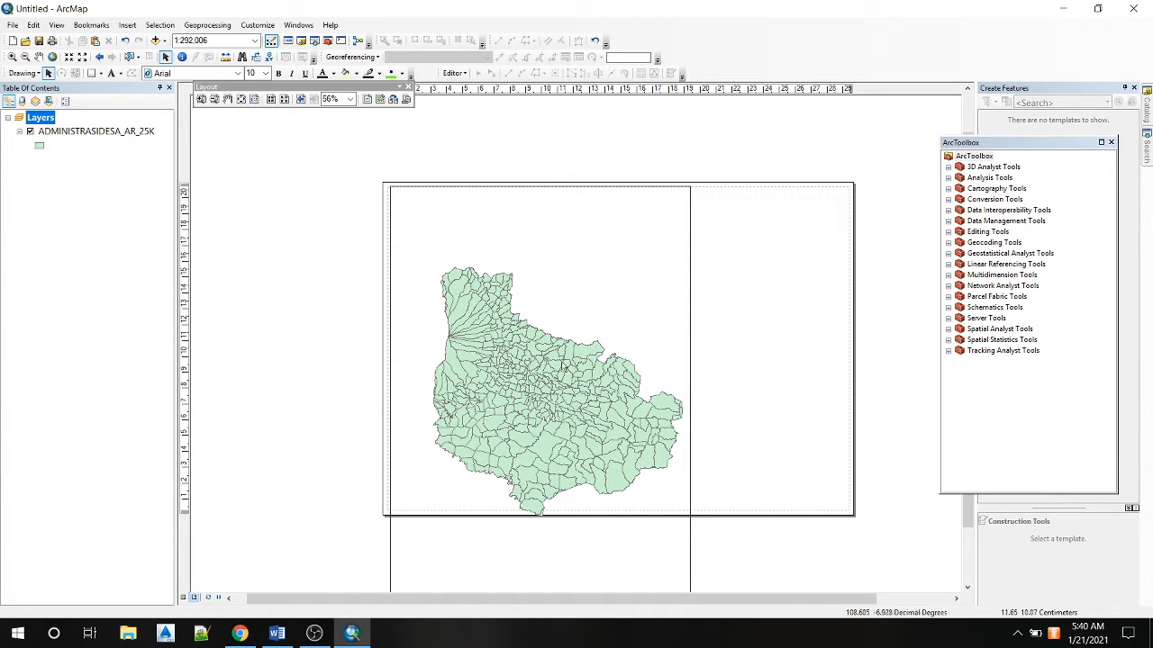
# Start a new Measured Grid for the data frame that divides the map into a grid of map units.
pyautogui.click(535, 408)
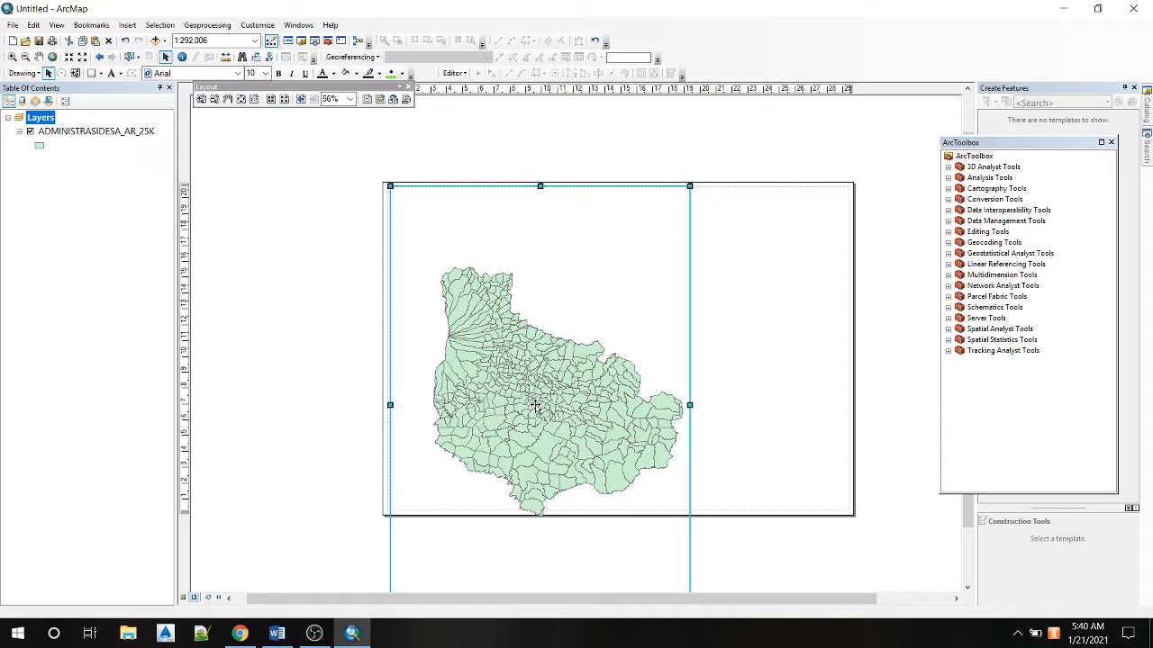
pyautogui.rightClick(530, 379)
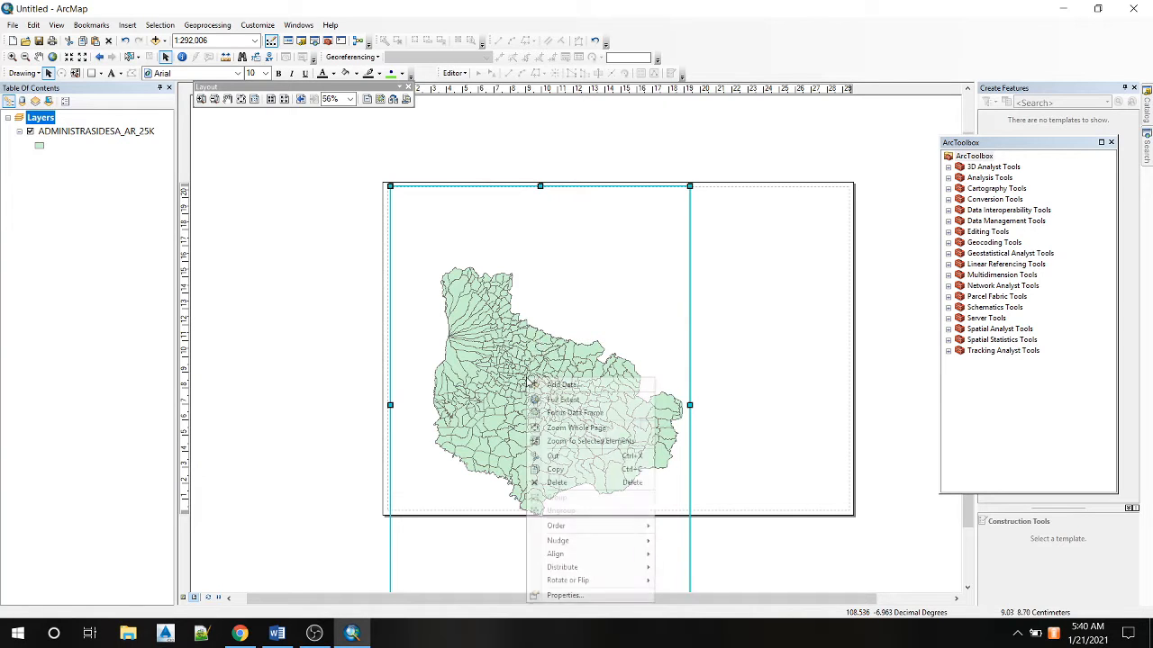
pyautogui.click(573, 596)
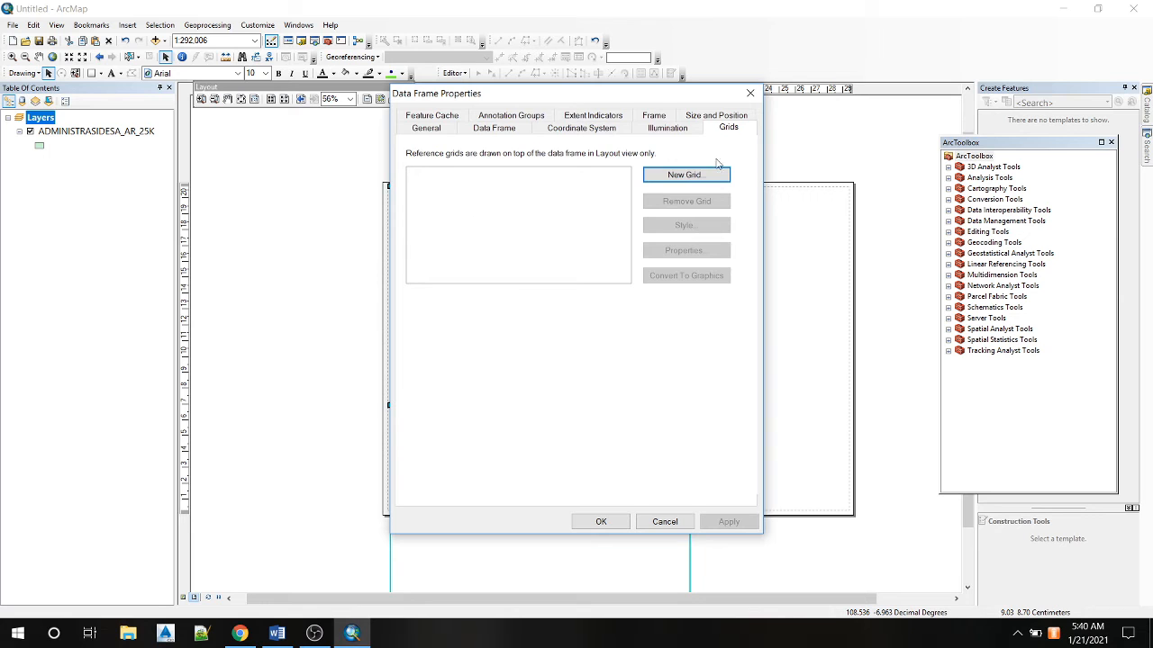
pyautogui.click(692, 177)
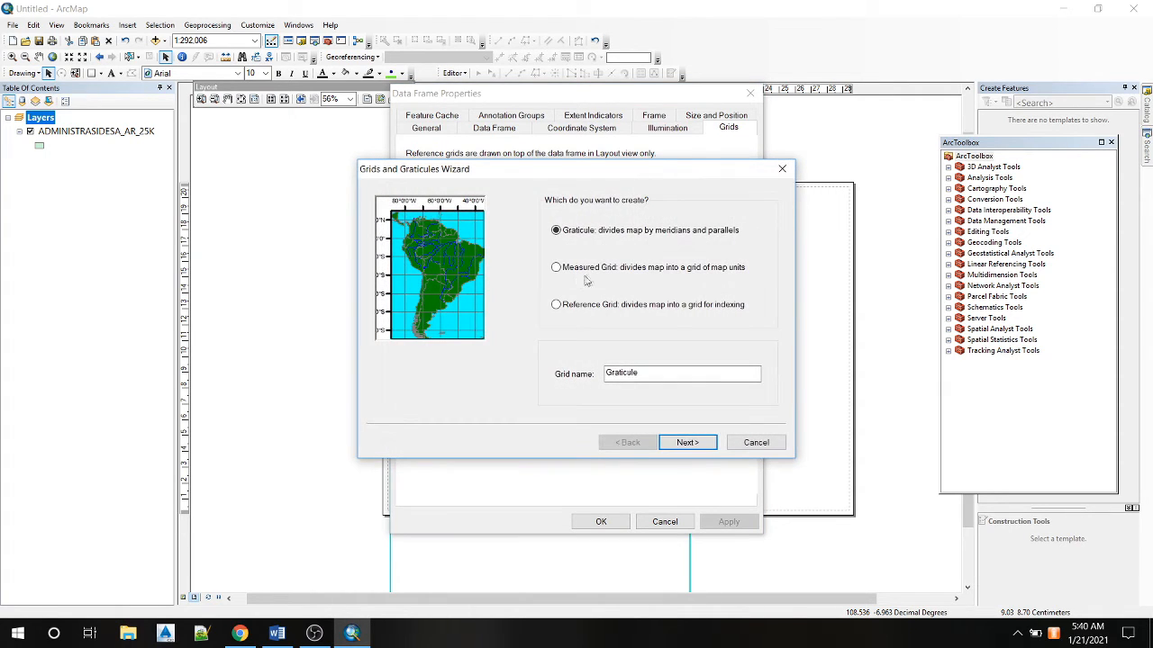
pyautogui.click(630, 272)
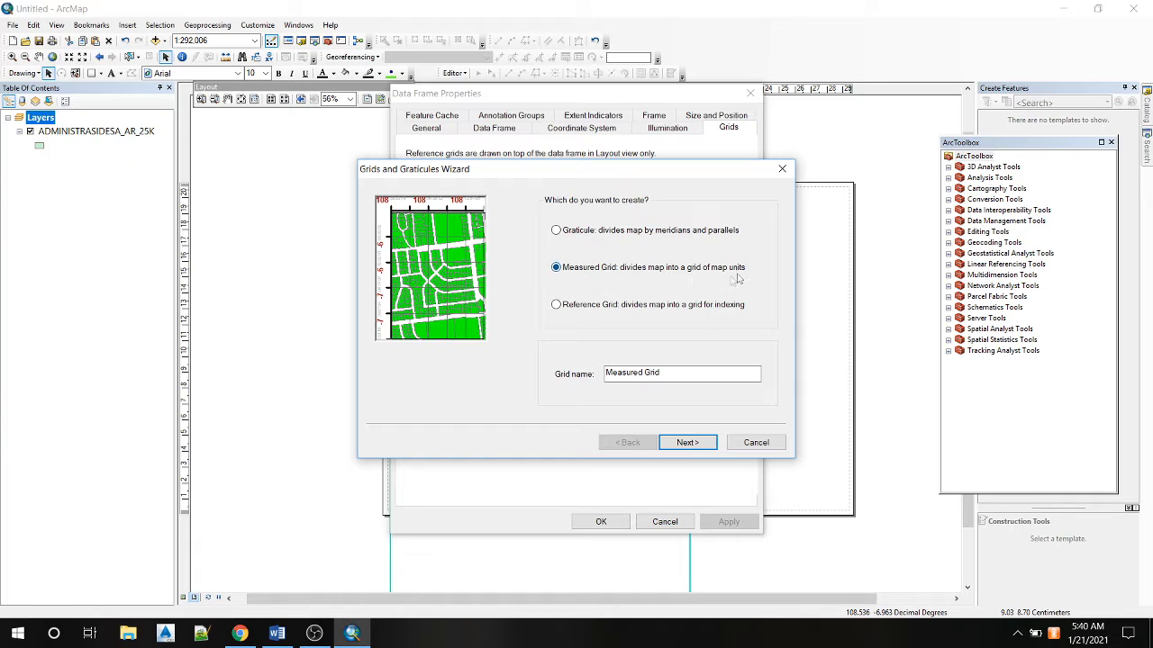
pyautogui.click(687, 442)
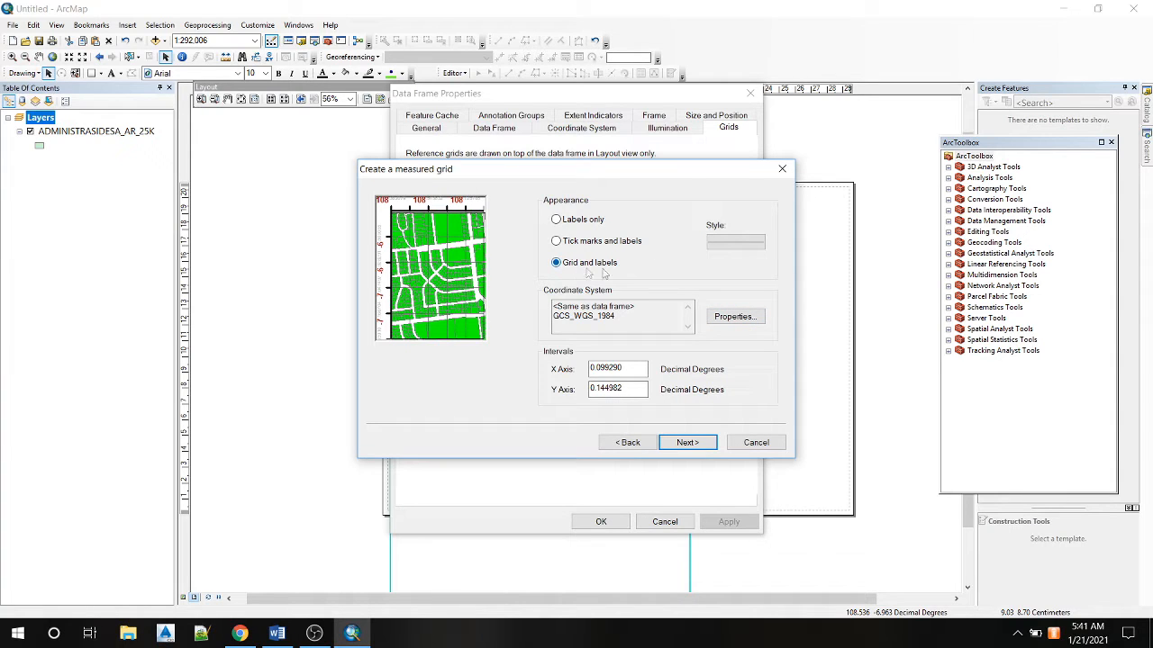
# Set the measured grid's coordinate system to the geographic system WGS 1984.
pyautogui.click(735, 316)
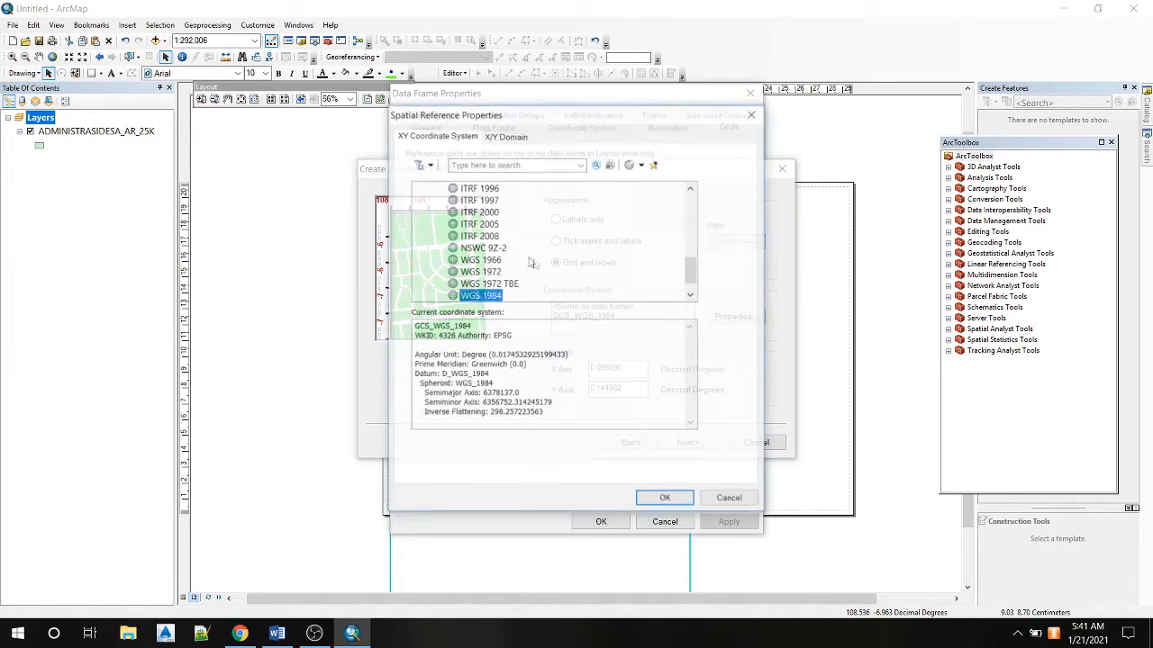
pyautogui.scroll(-1, 493, 268)
pyautogui.scroll(4, 492, 270)
pyautogui.scroll(3, 493, 290)
pyautogui.scroll(-4, 492, 290)
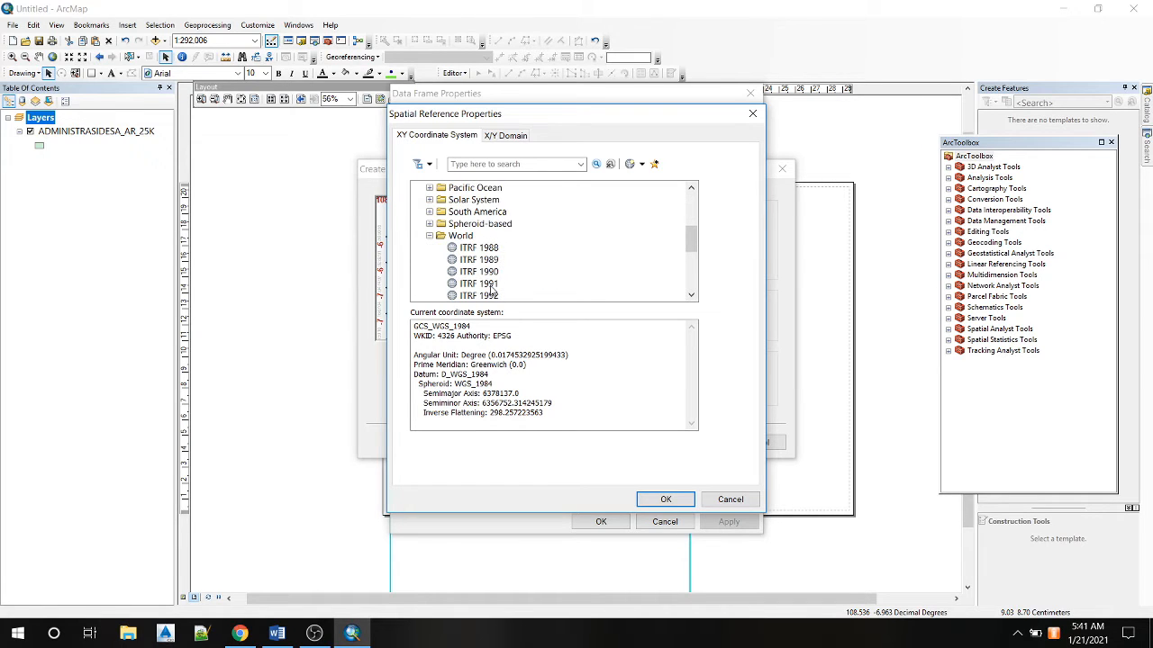
pyautogui.scroll(-5, 496, 259)
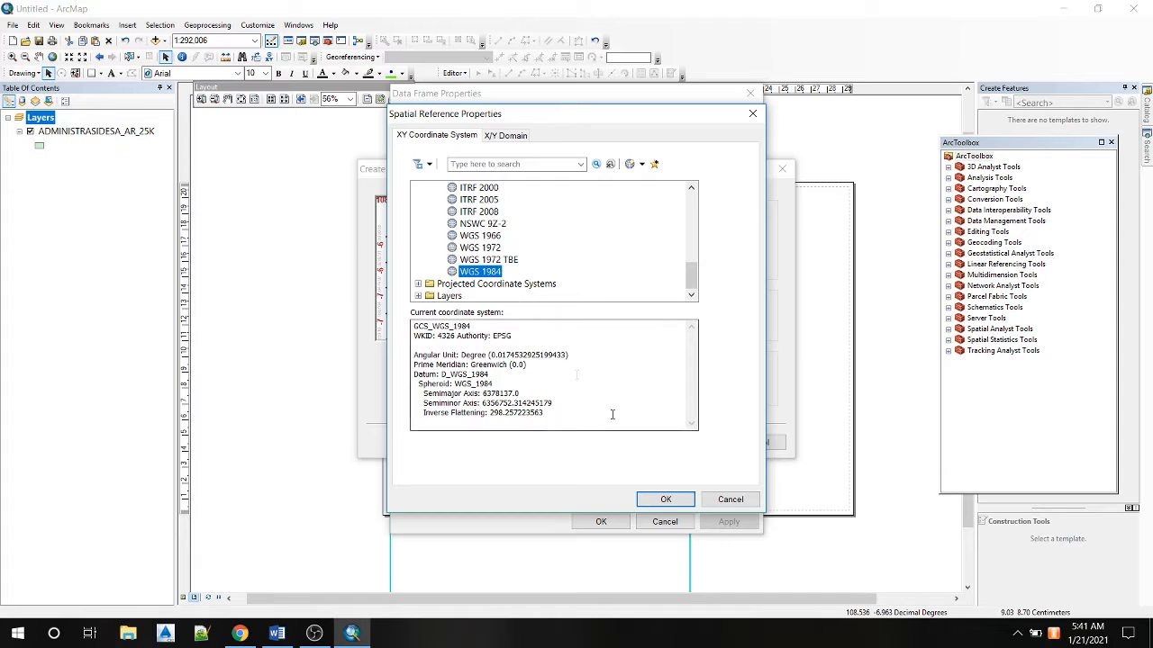
pyautogui.click(667, 498)
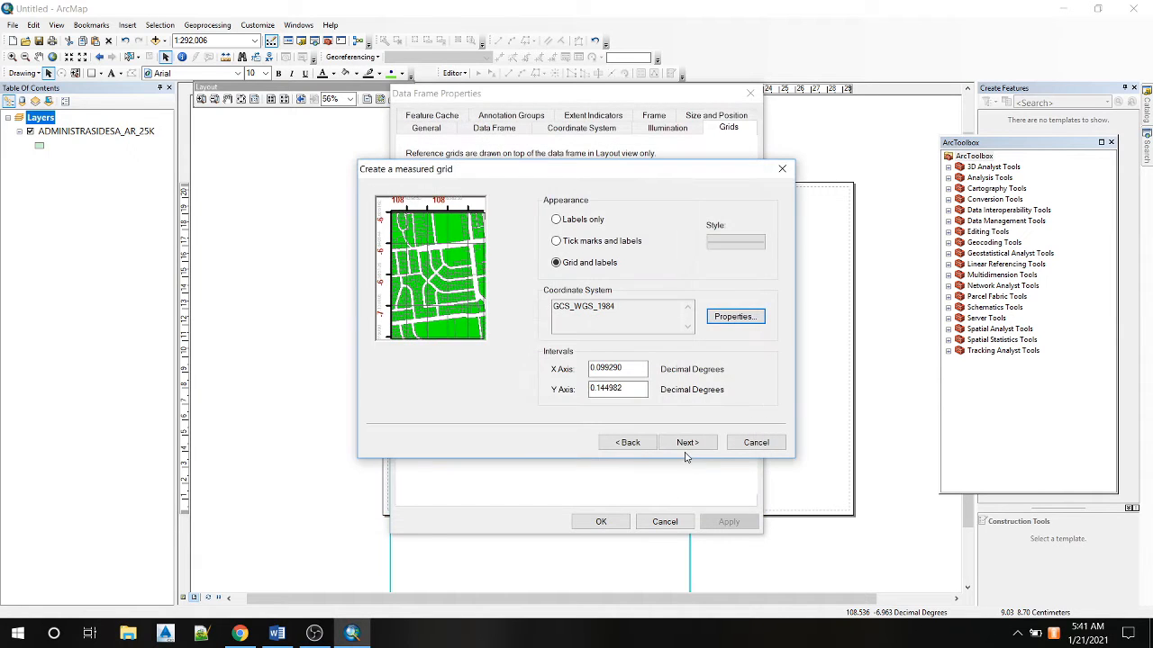
# Finish the grid with labels, major and minor division ticks and 3 ticks per major division, and apply it to the data frame.
pyautogui.click(687, 444)
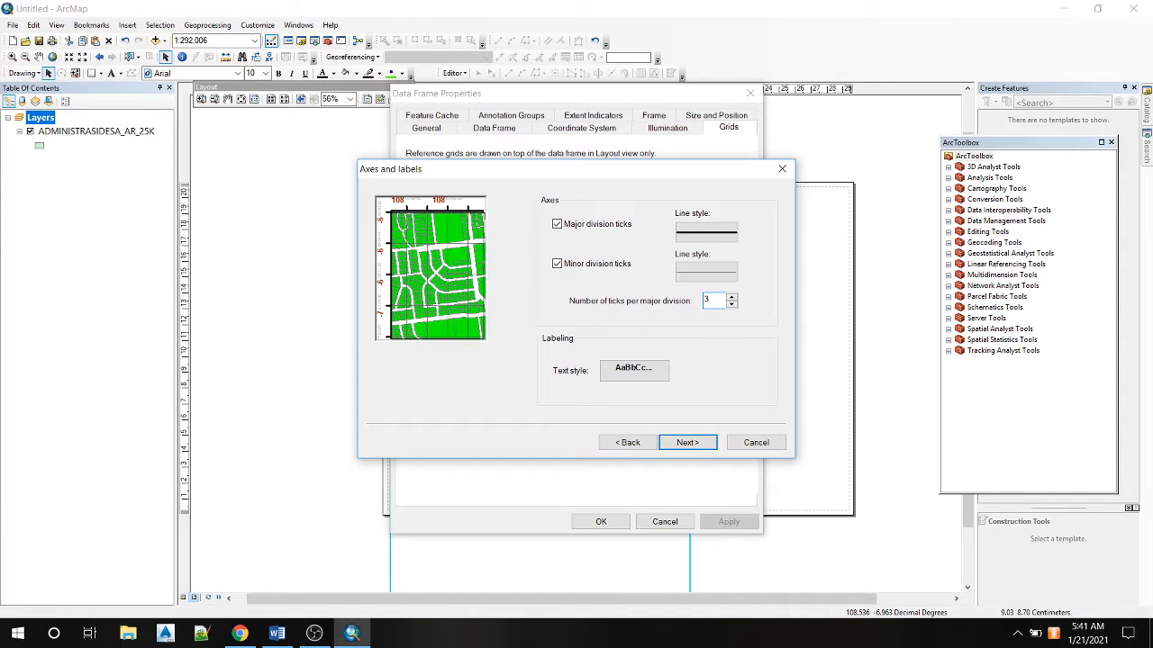
pyautogui.click(686, 442)
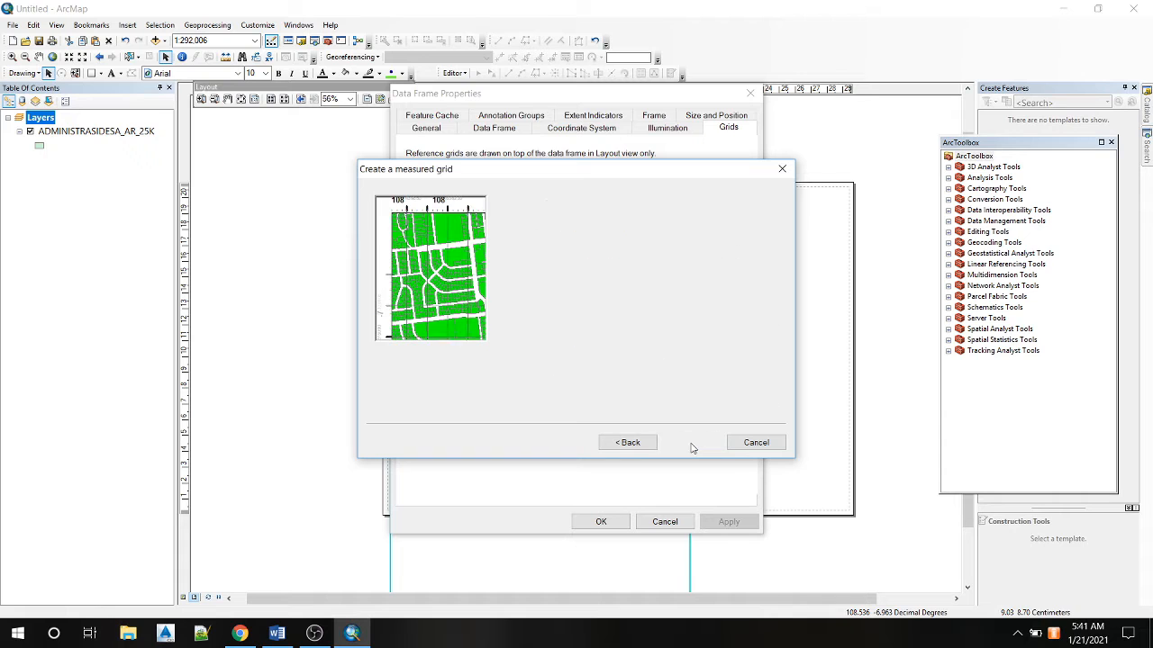
pyautogui.click(688, 444)
pyautogui.click(599, 523)
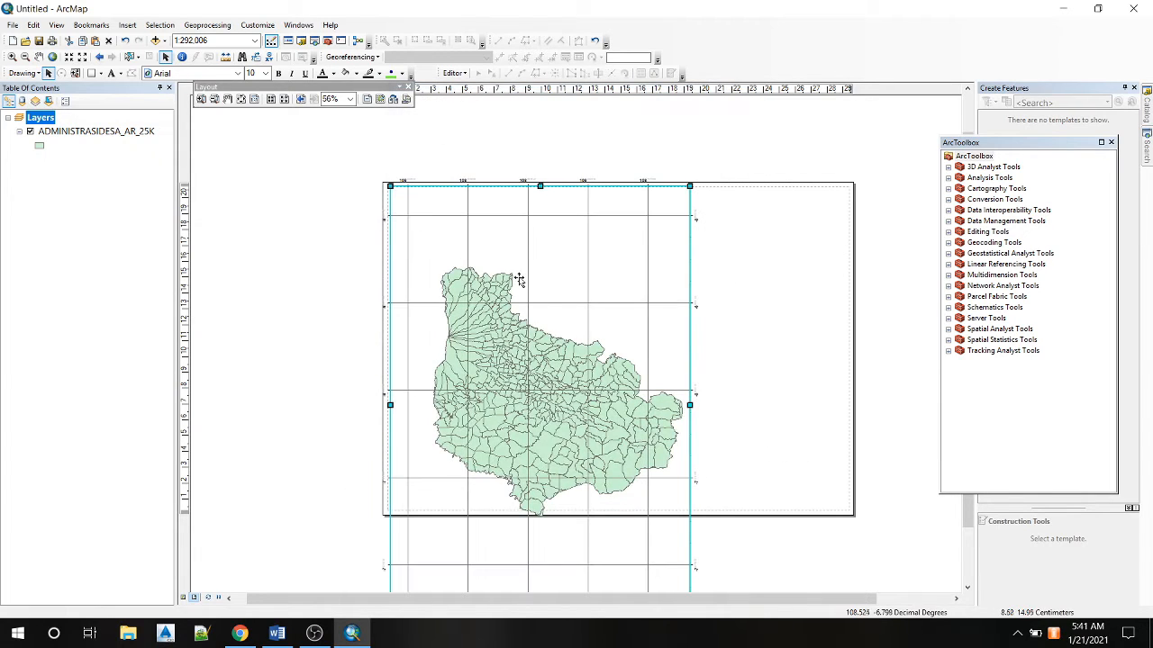
pyautogui.click(786, 269)
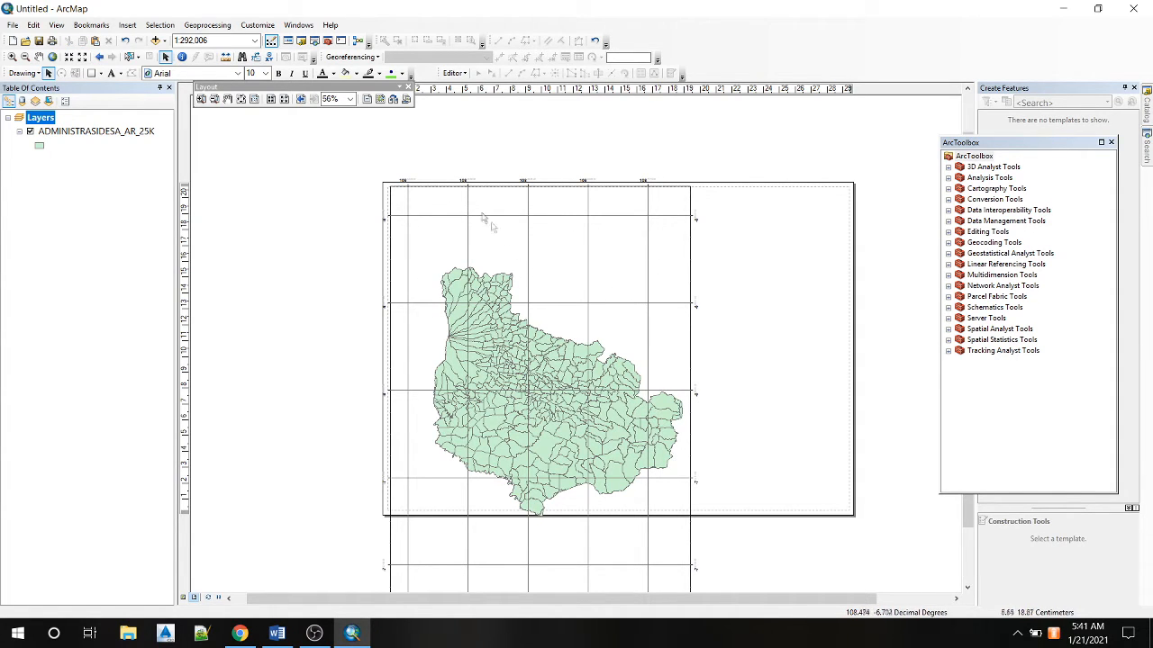
# Examine the grid's coordinate labels on the layout page, and return to data view for a closer look at the villages.
pyautogui.scroll(3, 420, 182)
pyautogui.scroll(-4, 417, 187)
pyautogui.scroll(-5, 417, 189)
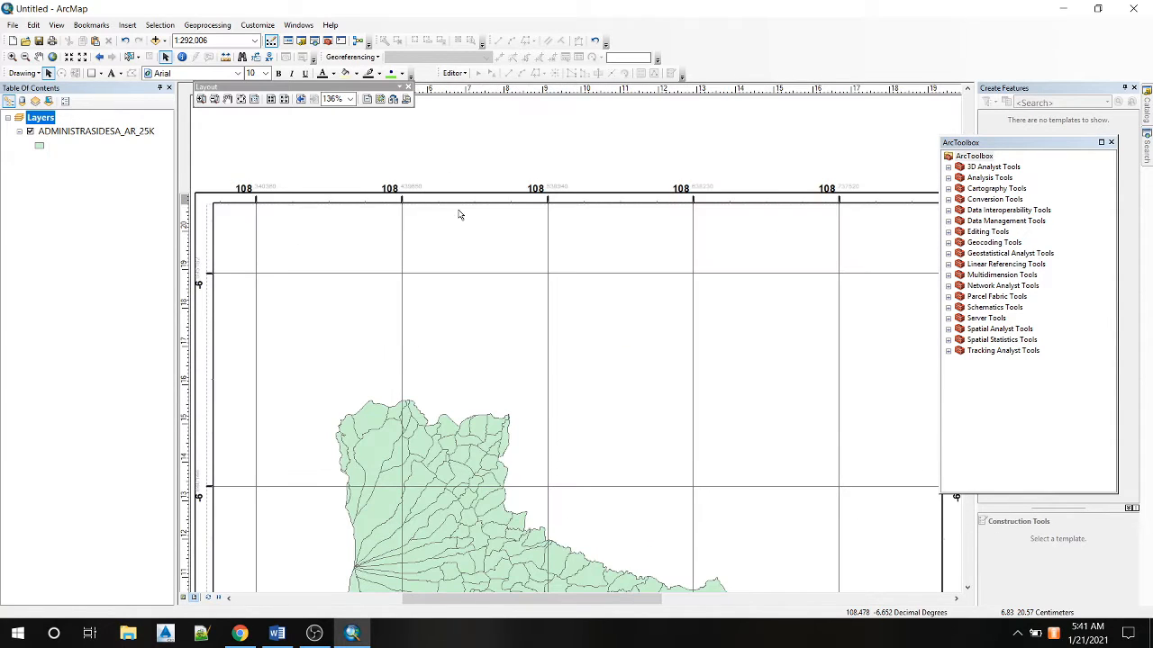
pyautogui.scroll(3, 459, 214)
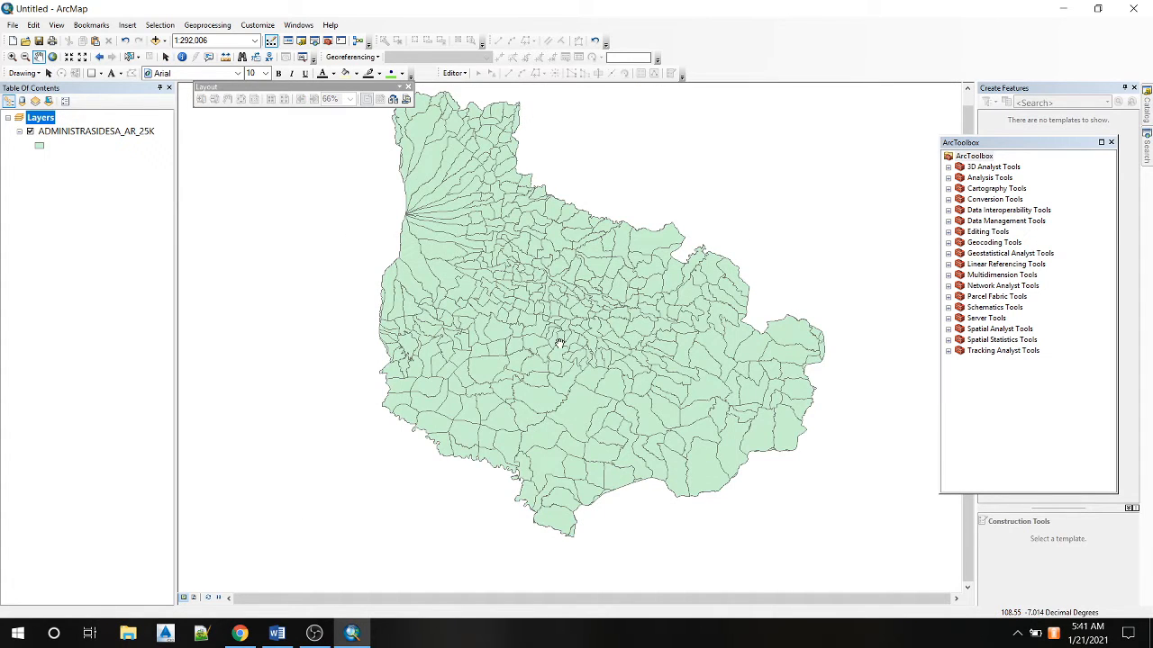
pyautogui.scroll(2, 553, 326)
pyautogui.scroll(-2, 553, 326)
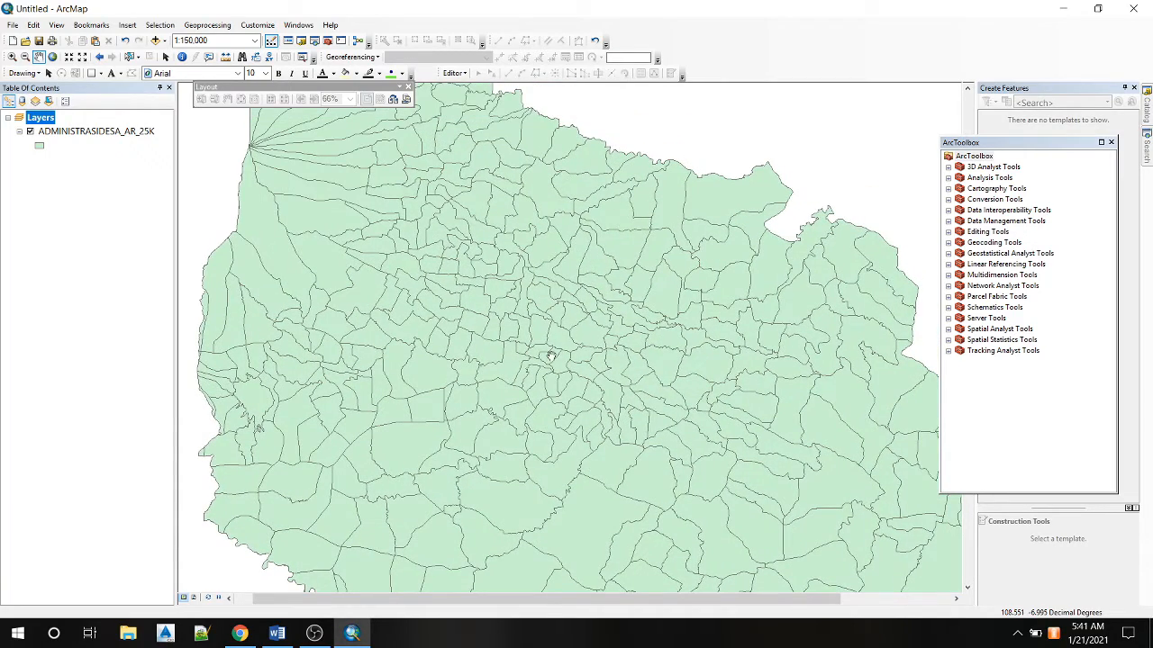
pyautogui.scroll(-1, 533, 336)
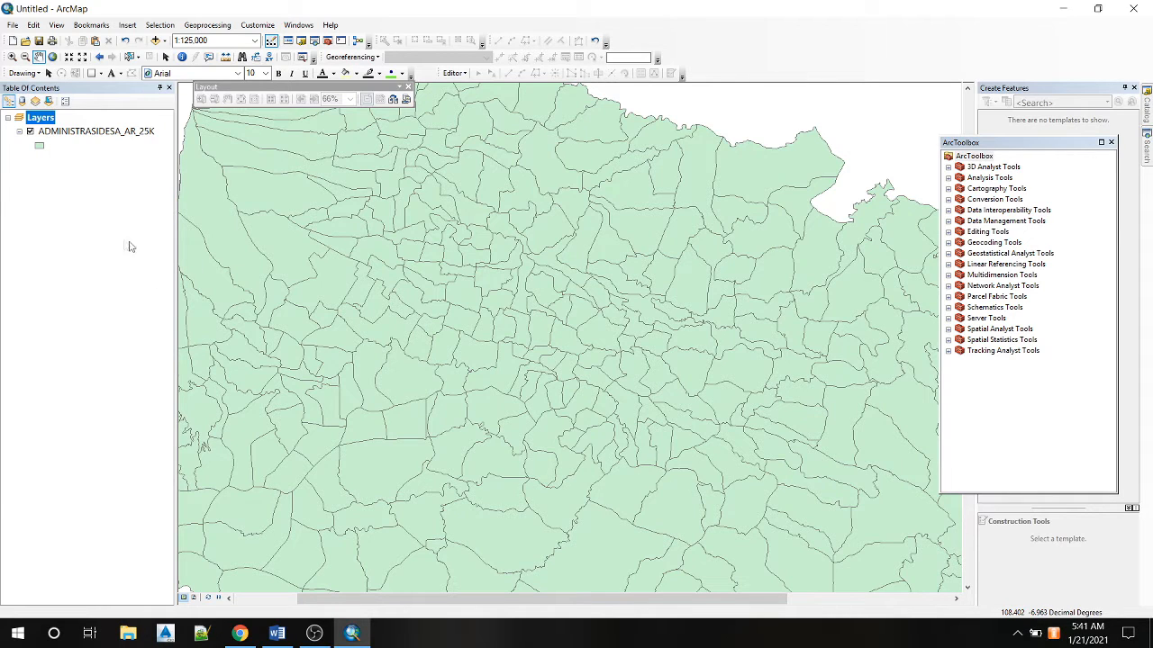
# Label the features of the ADMINISTRASIDESA_AR_25K layer with the NAMOBJ field.
pyautogui.click(94, 132)
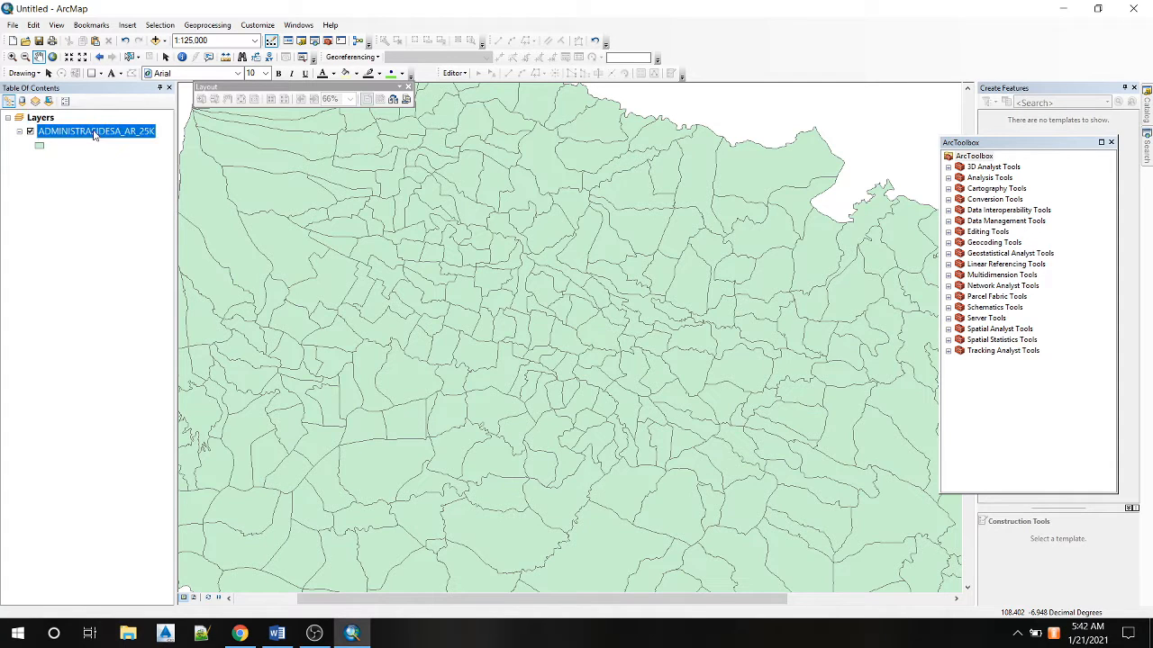
pyautogui.rightClick(95, 131)
pyautogui.click(167, 382)
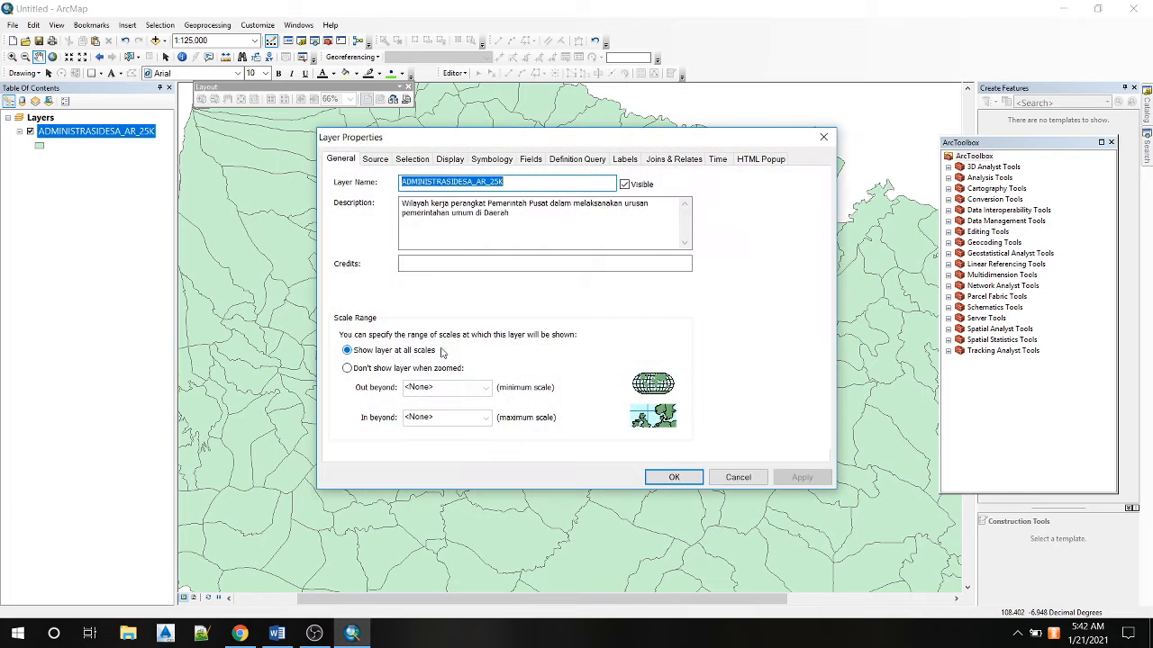
pyautogui.click(626, 159)
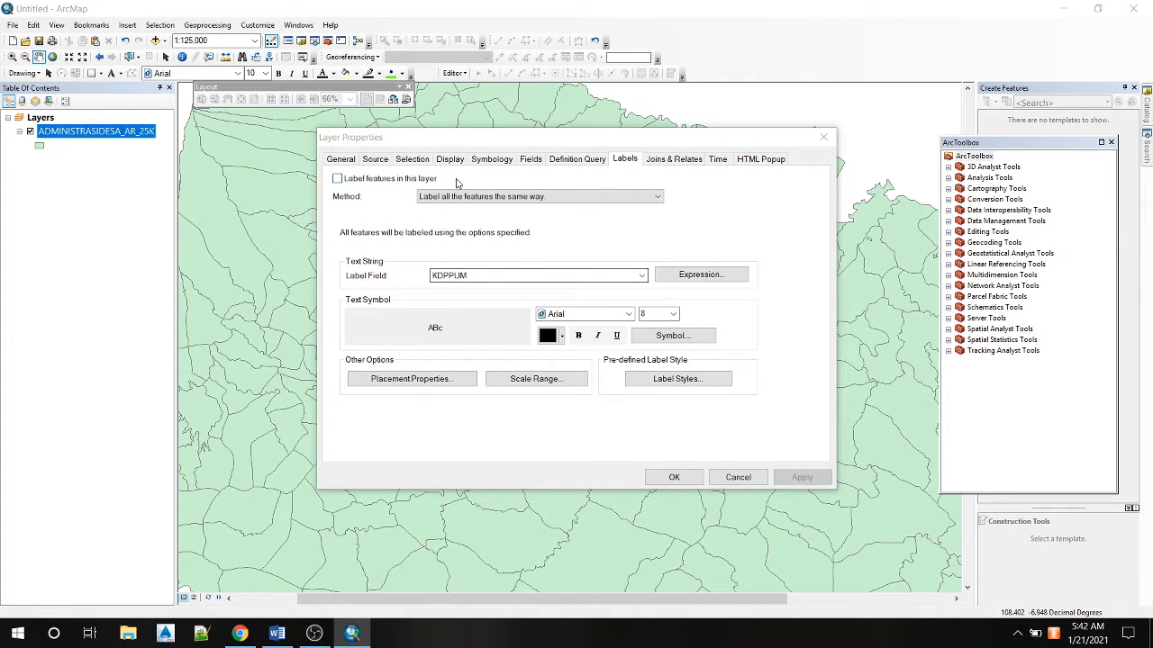
pyautogui.click(354, 183)
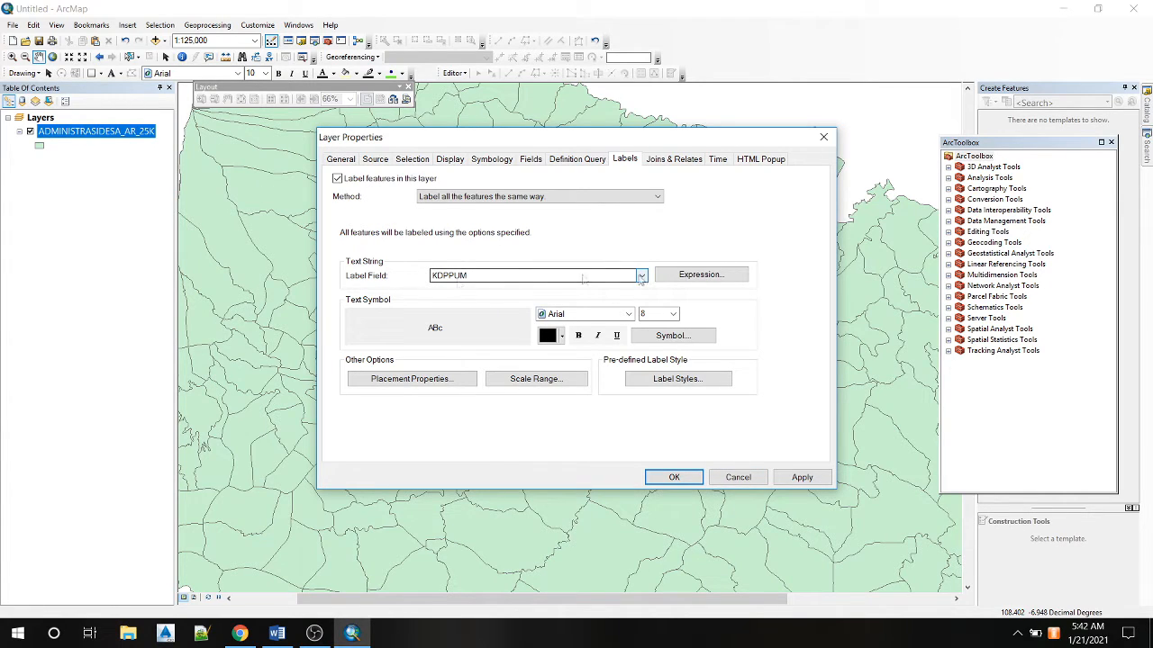
pyautogui.click(486, 276)
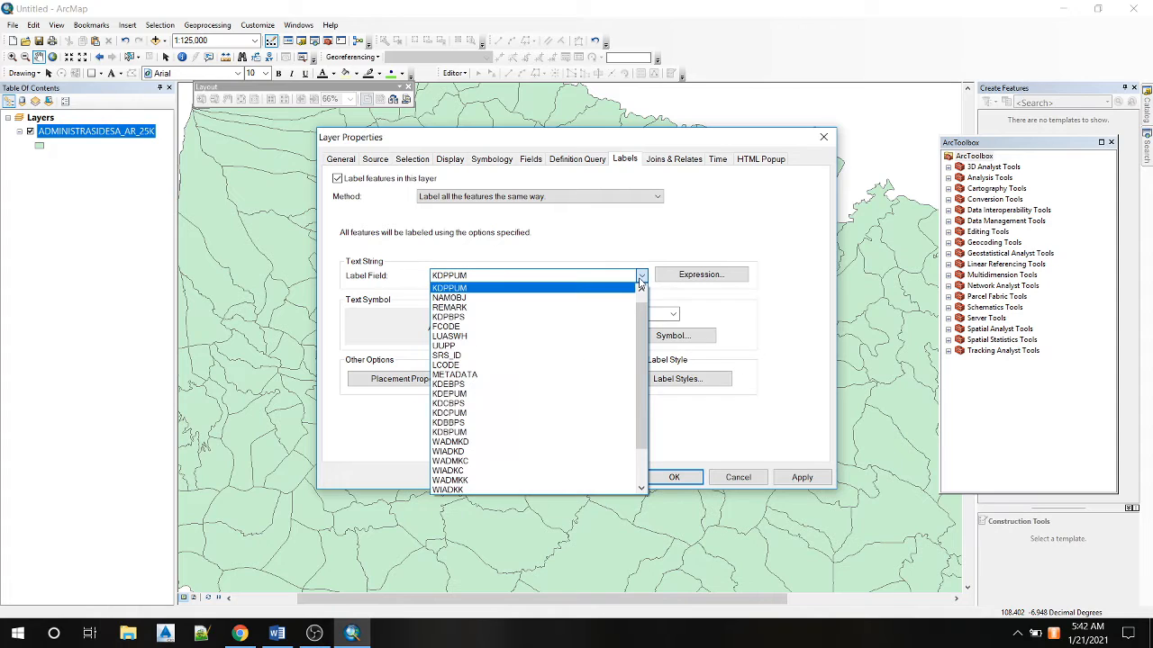
pyautogui.click(498, 300)
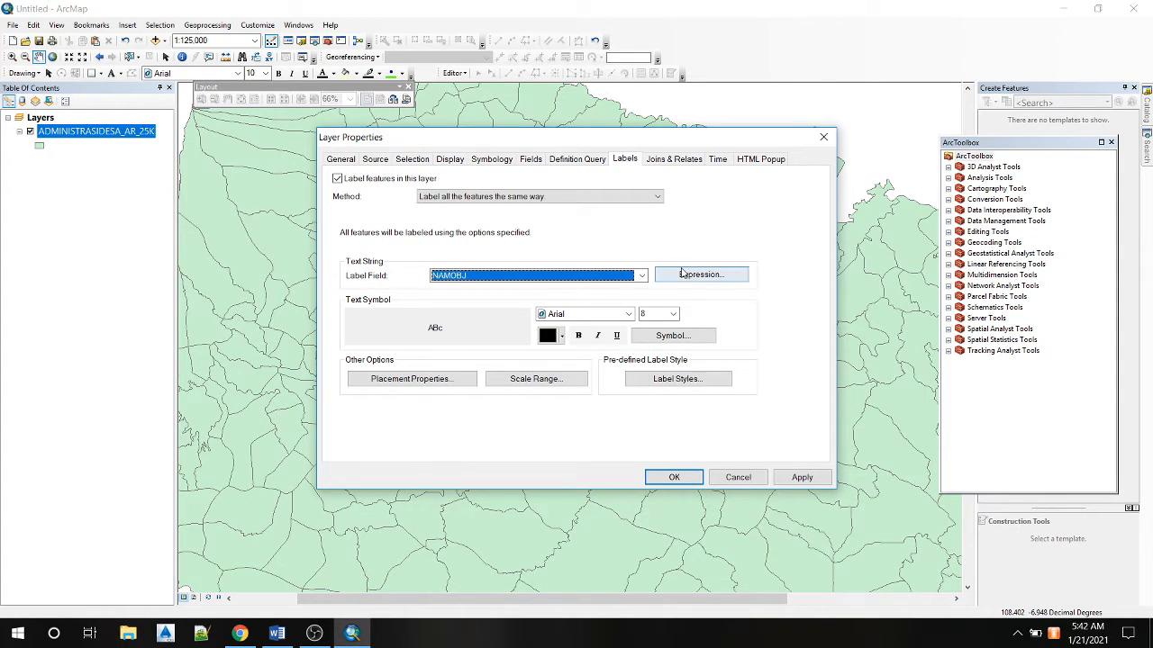
pyautogui.click(684, 475)
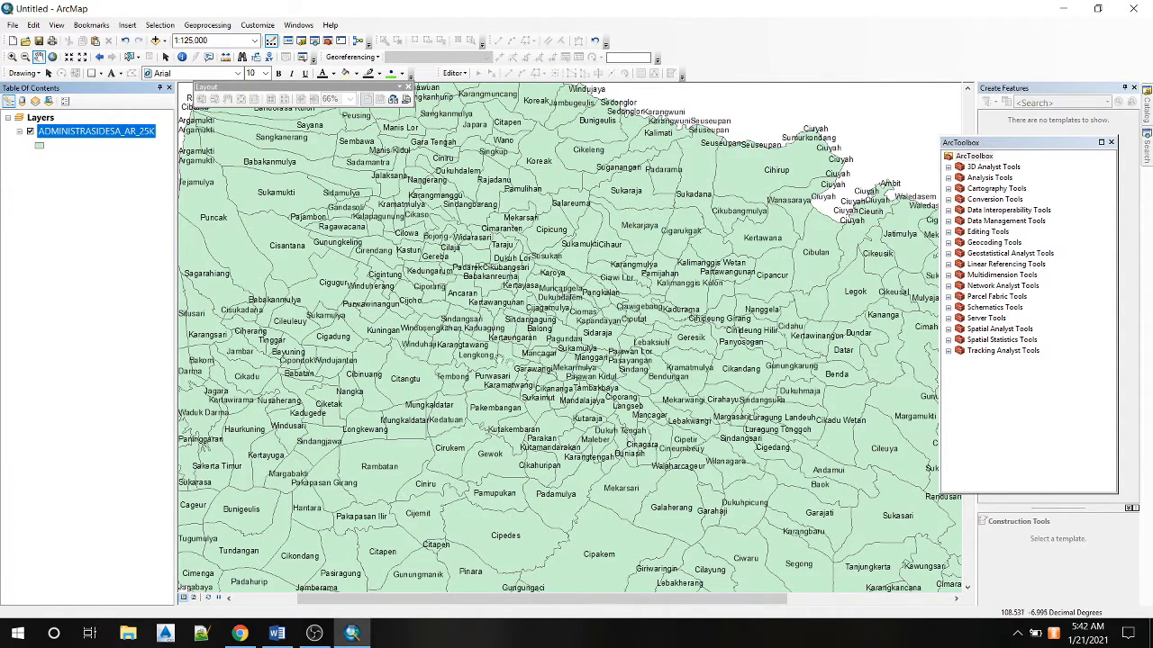
# Look at the village labels up close and open the attribute table of ADMINISTRASIDESA_AR_25K.
pyautogui.scroll(-2, 499, 356)
pyautogui.rightClick(81, 133)
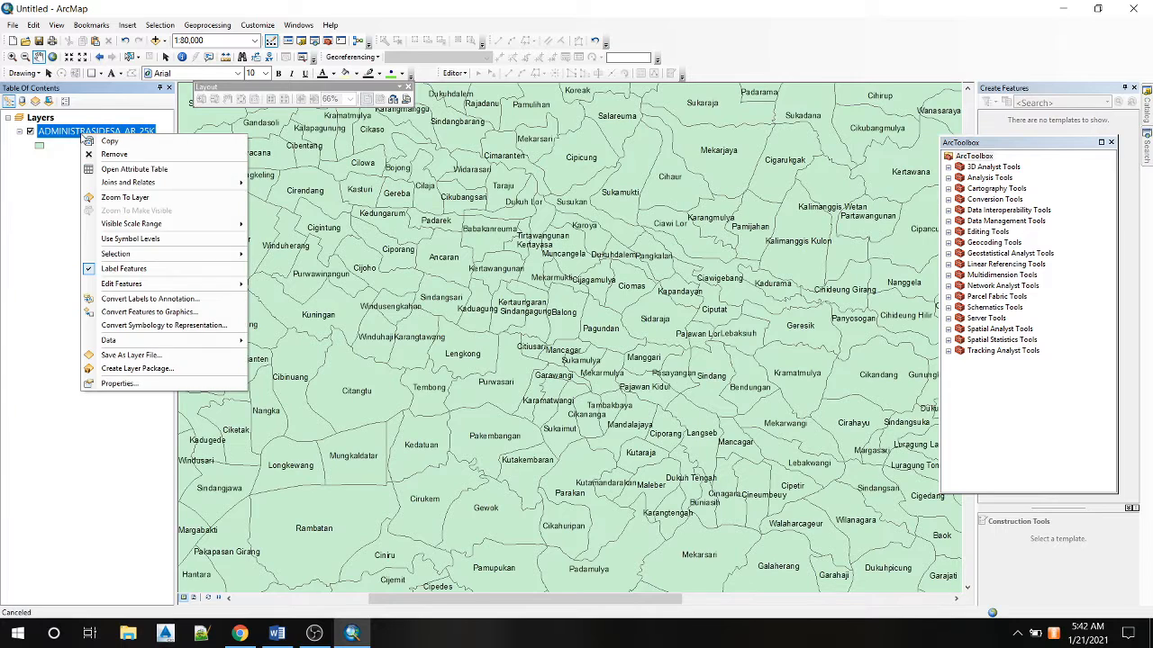
pyautogui.click(135, 169)
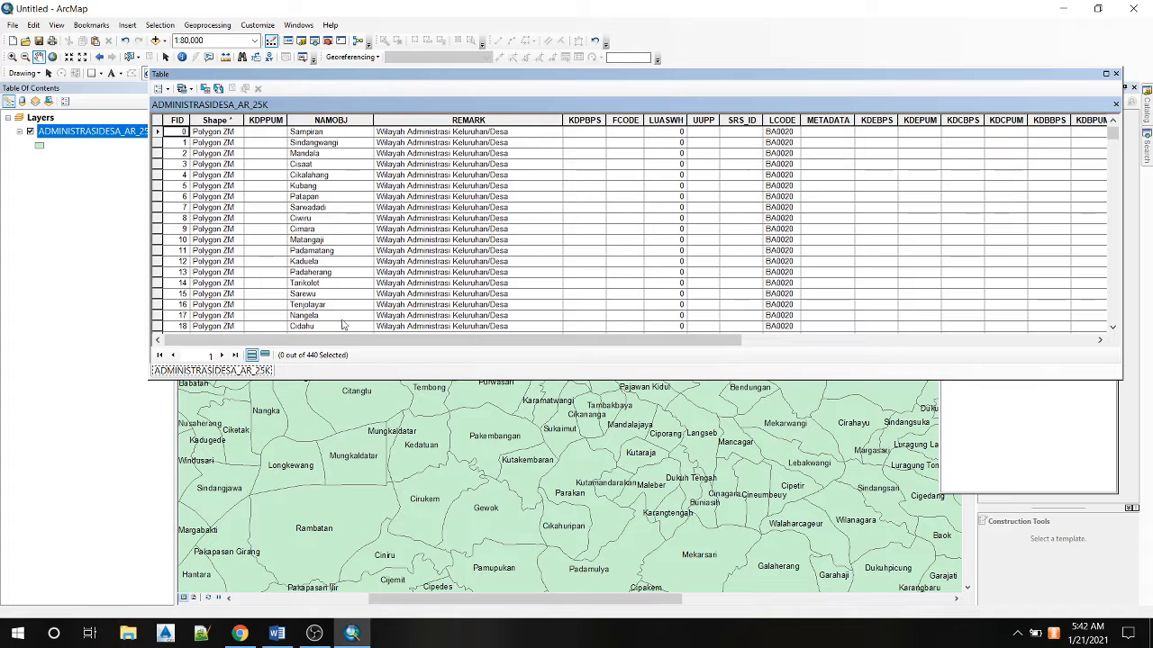
# Check the village names in the NAMOBJ field and close the attribute table to return to the map.
pyautogui.click(320, 154)
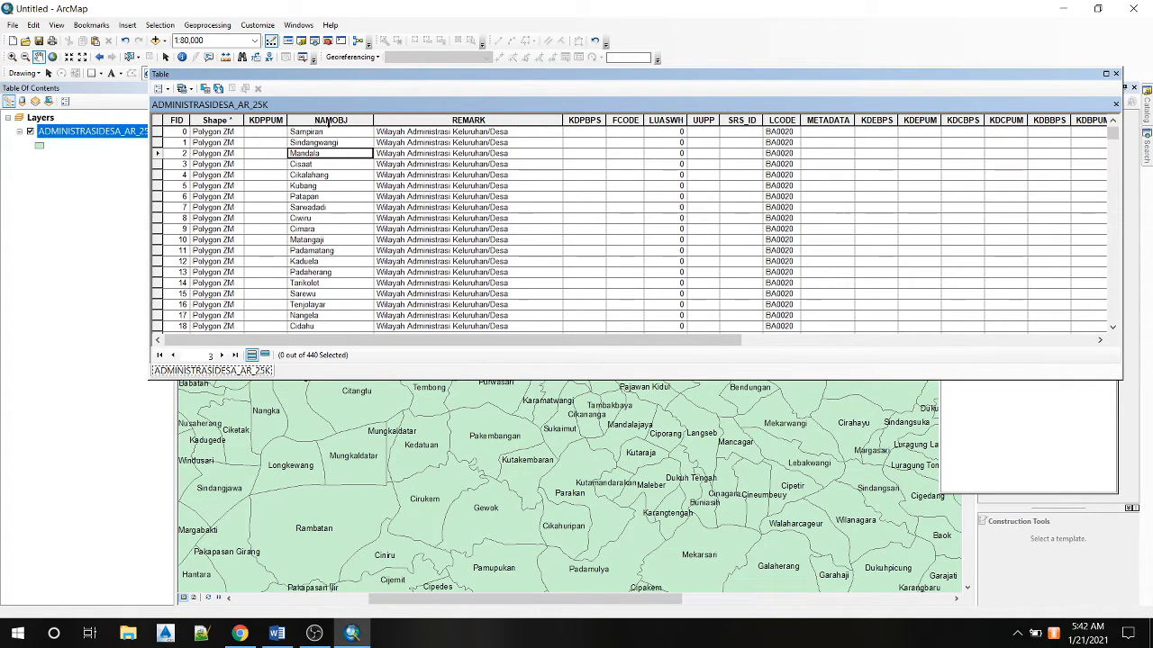
pyautogui.click(323, 144)
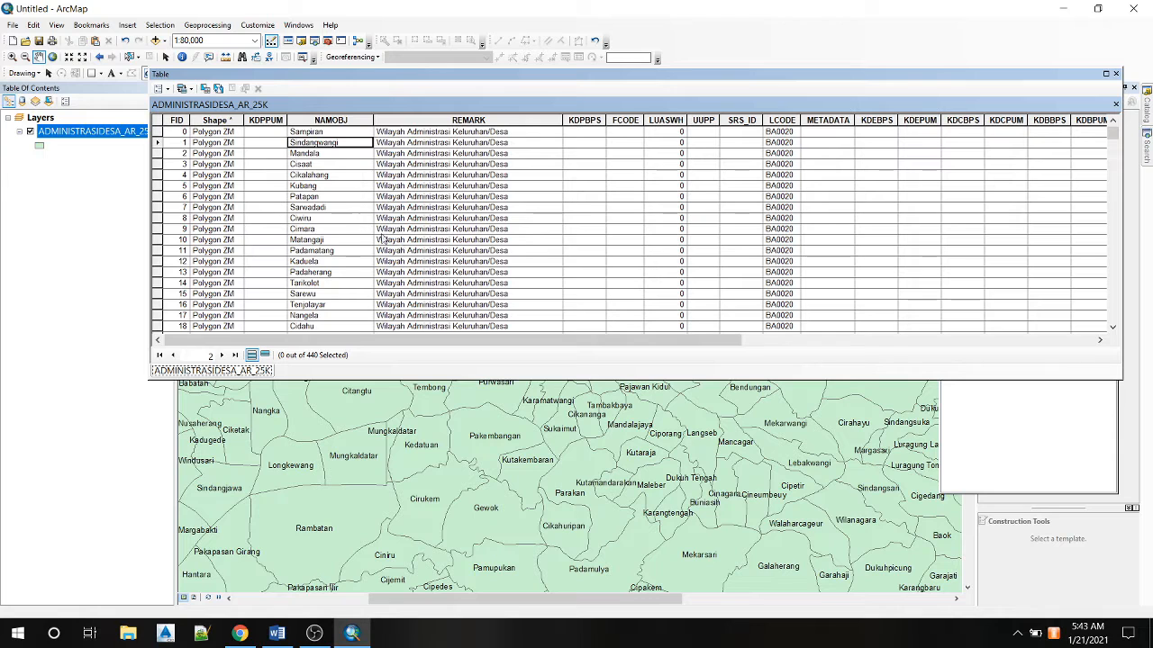
pyautogui.click(1116, 75)
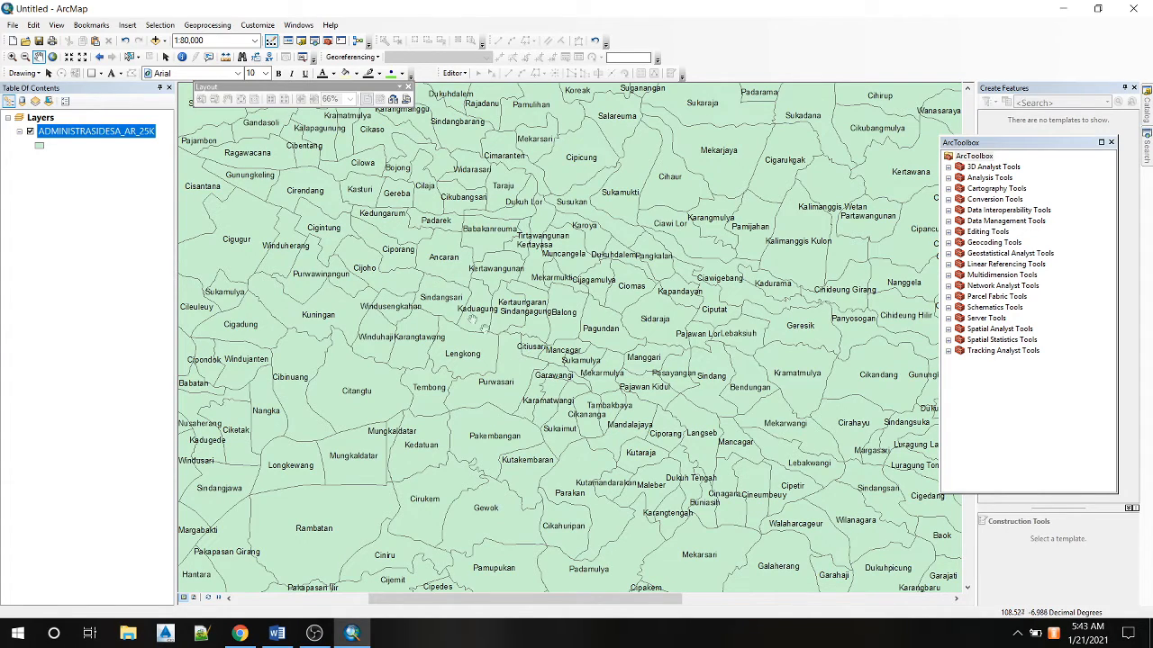
pyautogui.moveTo(524, 276); pyautogui.dragTo(525, 313)
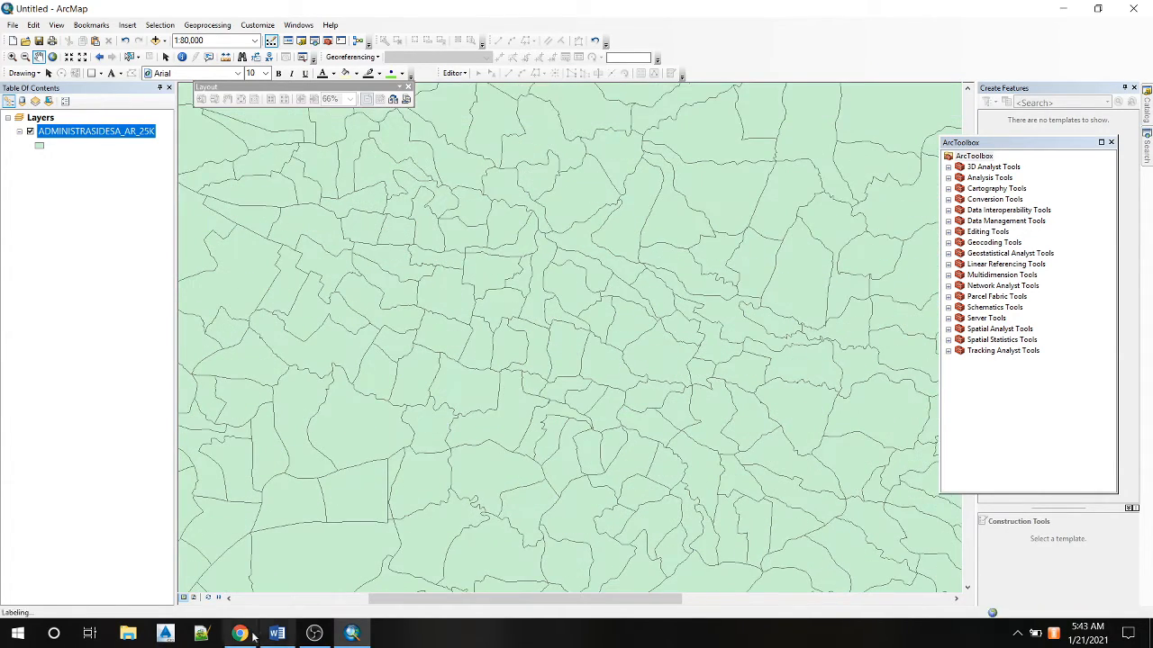
# Switch to the Pikobar case distribution page in Chrome and look through the district options for KAB. KUNINGAN.
pyautogui.click(248, 635)
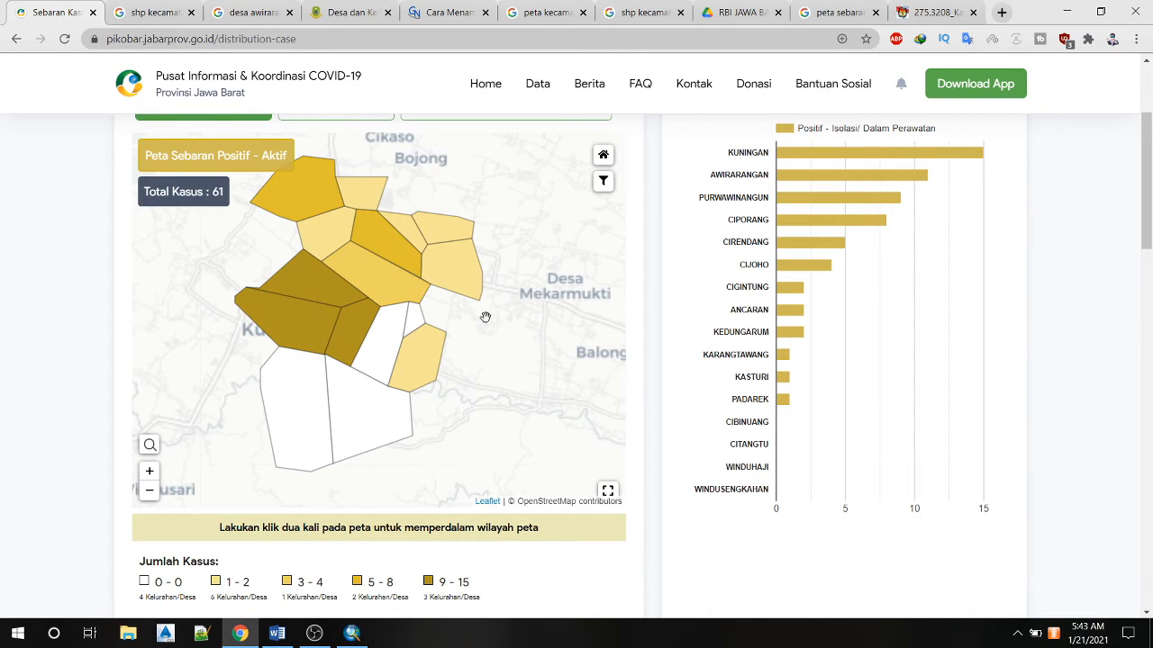
pyautogui.scroll(2, 807, 306)
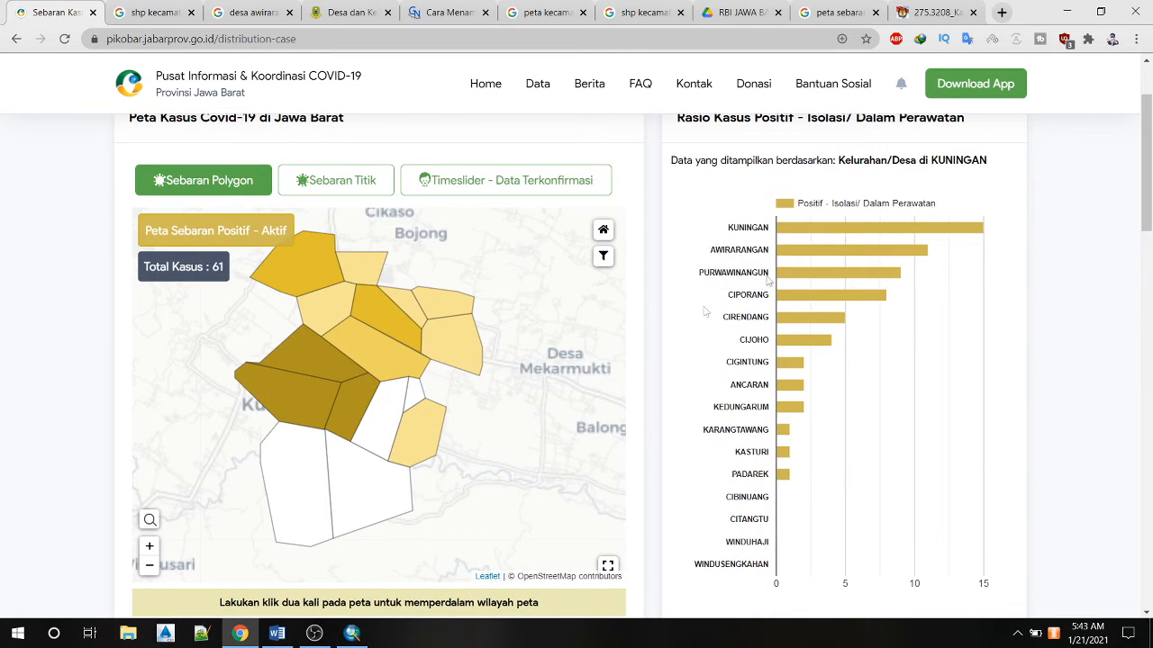
pyautogui.click(953, 180)
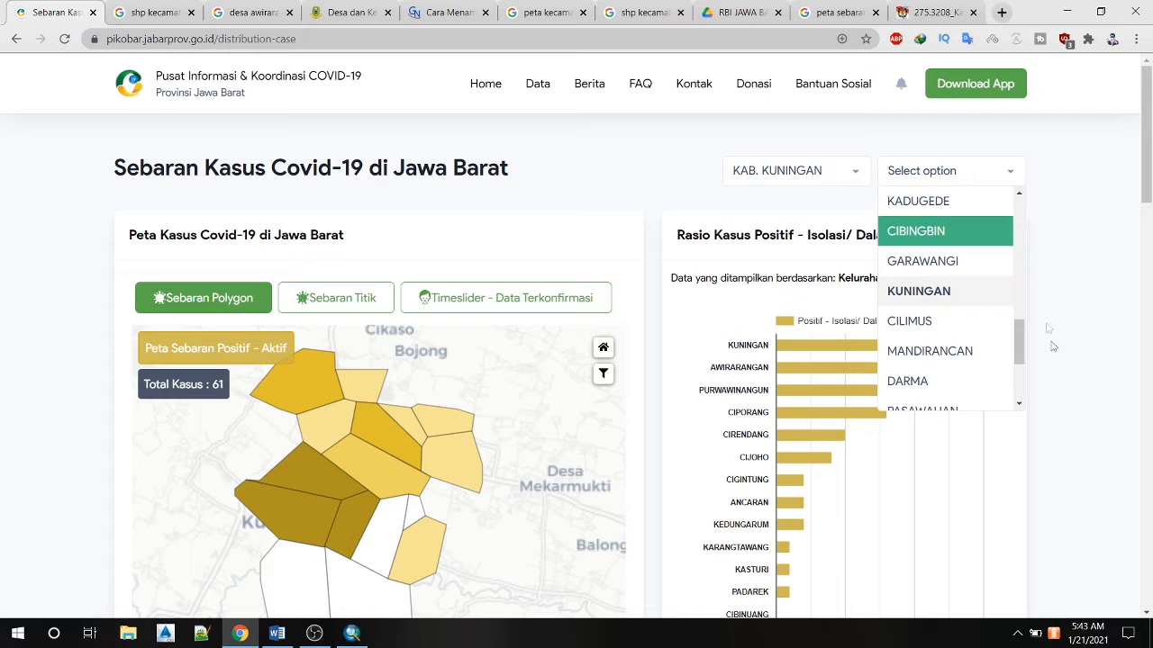
pyautogui.moveTo(1019, 340)
pyautogui.mouseDown()
pyautogui.moveTo(1030, 194)
pyautogui.moveTo(1023, 339)
pyautogui.mouseUp()
pyautogui.click(943, 356)
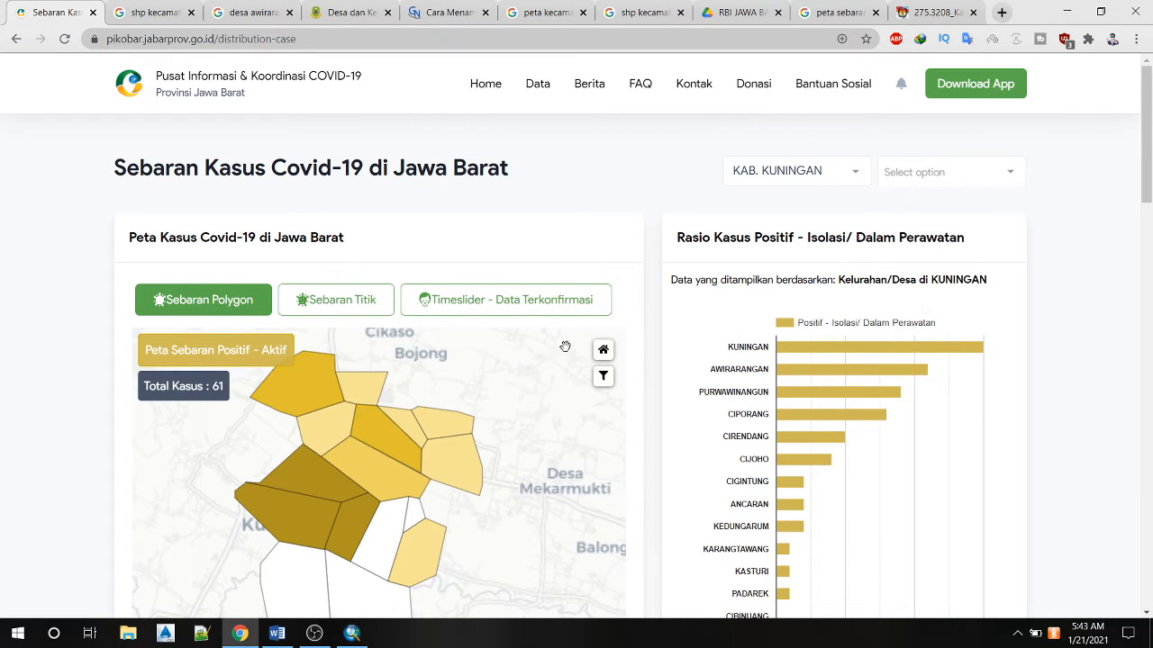
# Examine the case counts of the individual villages on the polygon map and the Jumlah Kasus class legend.
pyautogui.scroll(1, 524, 401)
pyautogui.moveTo(521, 397); pyautogui.dragTo(488, 451)
pyautogui.scroll(-2, 492, 413)
pyautogui.scroll(3, 493, 413)
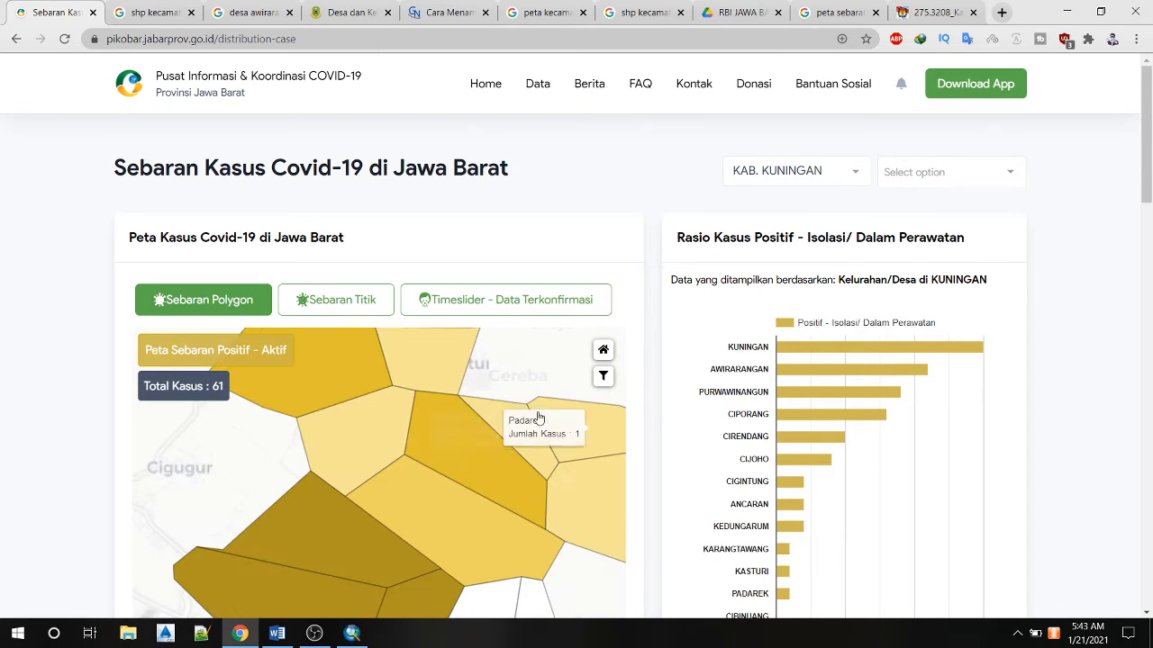
pyautogui.scroll(-2, 1072, 263)
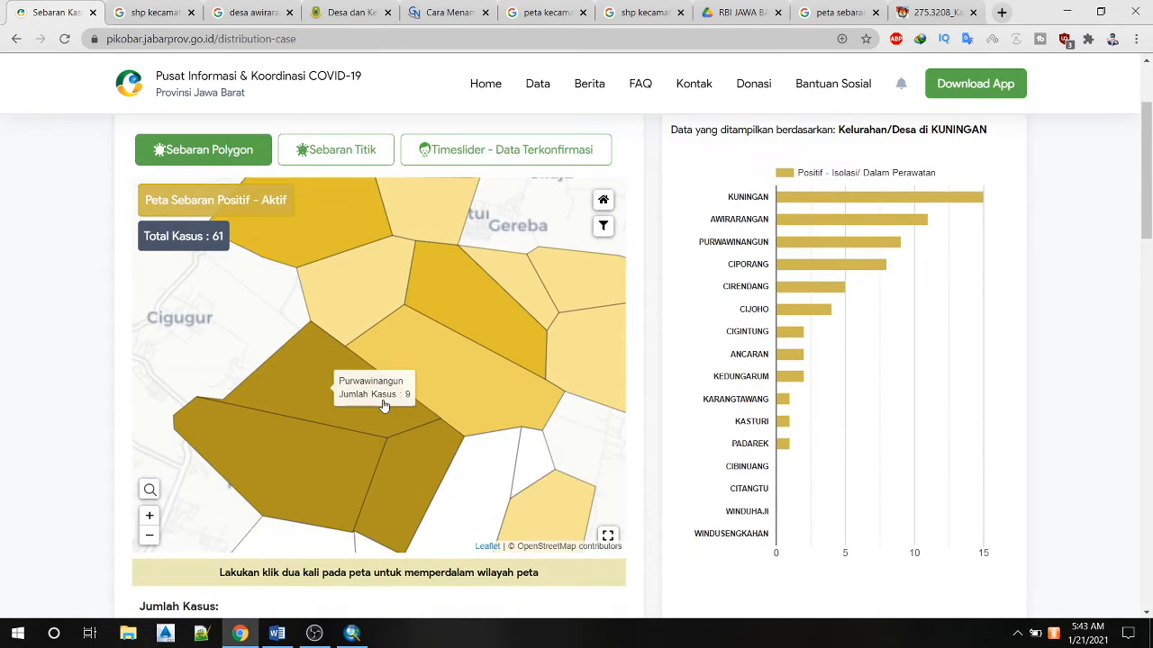
pyautogui.scroll(2, 383, 403)
pyautogui.scroll(-2, 383, 405)
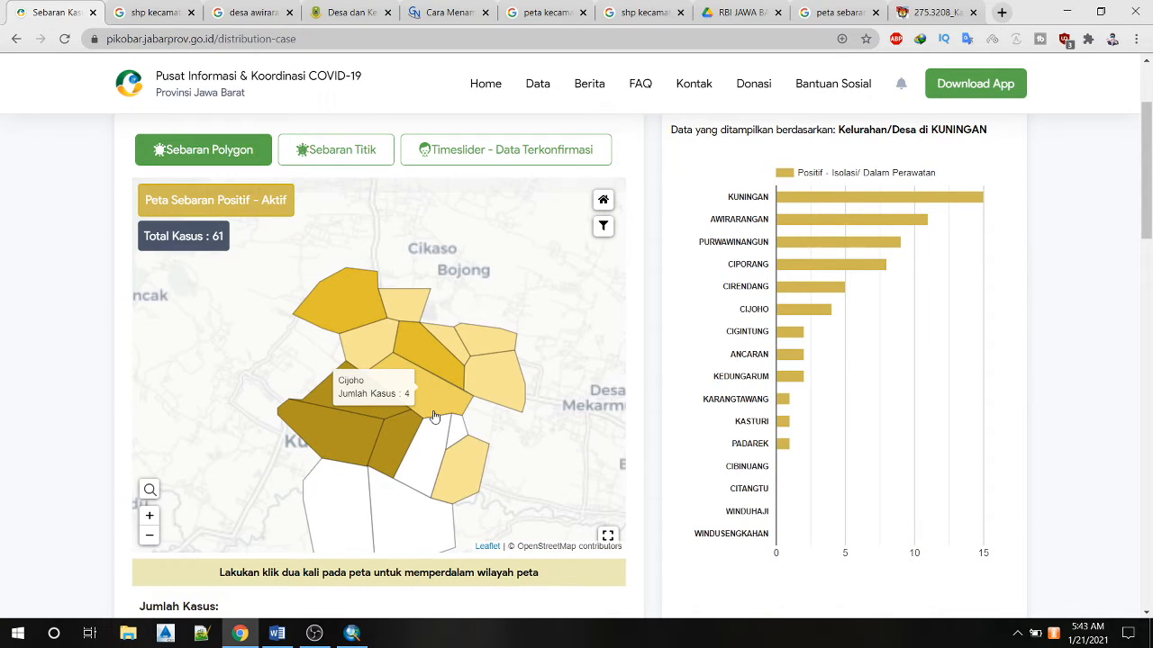
pyautogui.scroll(-2, 668, 451)
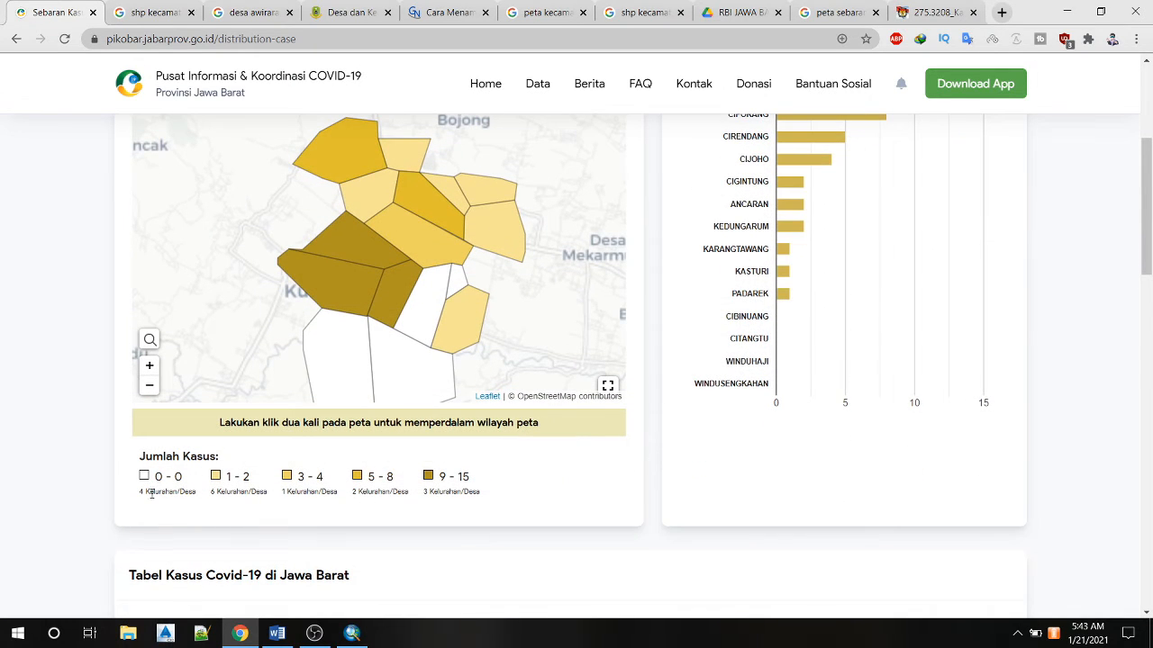
pyautogui.moveTo(363, 268); pyautogui.dragTo(366, 225)
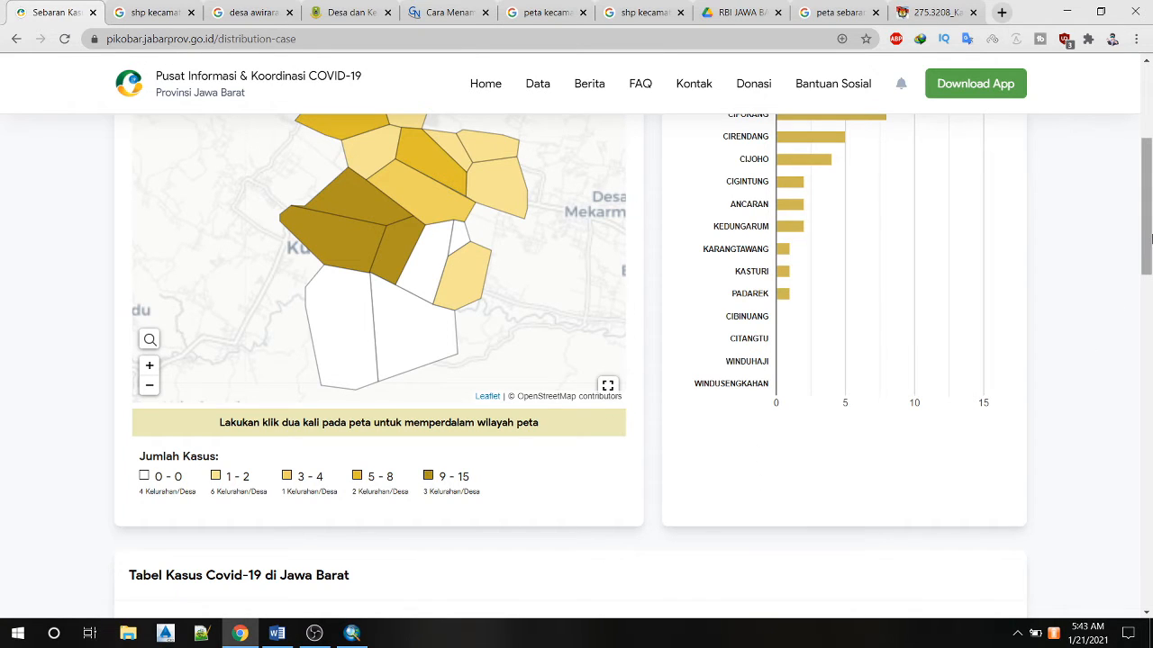
# Compare the polygon map with the bar chart of active positive cases per village in Kuningan.
pyautogui.scroll(1, 1146, 271)
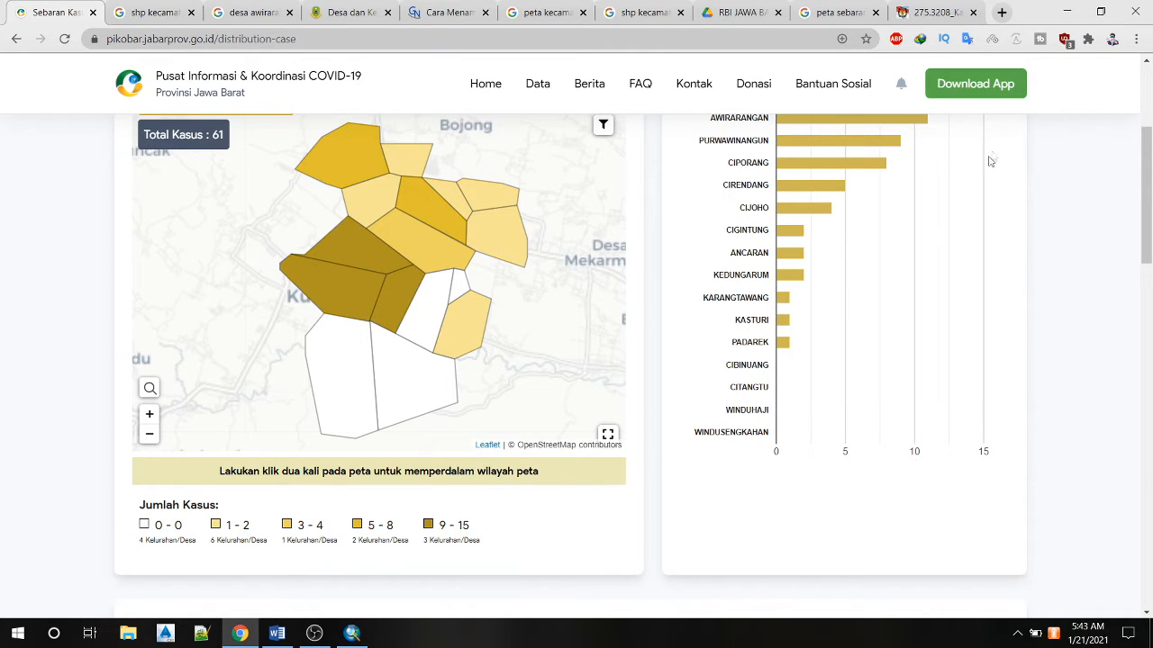
pyautogui.moveTo(1148, 205); pyautogui.dragTo(1149, 171)
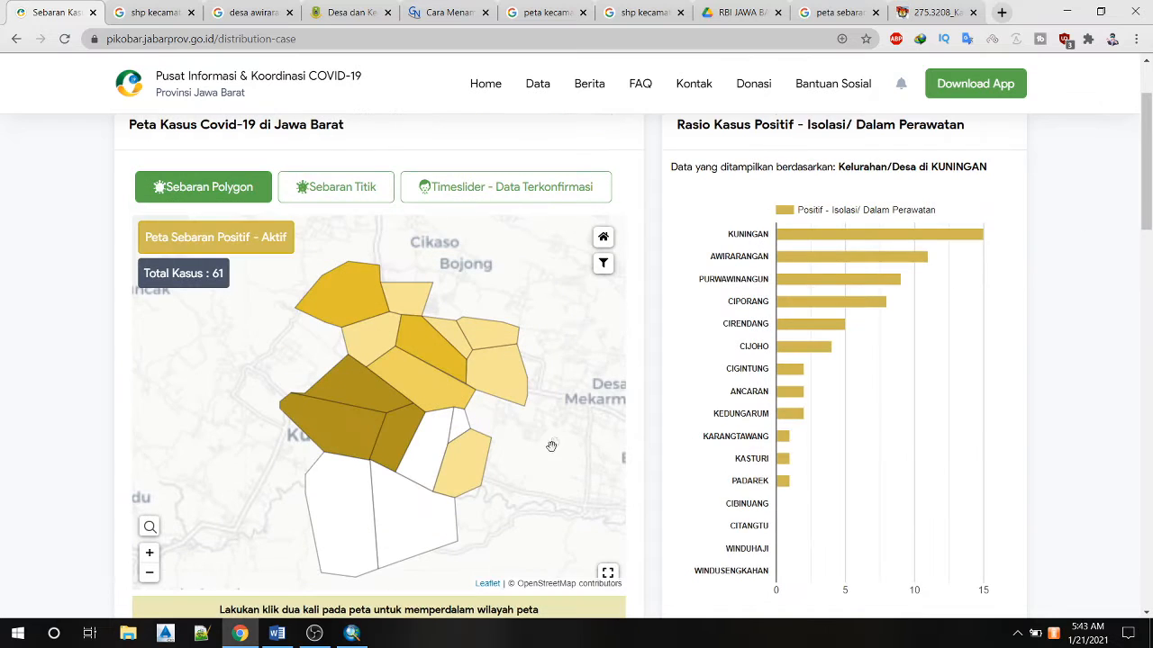
pyautogui.click(1151, 262)
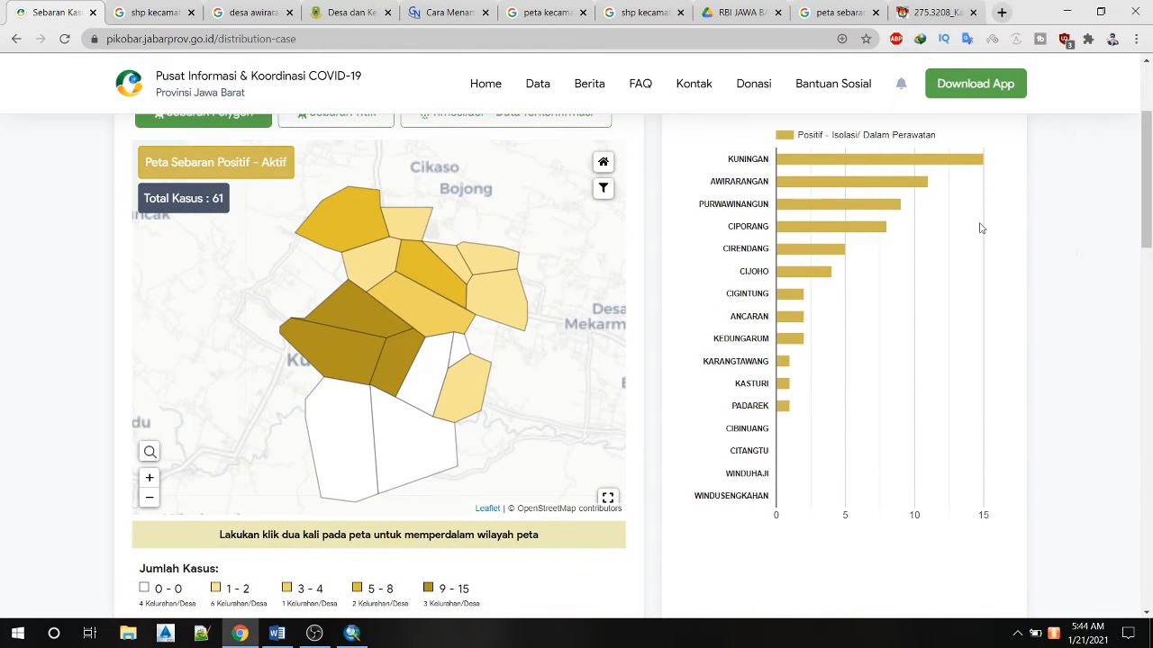
pyautogui.scroll(1, 680, 263)
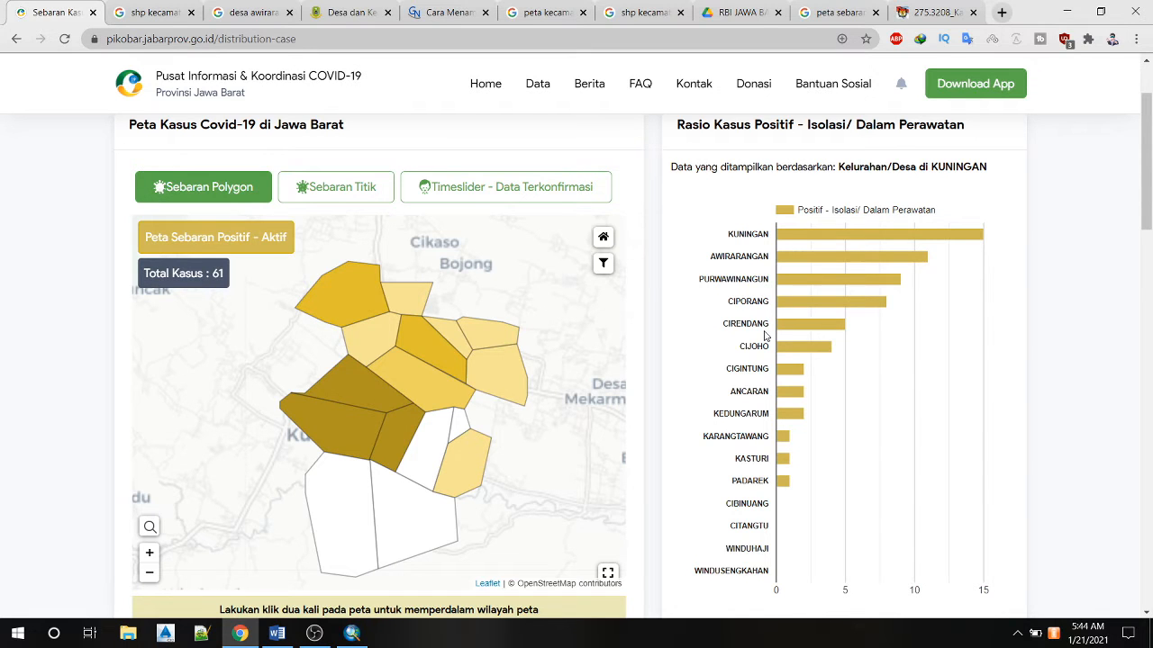
pyautogui.scroll(-1, 748, 391)
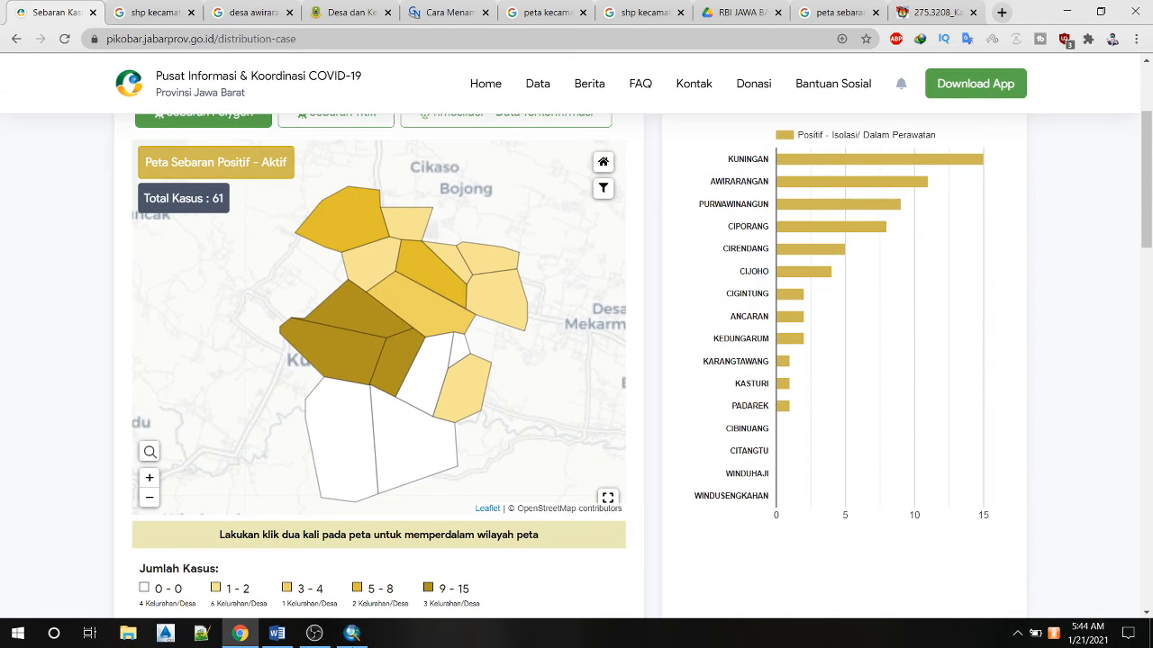
# Switch to ArcMap, locate the villages around Kuningan, and check their names against the Pikobar chart in Chrome.
pyautogui.click(352, 633)
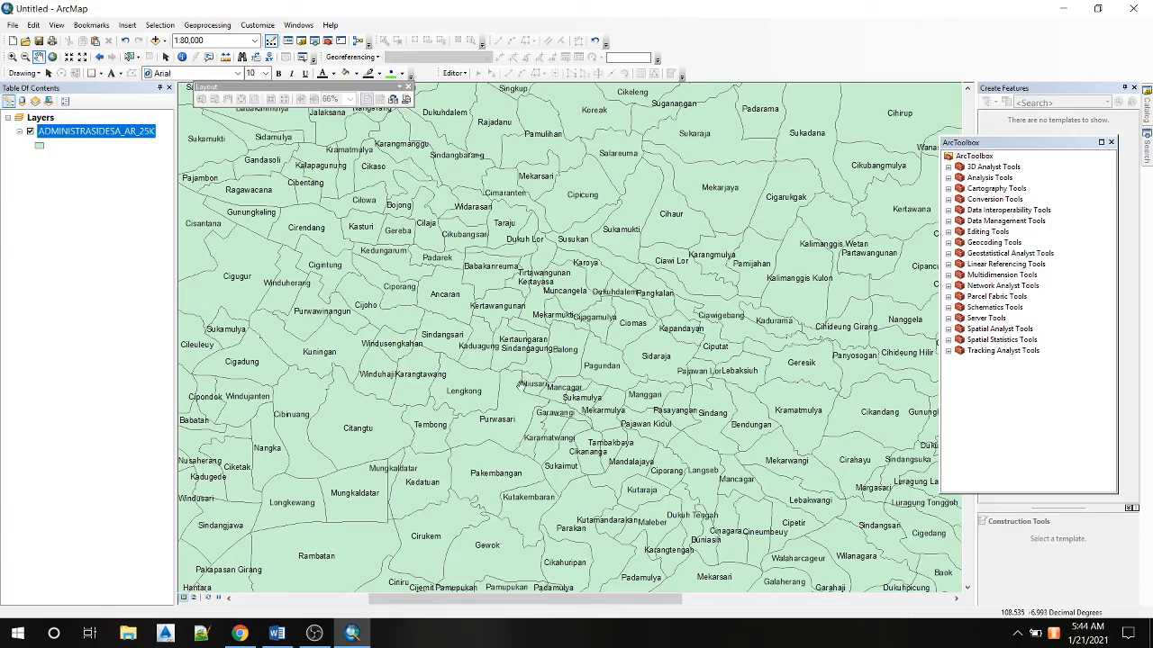
pyautogui.moveTo(241, 328); pyautogui.dragTo(367, 317)
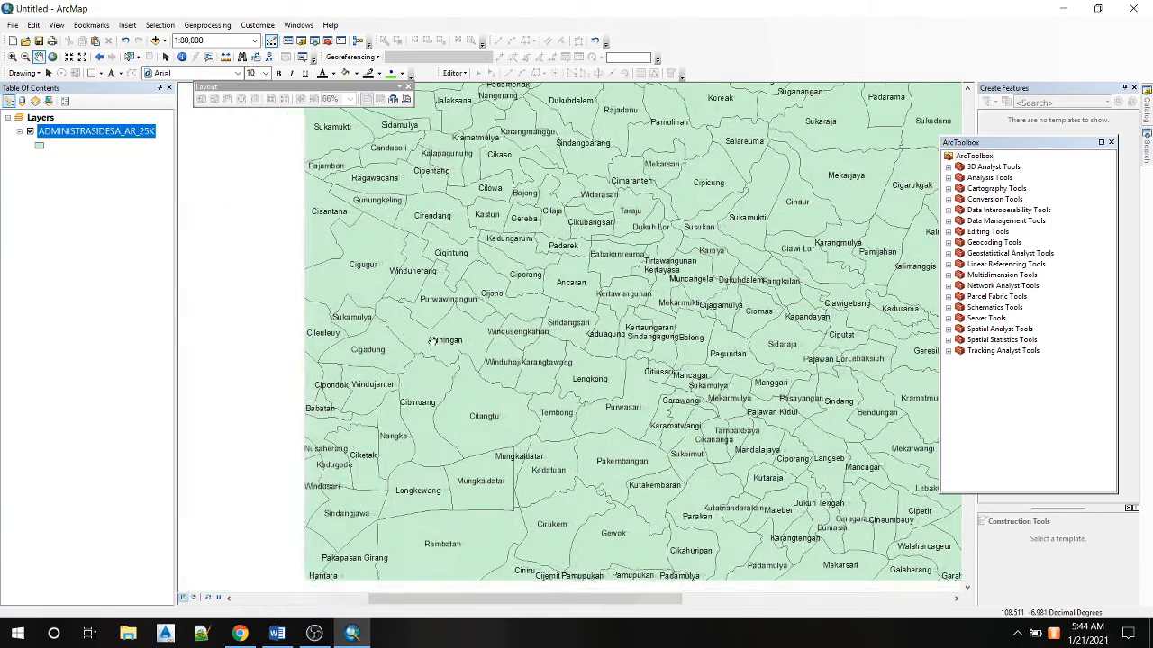
pyautogui.moveTo(351, 299)
pyautogui.mouseDown()
pyautogui.moveTo(379, 302)
pyautogui.moveTo(410, 329)
pyautogui.mouseUp()
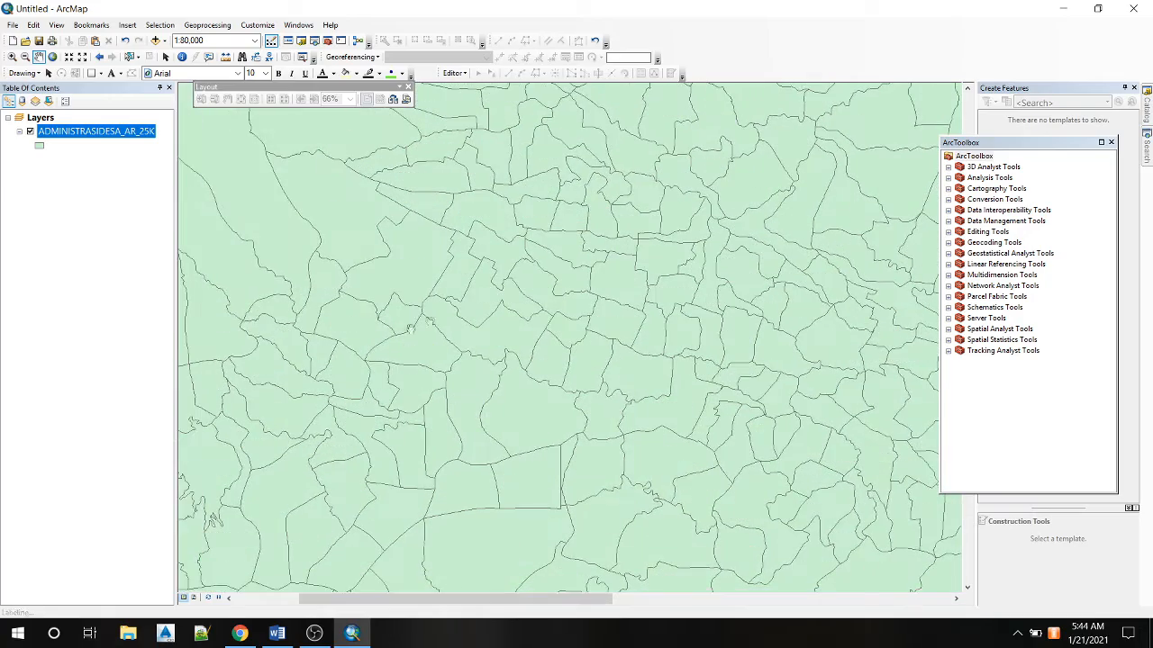
pyautogui.scroll(-1, 490, 309)
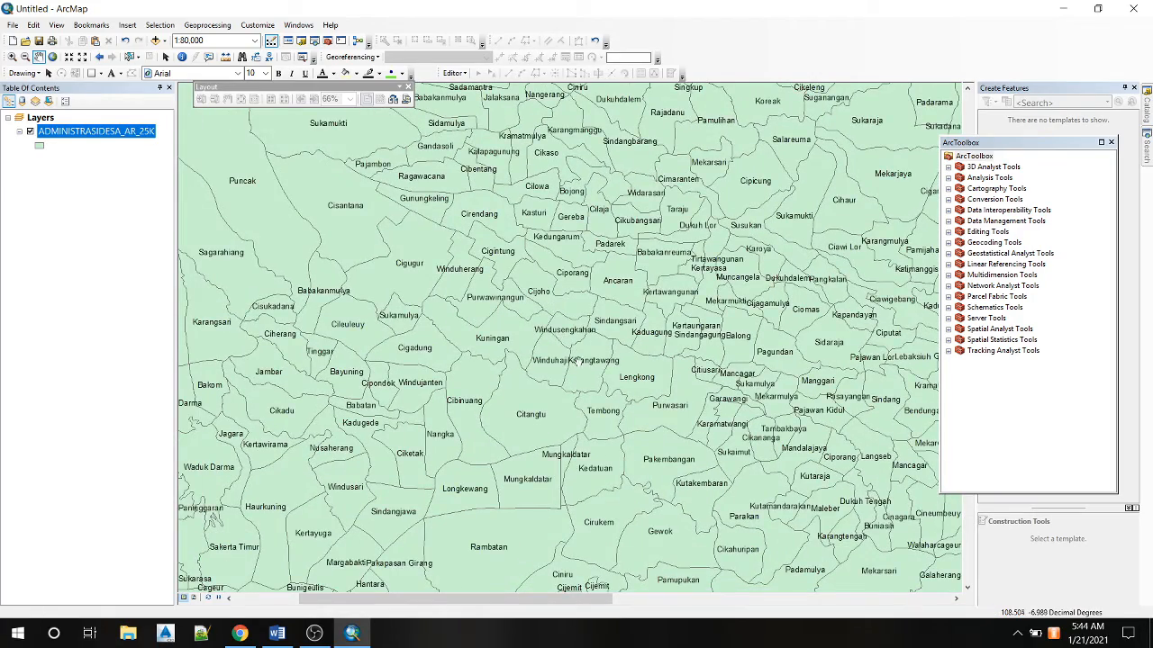
pyautogui.scroll(4, 578, 362)
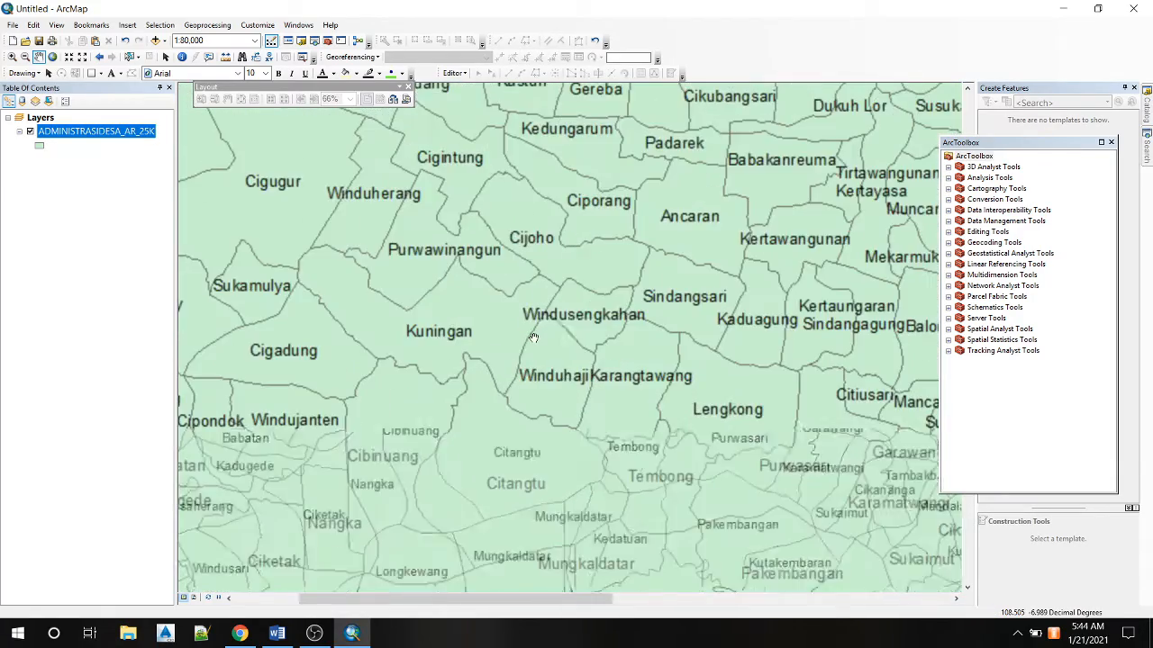
pyautogui.scroll(1, 540, 329)
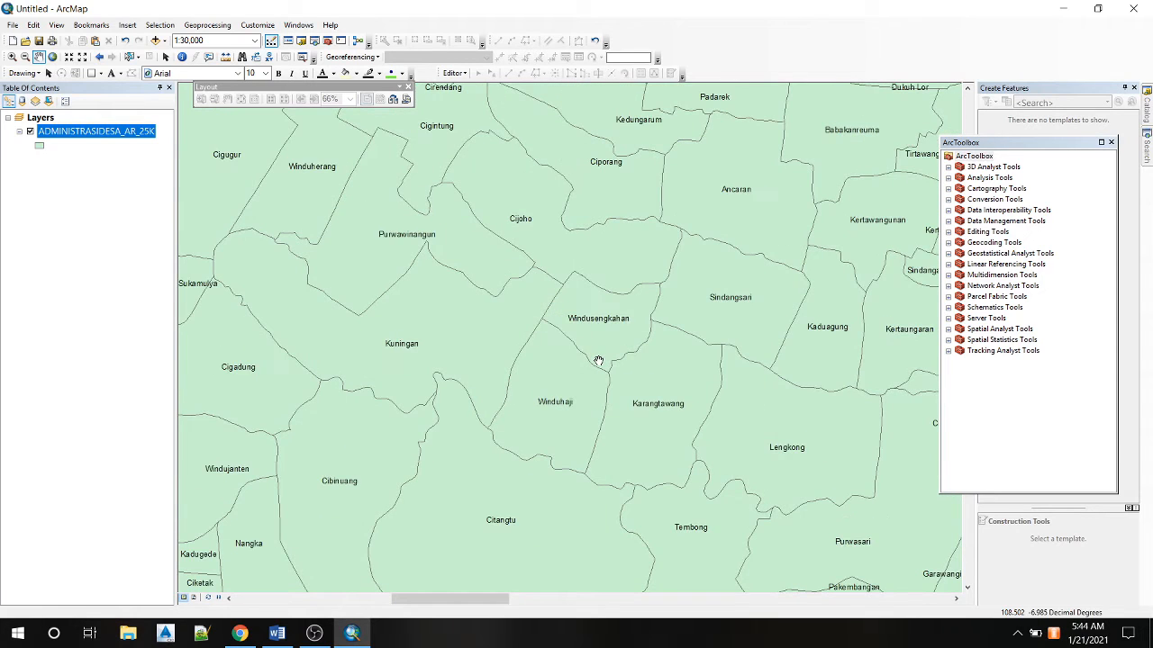
pyautogui.click(243, 634)
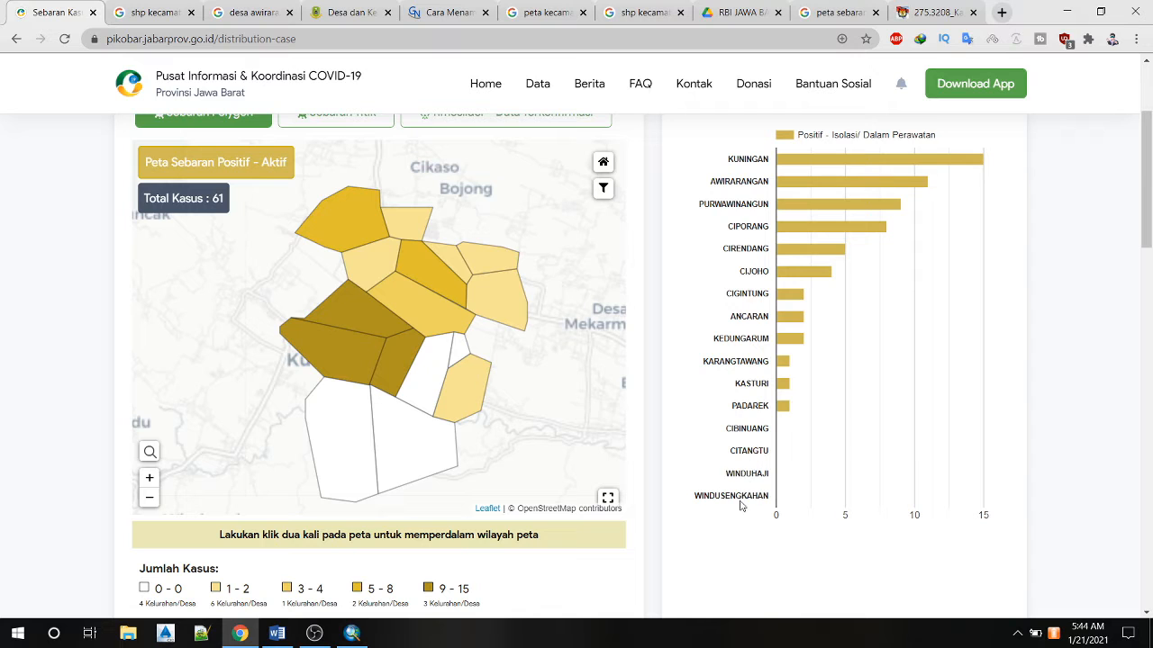
pyautogui.click(352, 633)
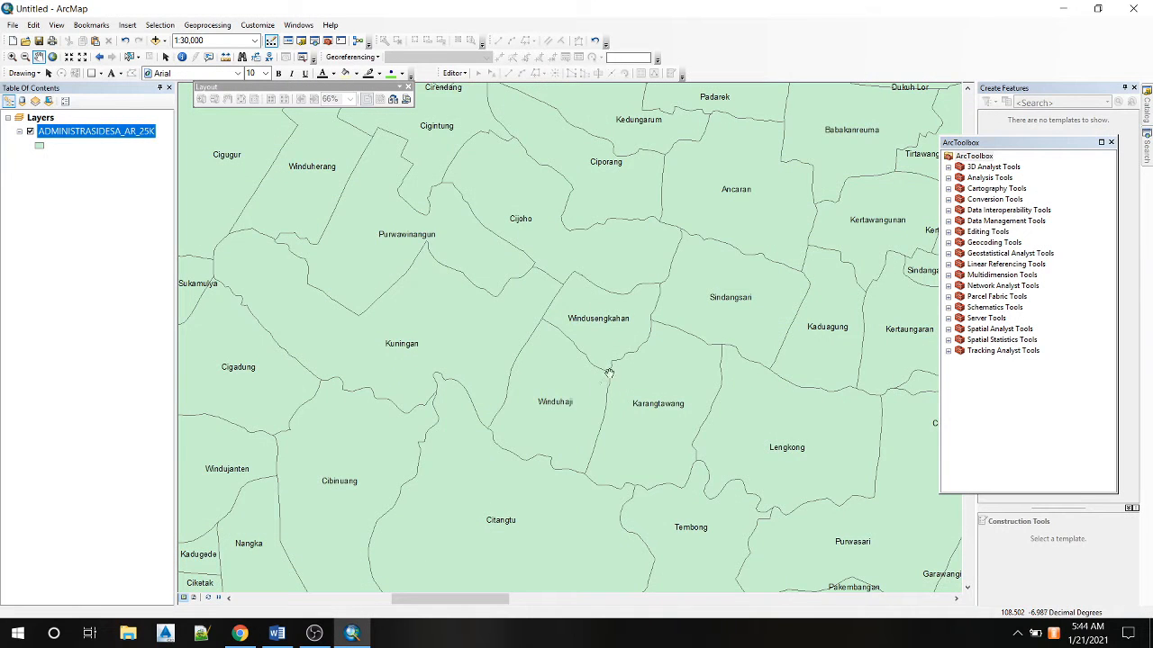
# Move the ArcToolbox window clear of the map and open Select By Attributes for the ADMINISTRASIDESA_AR_25K layer.
pyautogui.moveTo(998, 146); pyautogui.dragTo(1035, 150)
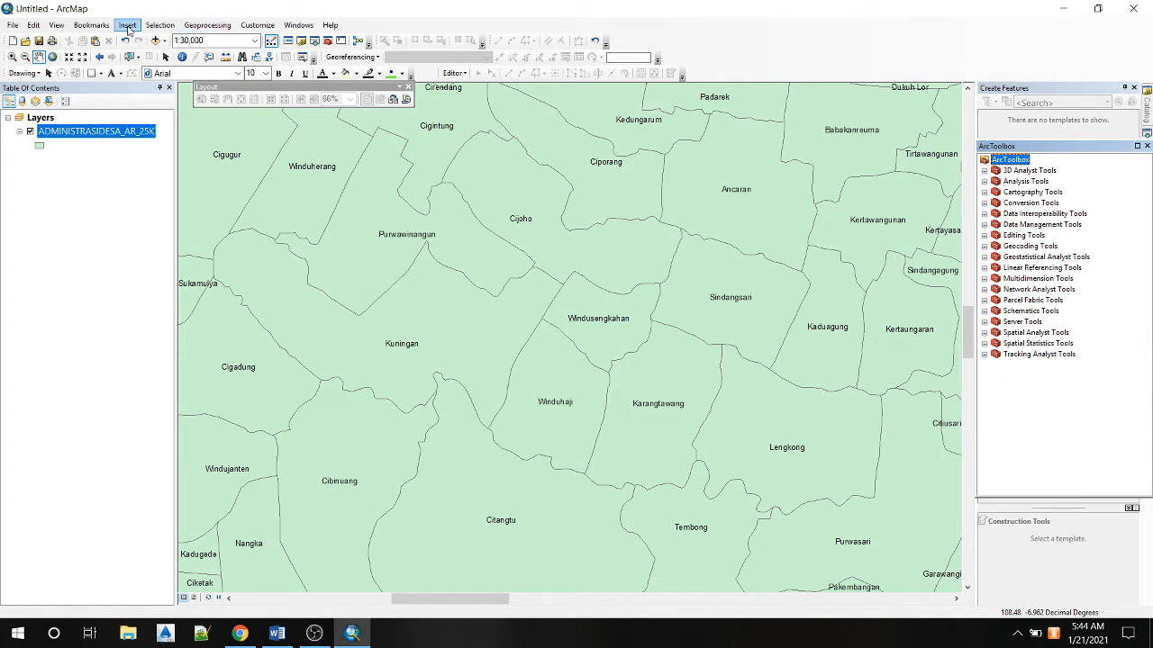
pyautogui.click(165, 25)
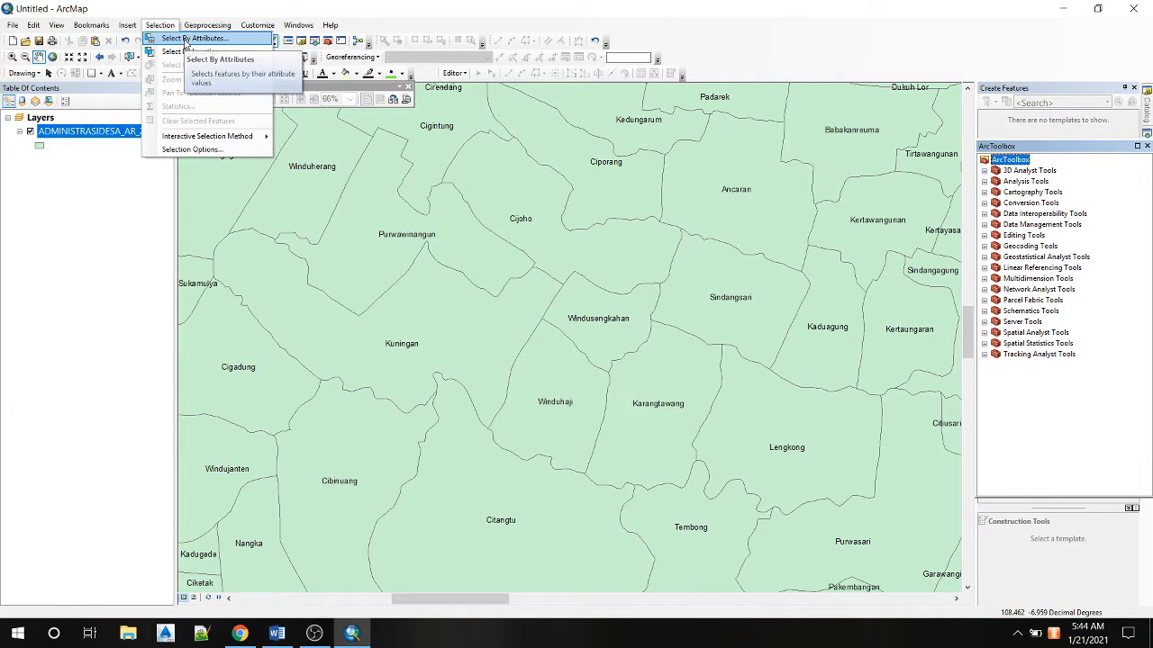
pyautogui.click(180, 39)
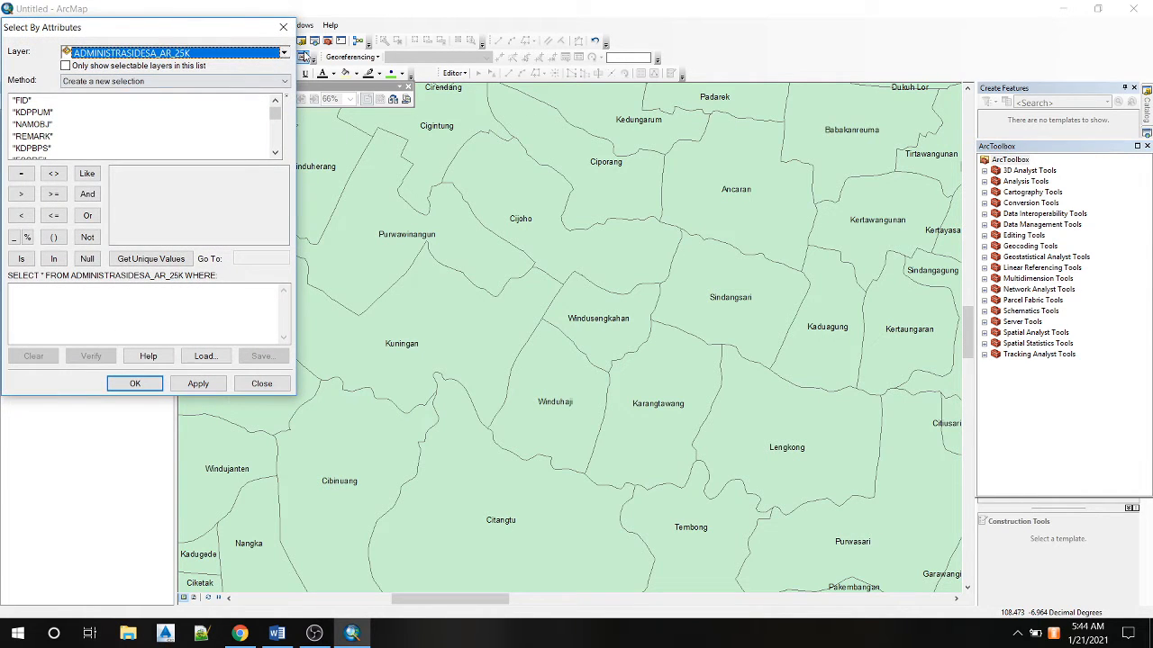
pyautogui.click(284, 54)
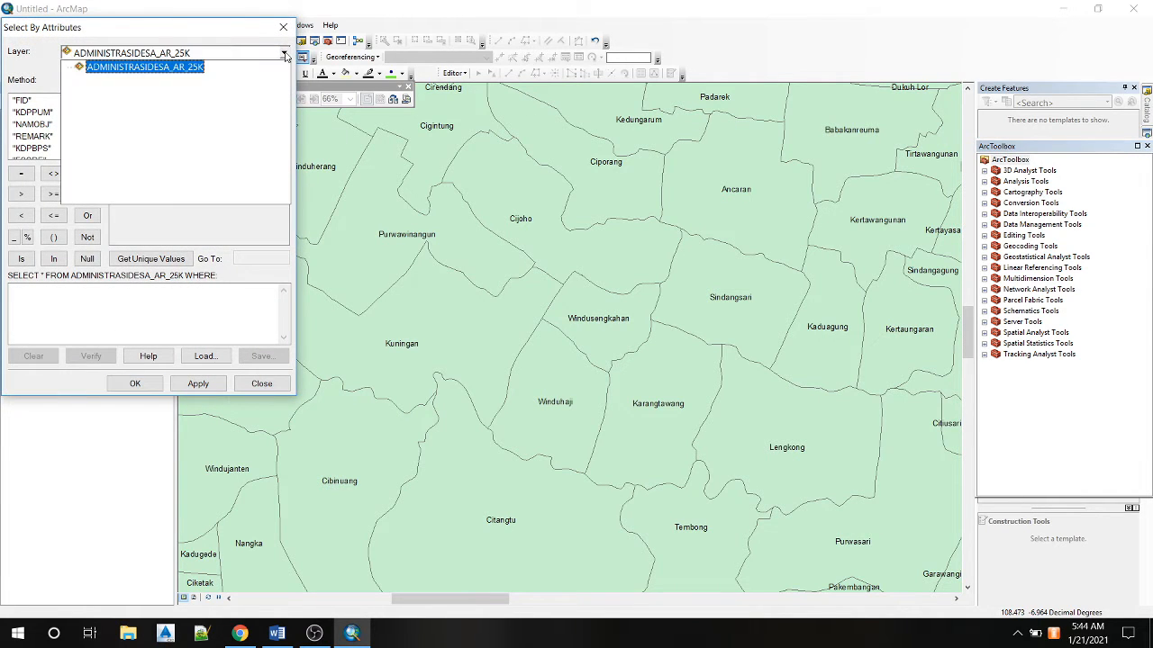
pyautogui.click(162, 68)
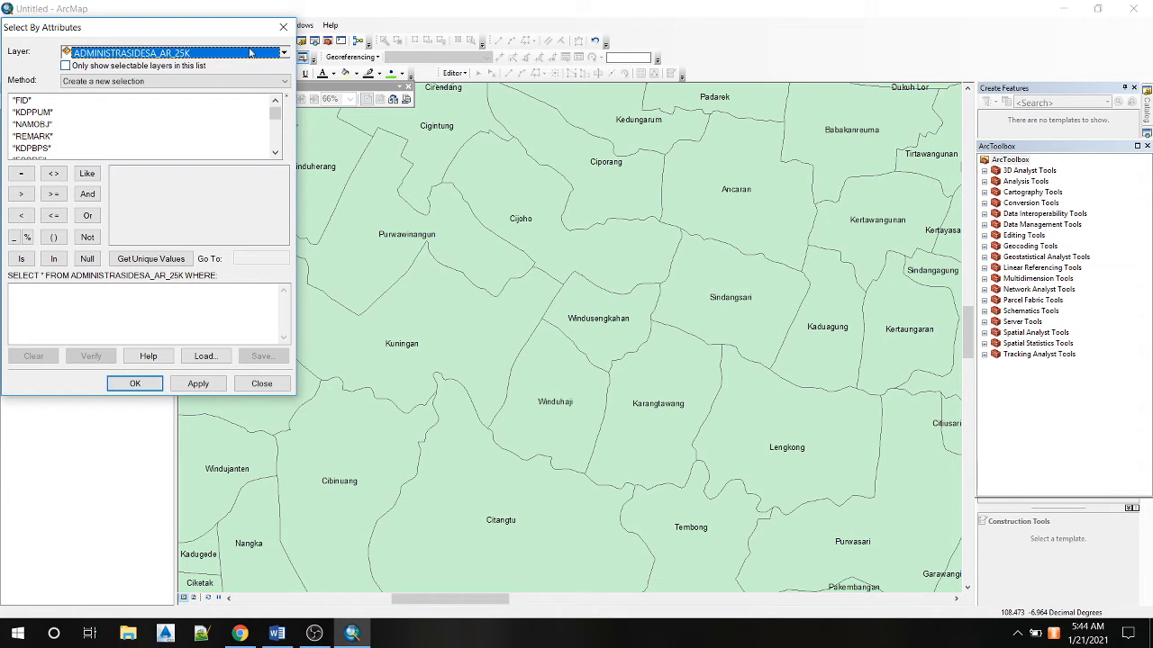
# Start the selection query with "NAMOBJ" = and list the field's unique values to look through the village names.
pyautogui.click(49, 126)
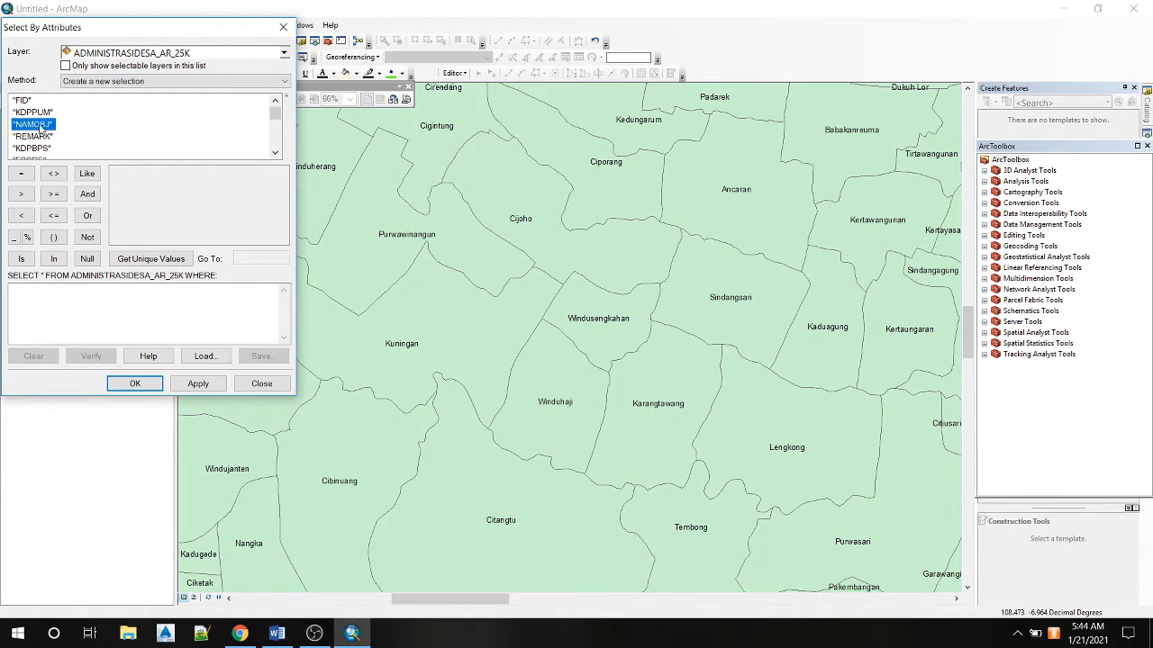
pyautogui.doubleClick(41, 125)
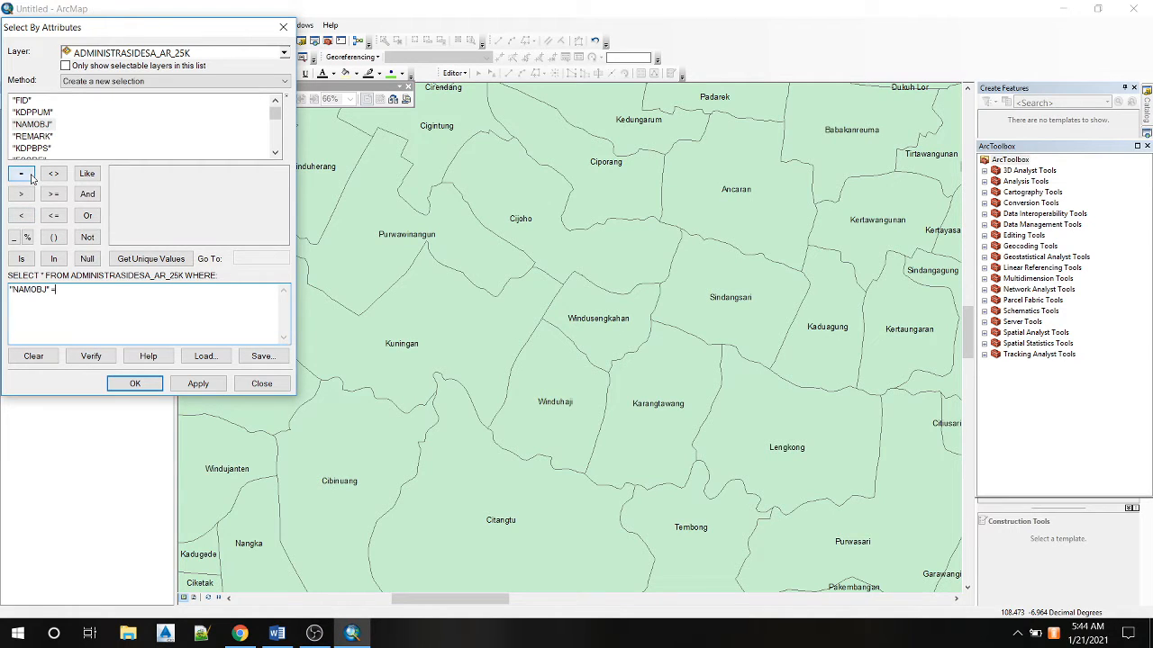
pyautogui.click(161, 265)
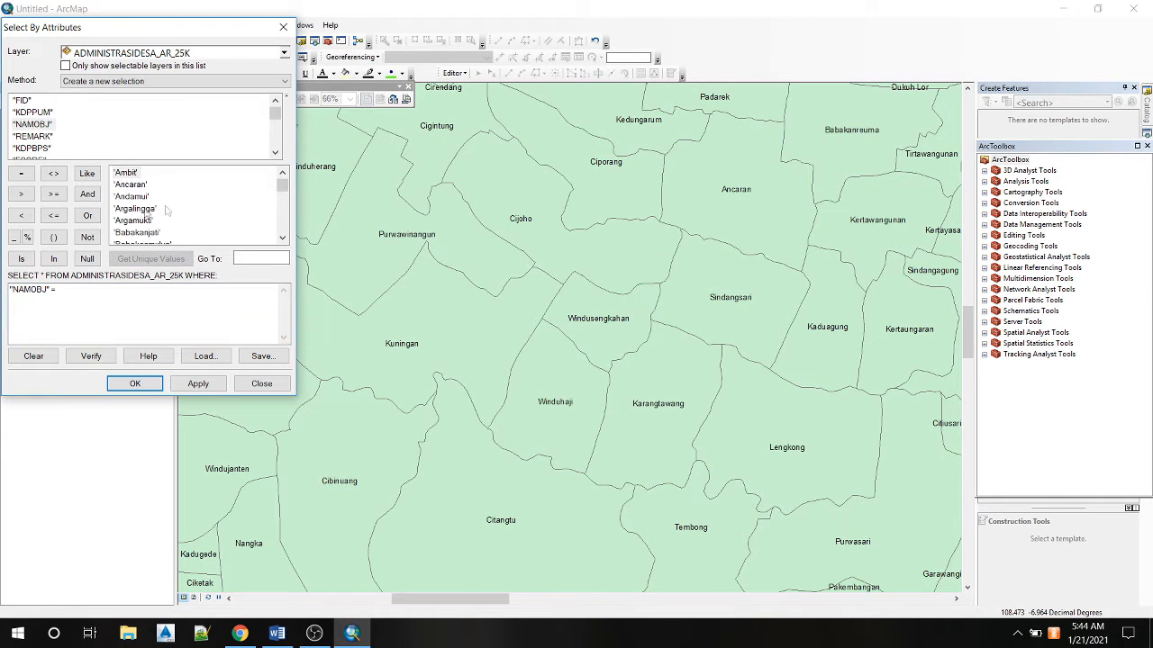
pyautogui.scroll(-10, 169, 216)
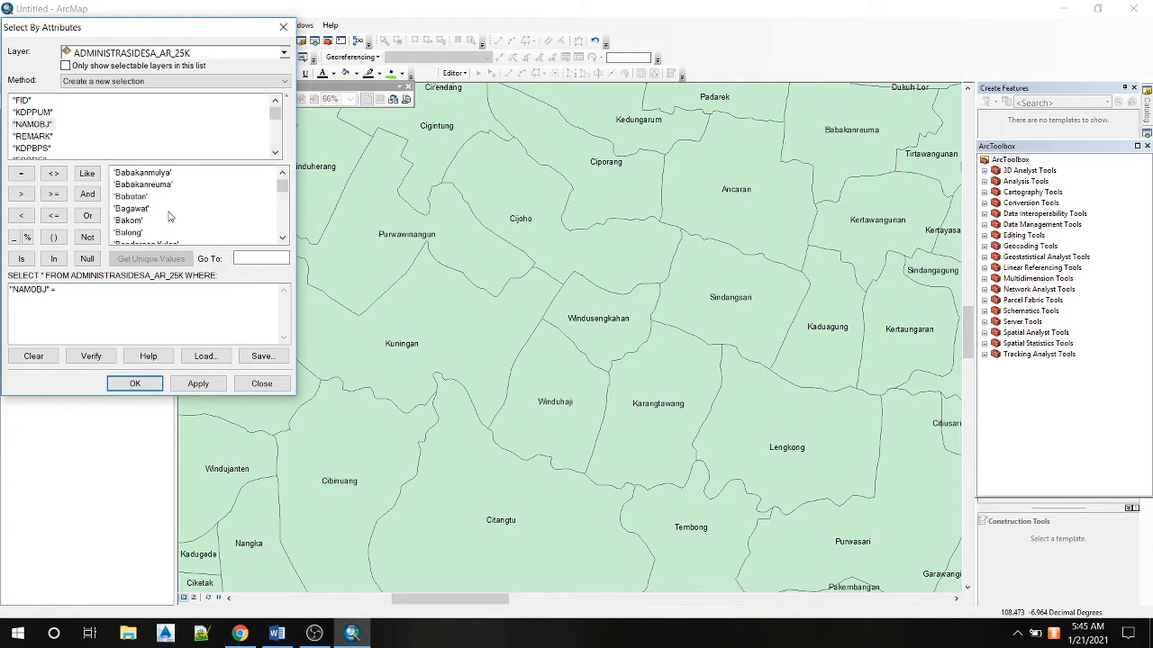
pyautogui.scroll(-10, 168, 216)
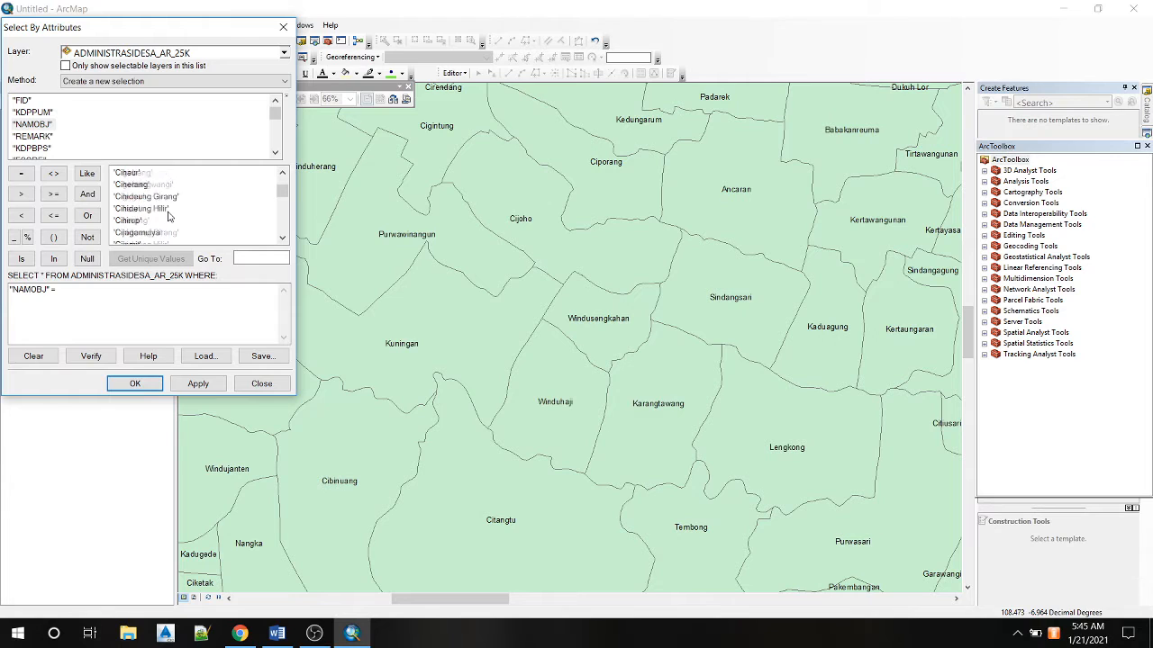
pyautogui.scroll(-10, 168, 216)
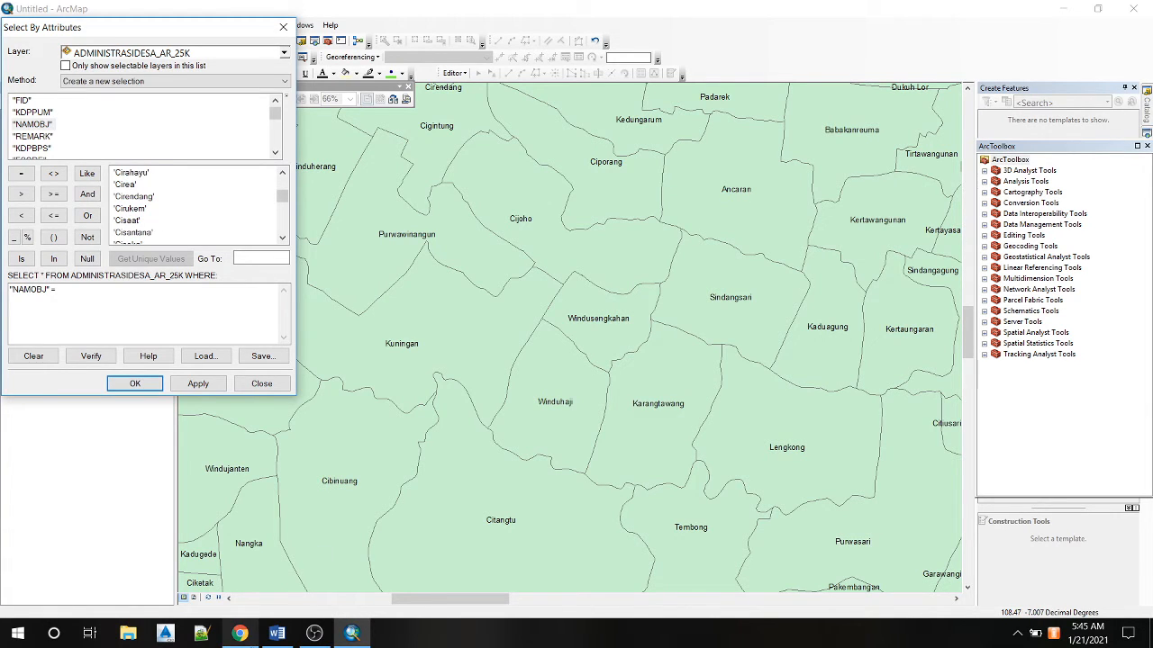
# Check the village names in the Pikobar case map and chart in Chrome, and return to ArcMap.
pyautogui.moveTo(248, 646)
pyautogui.click(239, 567)
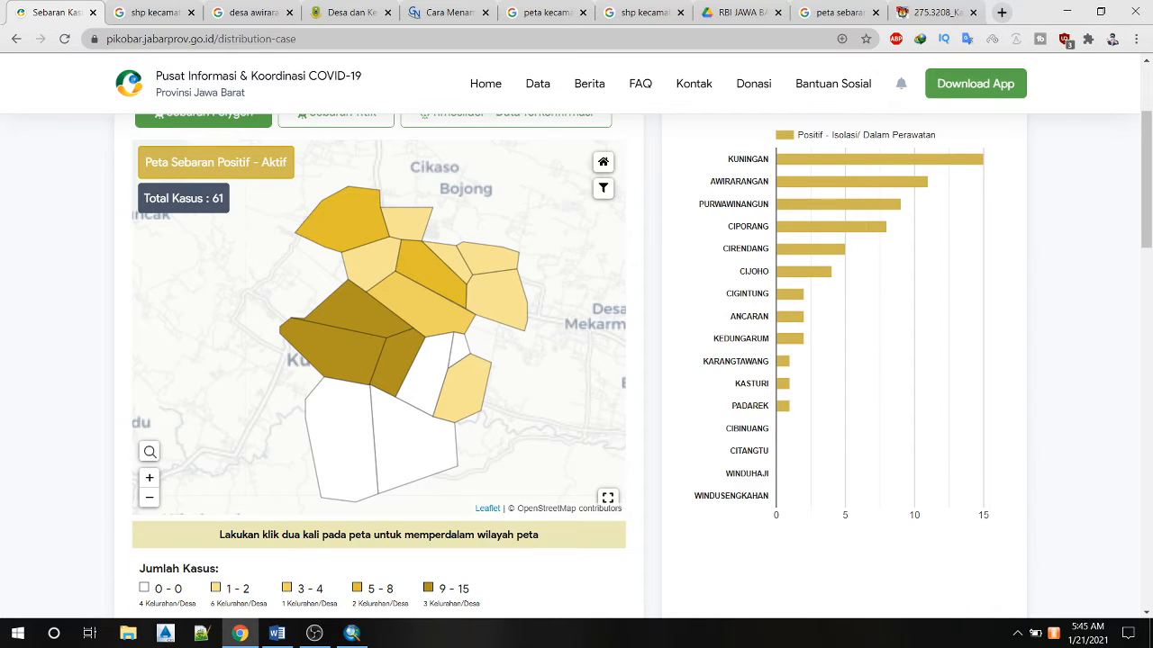
pyautogui.click(352, 633)
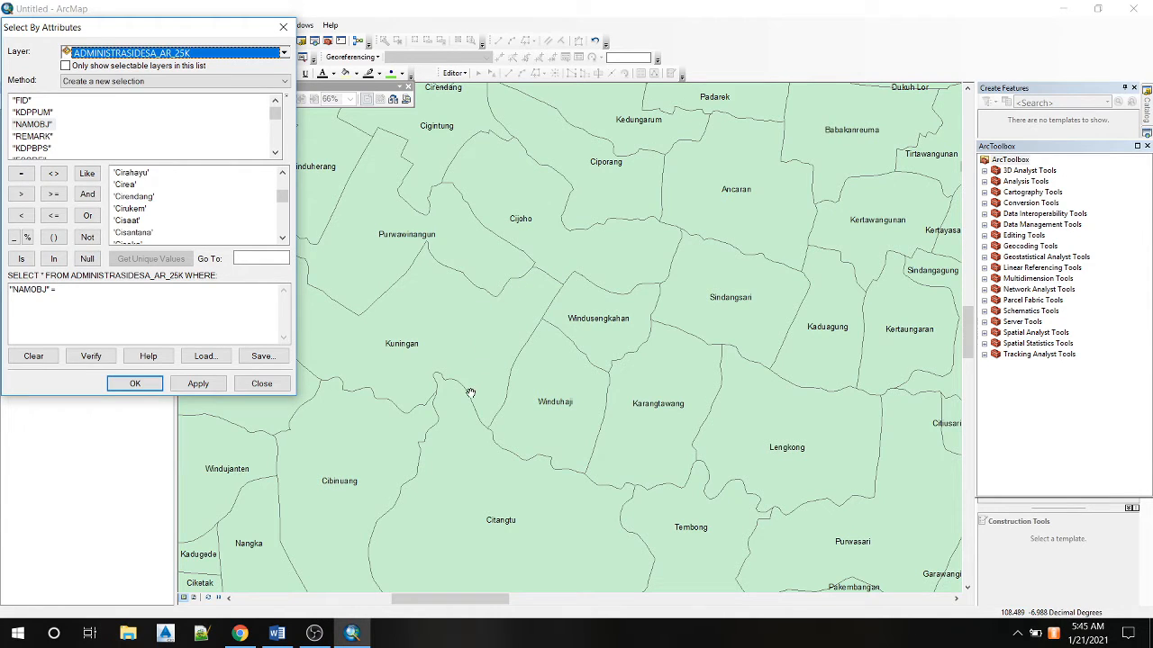
# Complete the query as "NAMOBJ" = 'Kuningan' and run it to select the Kuningan village polygon.
pyautogui.moveTo(413, 323); pyautogui.dragTo(479, 309)
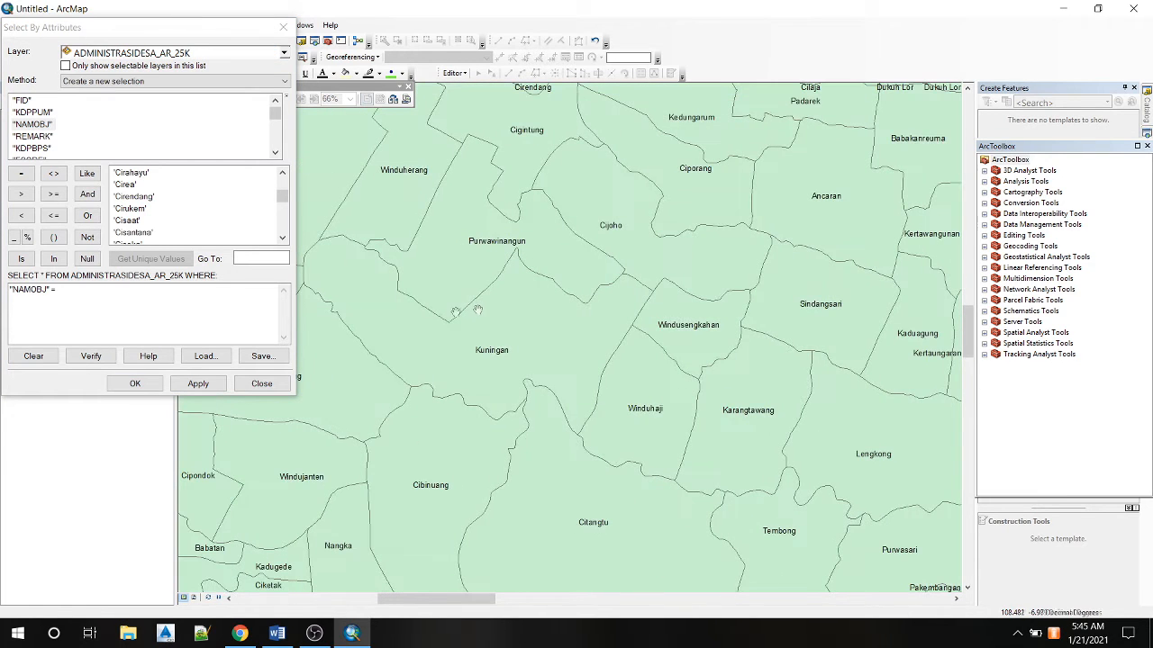
pyautogui.click(176, 217)
pyautogui.scroll(-15, 177, 217)
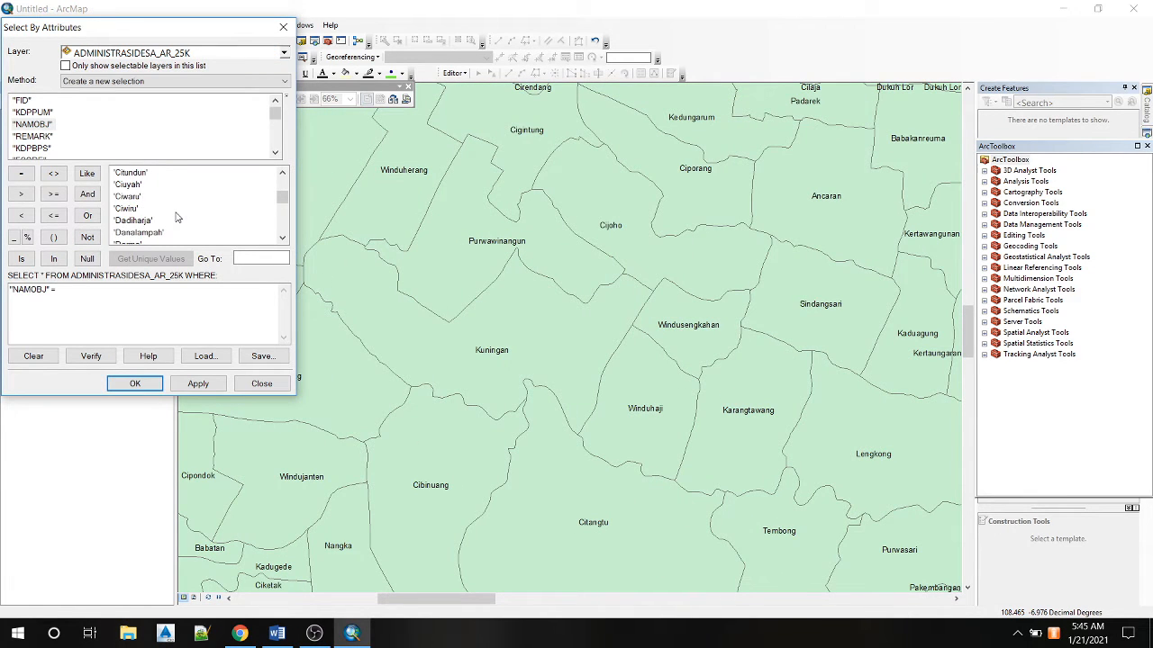
pyautogui.scroll(-10, 177, 216)
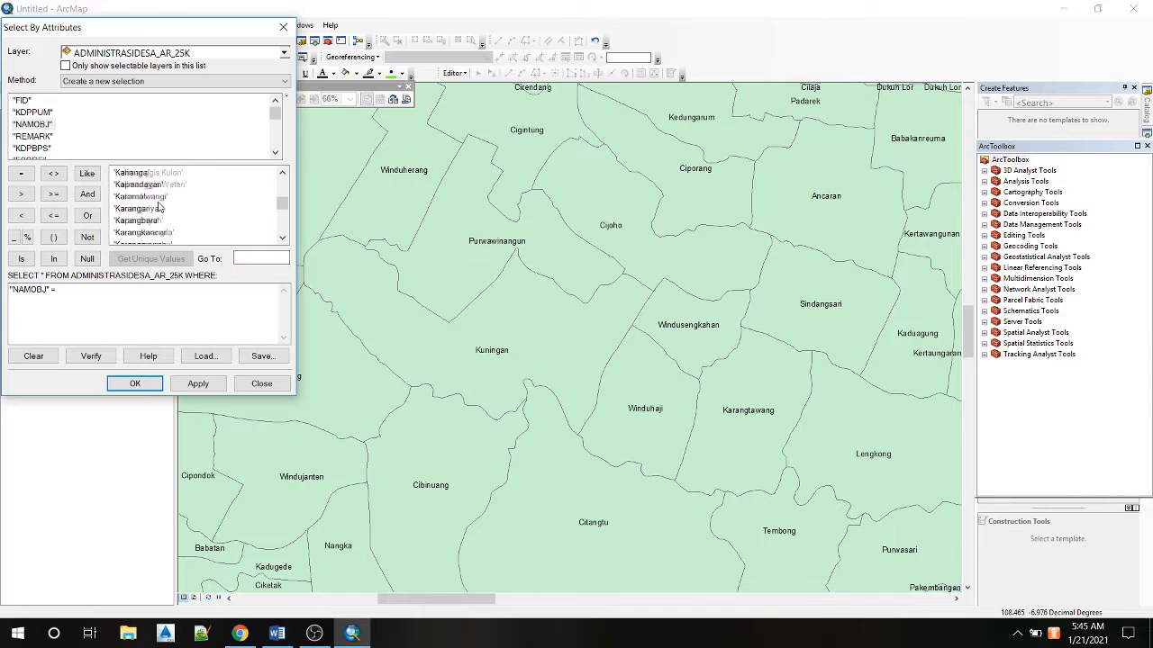
pyautogui.scroll(-10, 159, 208)
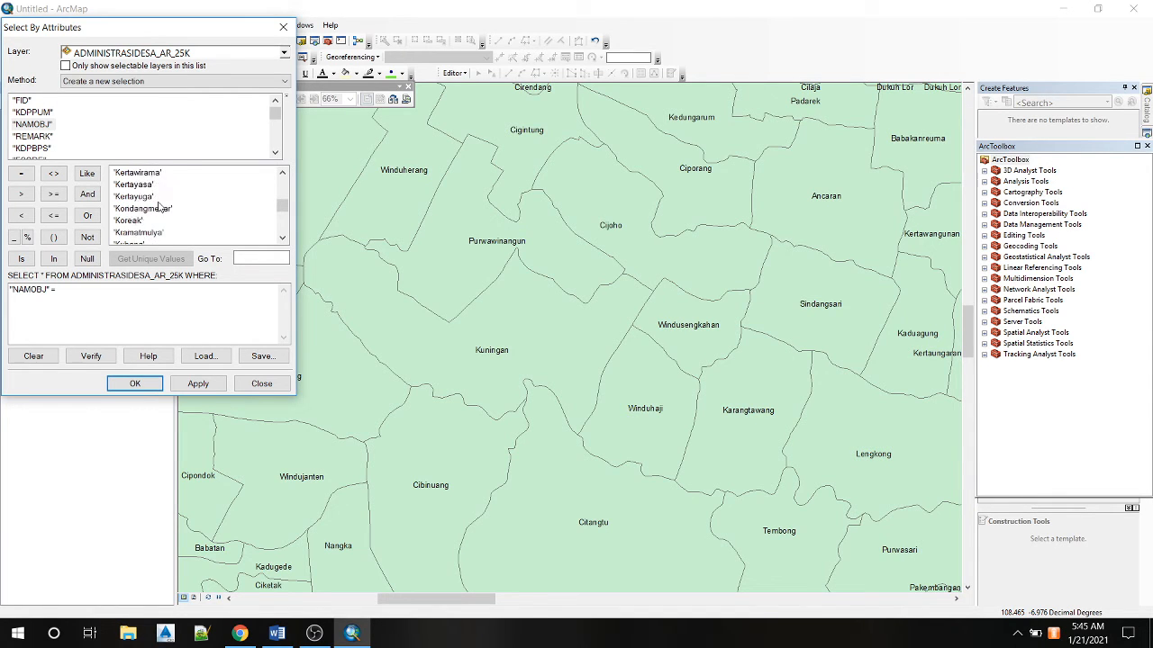
pyautogui.scroll(-1, 159, 208)
pyautogui.scroll(3, 158, 208)
pyautogui.scroll(2, 159, 208)
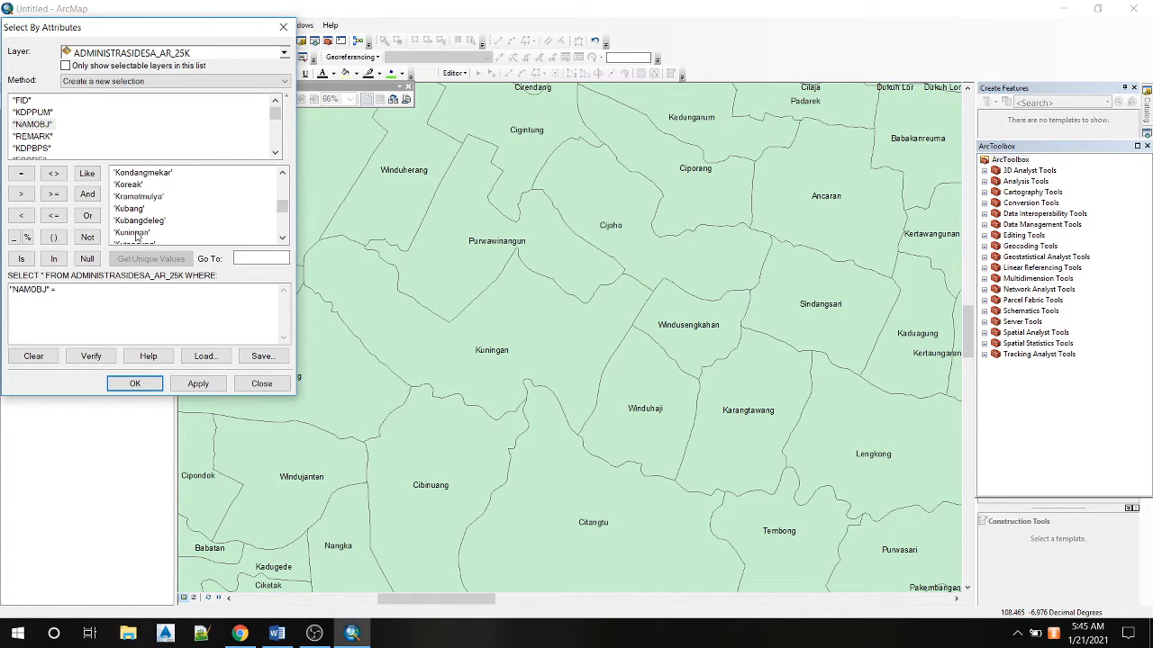
pyautogui.click(135, 233)
pyautogui.doubleClick(141, 233)
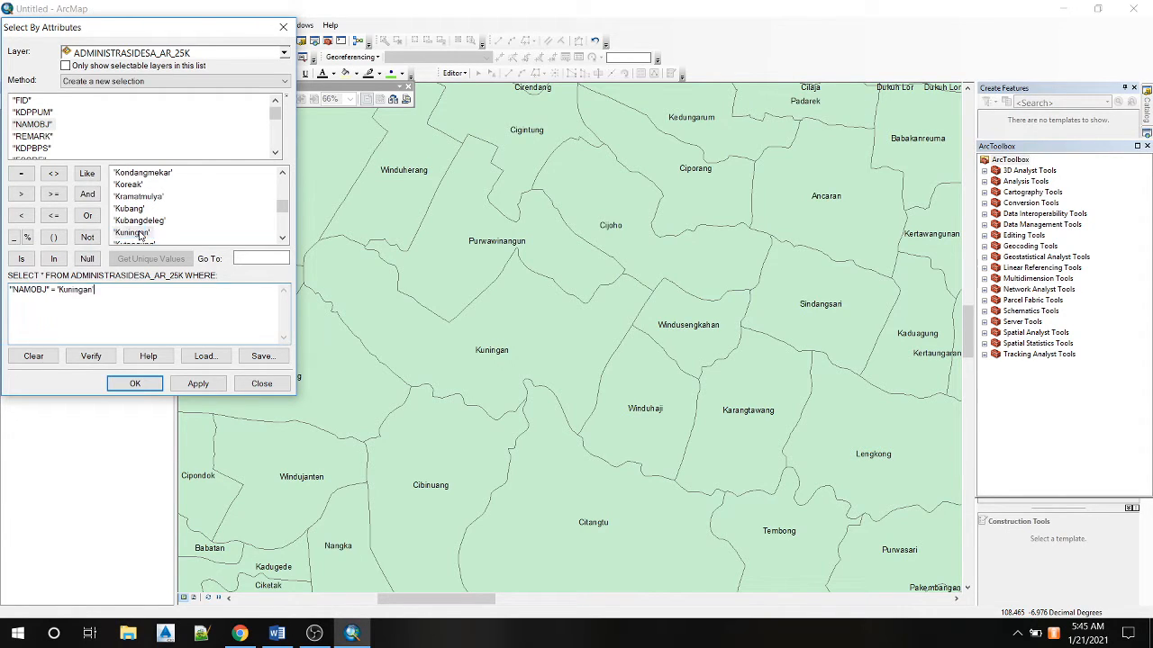
pyautogui.click(137, 383)
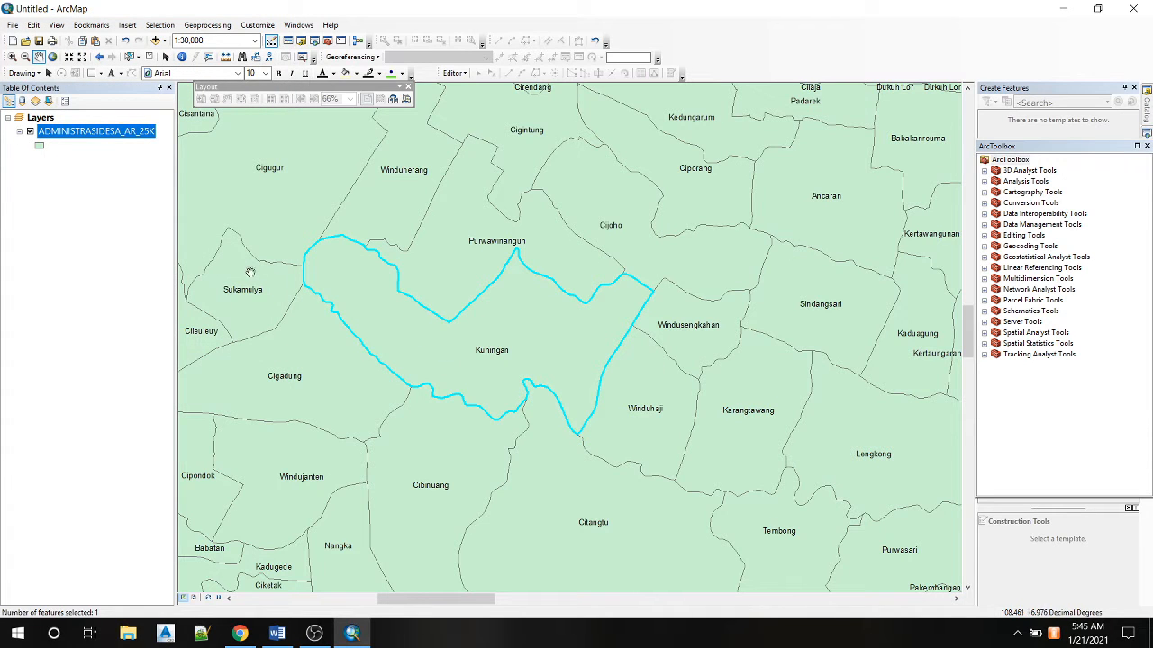
# Export the selected feature to D:\LUMIX\ArcGIS\Export\Export_Output_2.shp using the layer's source coordinate system, and add it to the map.
pyautogui.rightClick(109, 136)
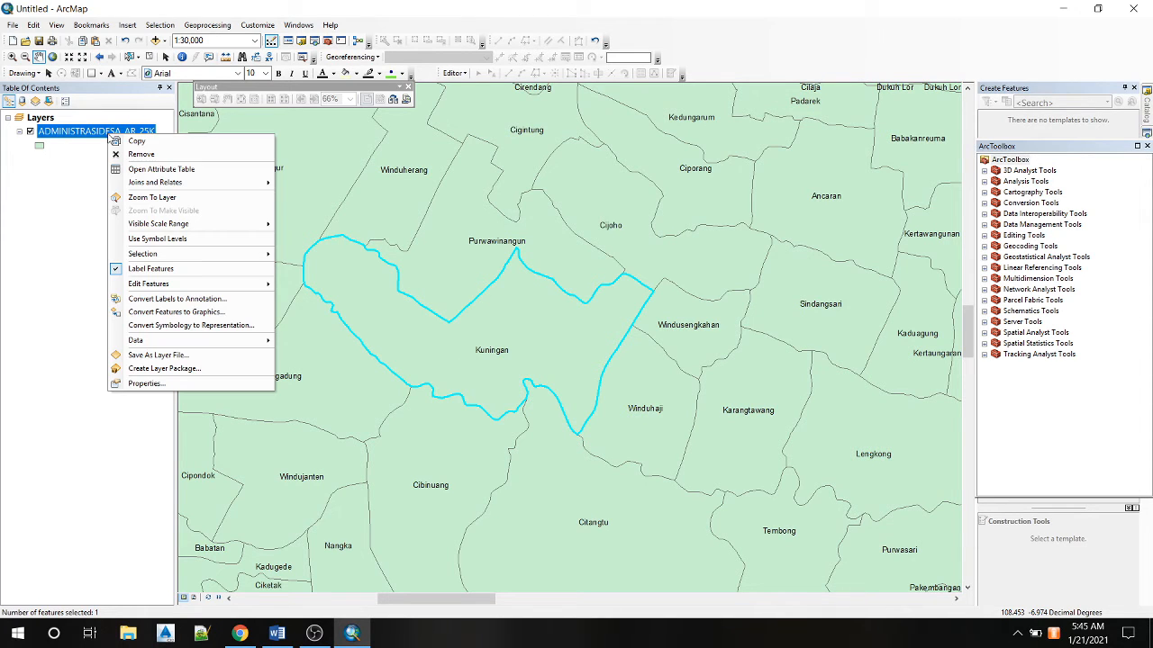
pyautogui.moveTo(239, 348)
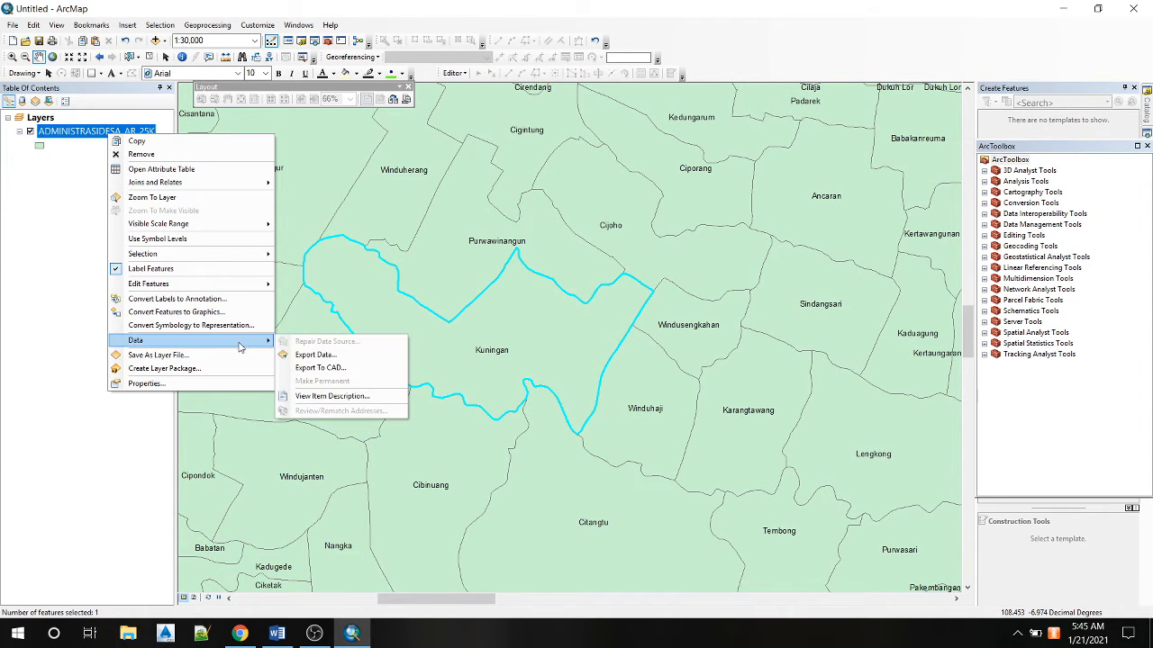
pyautogui.click(315, 355)
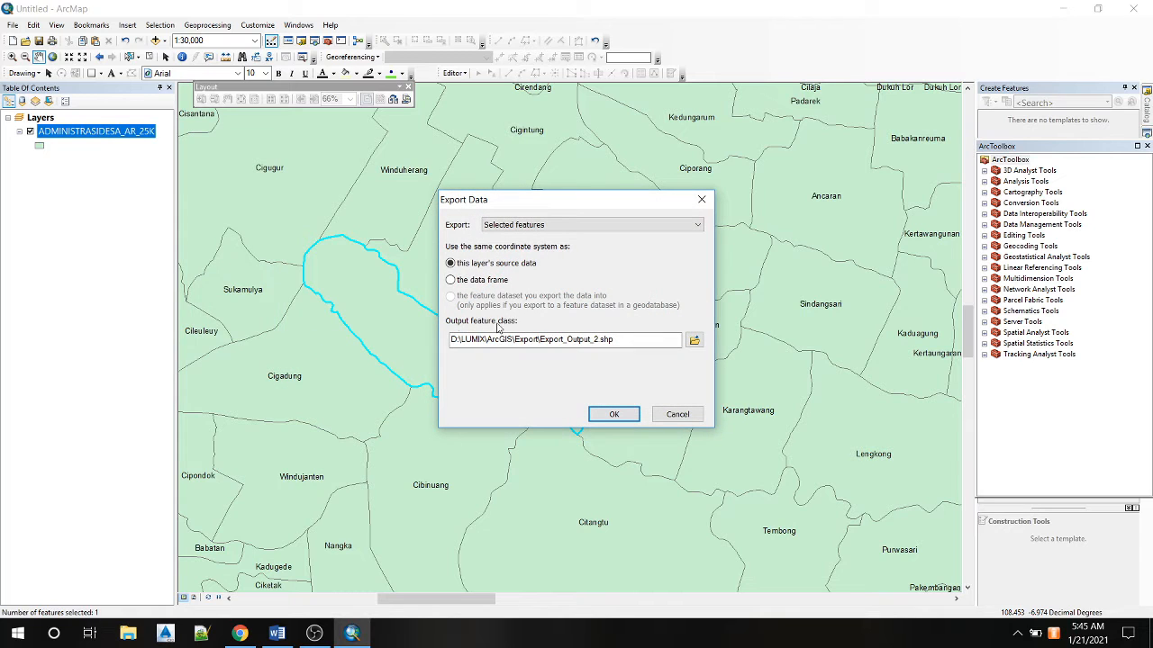
pyautogui.click(605, 225)
pyautogui.click(608, 228)
pyautogui.click(621, 415)
pyautogui.click(618, 370)
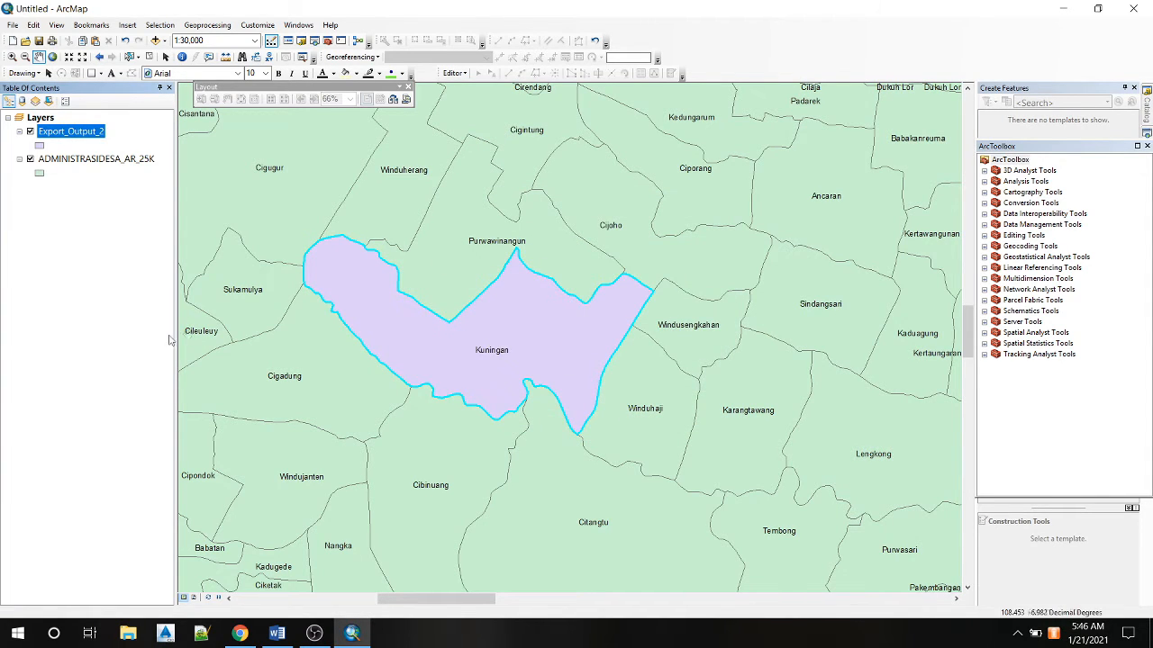
# Rename the exported layer as Desa Kuningan.
pyautogui.click(65, 135)
pyautogui.write('Se')
pyautogui.write('es')
pyautogui.write('a Kuninga')
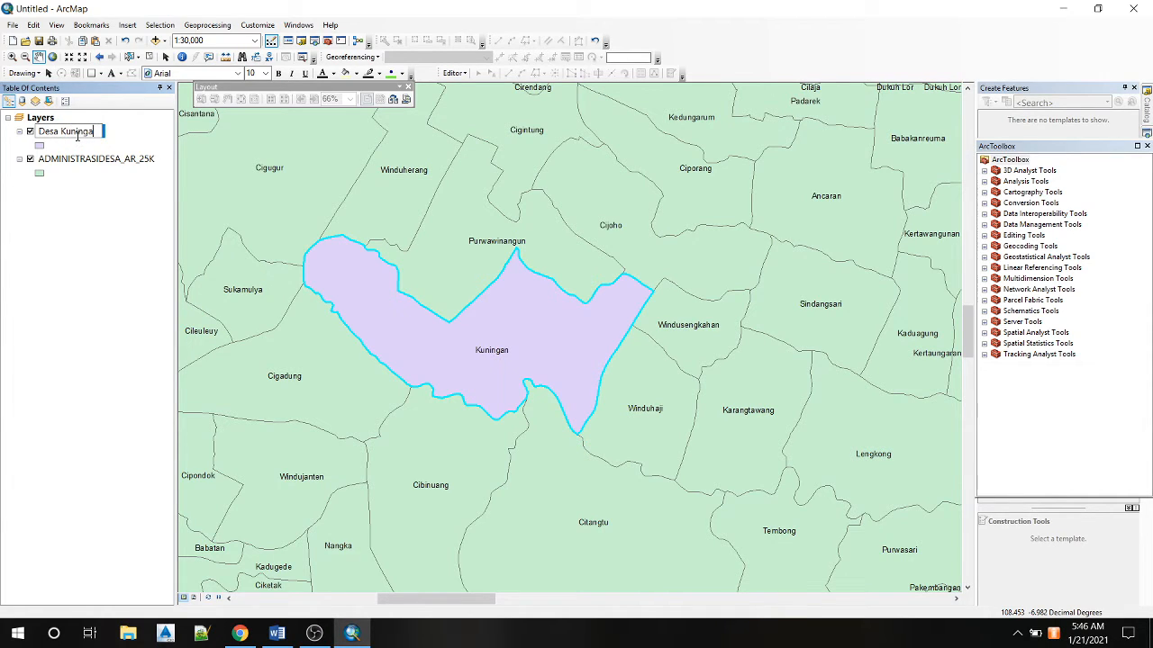
pyautogui.write('n')
pyautogui.press('Return')
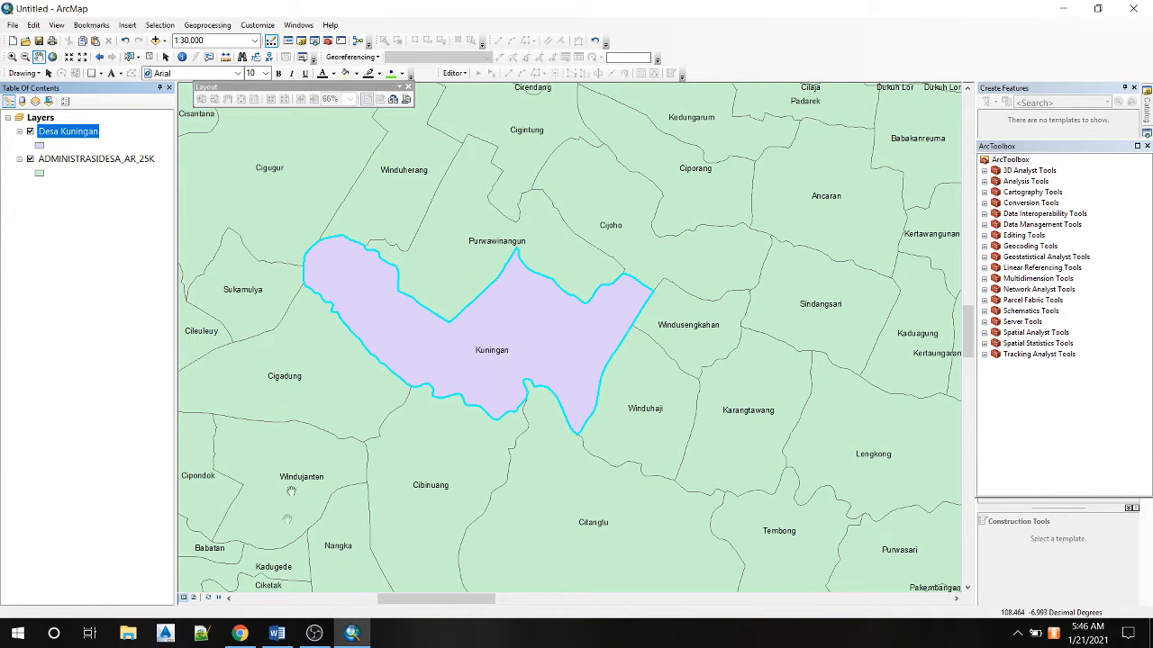
# Check Kuningan's case count and its Jumlah Kasus class colour on the Pikobar map in Chrome, comparing it with ArcMap.
pyautogui.click(239, 633)
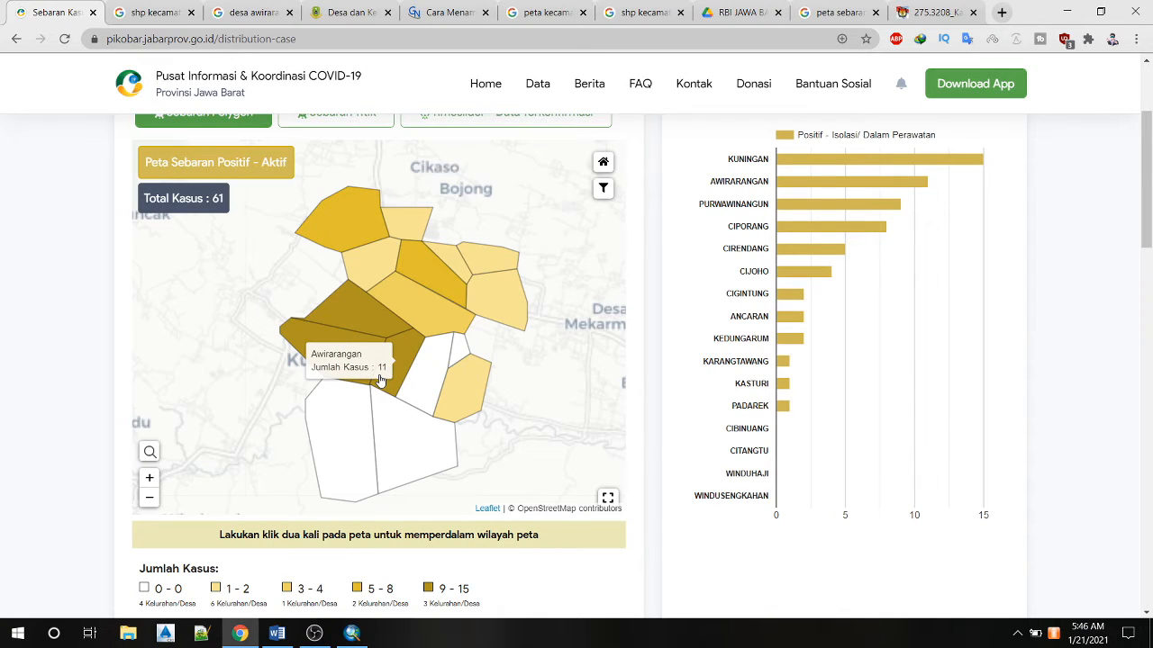
pyautogui.scroll(-1, 540, 361)
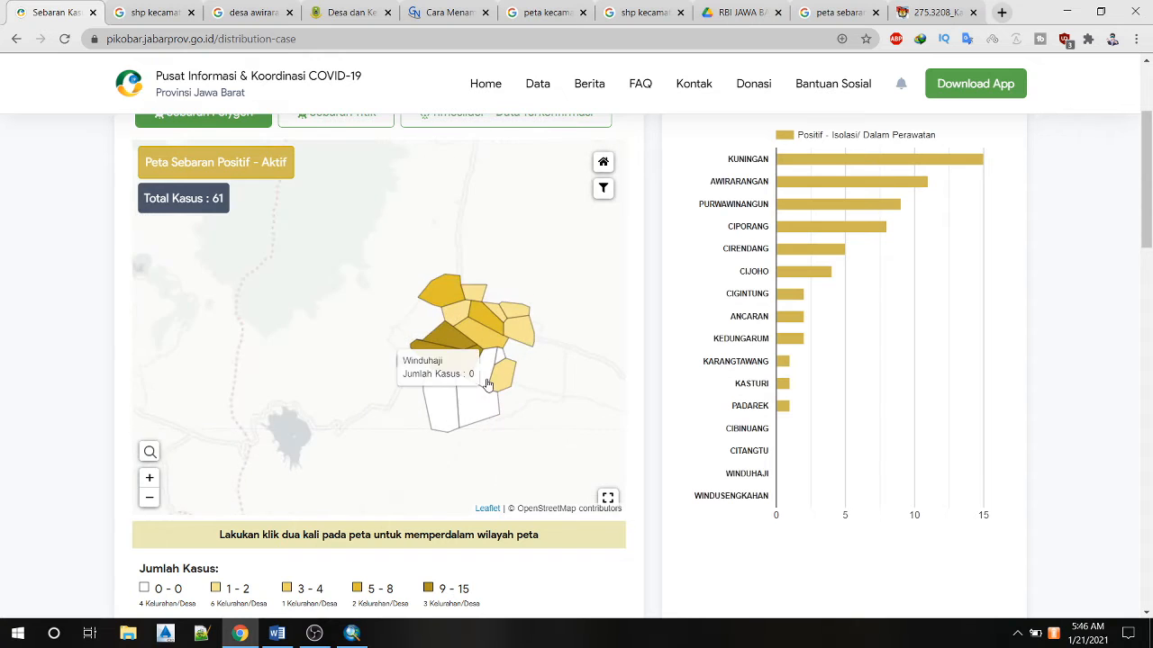
pyautogui.scroll(2, 487, 385)
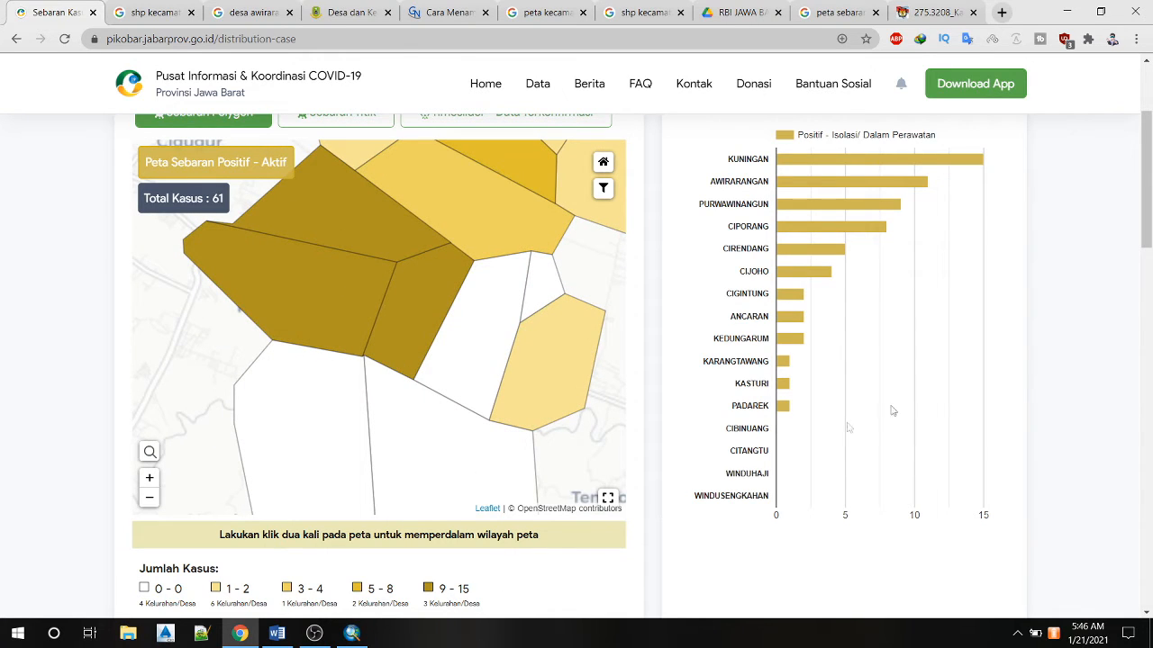
pyautogui.scroll(-2, 1146, 245)
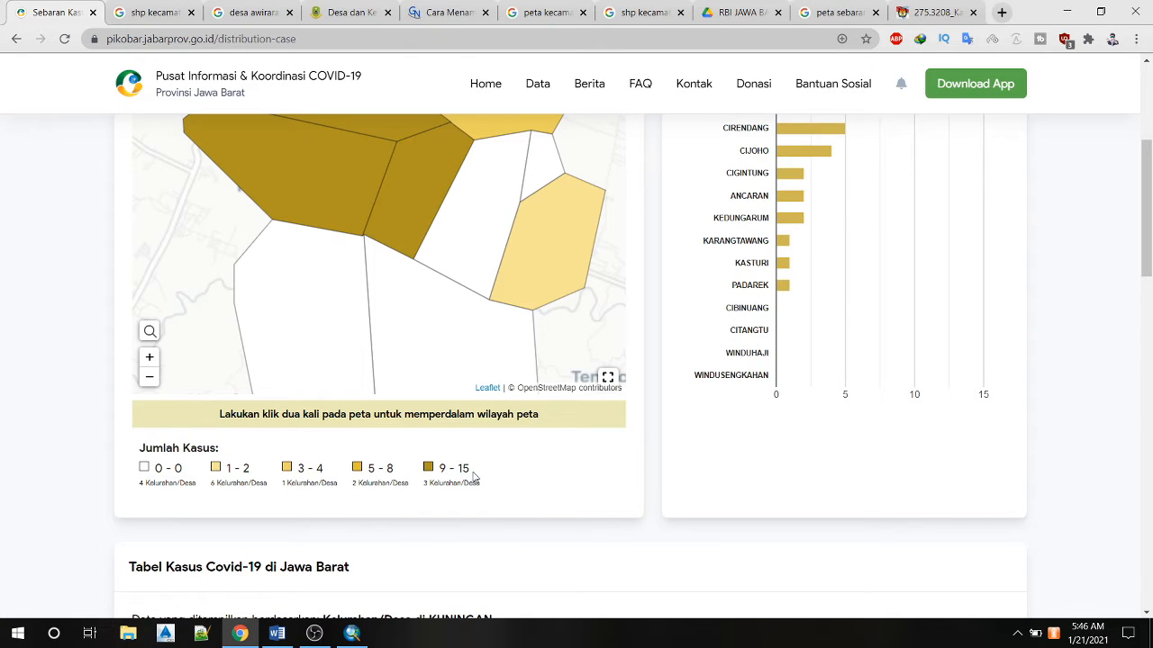
pyautogui.scroll(1, 1148, 252)
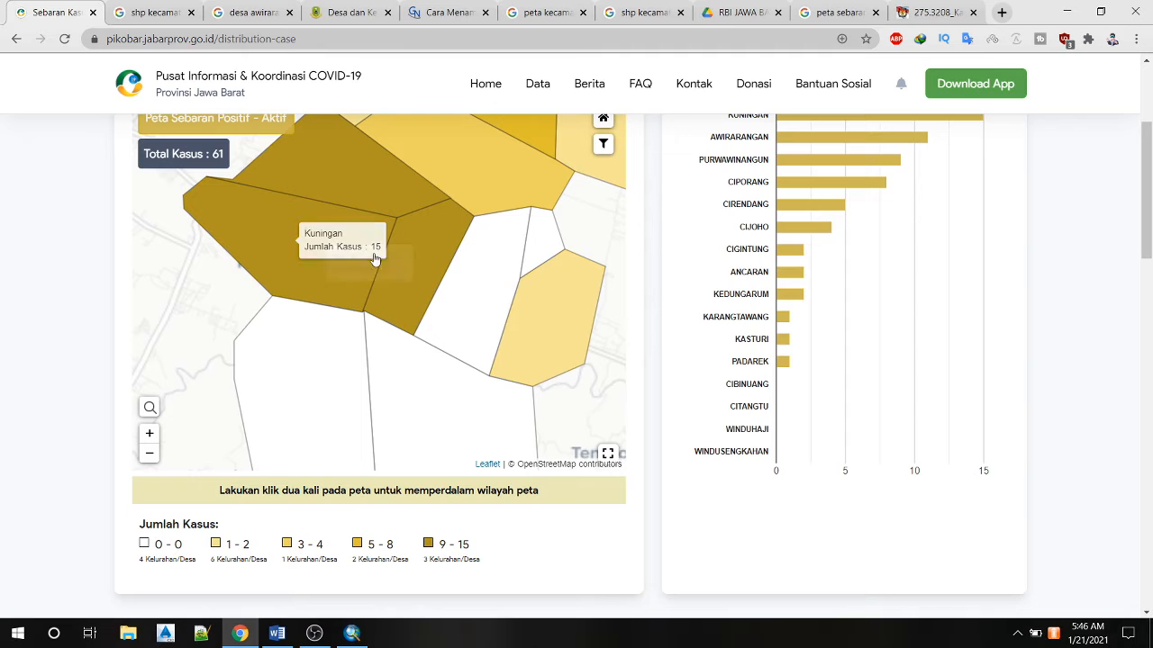
pyautogui.click(351, 633)
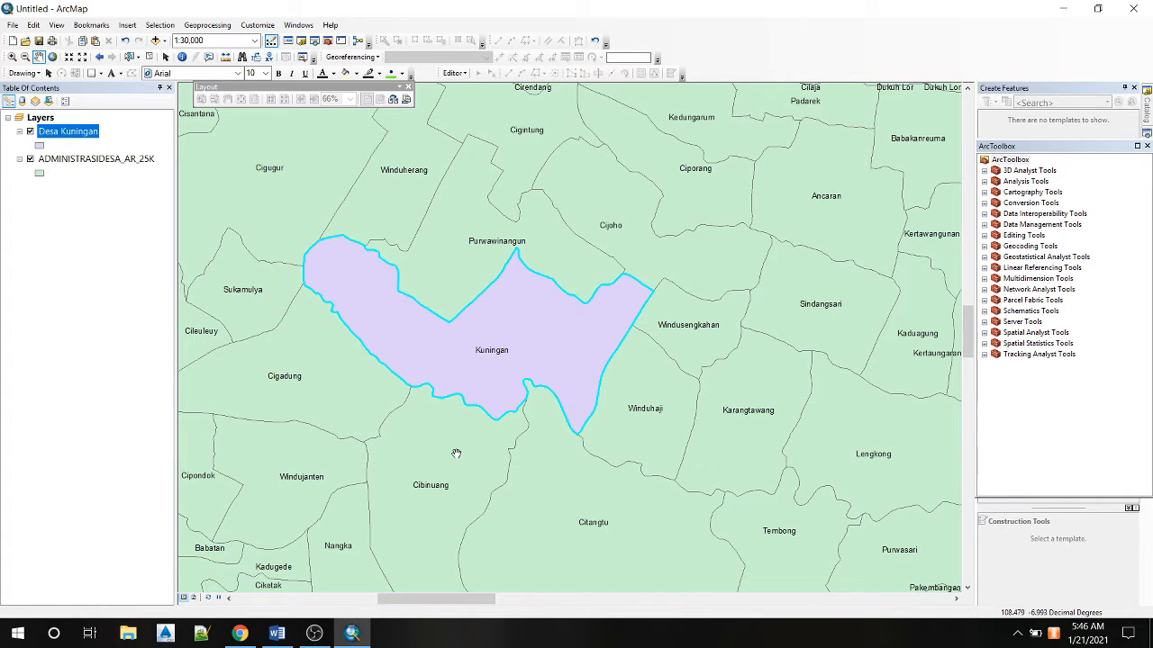
pyautogui.click(241, 634)
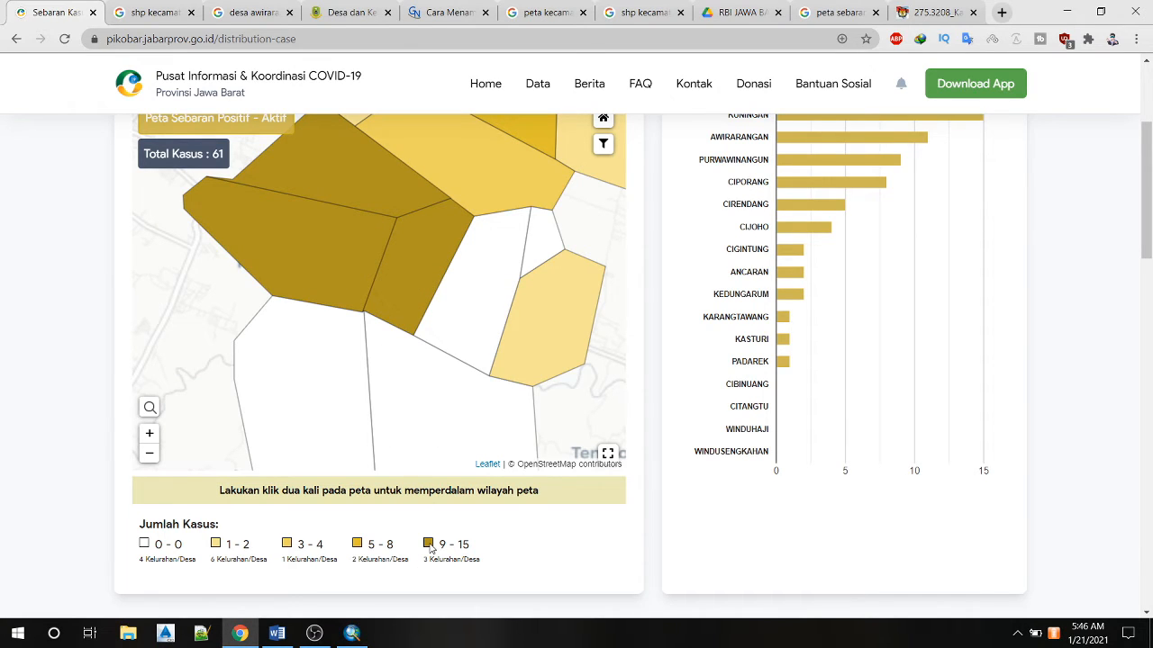
pyautogui.click(352, 633)
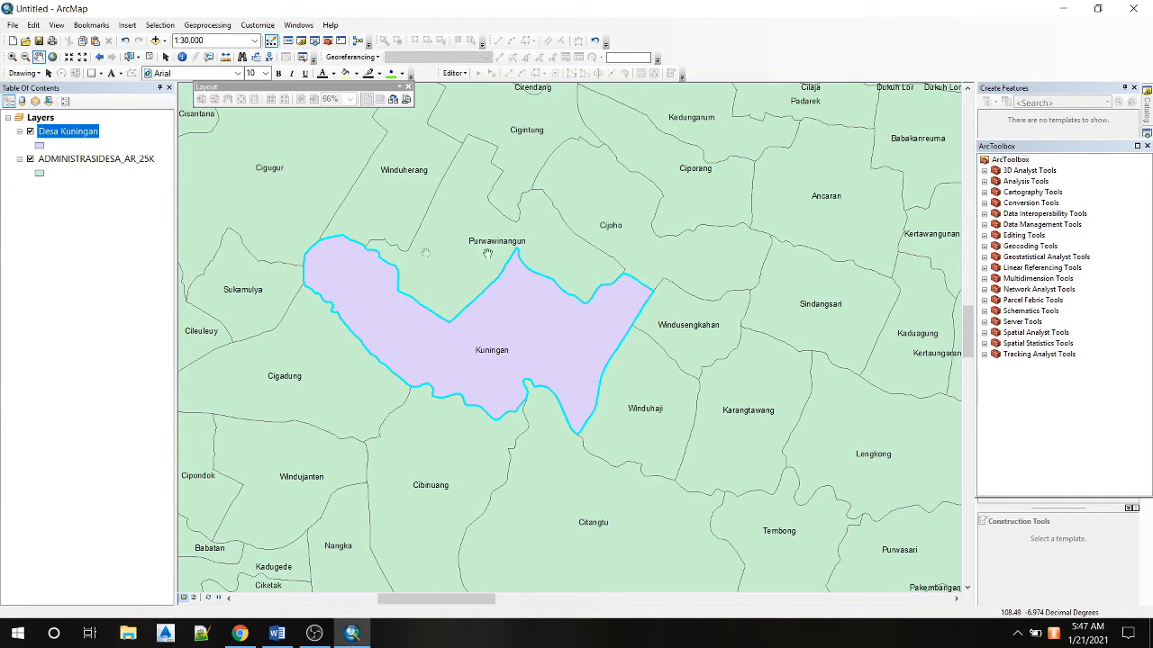
# Give the Desa Kuningan layer a brown fill colour to match its Pikobar case class.
pyautogui.click(39, 146)
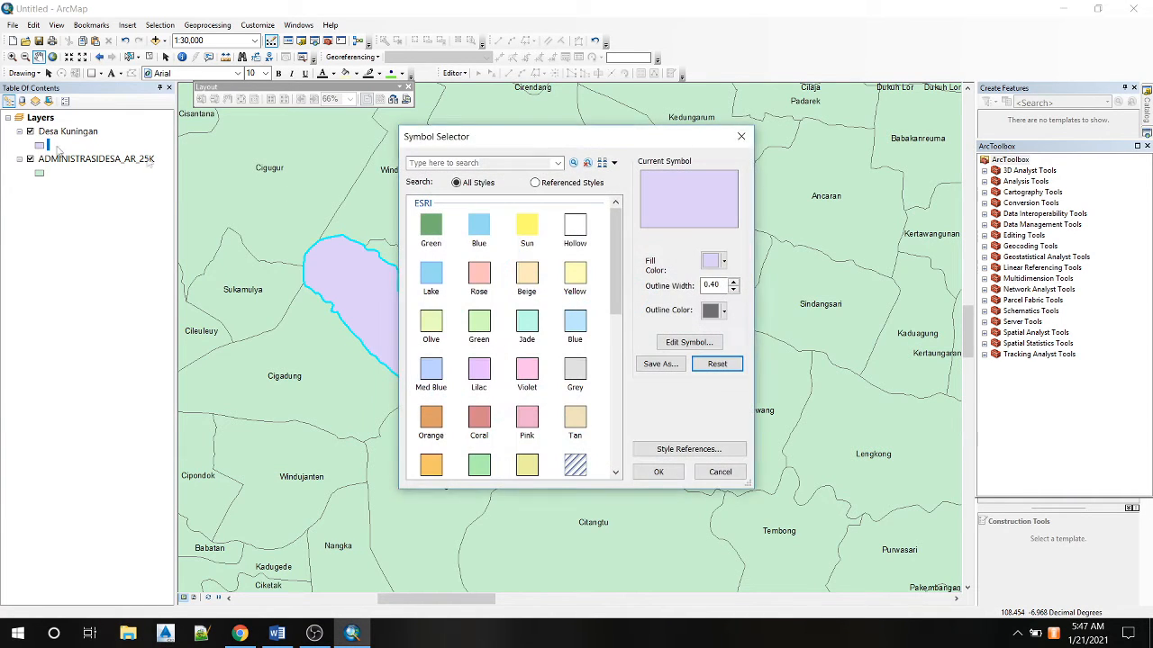
pyautogui.click(709, 265)
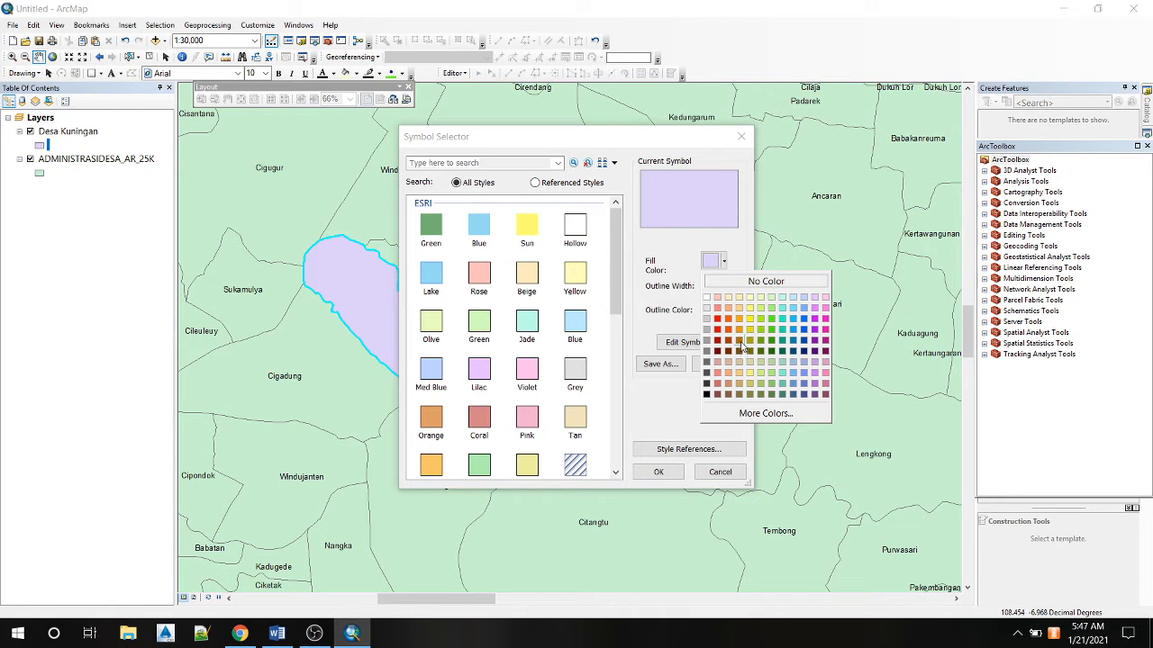
pyautogui.click(742, 346)
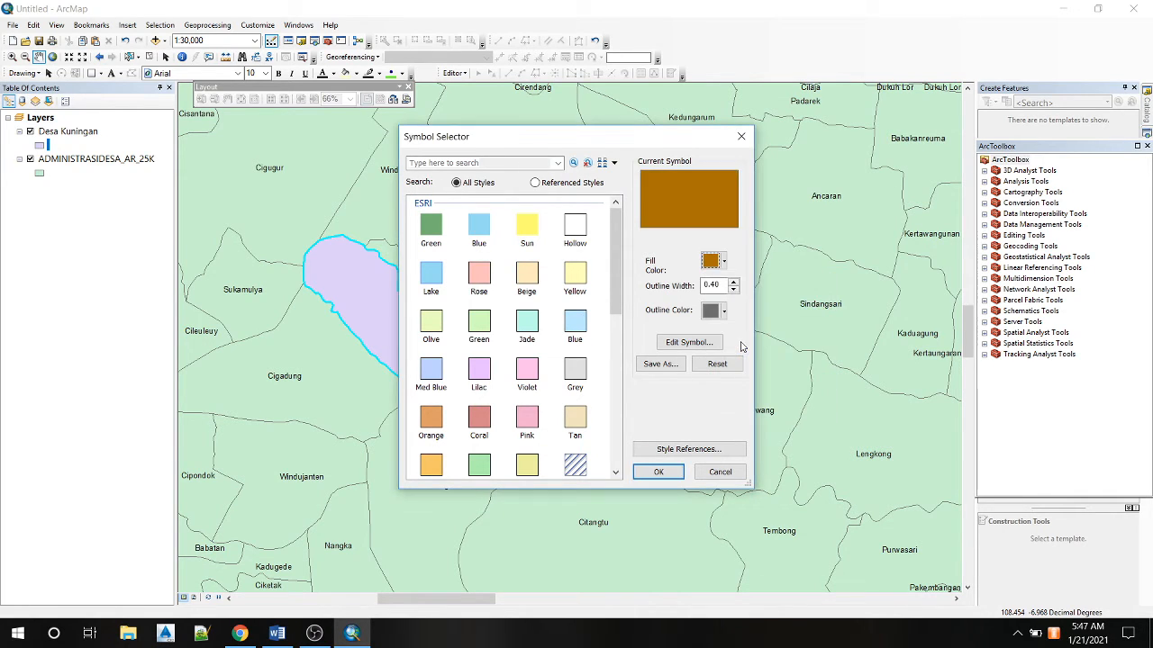
pyautogui.click(658, 472)
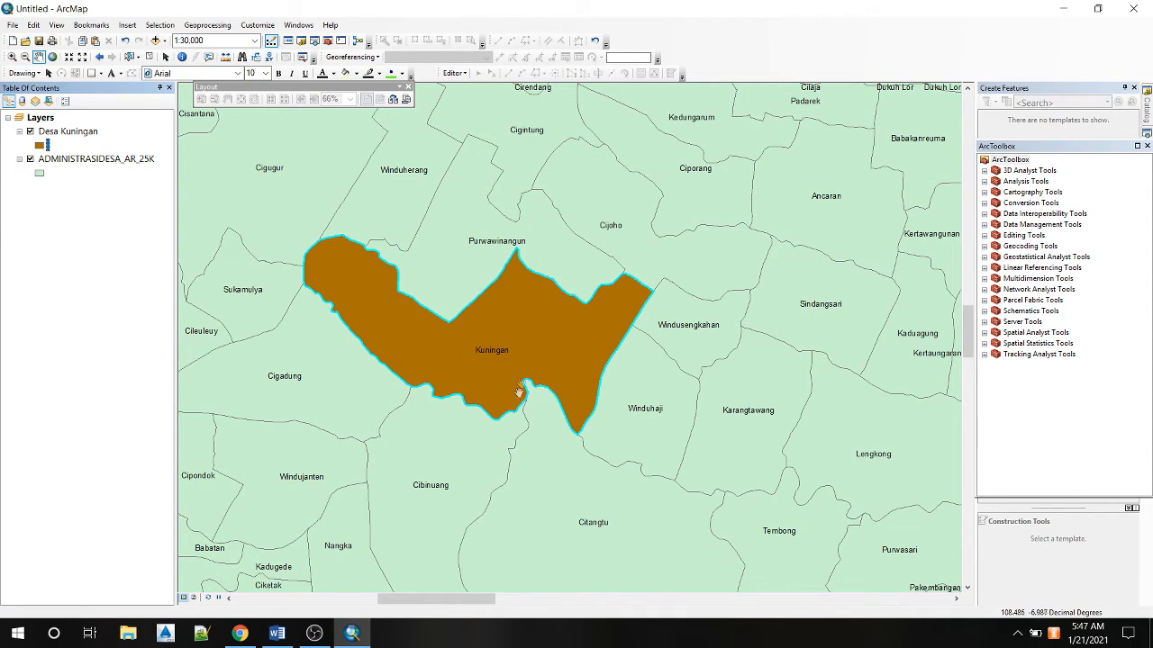
# Change the fill colour of the ADMINISTRASIDESA_AR_25K layer to white.
pyautogui.moveTo(432, 458); pyautogui.dragTo(525, 430)
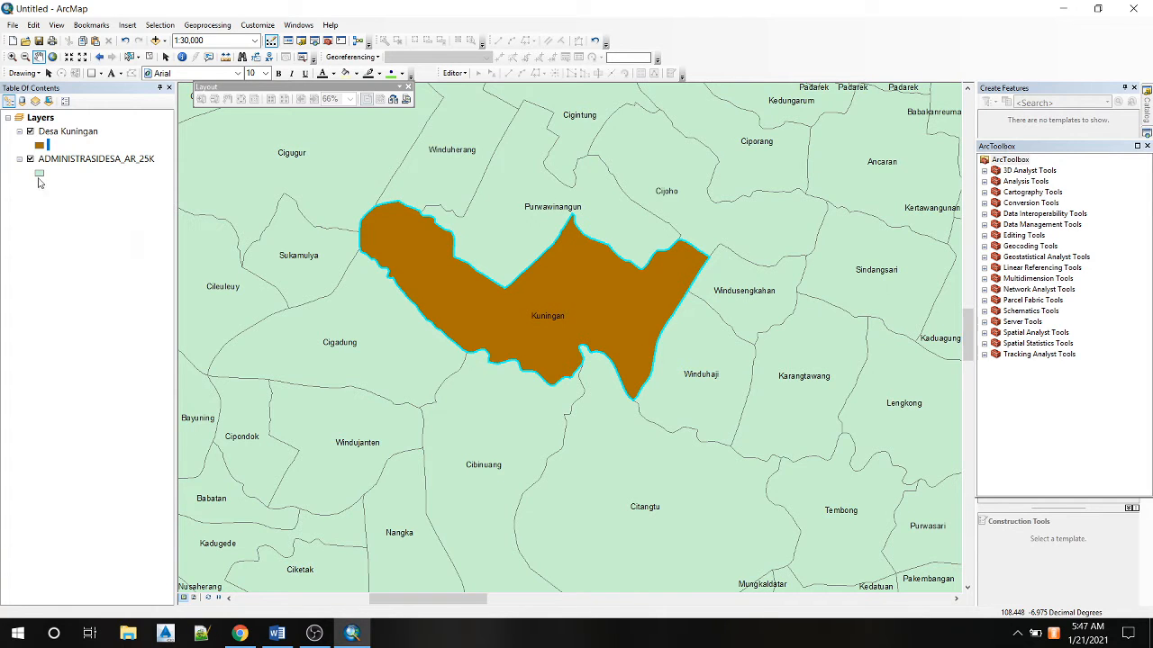
pyautogui.click(40, 175)
pyautogui.click(716, 261)
pyautogui.click(731, 285)
pyautogui.click(722, 261)
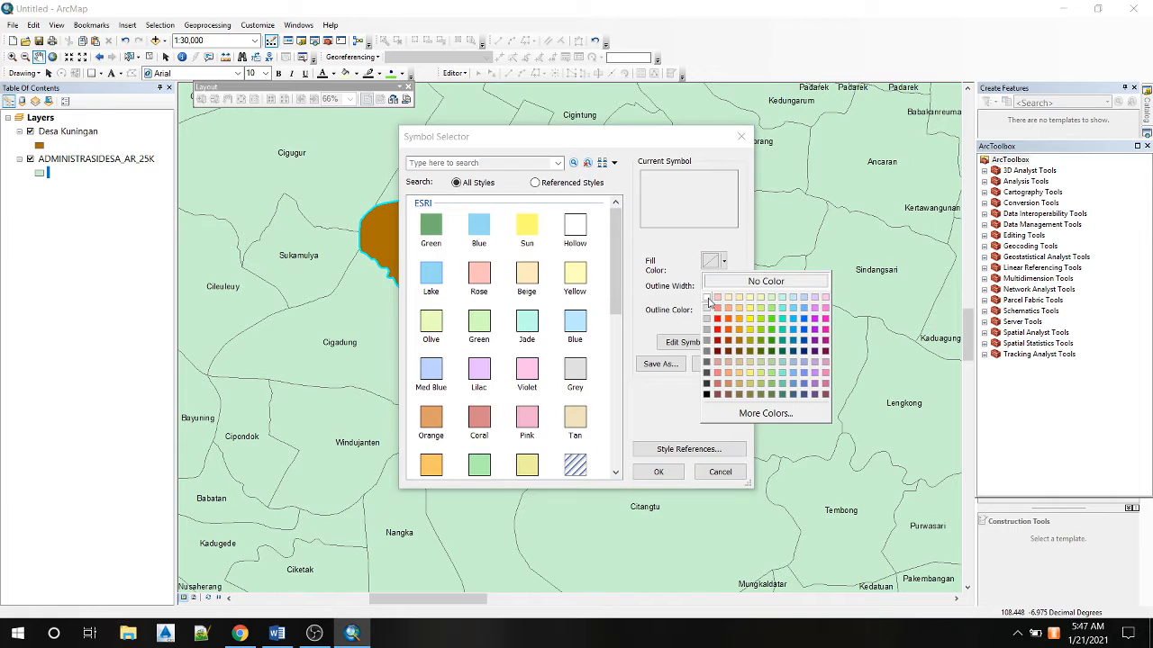
pyautogui.click(707, 298)
pyautogui.click(656, 472)
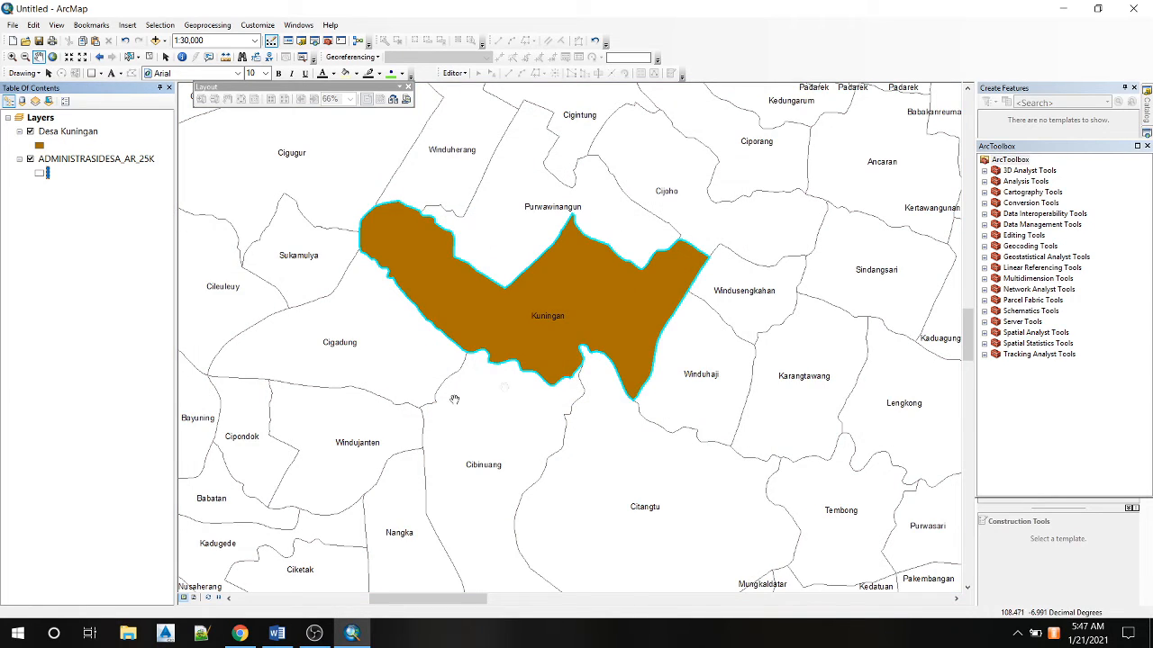
# Select the Purwawinangun village in ADMINISTRASIDESA_AR_25K by attributes, replacing the old query with "NAMOBJ" = 'Purwawinangun'.
pyautogui.moveTo(507, 460); pyautogui.dragTo(523, 432)
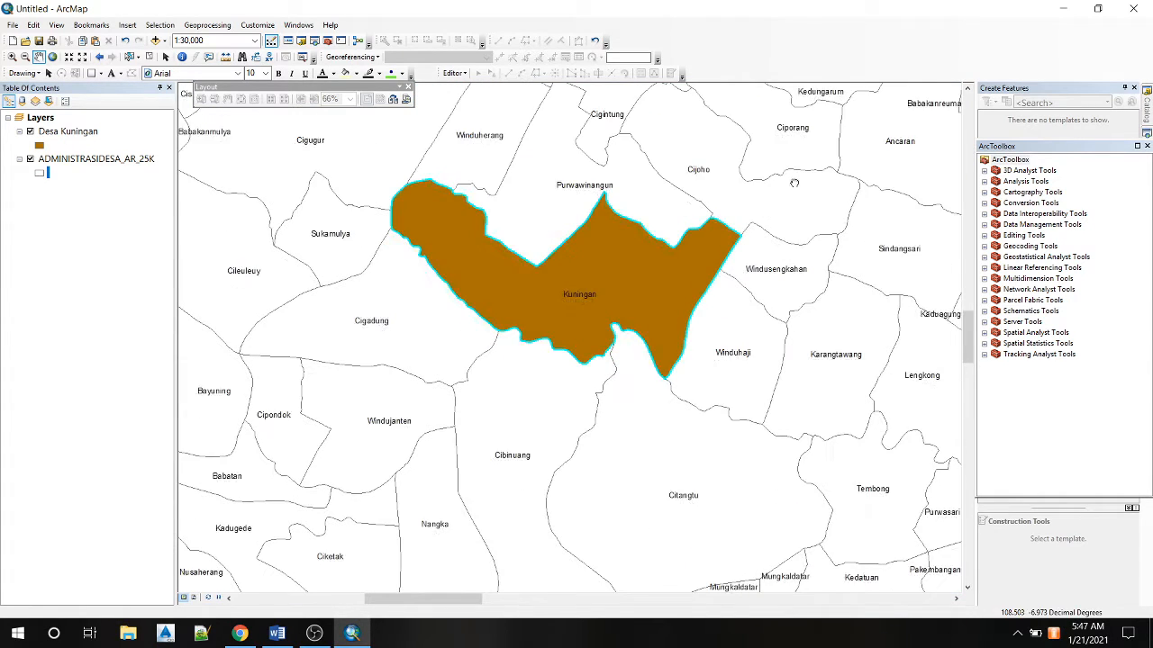
pyautogui.moveTo(794, 183); pyautogui.dragTo(754, 245)
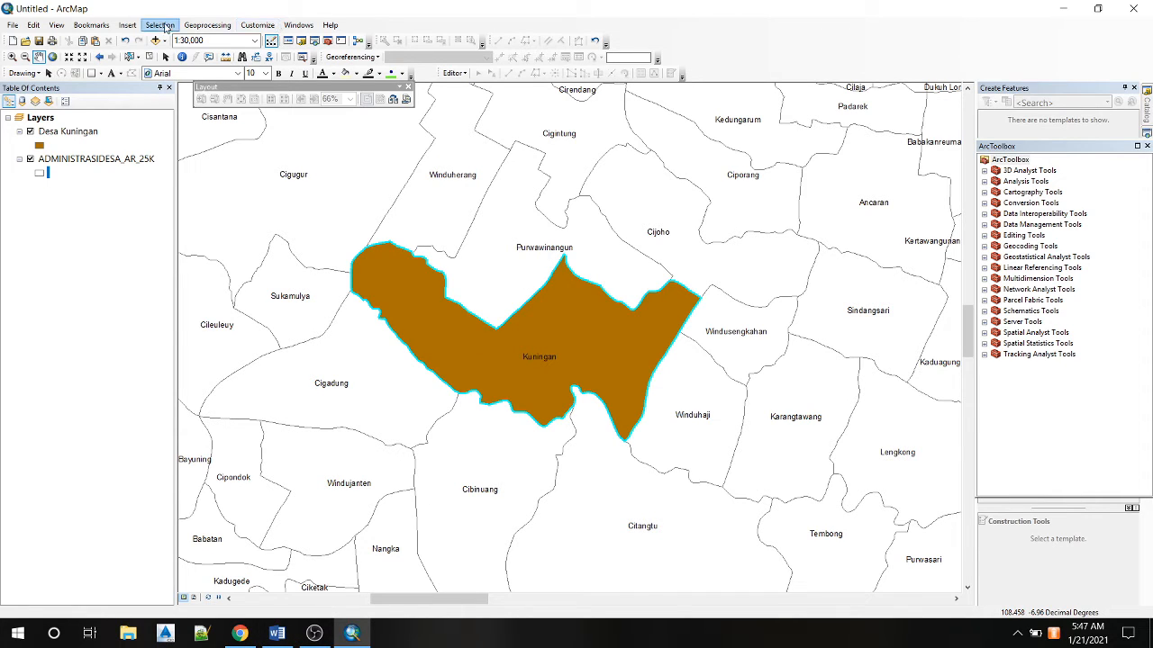
pyautogui.click(165, 26)
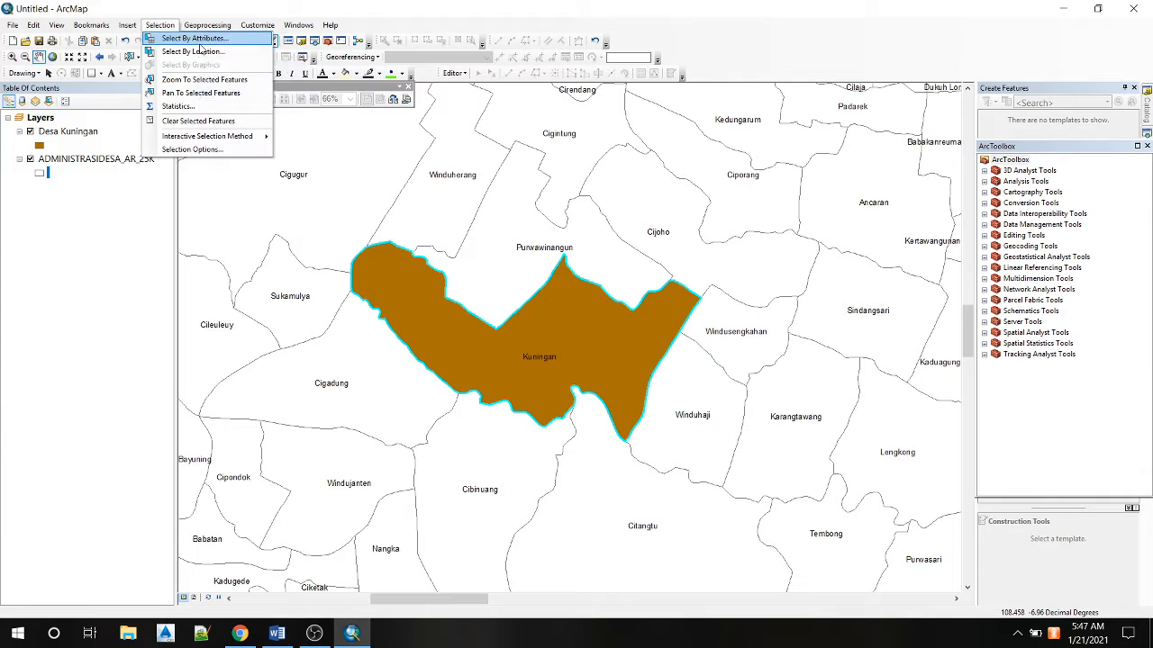
pyautogui.click(195, 38)
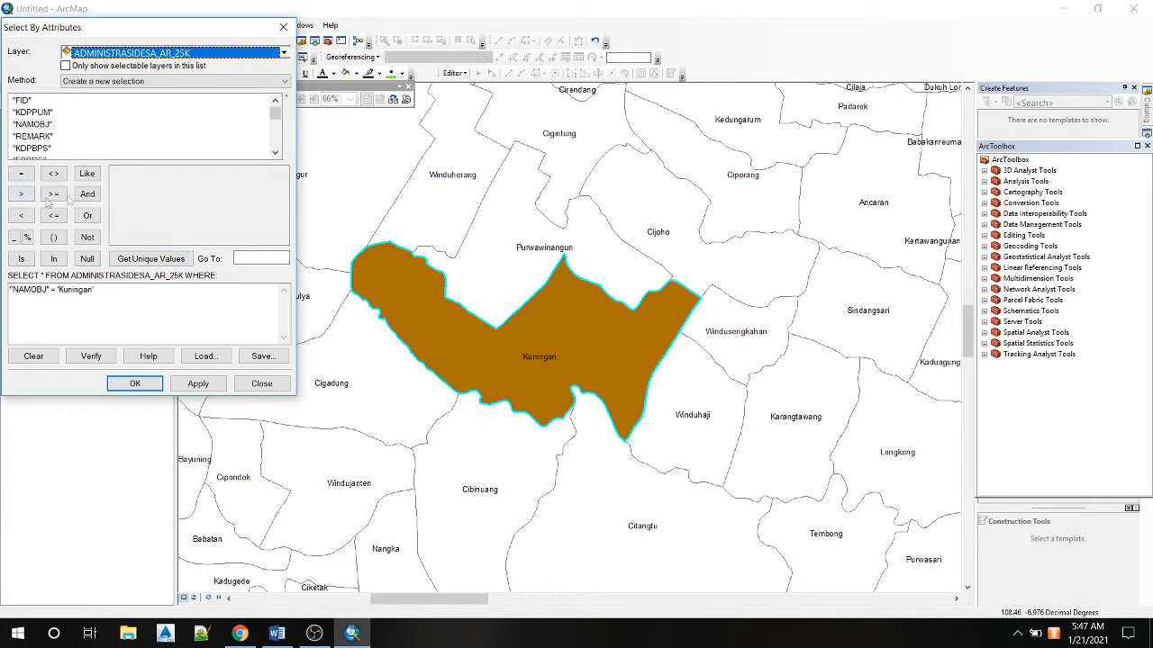
pyautogui.click(37, 356)
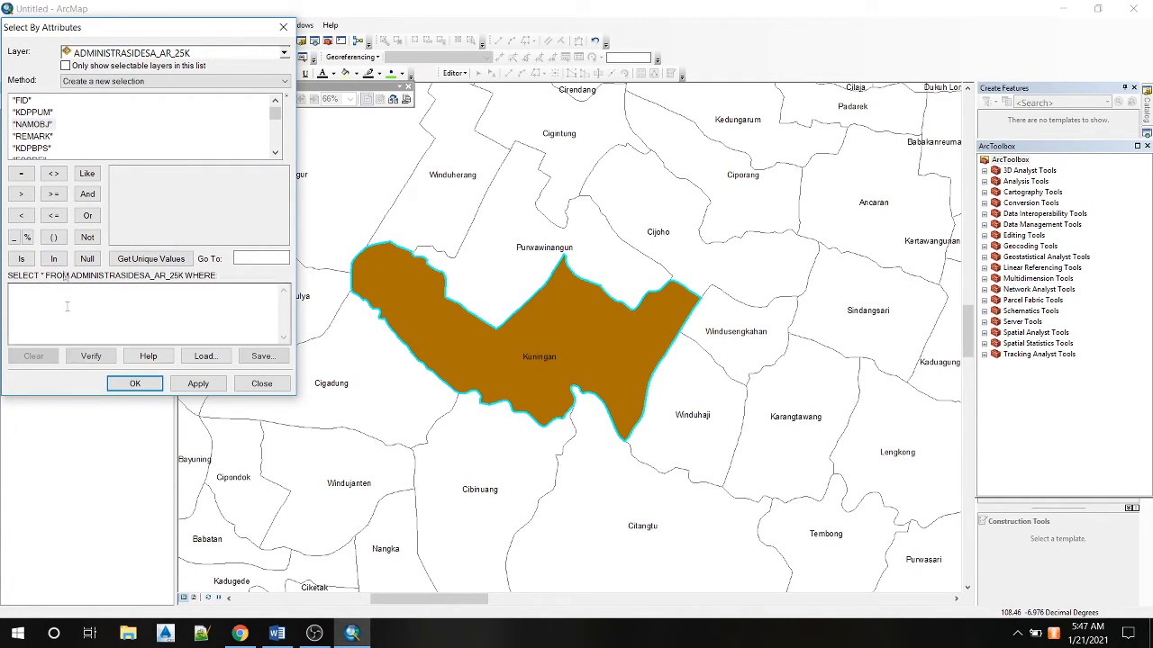
pyautogui.doubleClick(35, 124)
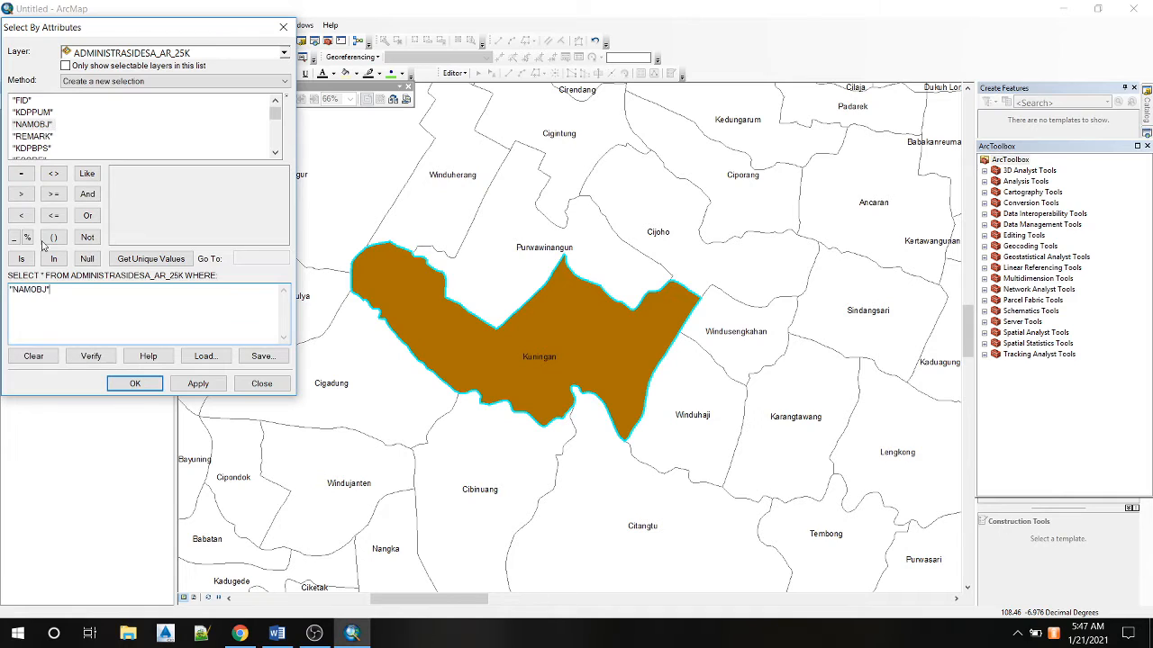
pyautogui.click(19, 174)
pyautogui.click(150, 260)
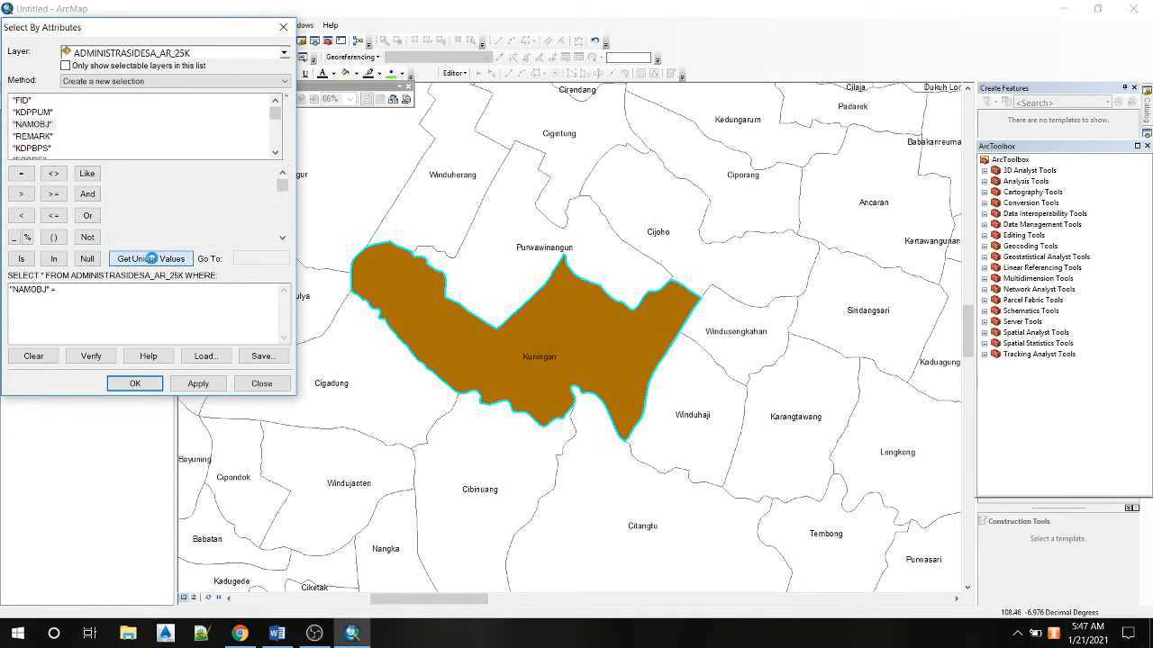
pyautogui.scroll(-5, 204, 201)
pyautogui.moveTo(282, 188); pyautogui.dragTo(284, 223)
pyautogui.scroll(10, 196, 204)
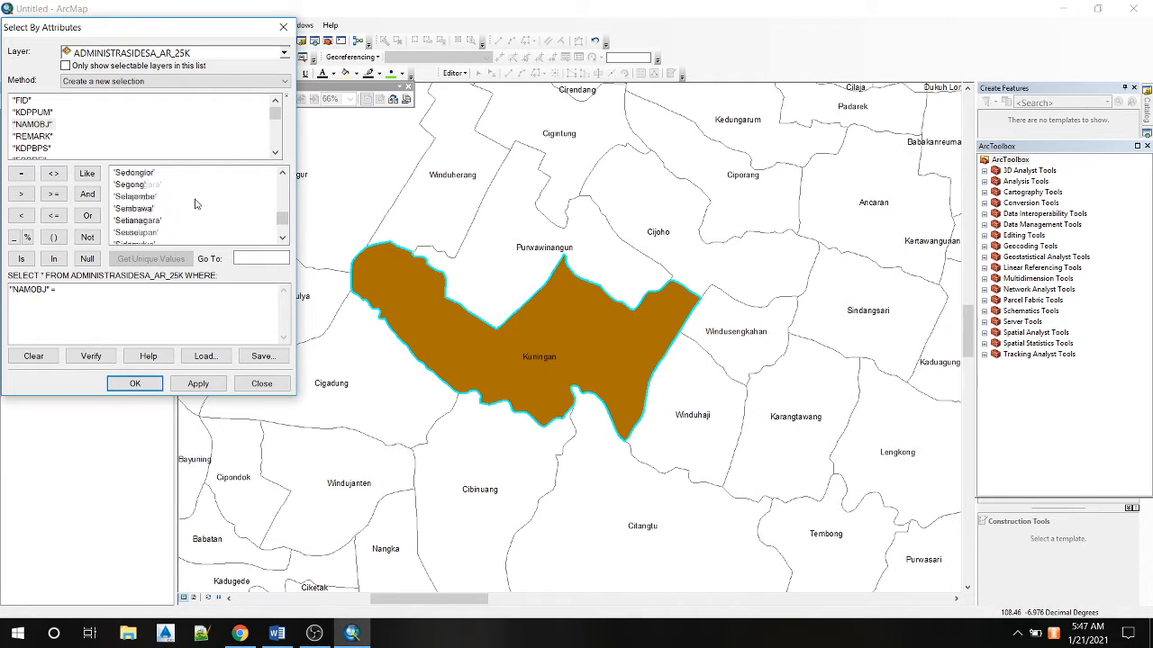
pyautogui.scroll(3, 196, 205)
pyautogui.doubleClick(163, 176)
pyautogui.click(135, 383)
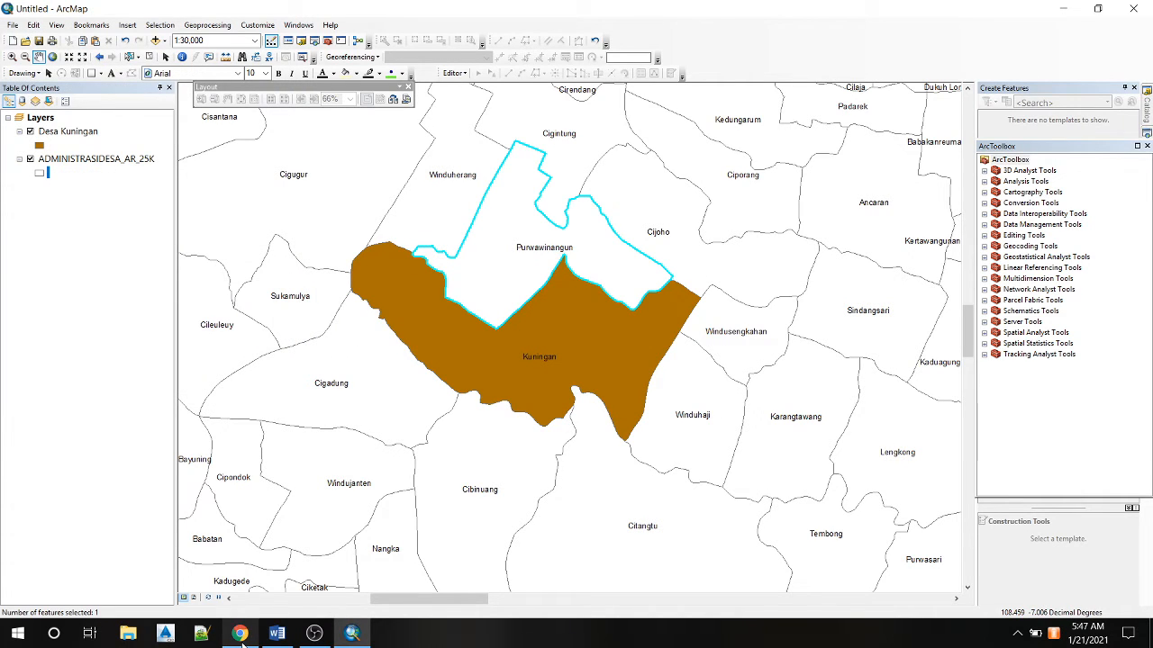
# Export the selected village to D:\LUMIX\ArcGIS\Export\Export_Output_3.shp using the layer's source coordinate system, and add it to the map.
pyautogui.rightClick(57, 159)
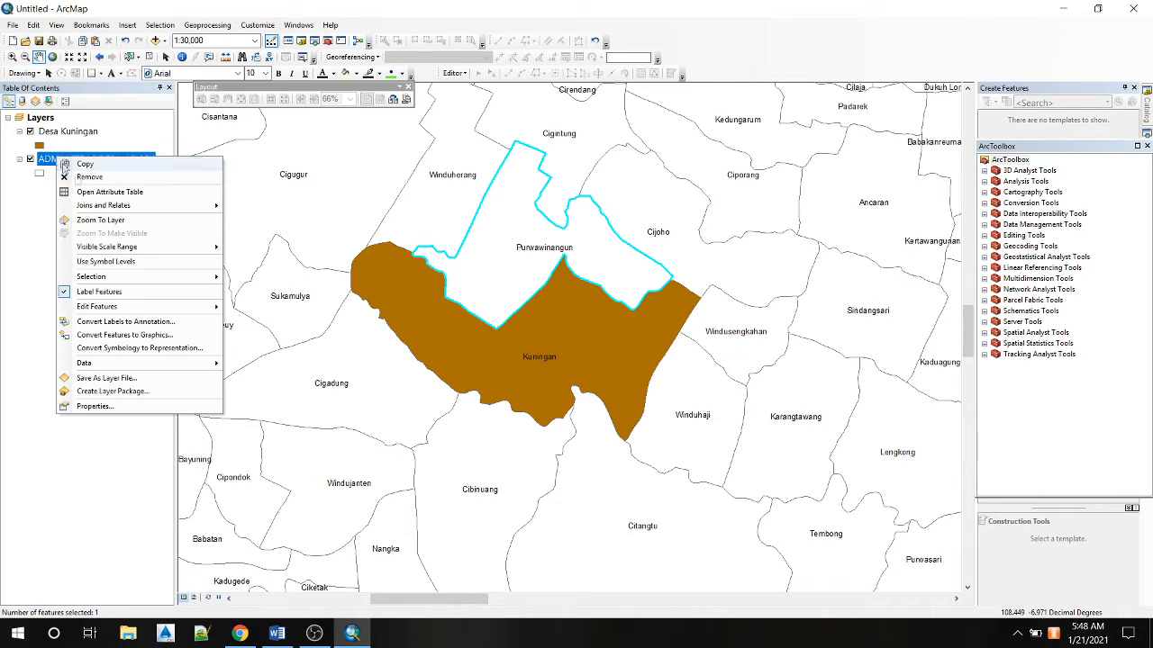
pyautogui.moveTo(204, 363)
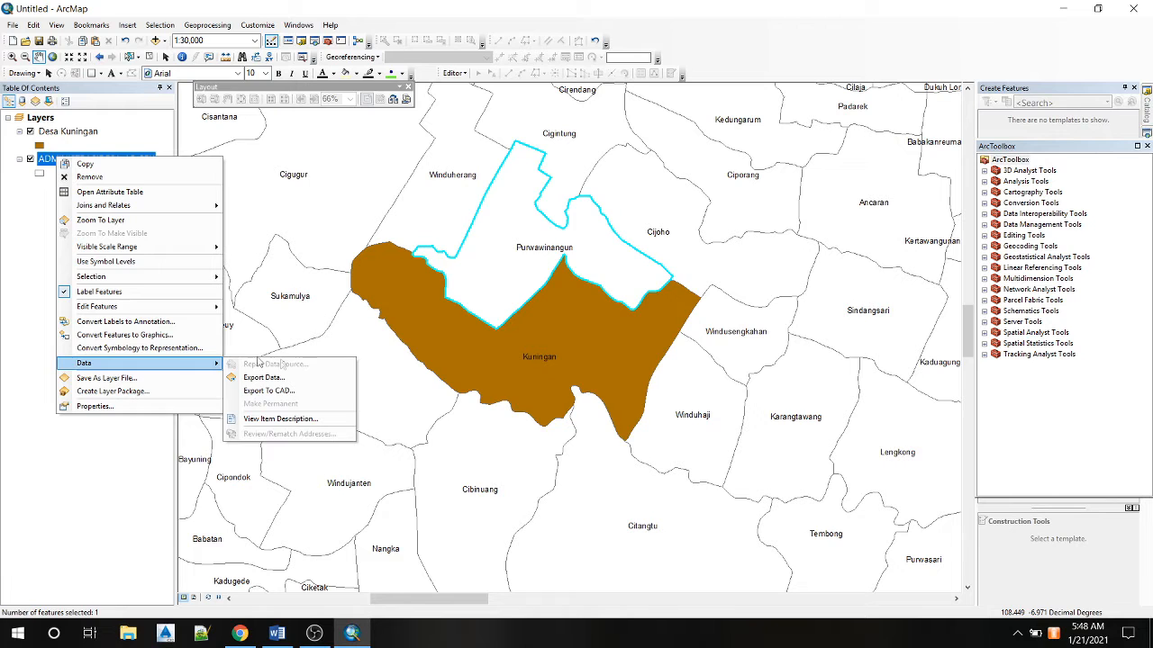
pyautogui.click(283, 376)
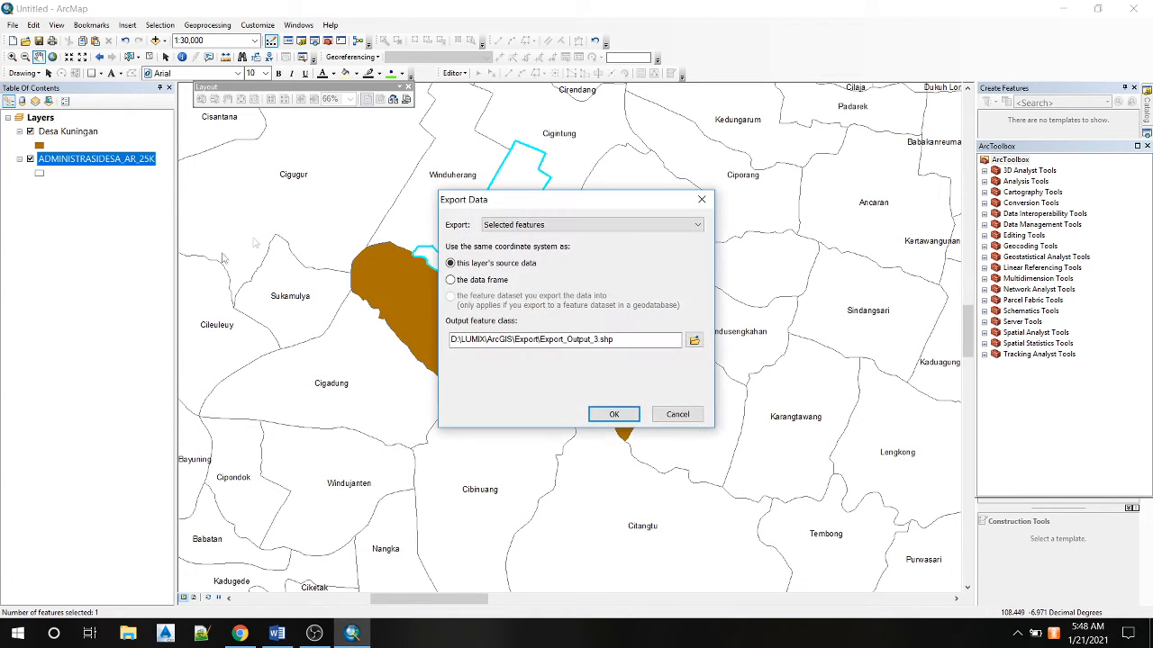
pyautogui.click(619, 414)
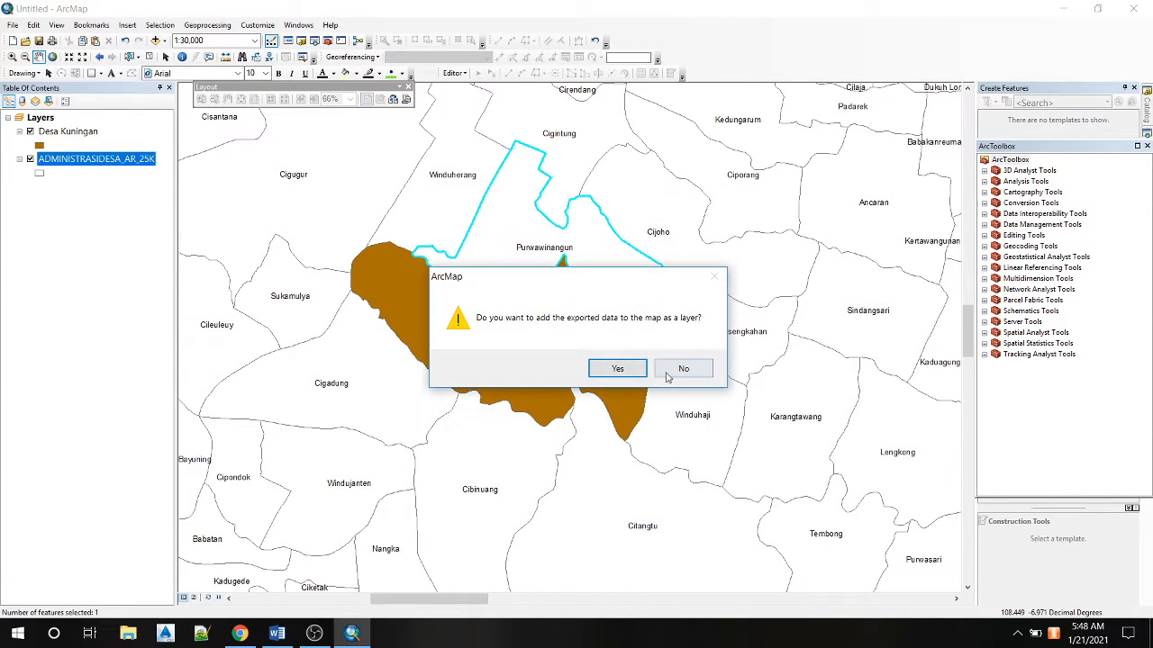
pyautogui.click(617, 368)
# Rename the newly exported layer as Desa Purwawinangun.
pyautogui.click(78, 135)
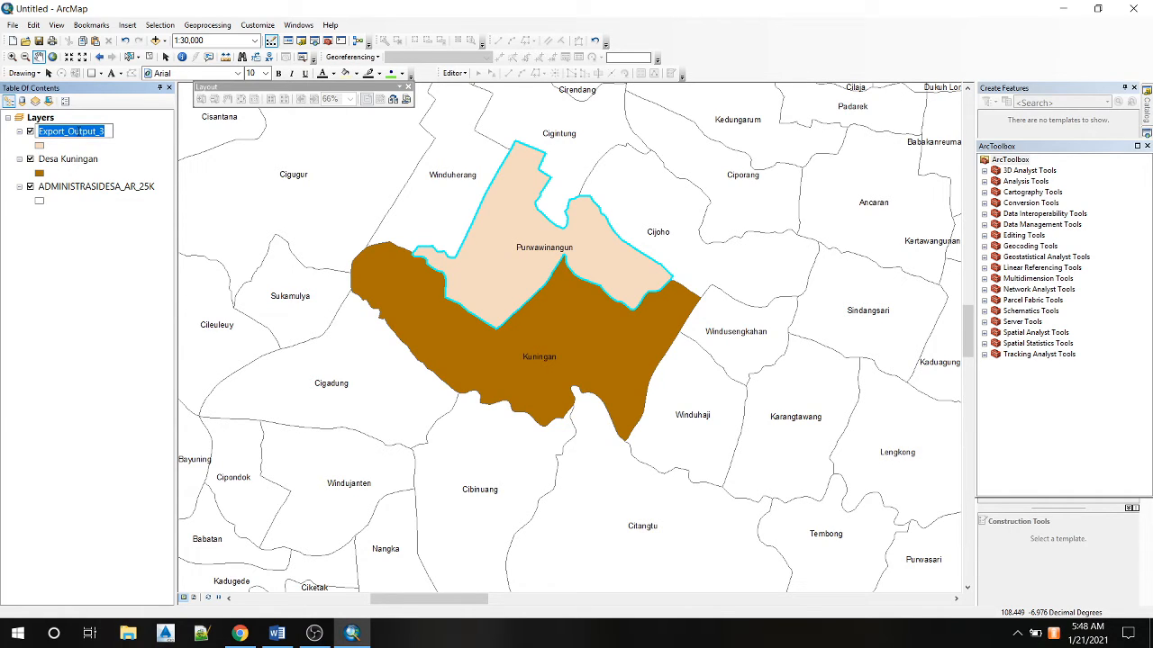
pyautogui.write('Desa Pur')
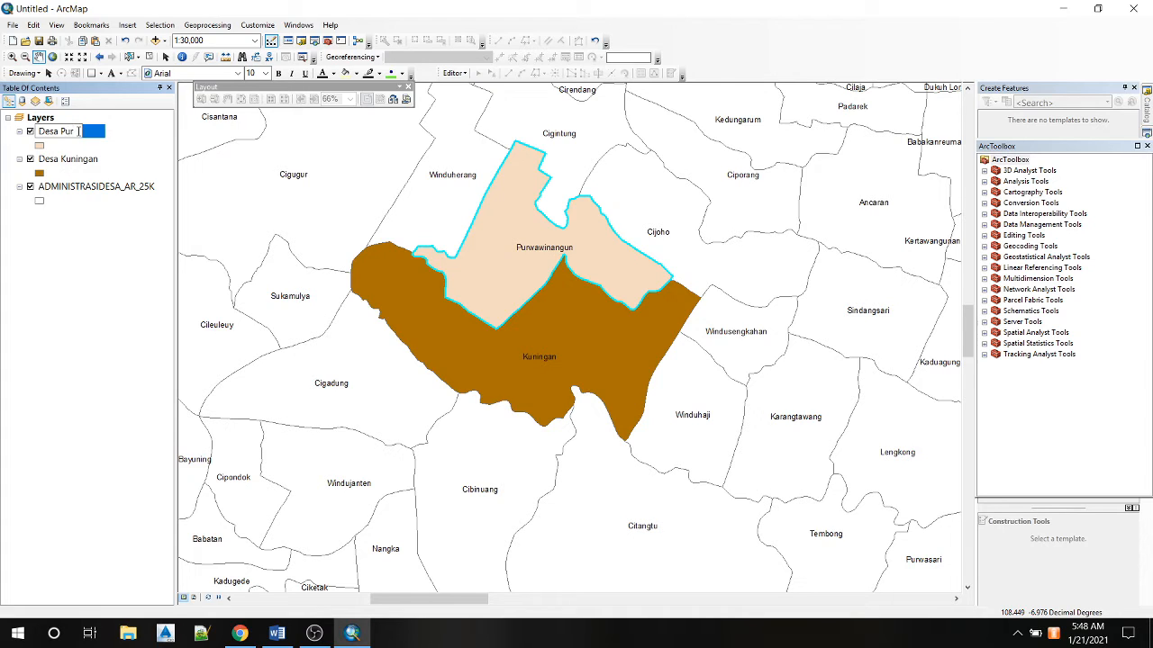
pyautogui.write('wawinangun')
pyautogui.press('Return')
# Check Purwawinangun's case class on the Pikobar map in Chrome, and give the Desa Purwawinangun layer in ArcMap a matching brown fill.
pyautogui.click(240, 633)
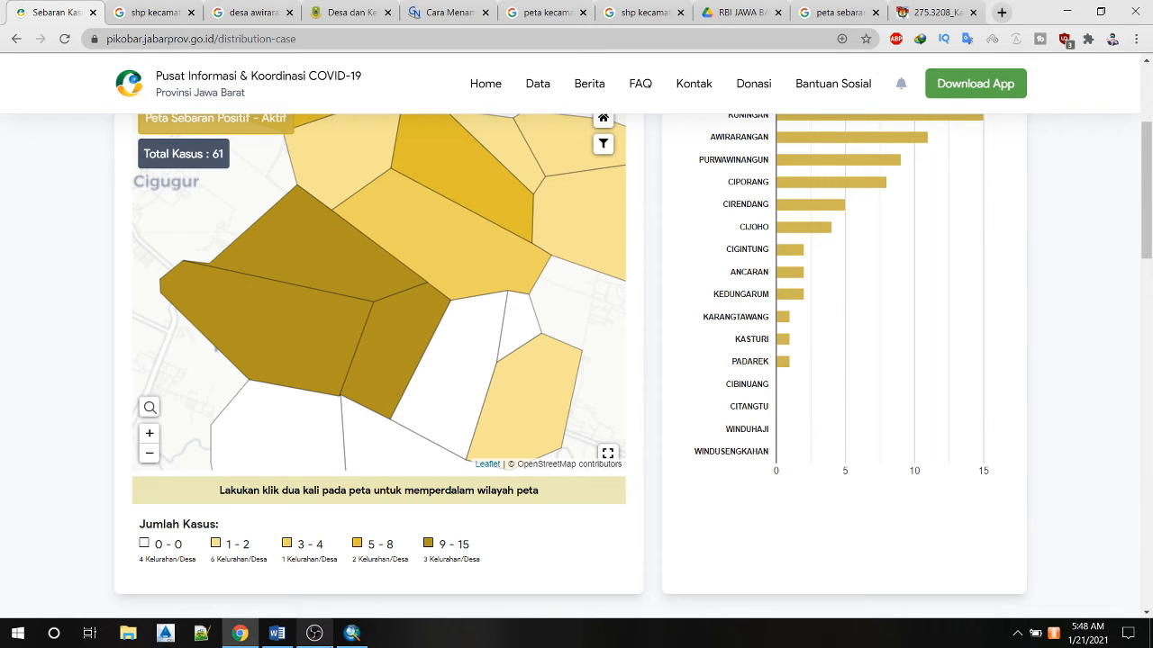
pyautogui.click(351, 633)
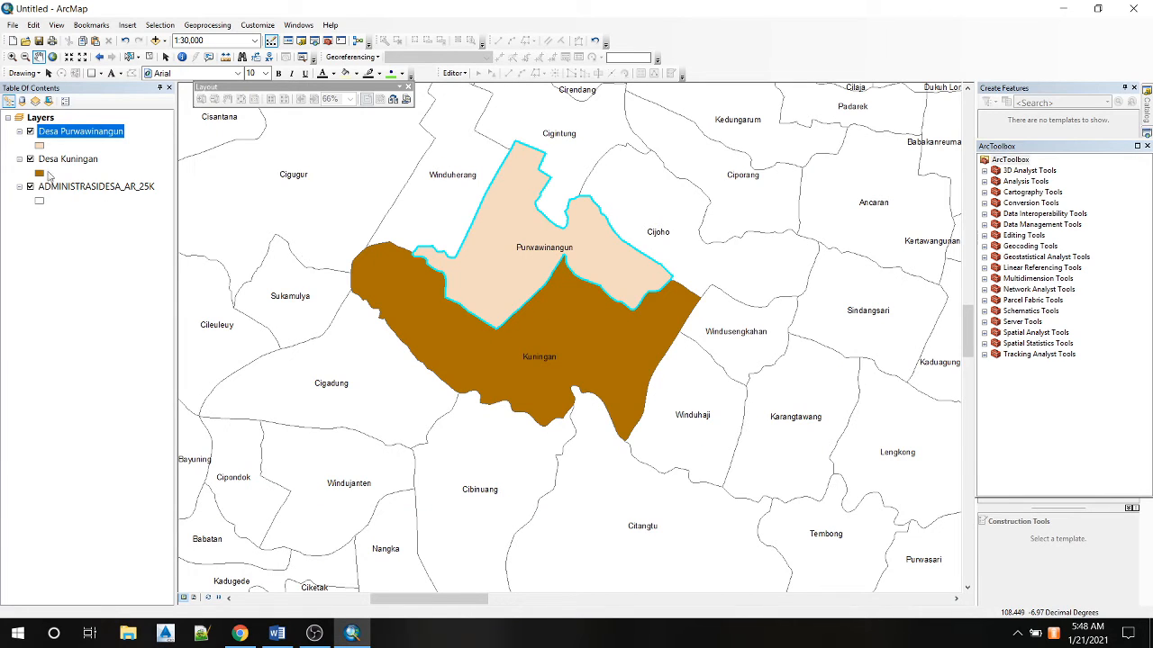
pyautogui.click(40, 146)
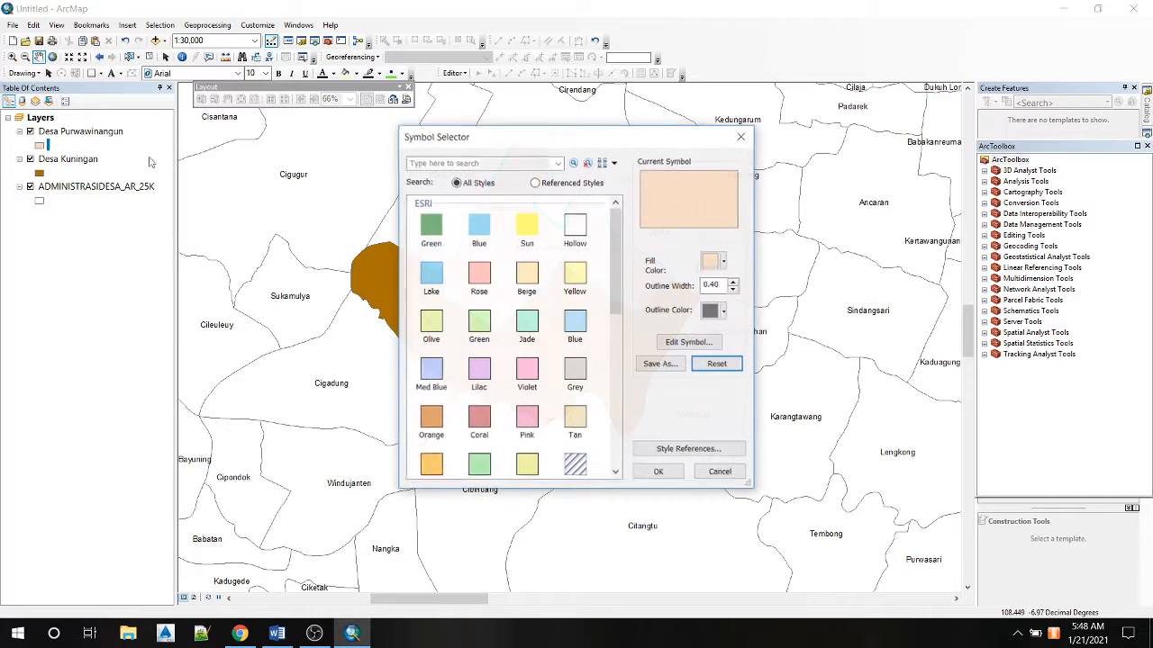
pyautogui.click(722, 262)
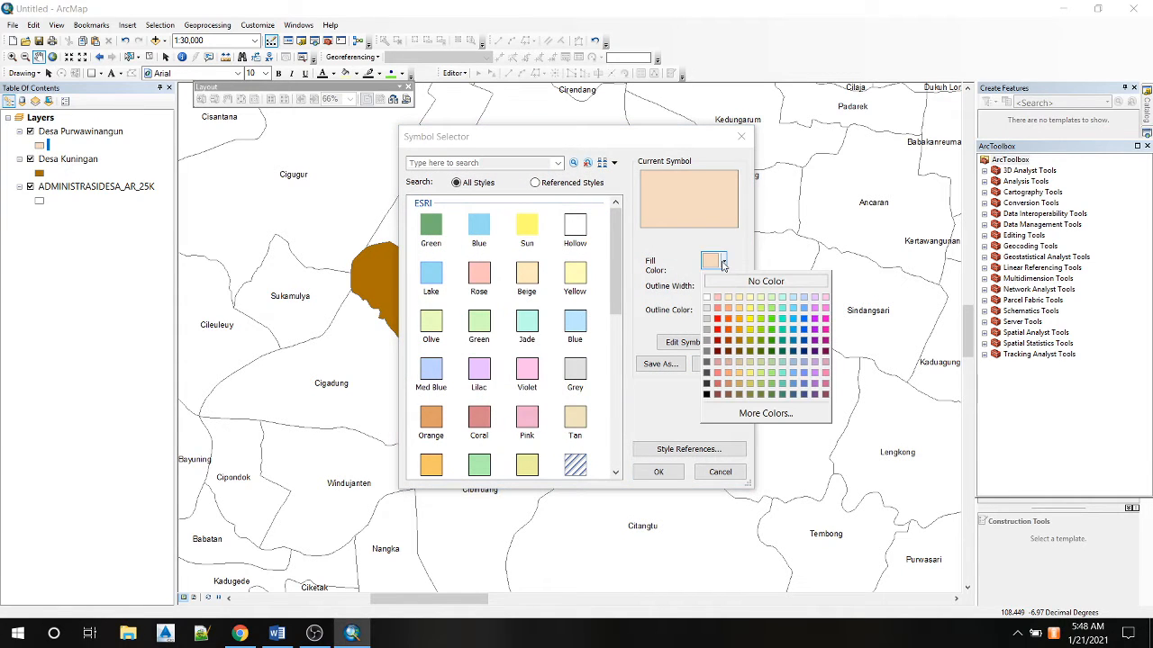
pyautogui.click(737, 342)
pyautogui.click(658, 471)
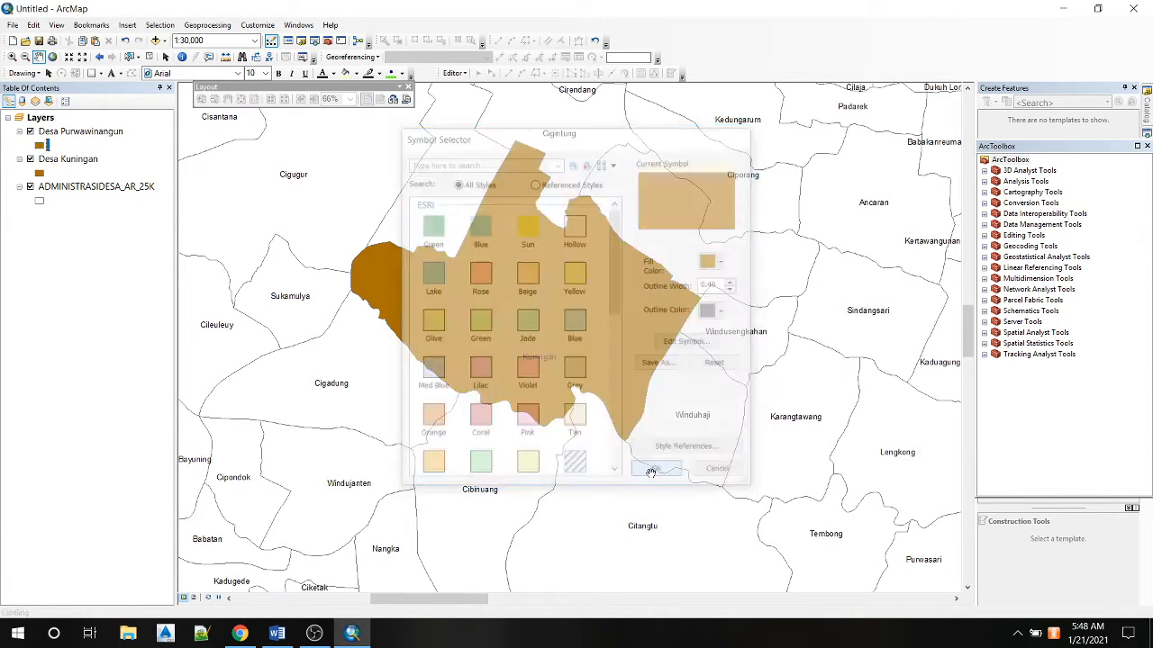
# Set the outline colour of the Desa Kuningan layer to black.
pyautogui.moveTo(693, 428); pyautogui.dragTo(687, 396)
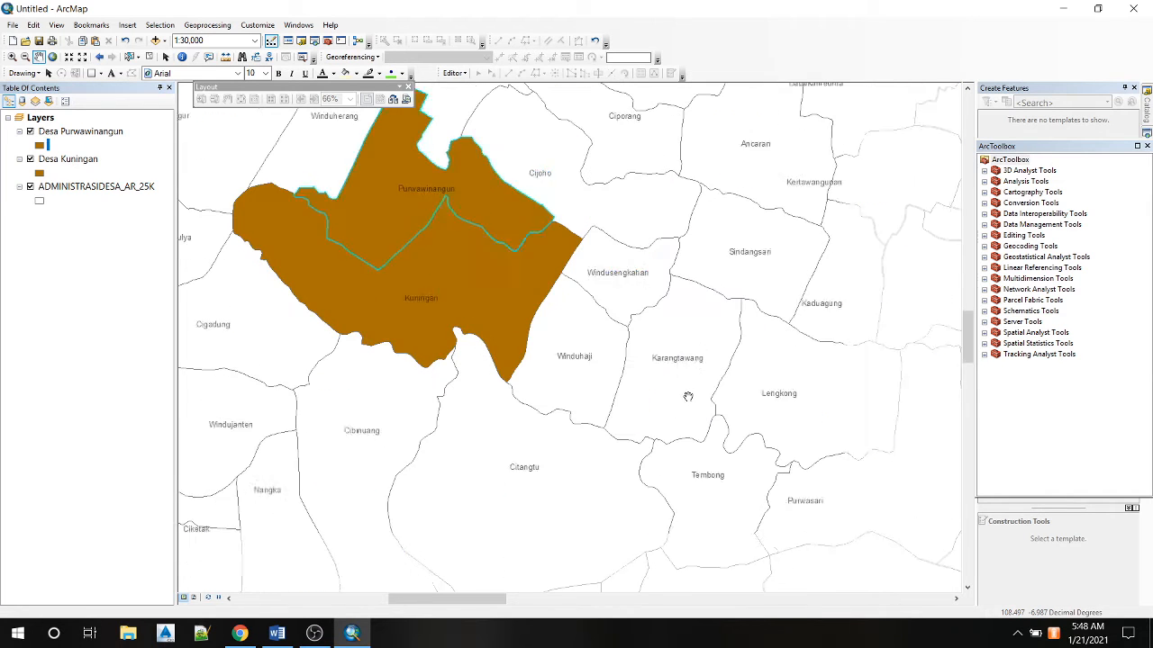
pyautogui.moveTo(583, 374); pyautogui.dragTo(645, 433)
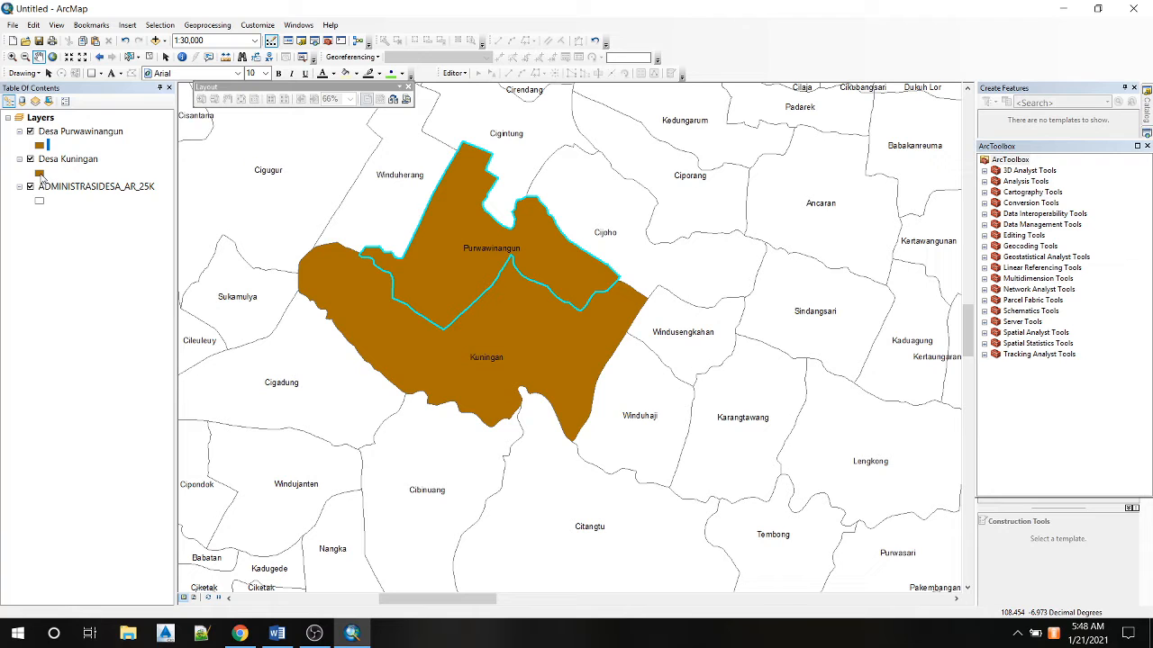
pyautogui.click(39, 174)
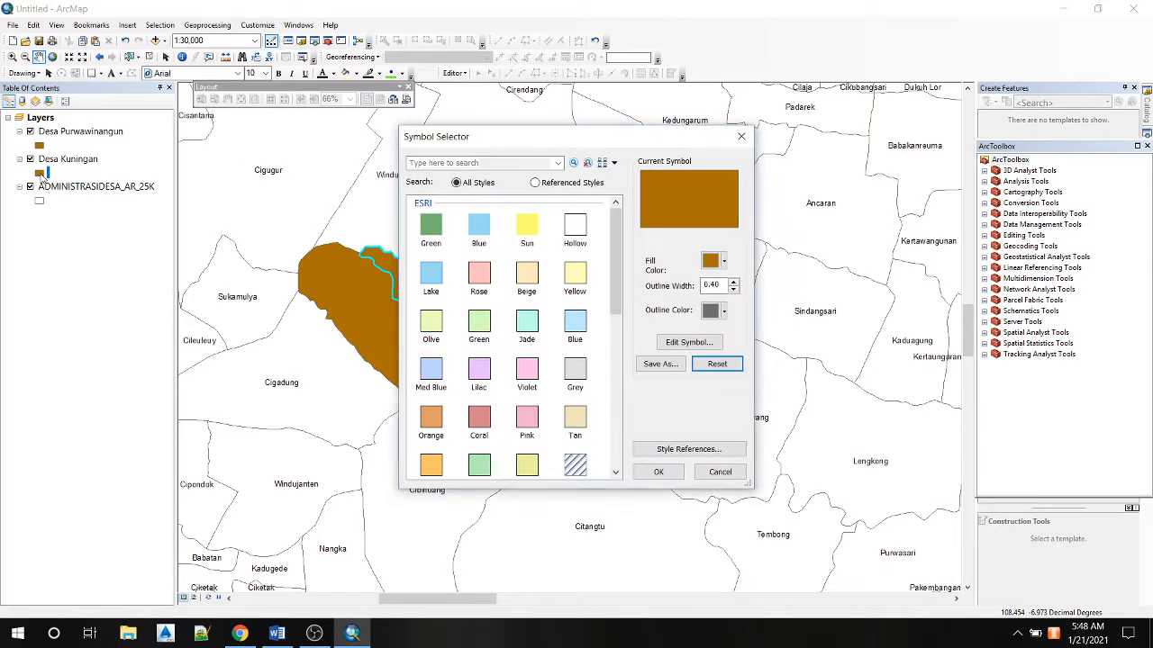
pyautogui.click(724, 311)
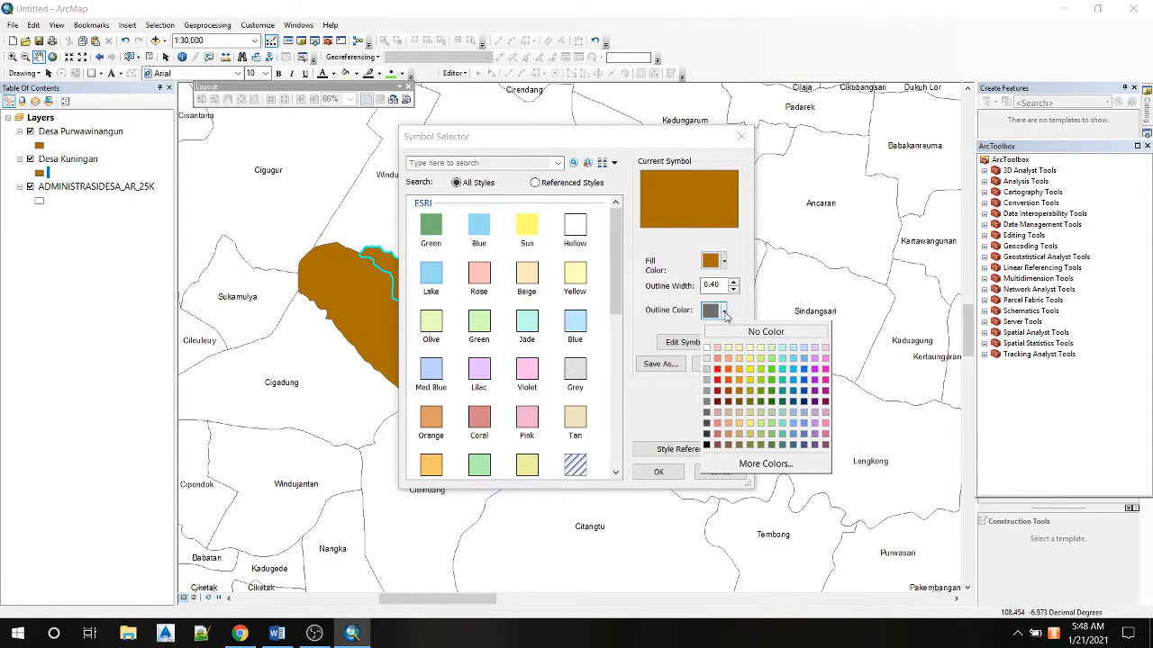
pyautogui.click(707, 448)
pyautogui.click(659, 472)
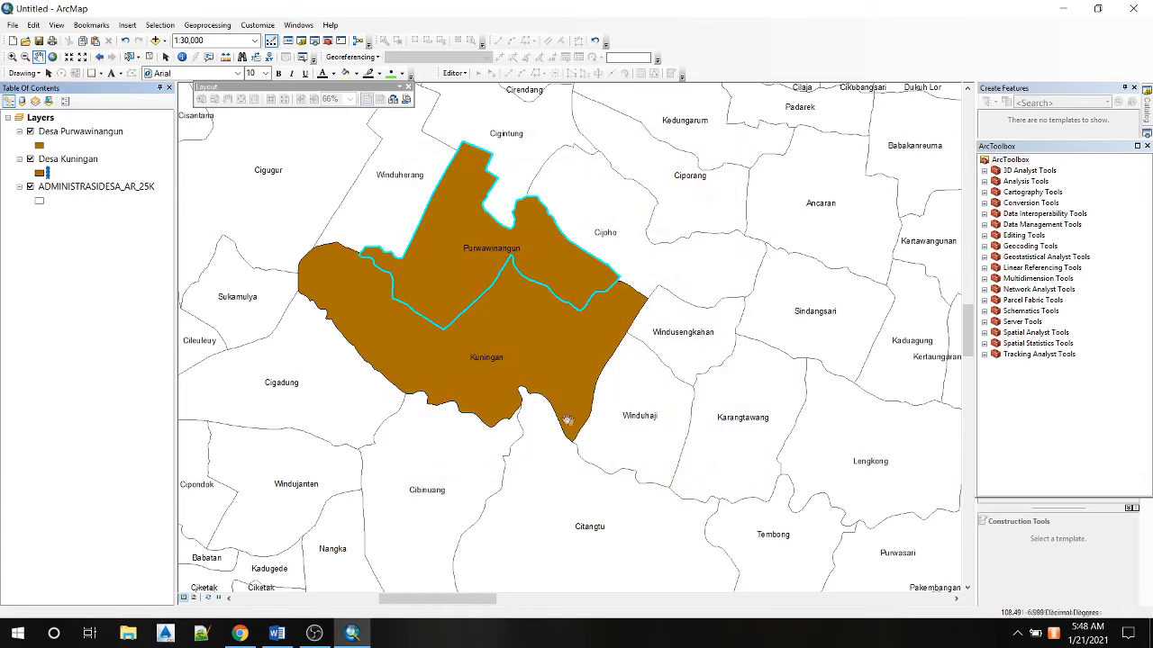
# Set the outline colour of the Desa Purwawinangun layer to black.
pyautogui.scroll(-2, 511, 474)
pyautogui.moveTo(523, 342); pyautogui.dragTo(525, 494)
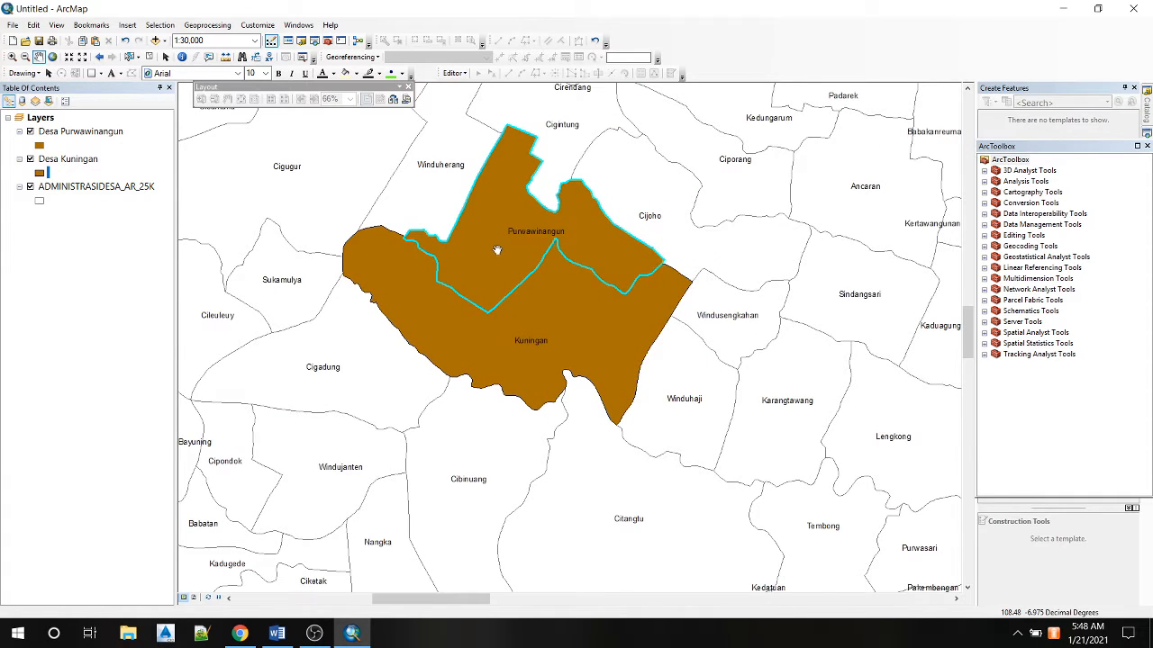
pyautogui.moveTo(726, 369); pyautogui.dragTo(585, 345)
pyautogui.click(40, 147)
pyautogui.click(711, 310)
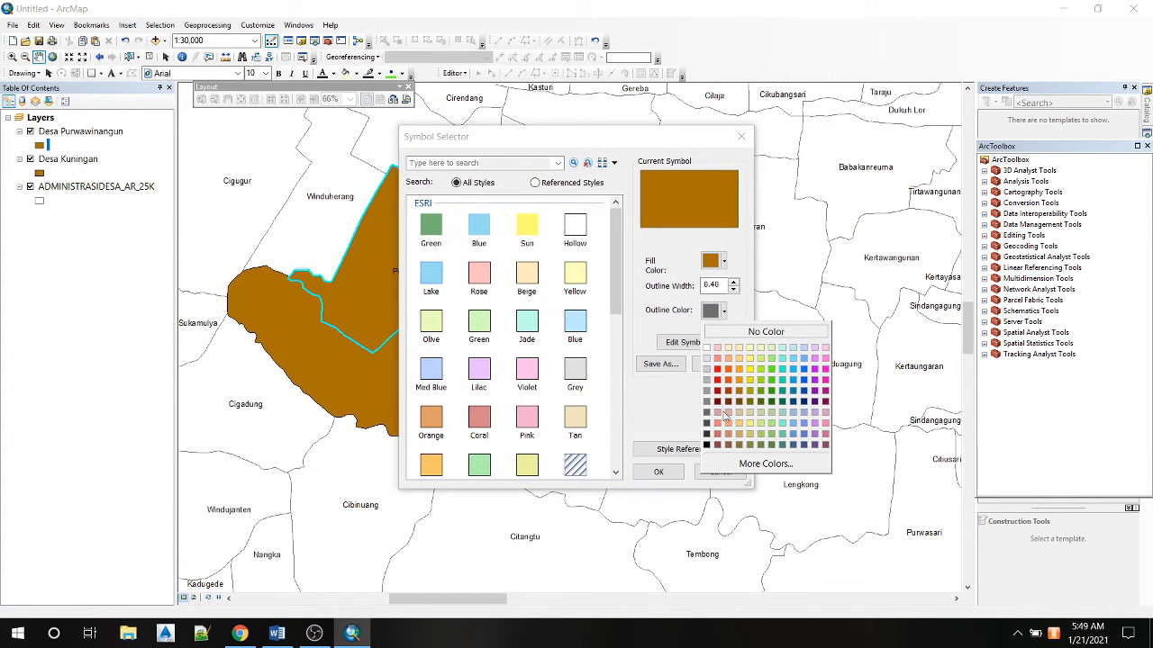
pyautogui.click(706, 447)
pyautogui.click(659, 472)
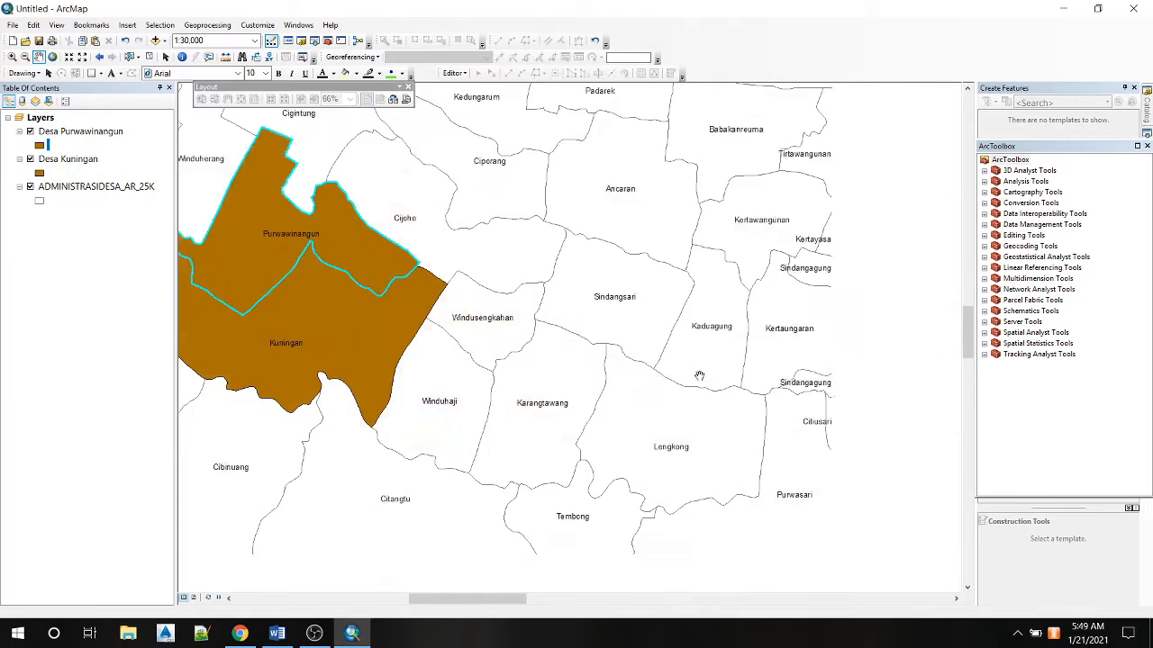
# Check the village case ranking and Jumlah Kasus colour classes on the Pikobar page in Chrome, and return to ArcMap.
pyautogui.moveTo(441, 292); pyautogui.dragTo(542, 356)
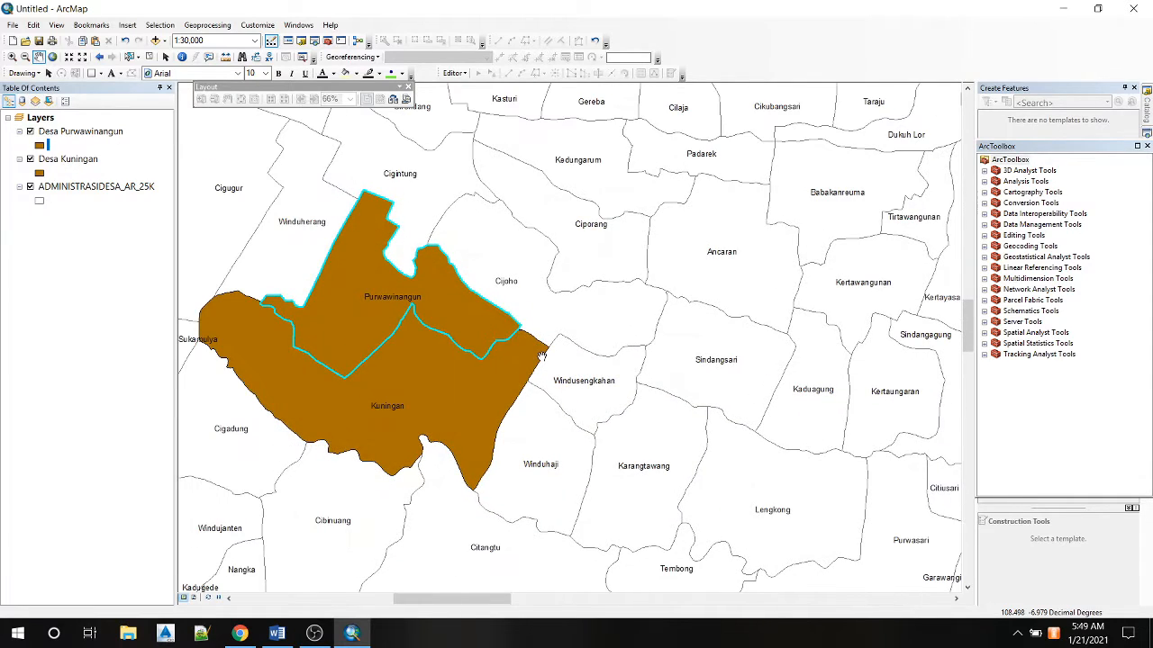
pyautogui.moveTo(526, 310); pyautogui.dragTo(592, 319)
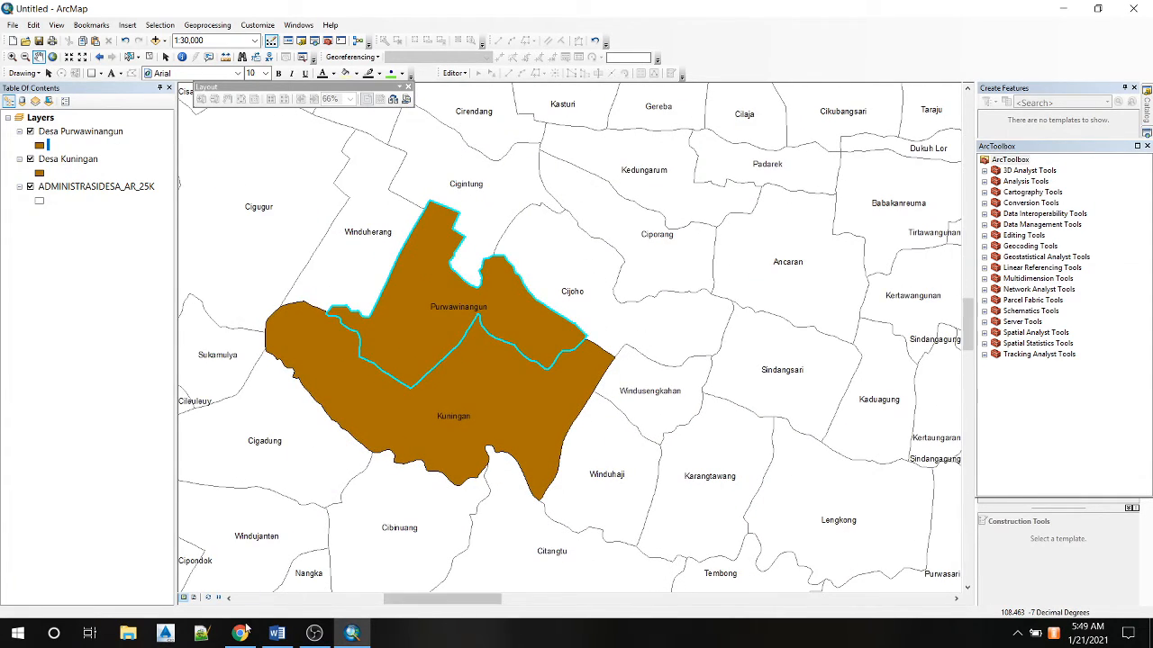
pyautogui.click(239, 633)
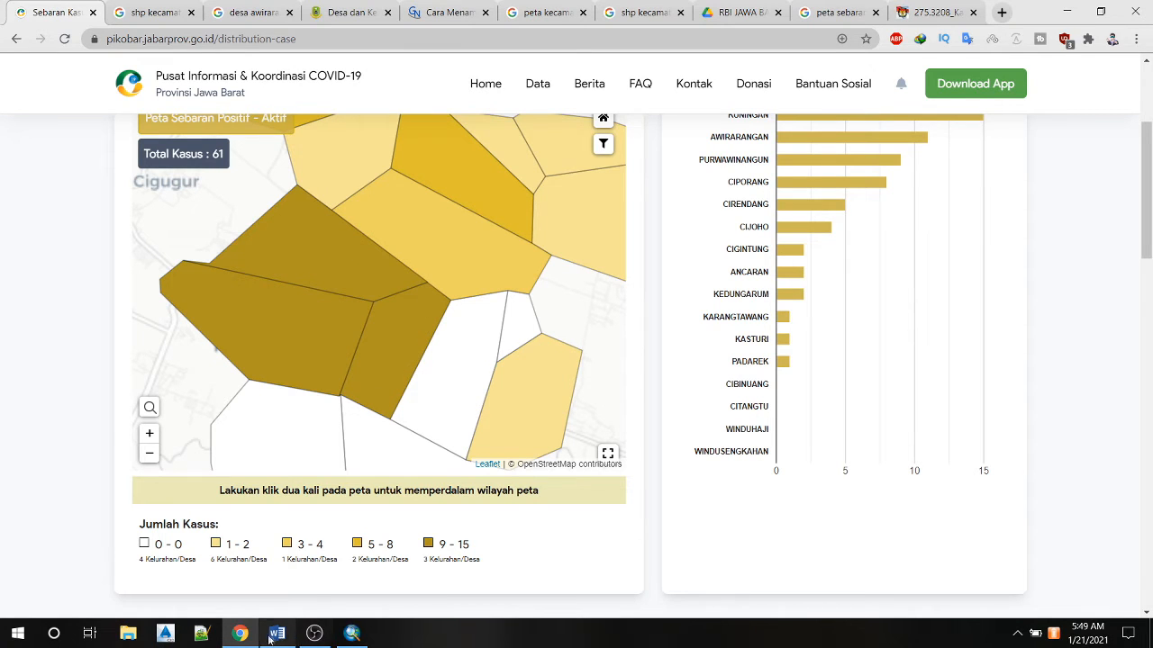
pyautogui.click(351, 633)
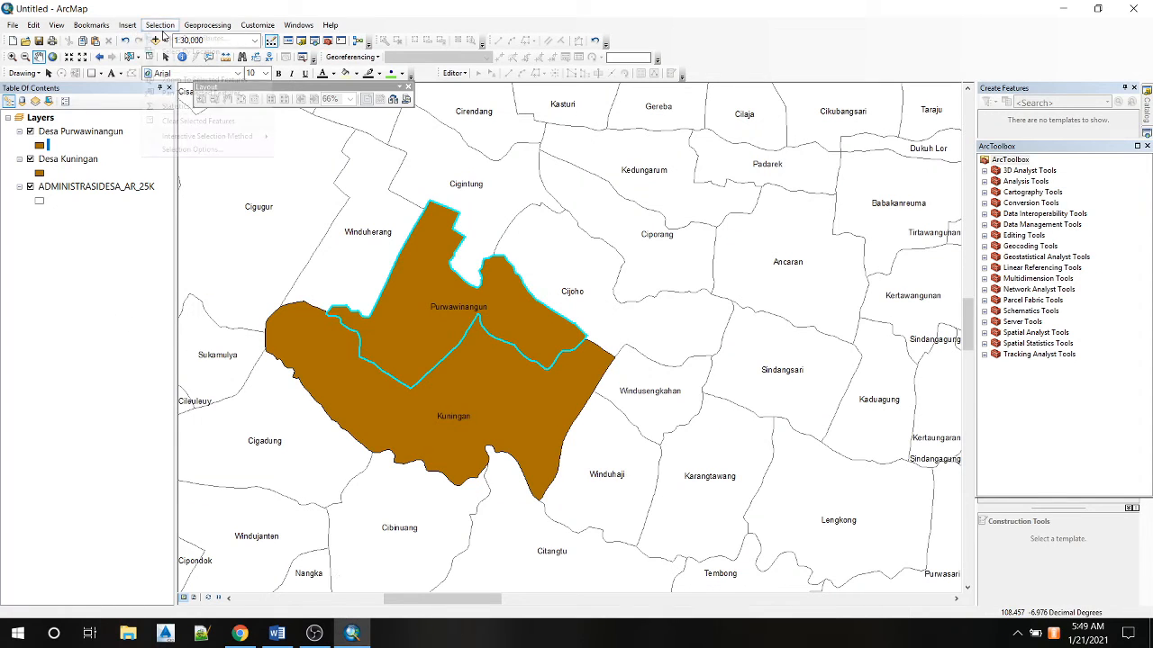
# Select the Cijoho village in ADMINISTRASIDESA_AR_25K by attributes, with NAMOBJ = 'Cijoho' as the query.
pyautogui.click(159, 24)
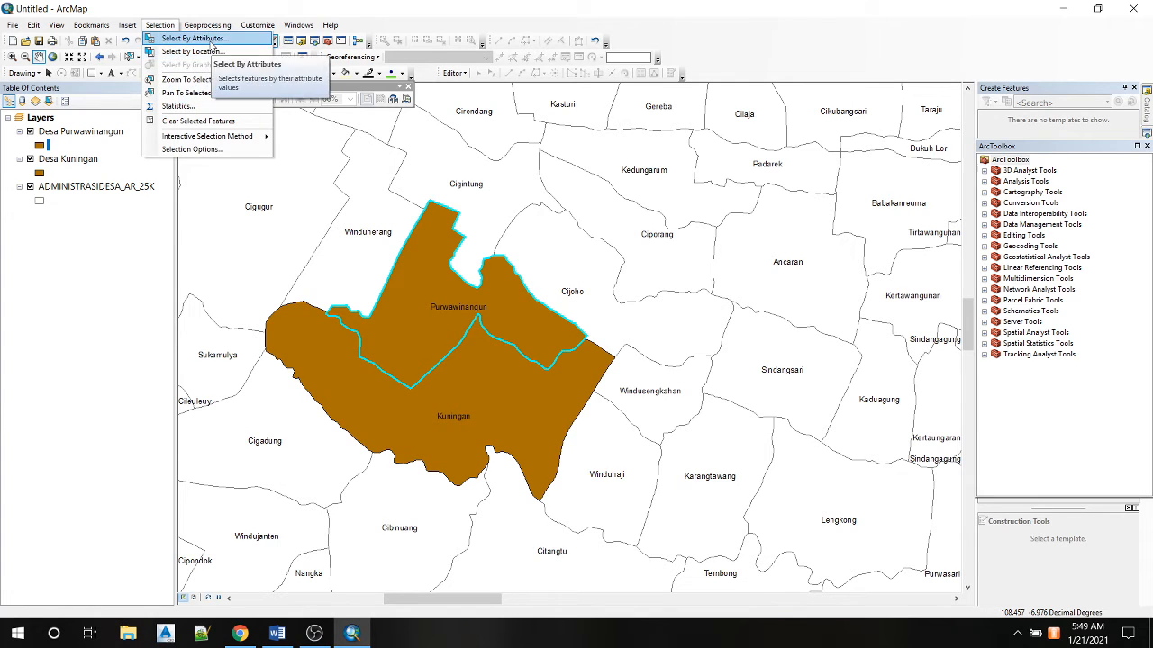
pyautogui.click(194, 38)
pyautogui.click(33, 356)
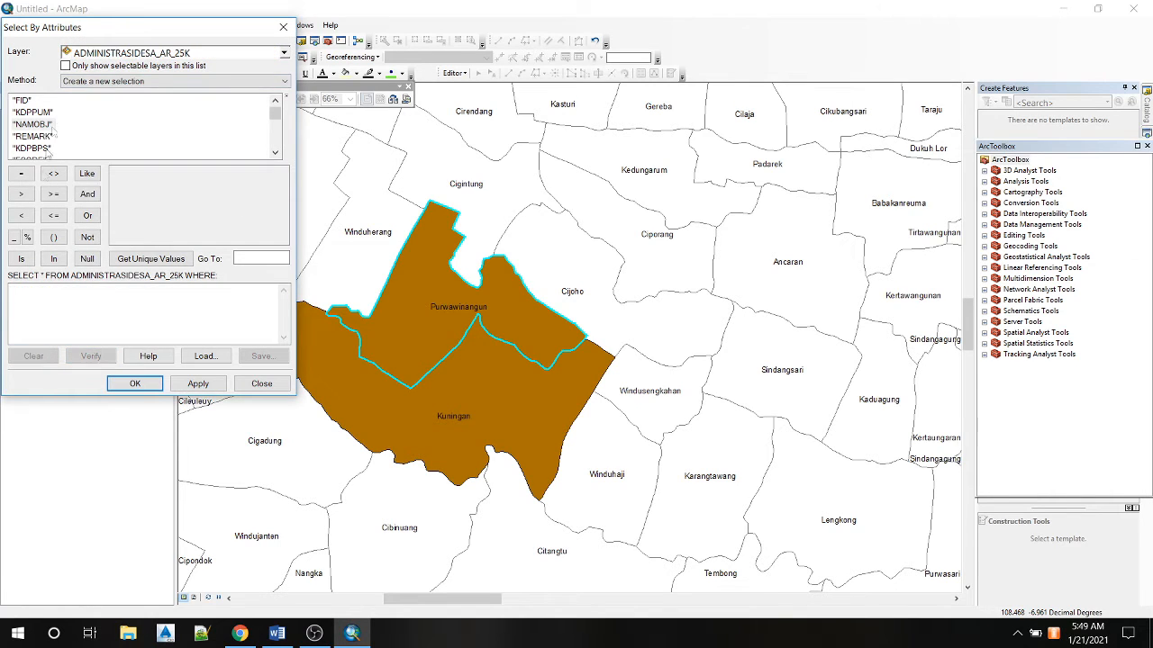
pyautogui.doubleClick(30, 125)
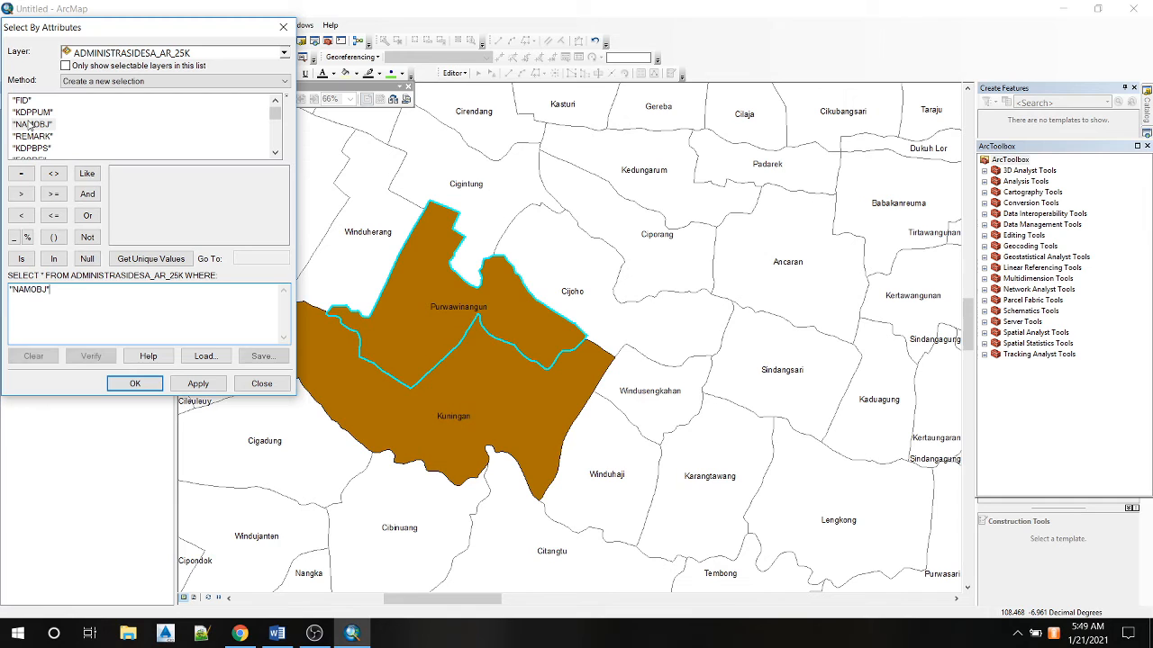
pyautogui.click(129, 259)
pyautogui.scroll(-4, 198, 198)
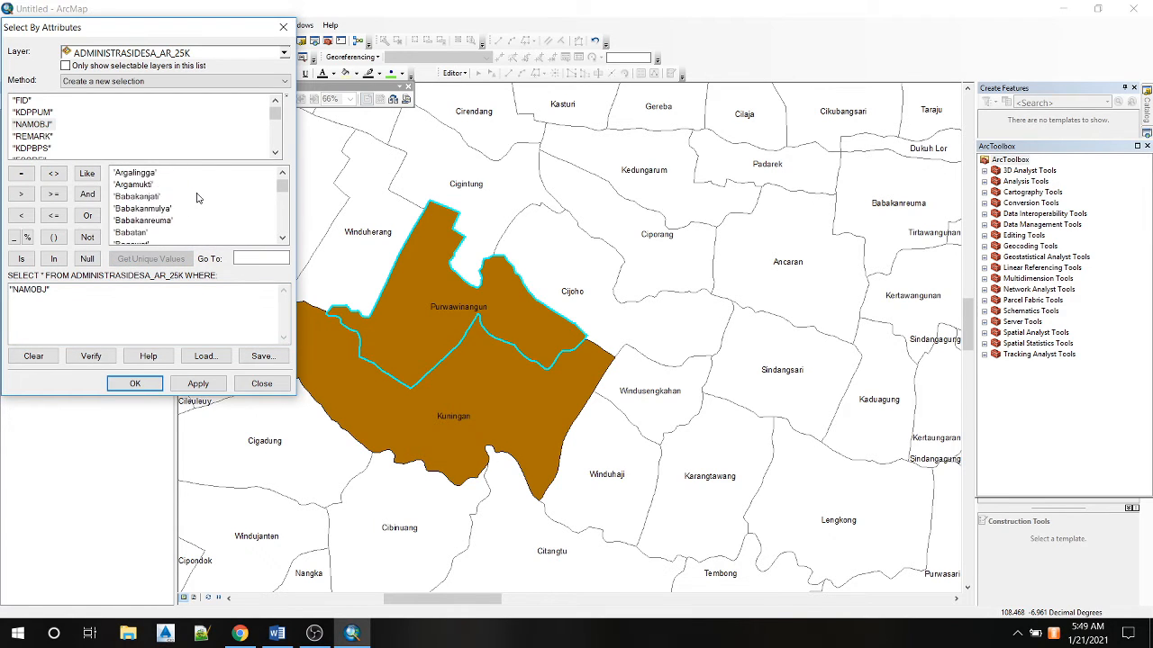
pyautogui.scroll(-5, 198, 198)
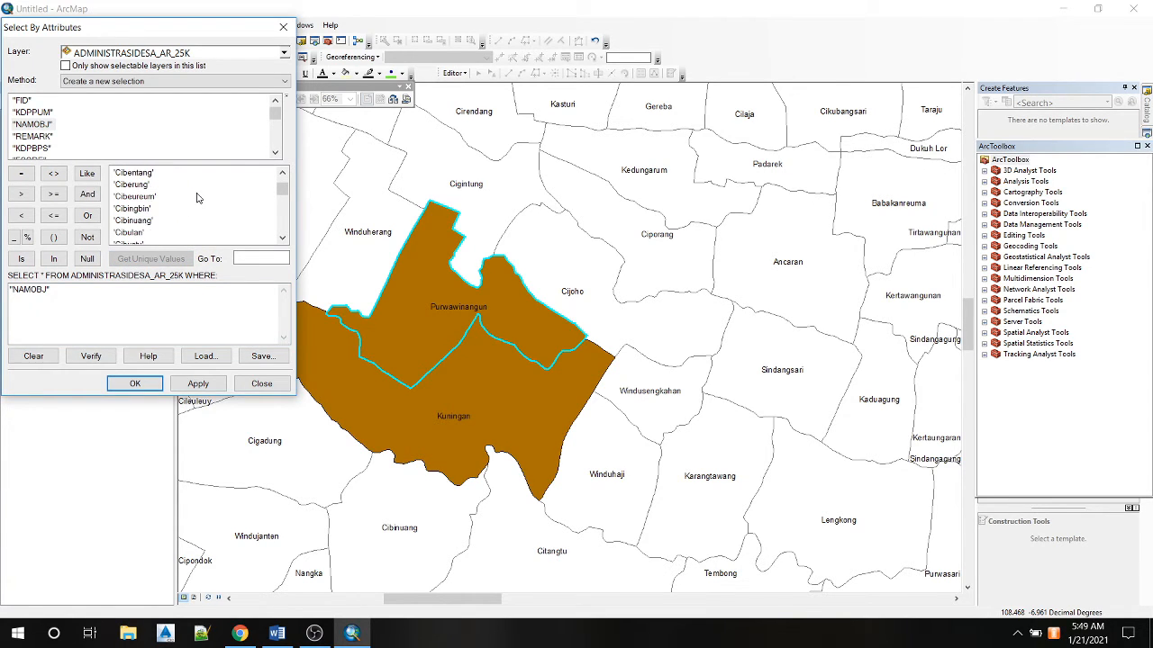
pyautogui.scroll(-5, 198, 198)
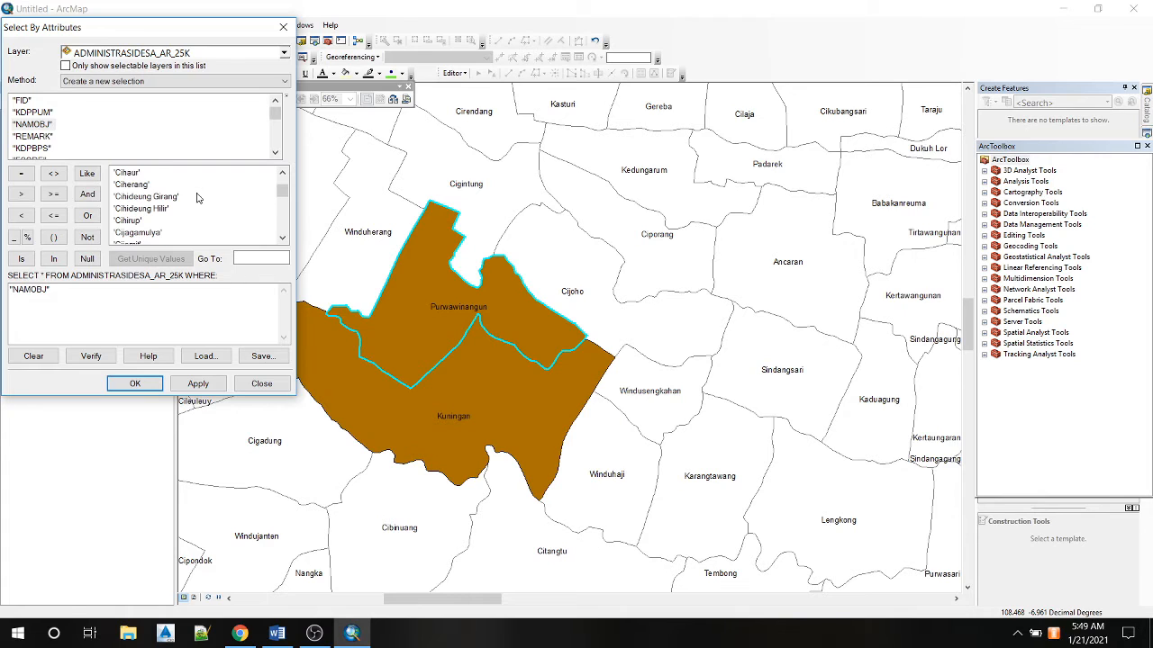
pyautogui.scroll(3, 198, 197)
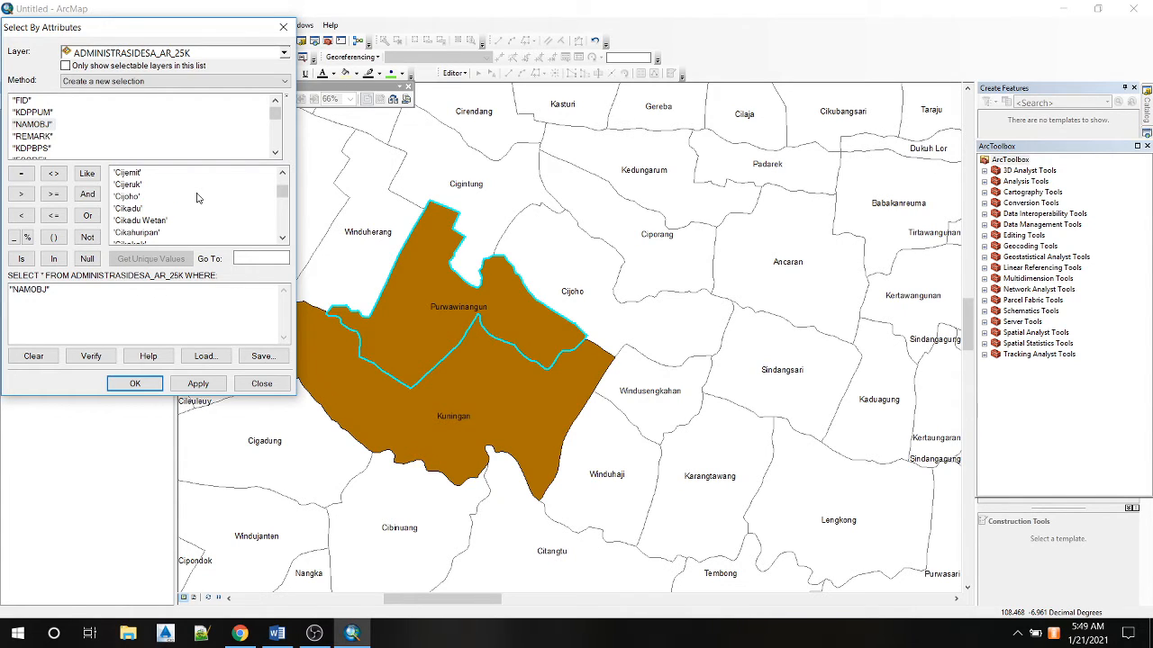
pyautogui.doubleClick(126, 197)
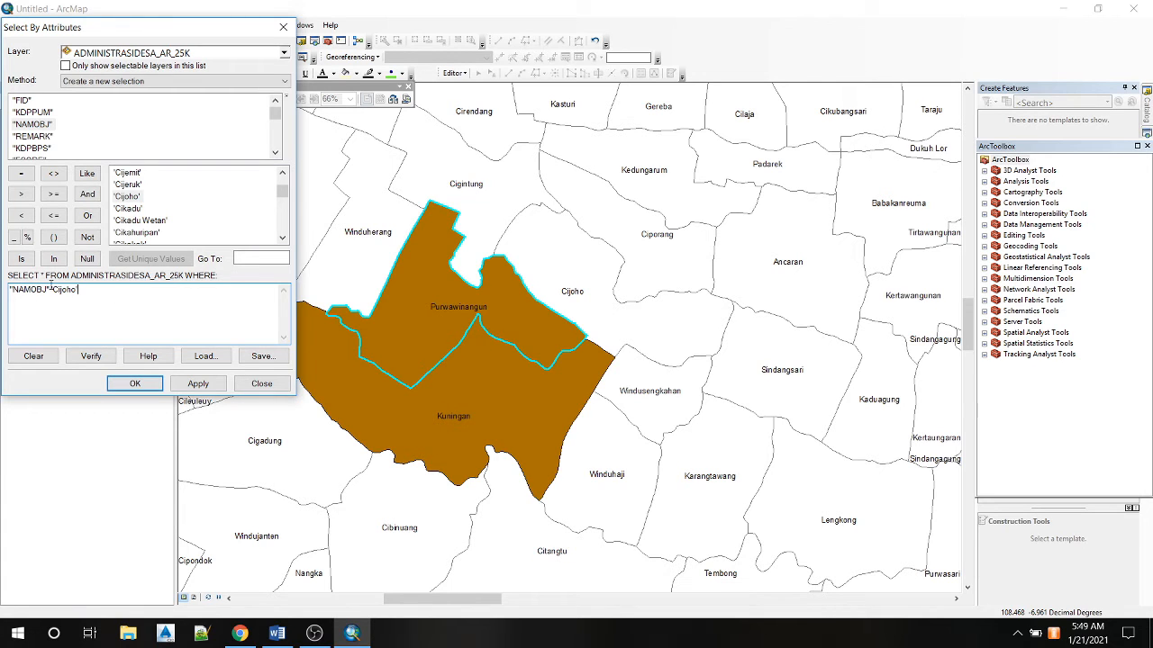
pyautogui.click(21, 172)
pyautogui.click(135, 384)
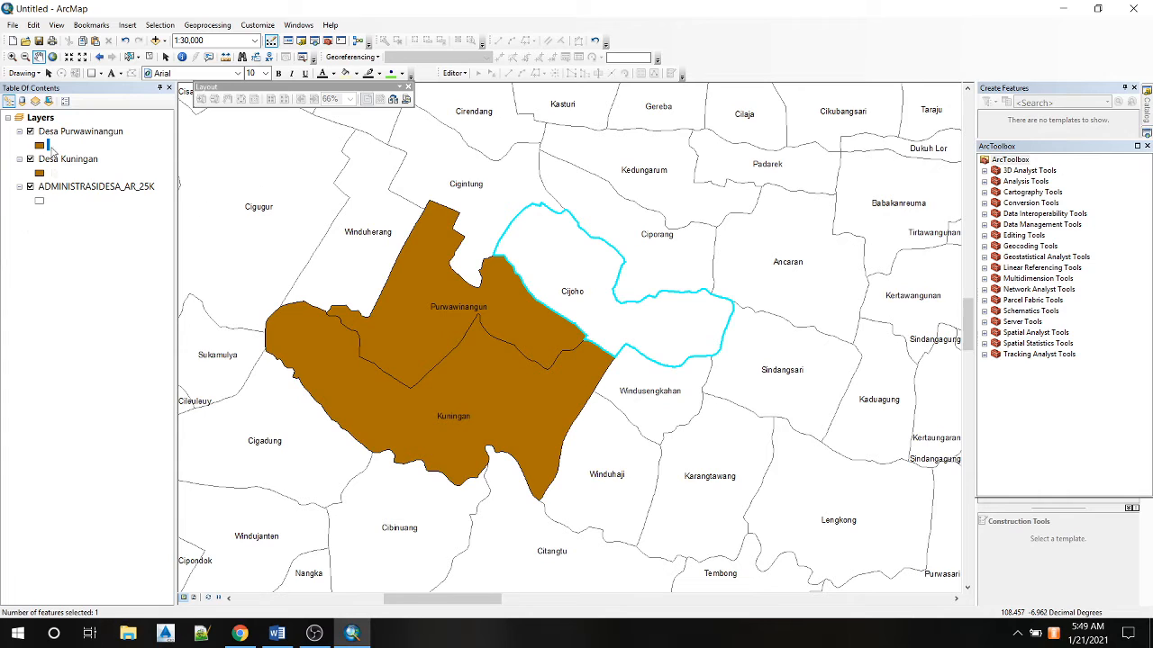
# Export the selected Cijoho feature of ADMINISTRASIDESA_AR_25K to Export_Output_4.shp and add it to the map as a layer.
pyautogui.rightClick(61, 189)
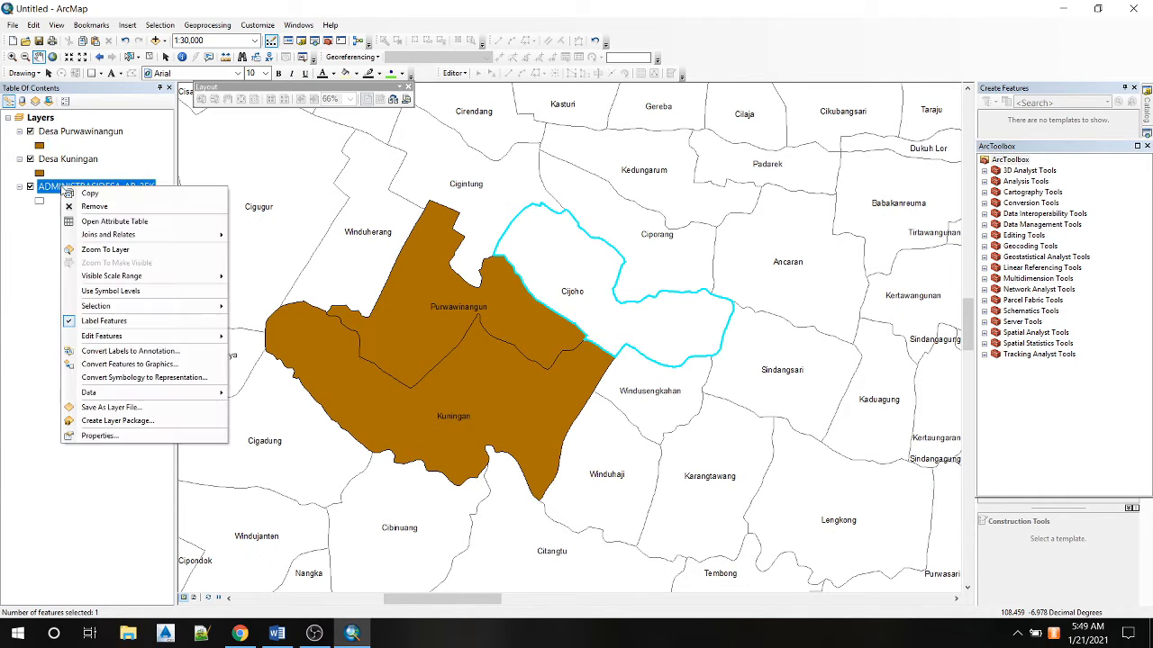
pyautogui.moveTo(172, 311)
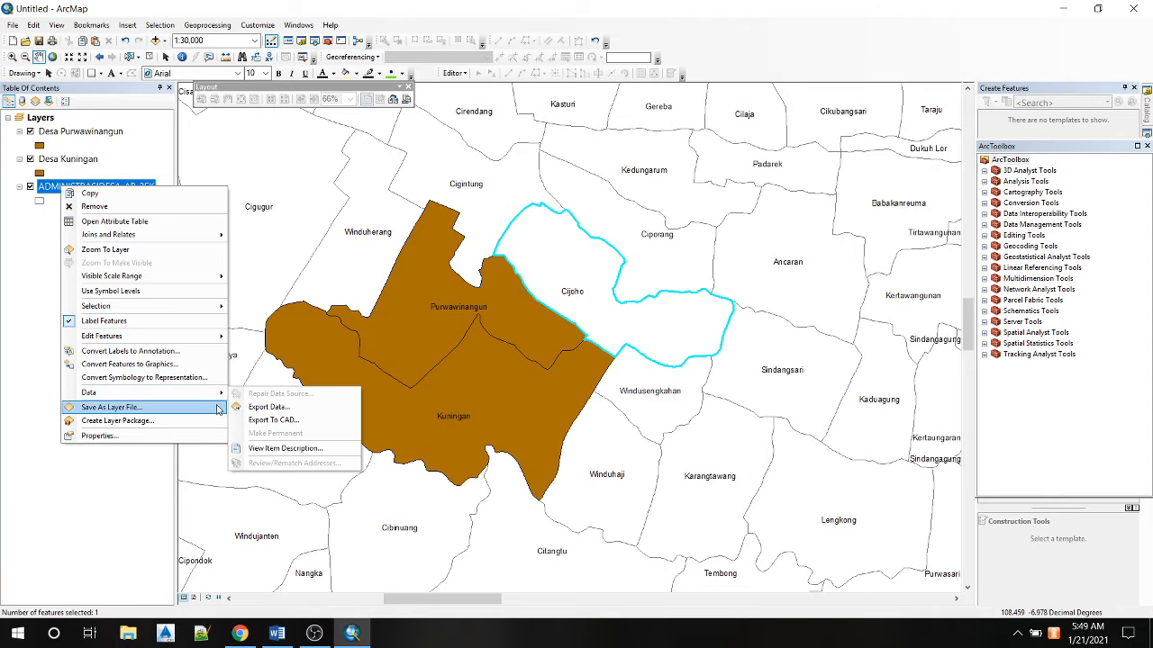
pyautogui.click(268, 407)
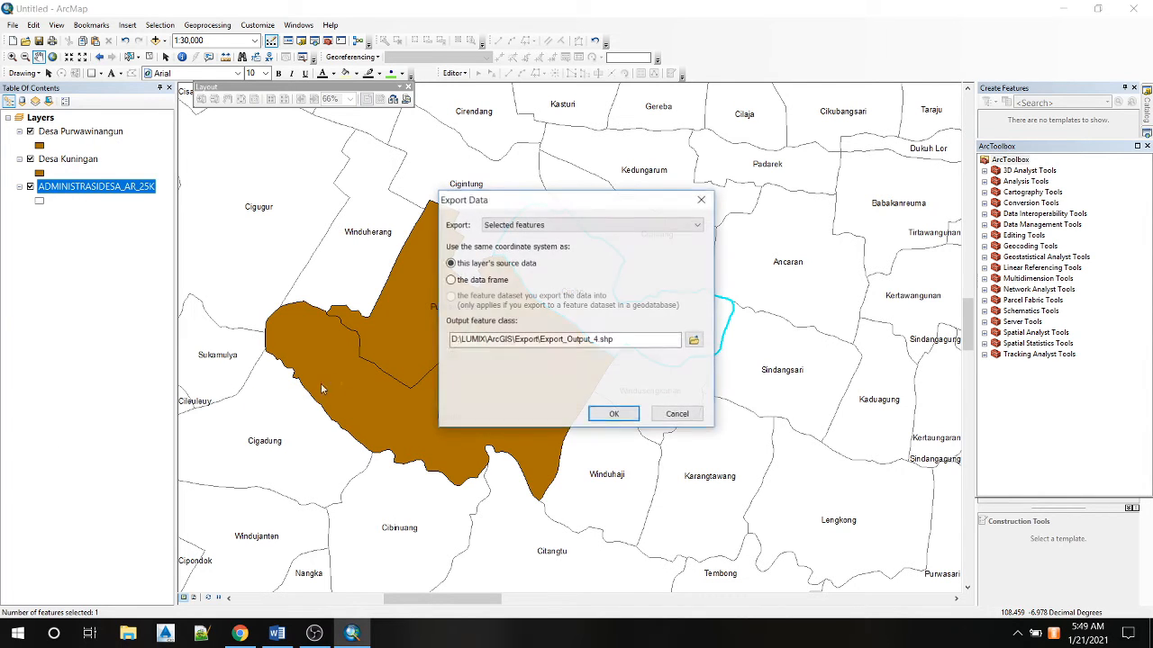
pyautogui.click(615, 415)
pyautogui.click(618, 372)
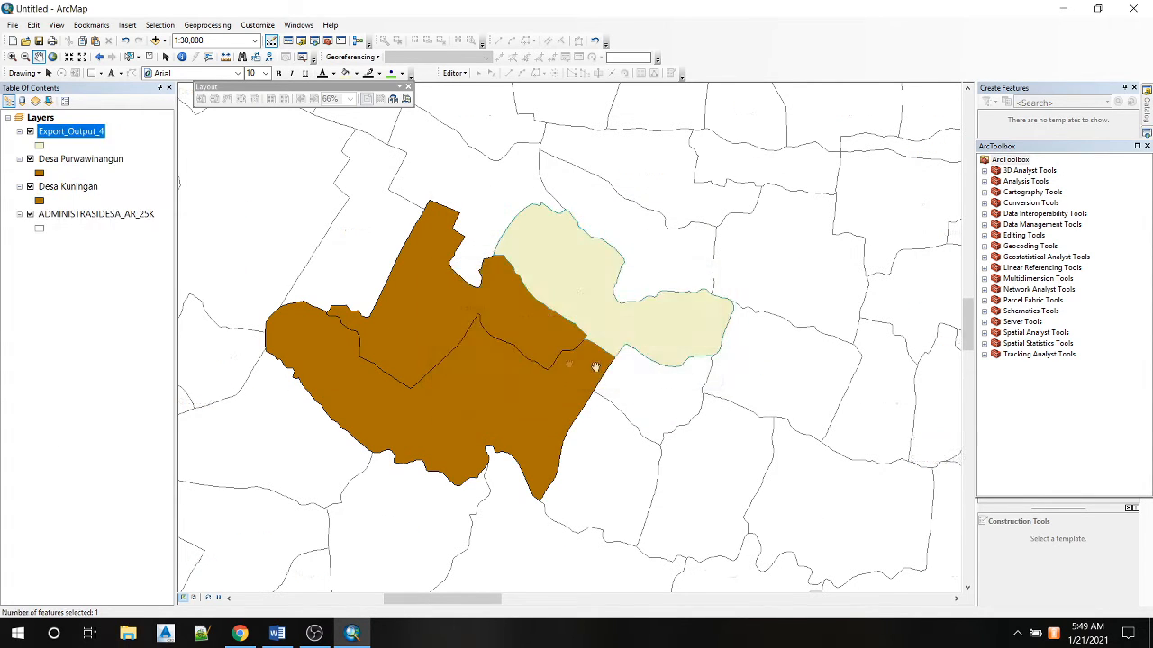
# Rename the Export_Output_4 layer as Desa Cijoho.
pyautogui.click(81, 133)
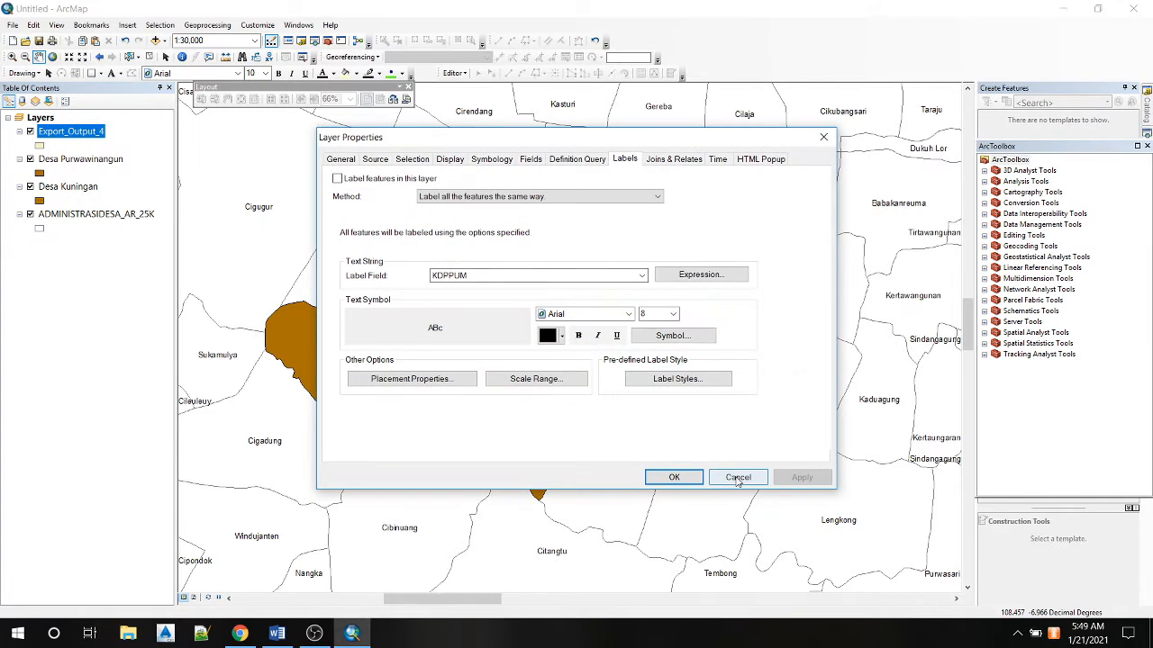
pyautogui.click(738, 478)
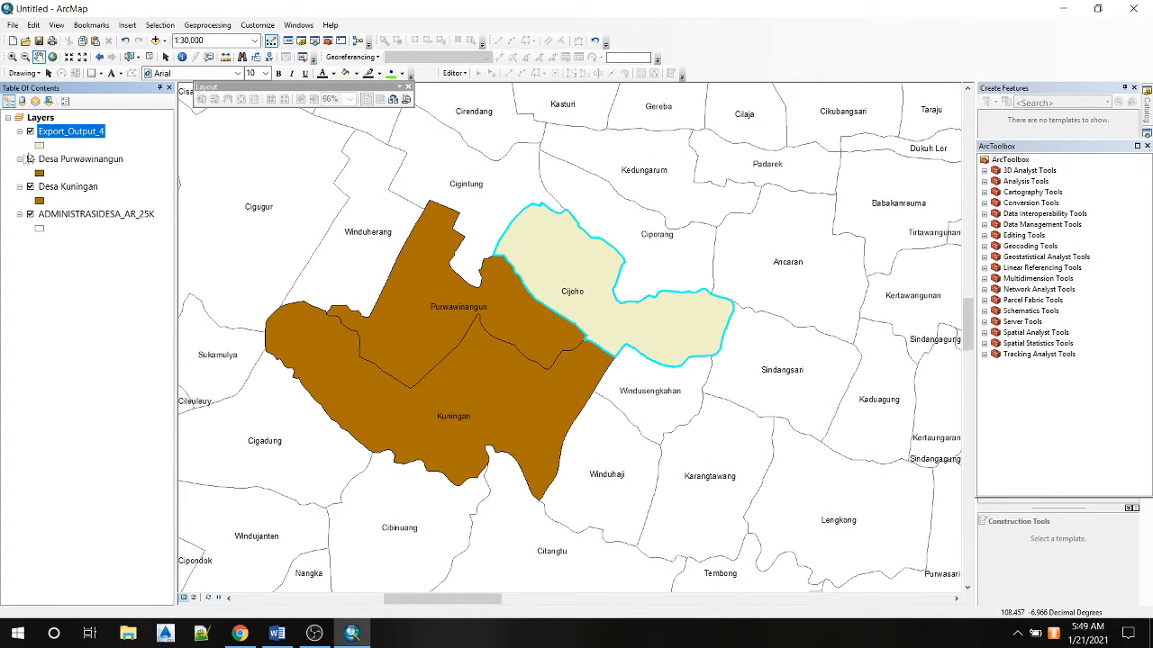
pyautogui.click(65, 134)
pyautogui.write('Desa')
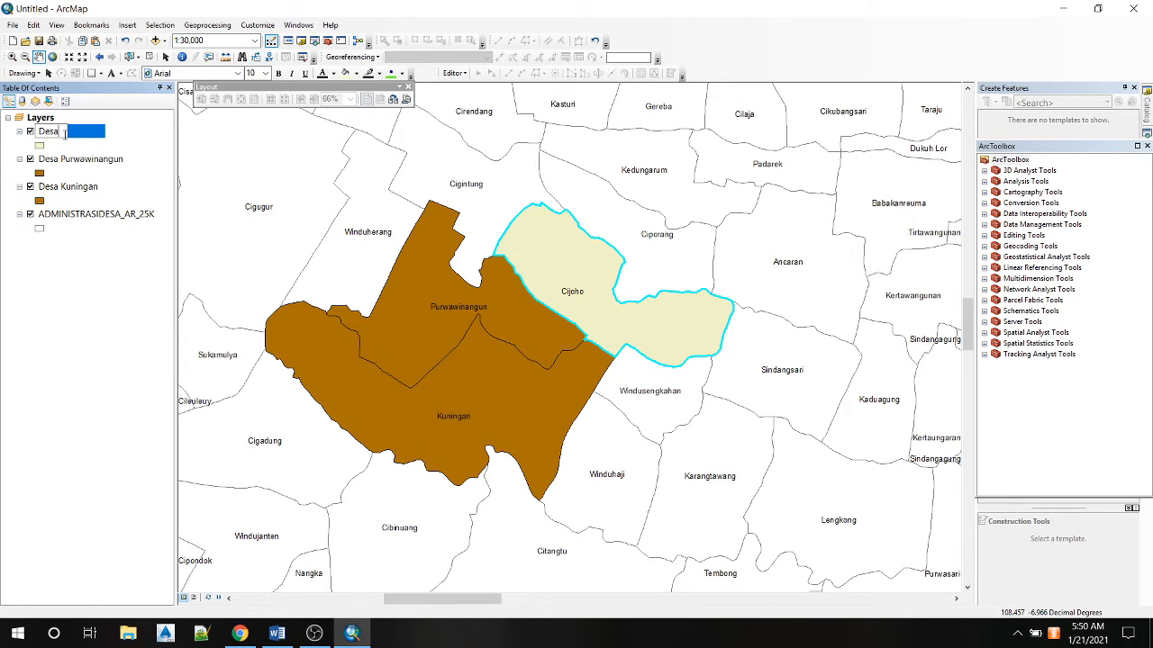
pyautogui.write(' Cijoho')
pyautogui.press('Return')
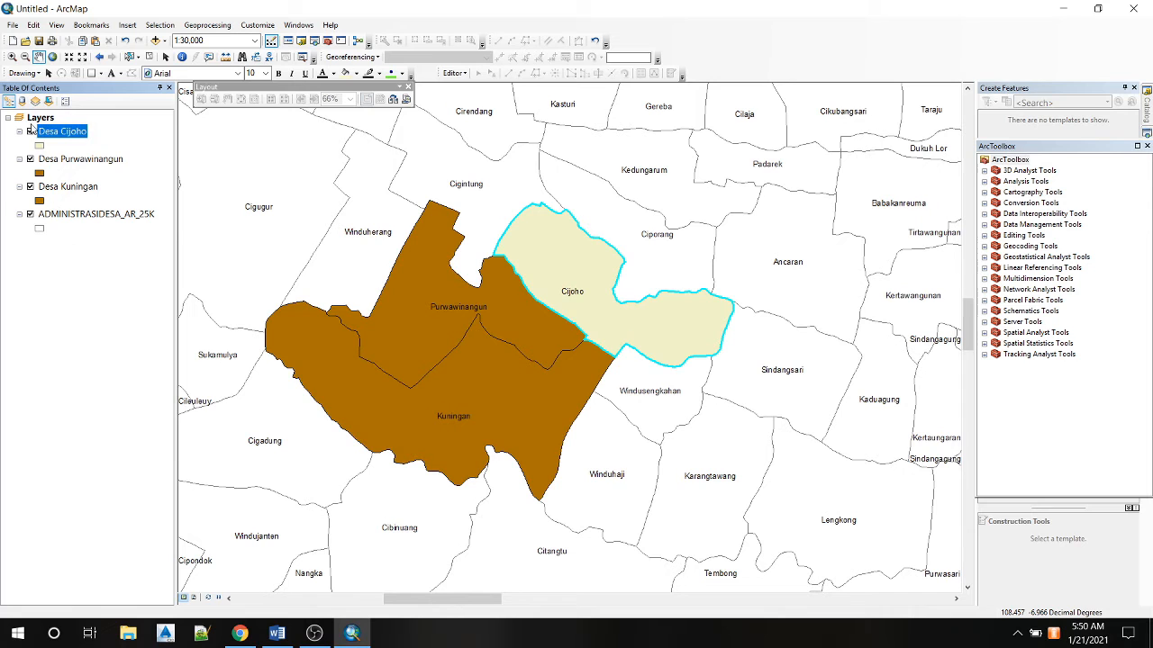
# Give the Desa Cijoho layer a black outline and a Mango fill.
pyautogui.click(40, 147)
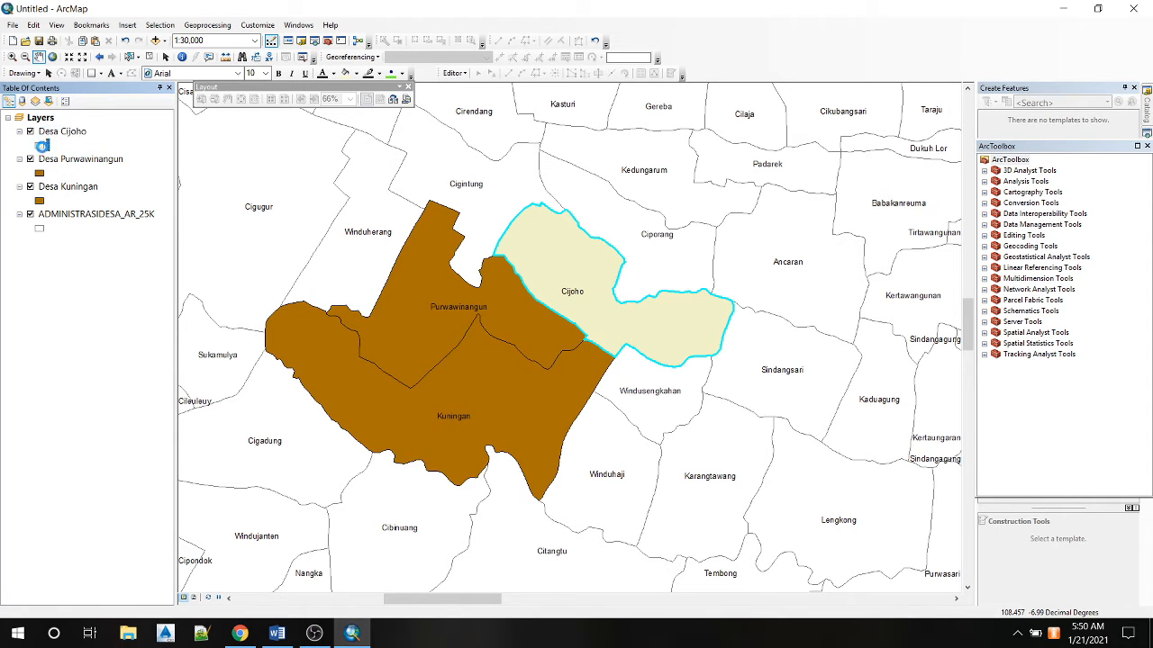
pyautogui.click(714, 311)
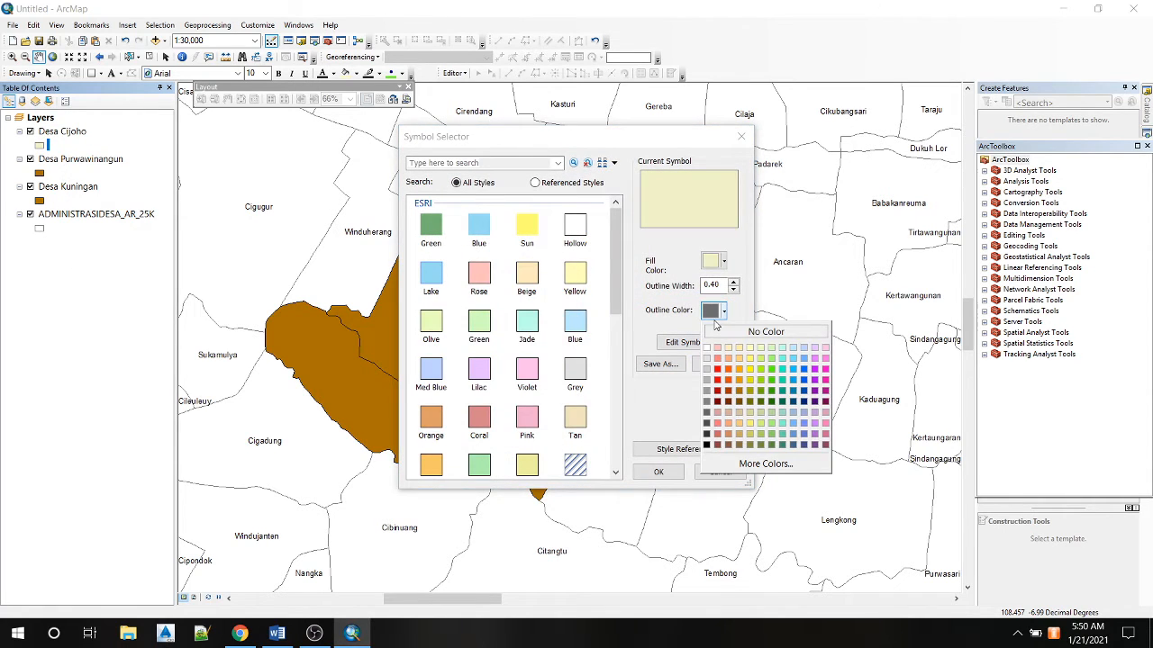
pyautogui.click(707, 445)
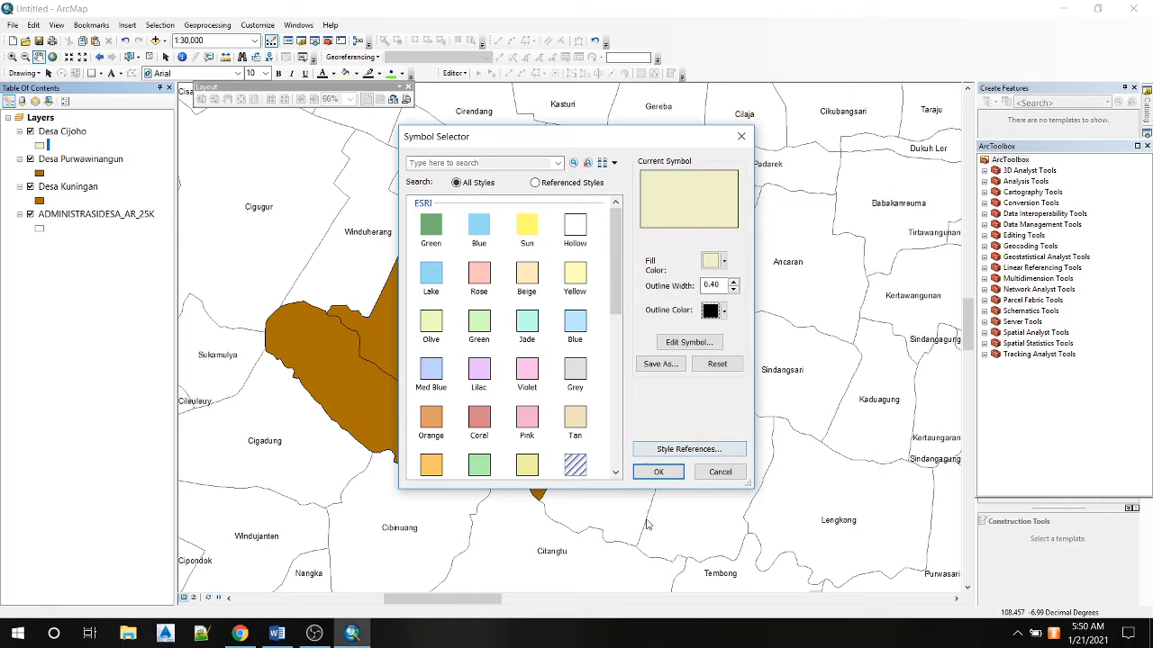
pyautogui.click(712, 261)
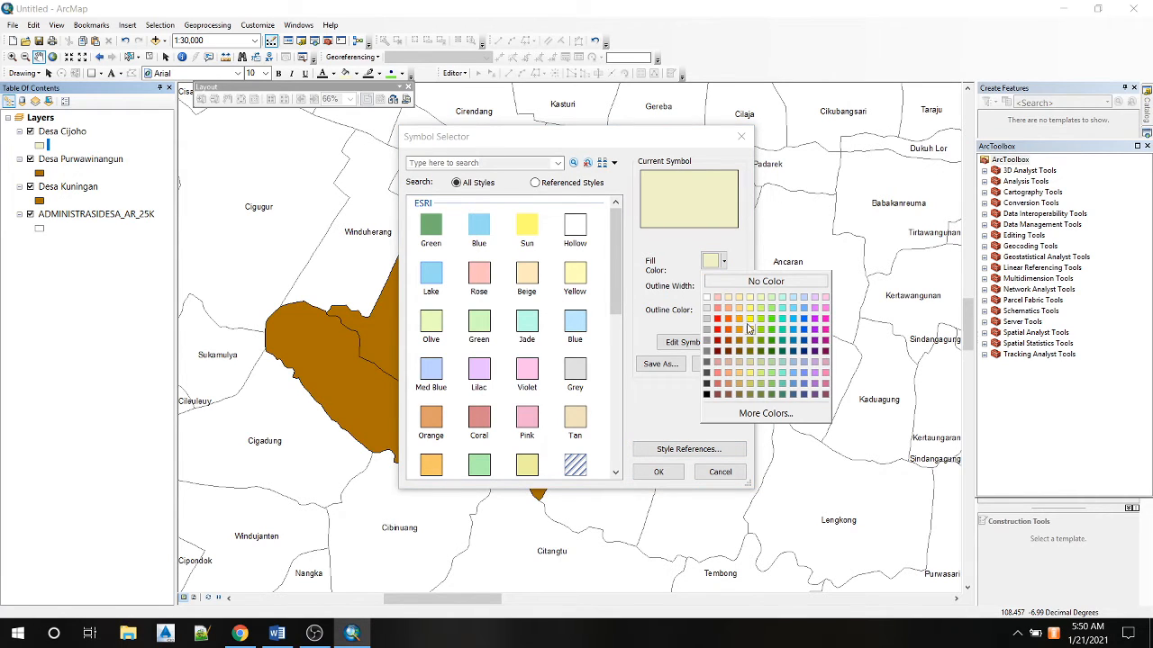
pyautogui.click(747, 328)
pyautogui.click(711, 261)
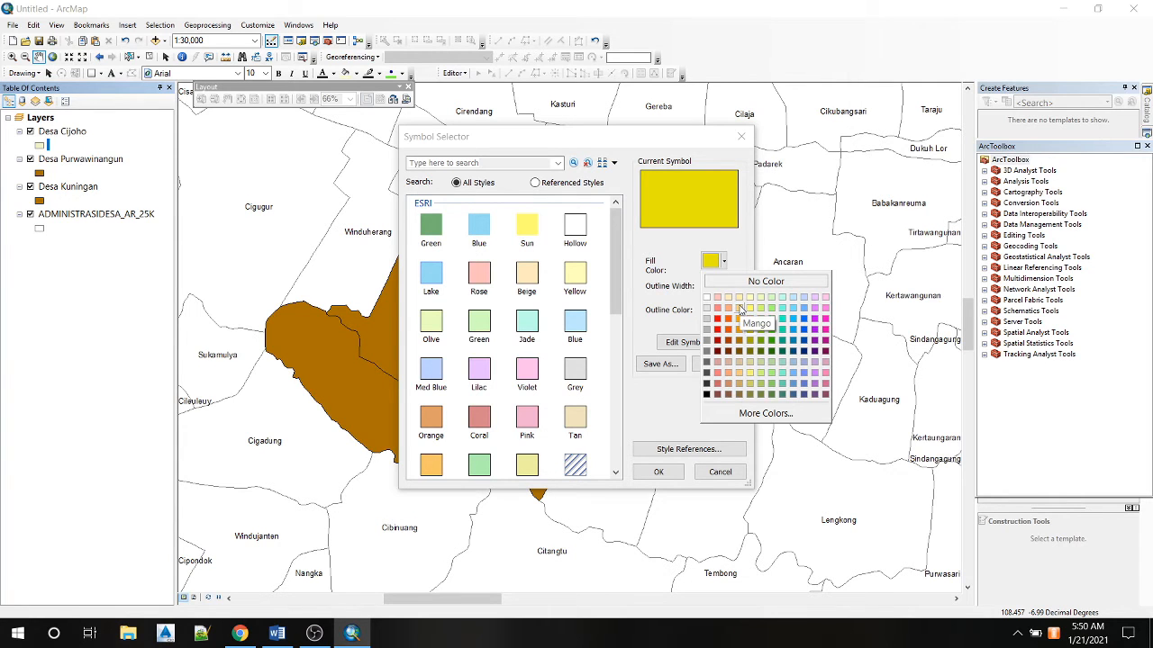
pyautogui.click(740, 308)
pyautogui.click(658, 472)
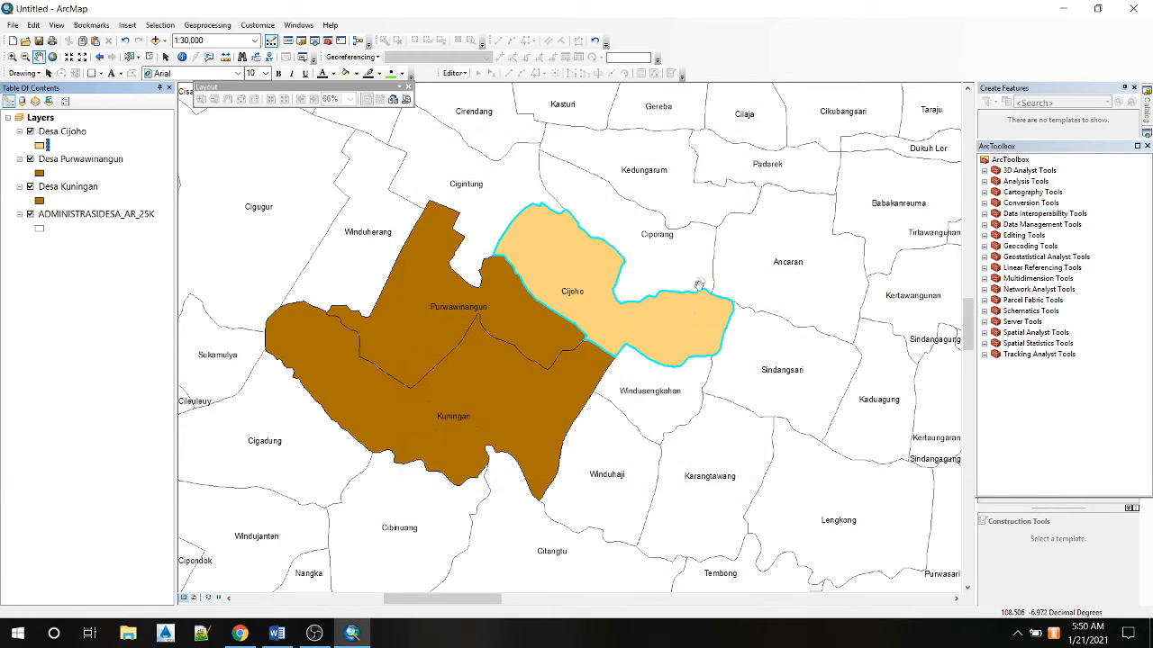
# Switch to the layout view and select the data frame to inspect how the map sits on the page.
pyautogui.scroll(-1, 753, 279)
pyautogui.moveTo(518, 364); pyautogui.dragTo(706, 293)
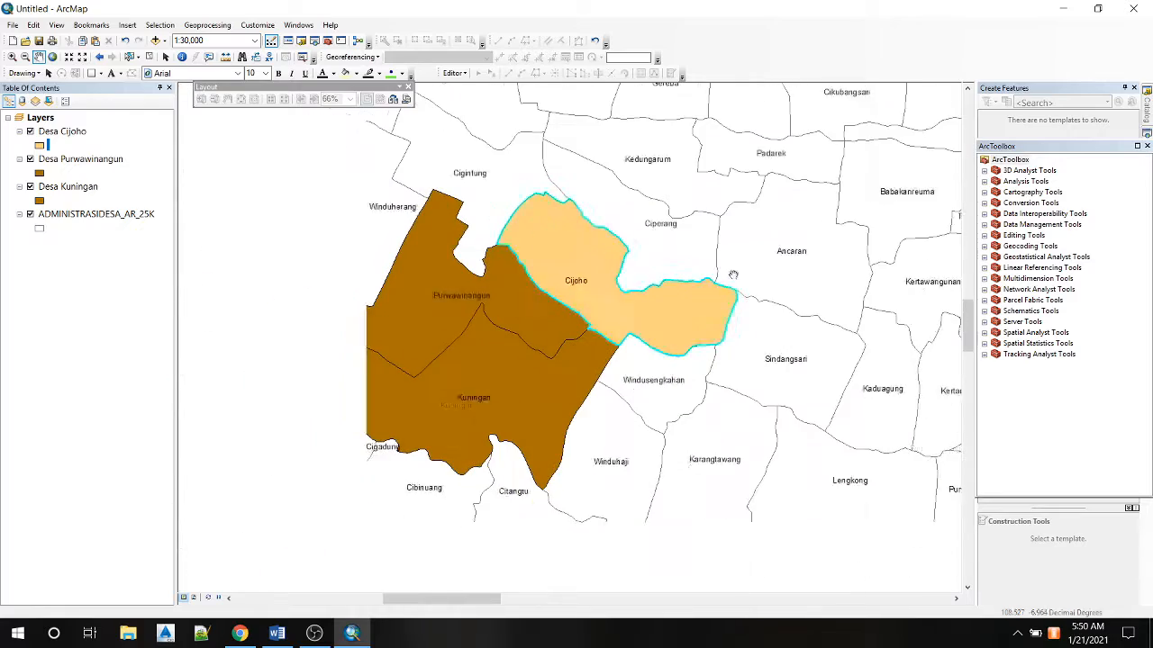
pyautogui.moveTo(444, 322); pyautogui.dragTo(513, 333)
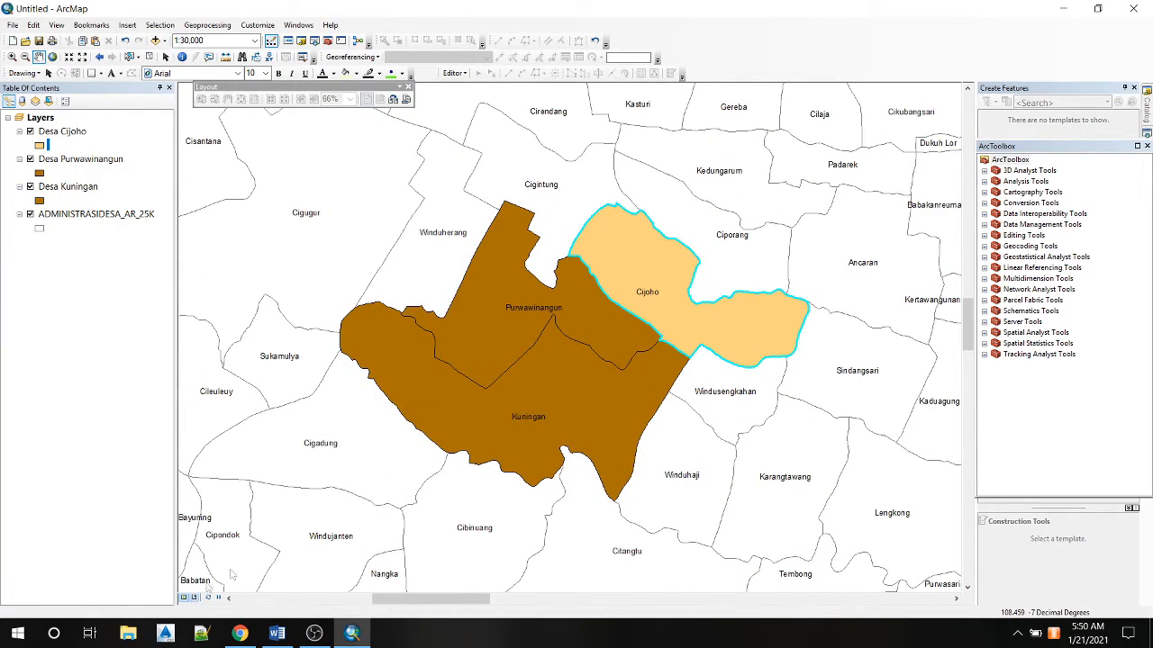
pyautogui.click(194, 597)
pyautogui.moveTo(823, 487); pyautogui.dragTo(829, 350)
pyautogui.scroll(-1, 804, 326)
pyautogui.scroll(2, 691, 465)
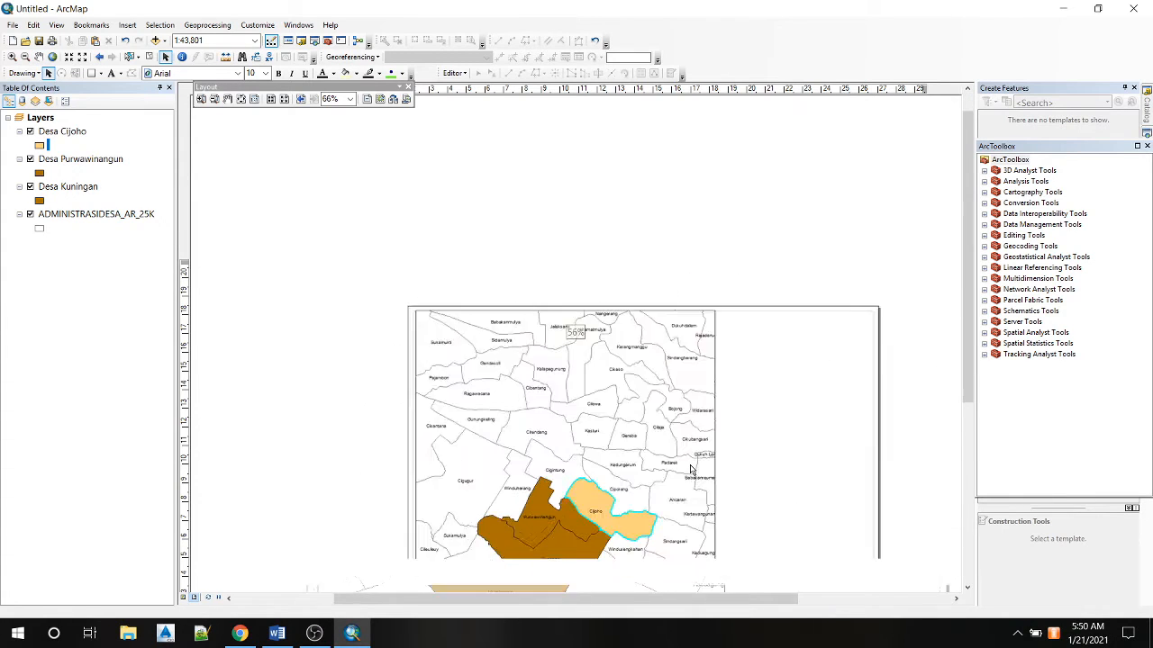
pyautogui.scroll(1, 691, 469)
pyautogui.moveTo(970, 220); pyautogui.dragTo(919, 363)
pyautogui.click(646, 491)
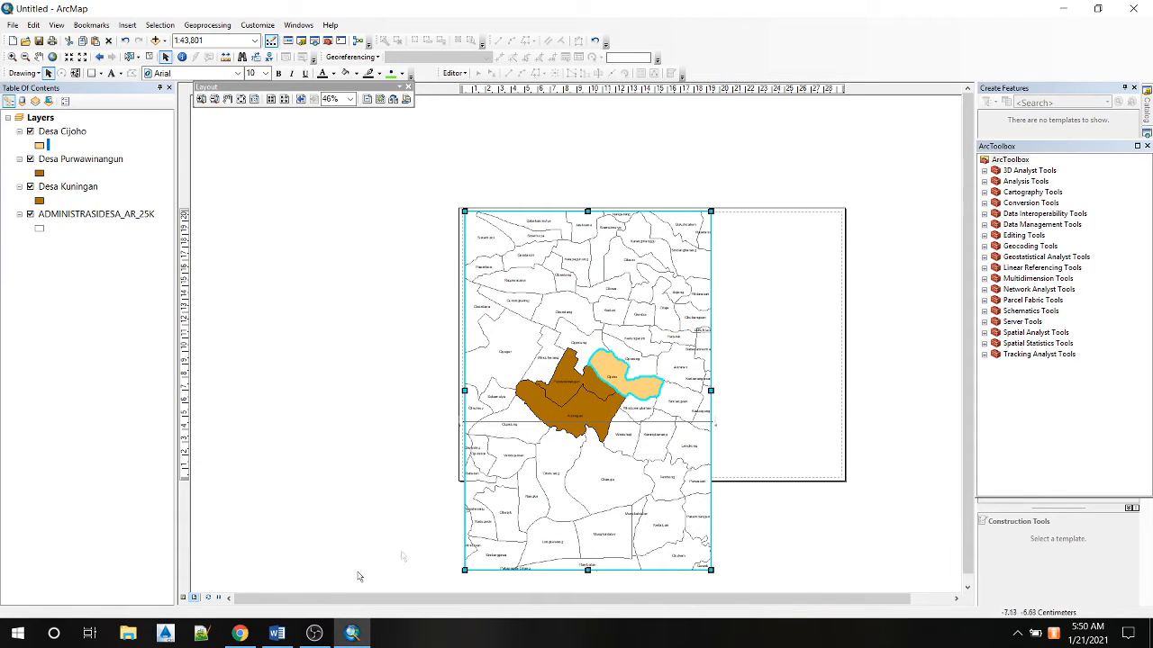
# Enlarge the map to a scale of 1:25,000 in the data view and return to the layout view.
pyautogui.click(182, 598)
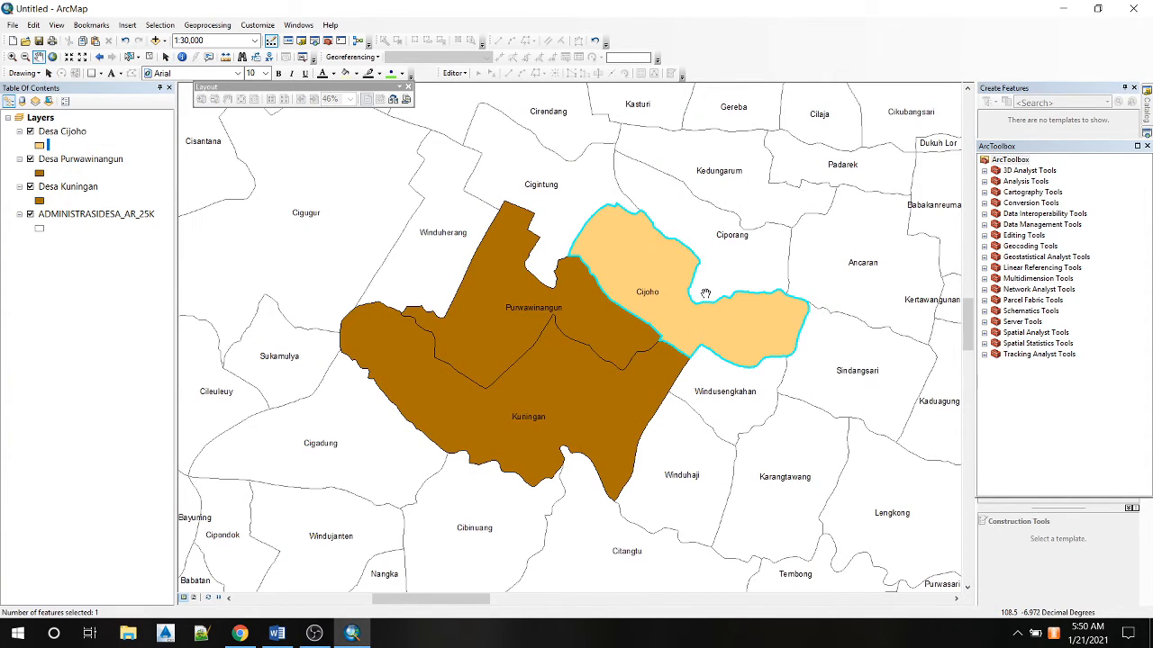
pyautogui.scroll(3, 705, 294)
pyautogui.scroll(-4, 705, 294)
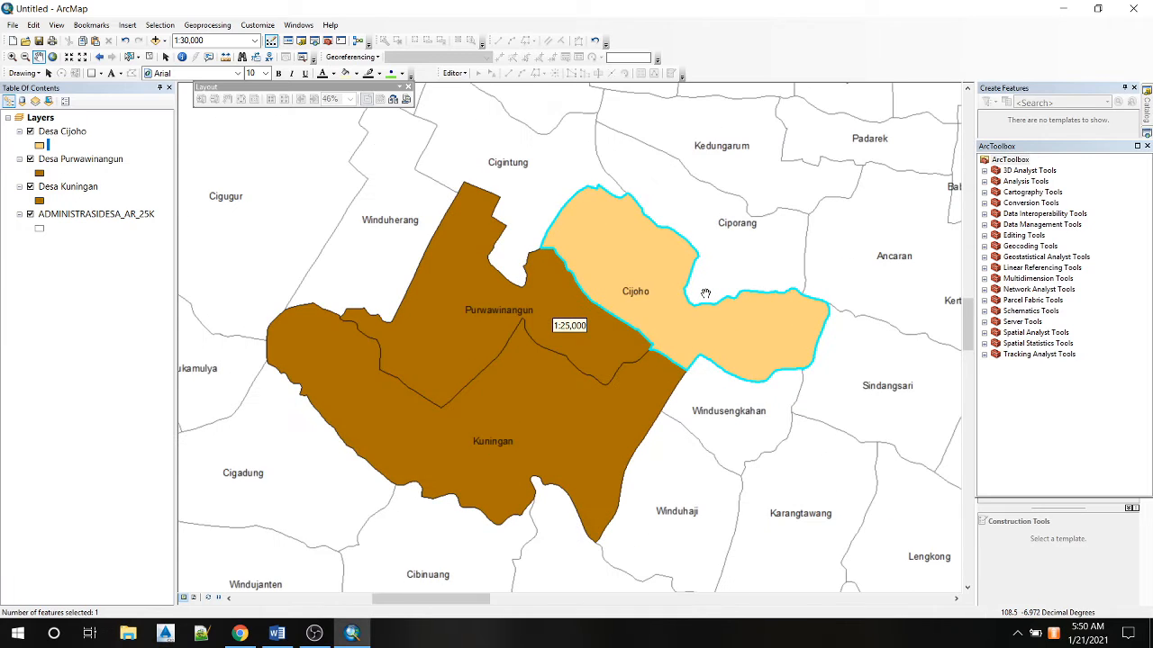
pyautogui.click(194, 597)
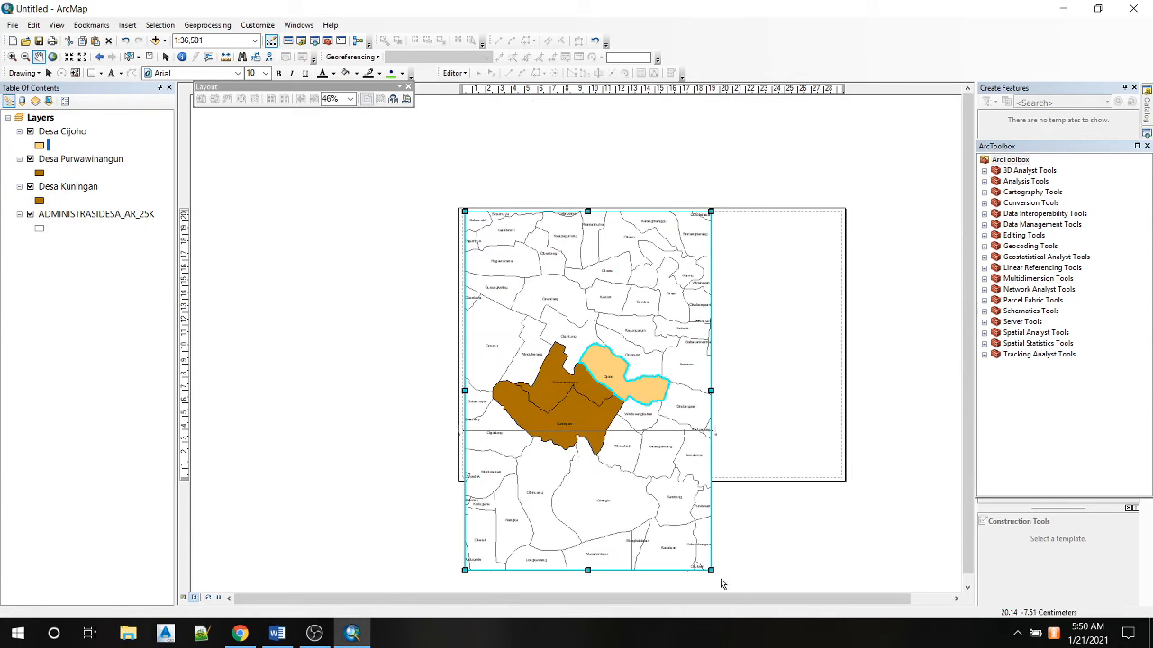
# Shrink the data frame to fit within the page's height and adjust its upper-right corner to the page margin.
pyautogui.moveTo(712, 569); pyautogui.dragTo(665, 477)
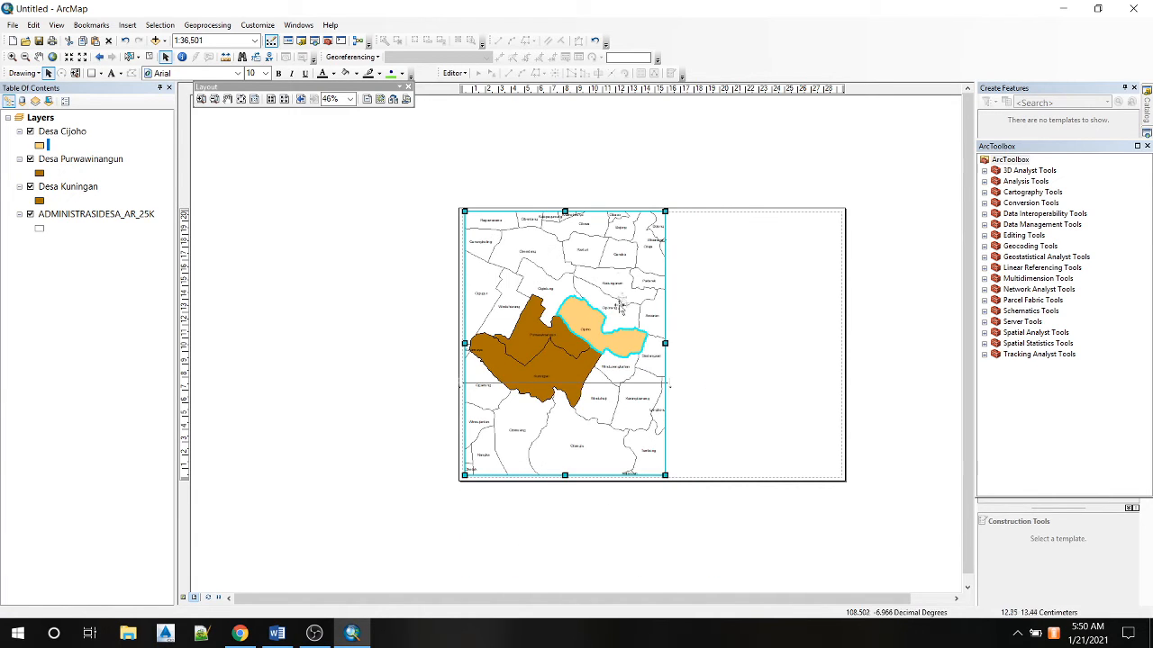
pyautogui.scroll(1, 733, 201)
pyautogui.scroll(1, 691, 218)
pyautogui.scroll(-4, 667, 216)
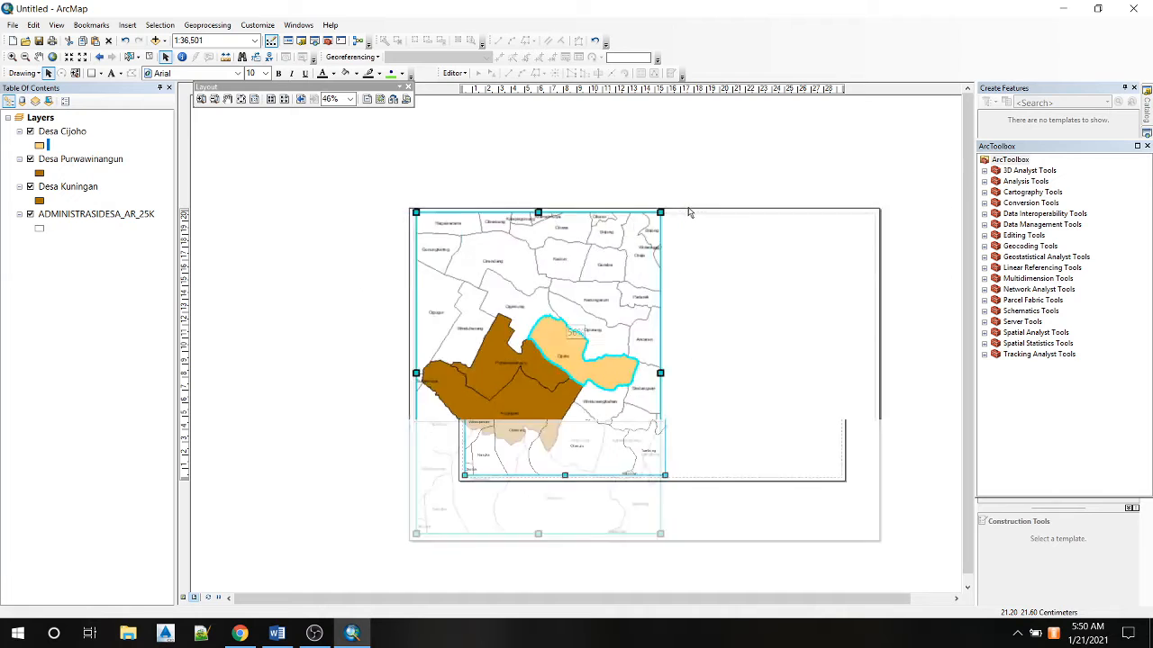
pyautogui.scroll(-2, 690, 217)
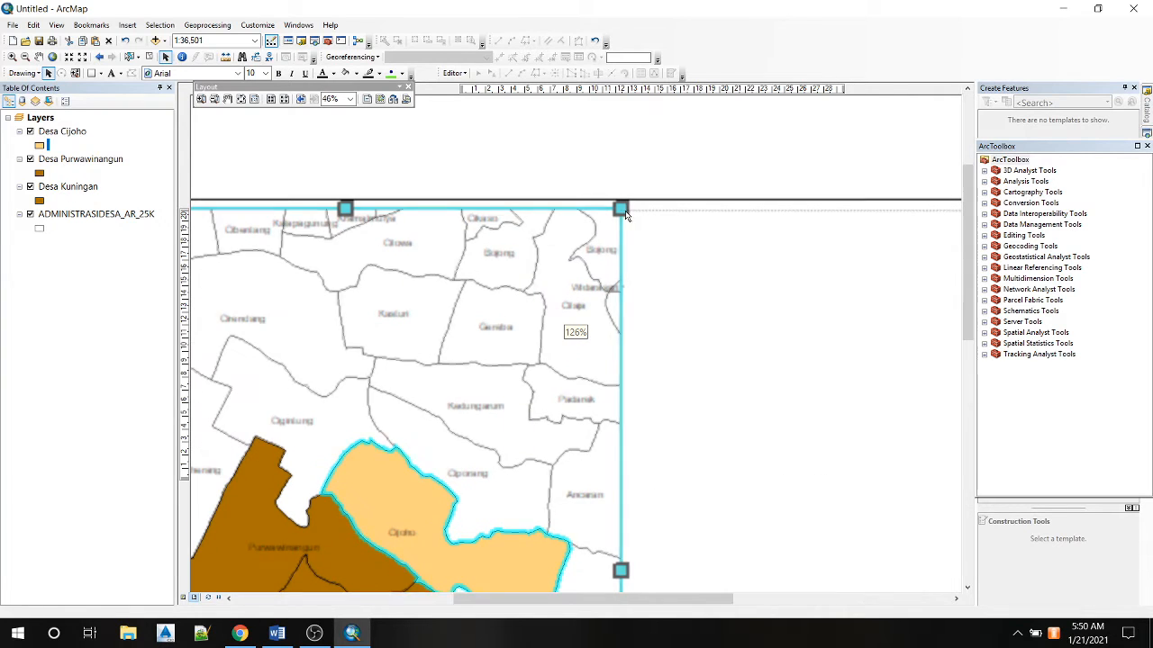
pyautogui.moveTo(622, 208); pyautogui.dragTo(616, 212)
# Open the data frame's grid settings and accept them with the Measured Grid enabled.
pyautogui.rightClick(539, 289)
pyautogui.click(603, 515)
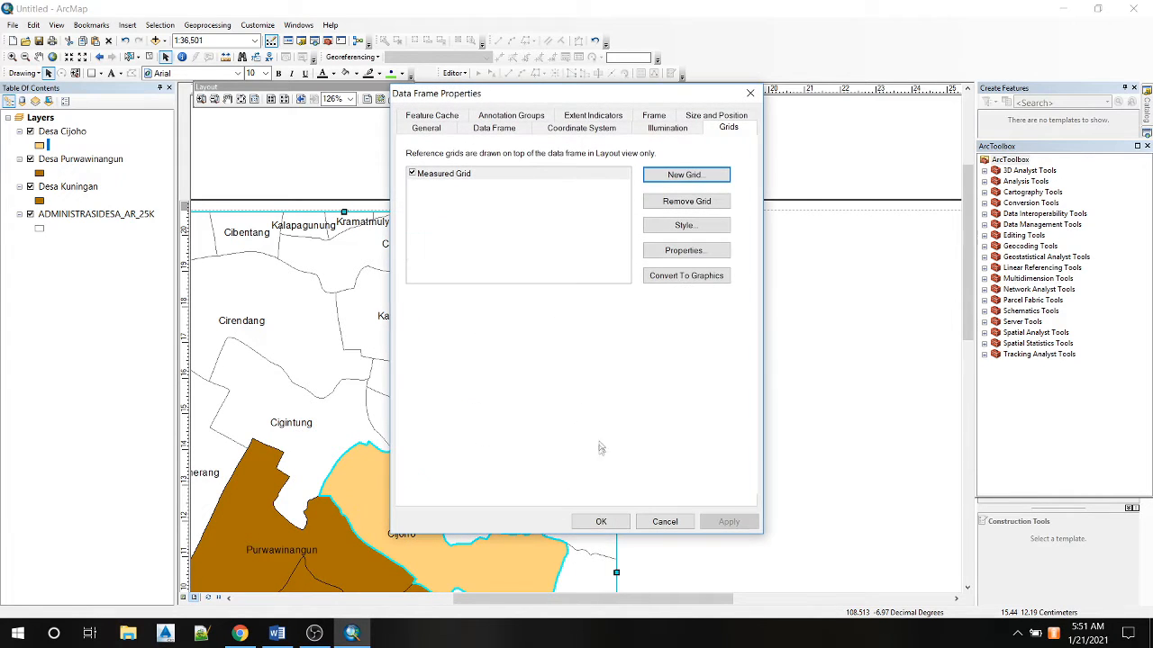
pyautogui.click(601, 522)
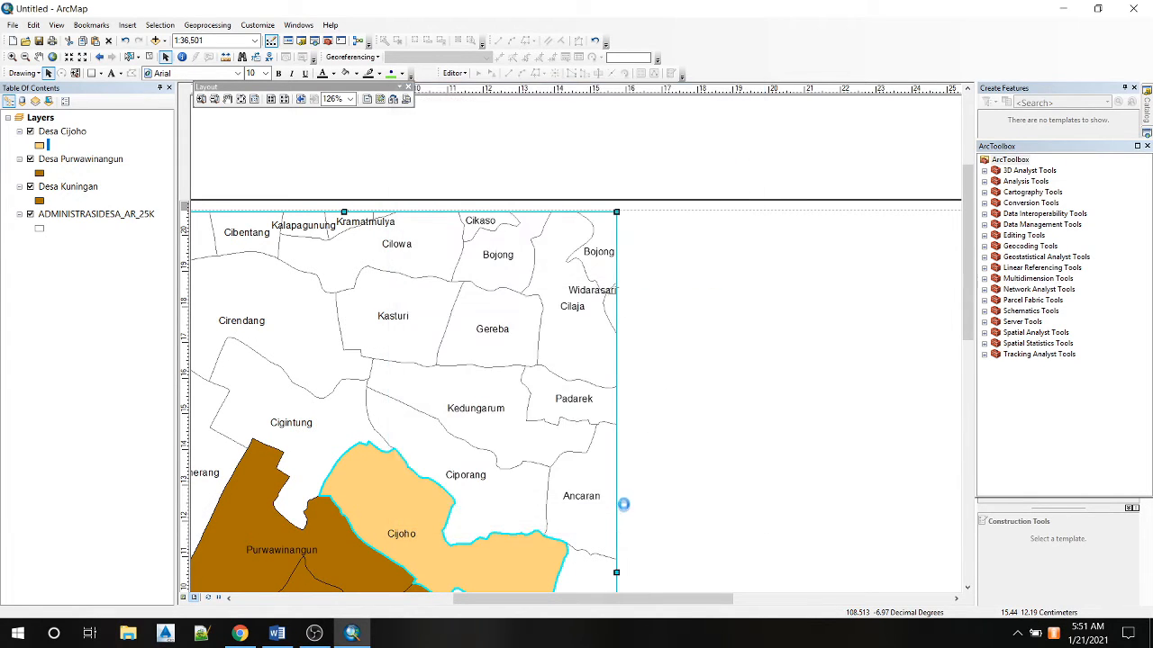
# Move the data frame inward from the page's top margin and remove its existing Measured Grid.
pyautogui.moveTo(429, 342); pyautogui.dragTo(561, 370)
pyautogui.rightClick(560, 370)
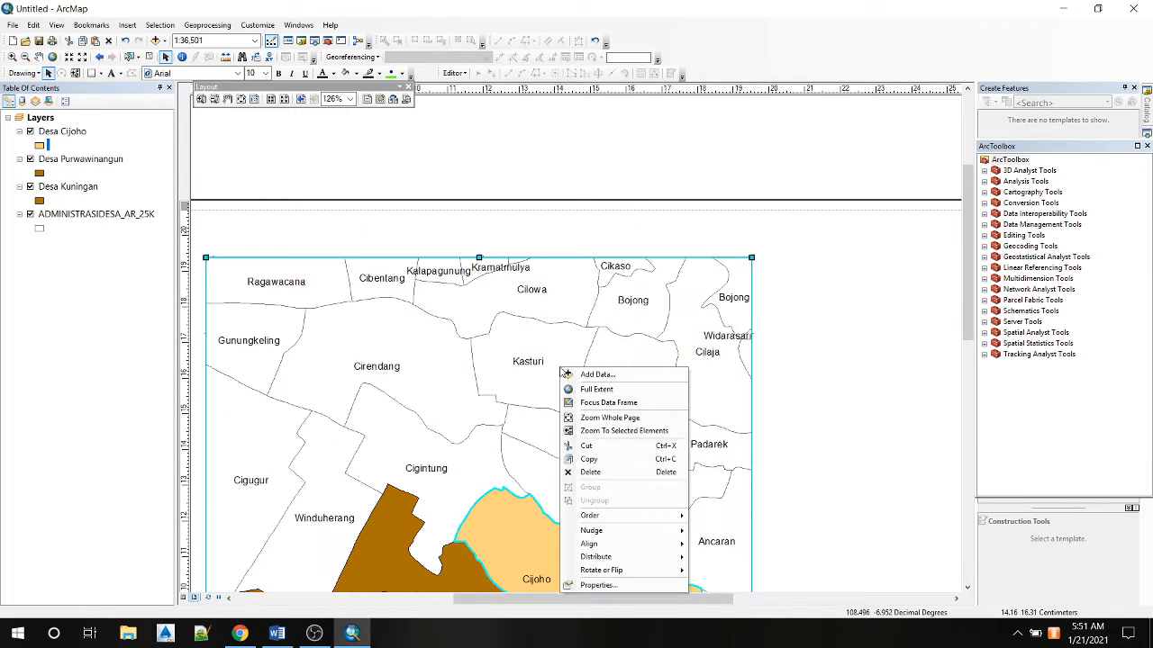
pyautogui.click(594, 583)
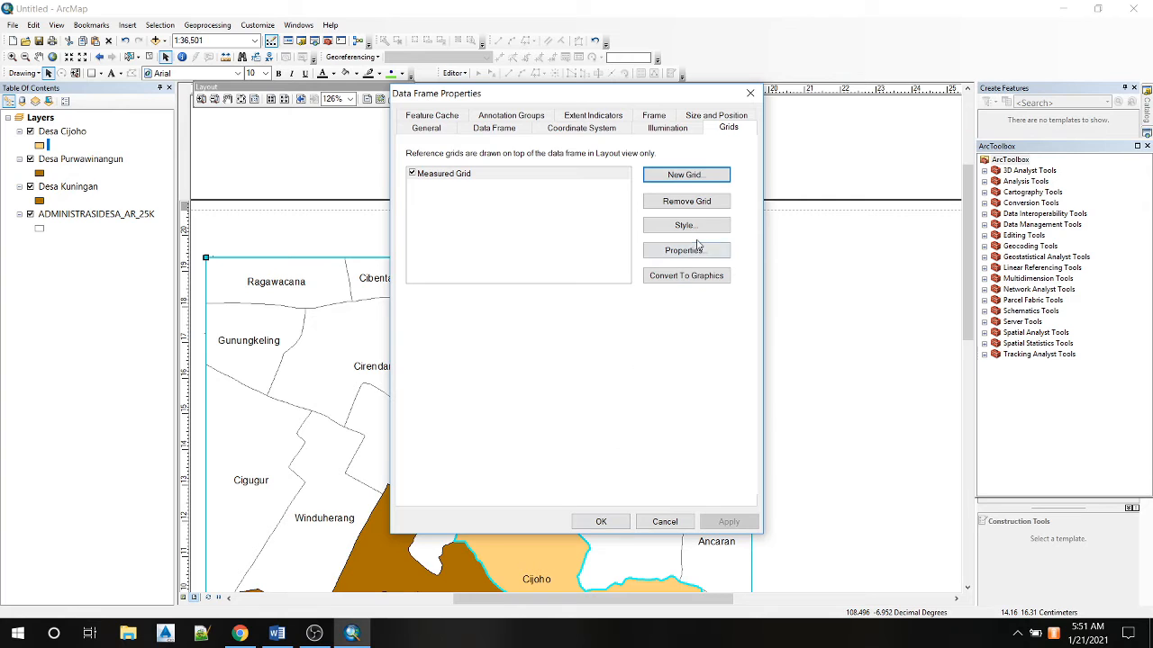
pyautogui.click(699, 203)
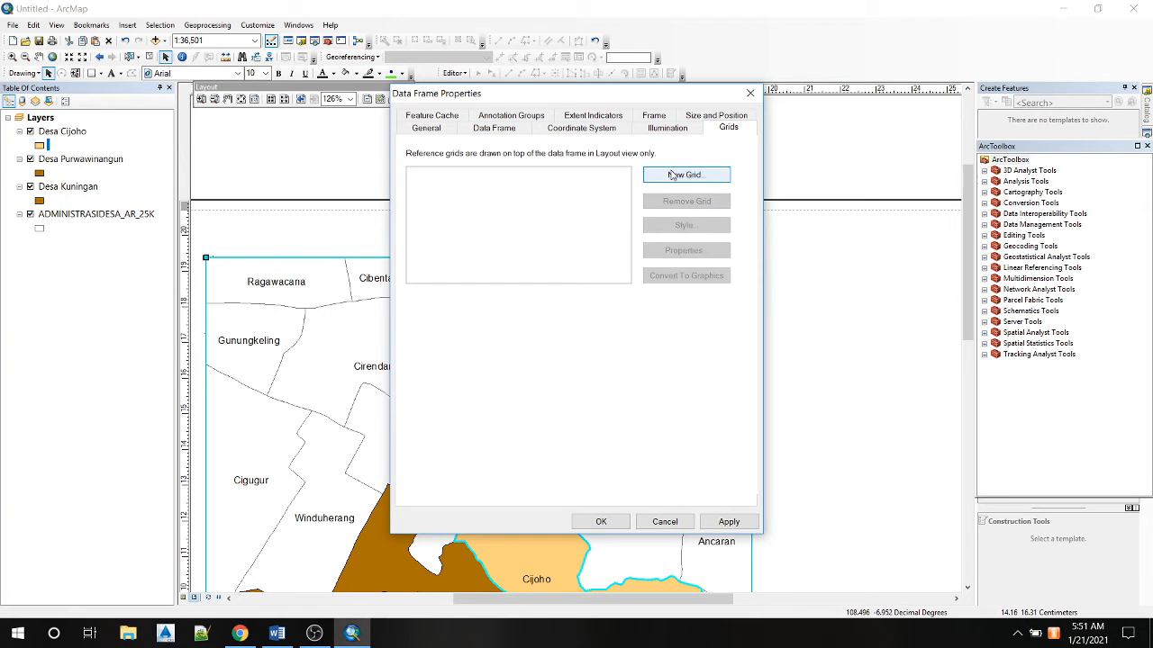
# Add a new Measured Grid to the data frame with the default axes and labels, stored as a fixed grid that updates with the data frame.
pyautogui.click(682, 175)
pyautogui.click(559, 267)
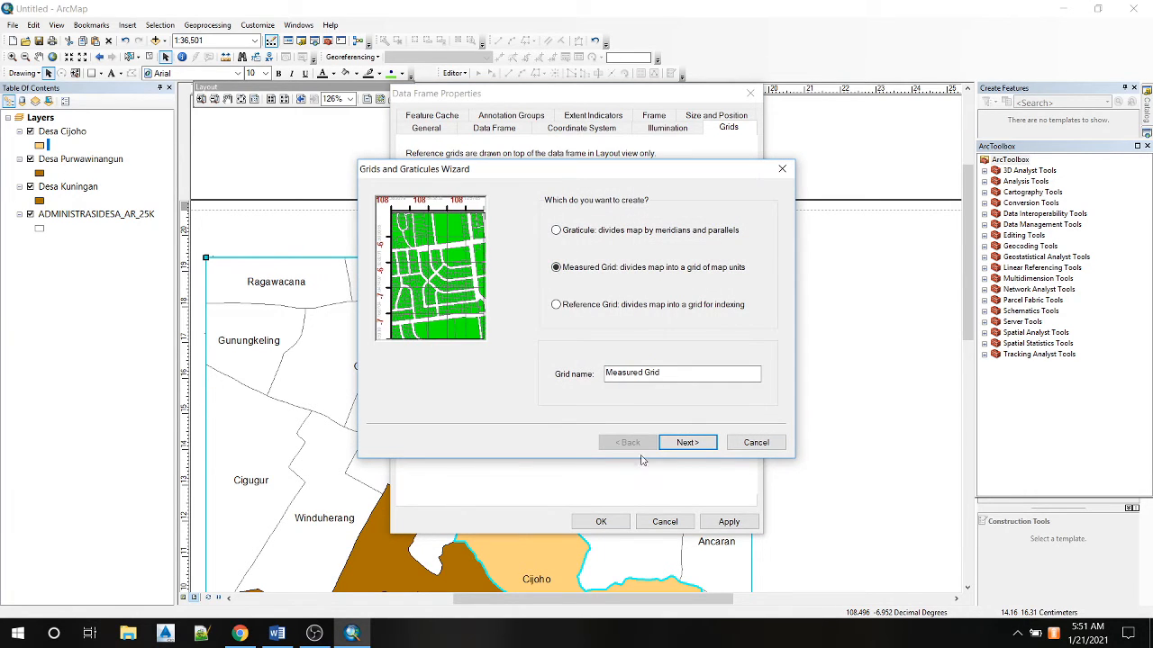
pyautogui.click(682, 444)
pyautogui.click(683, 443)
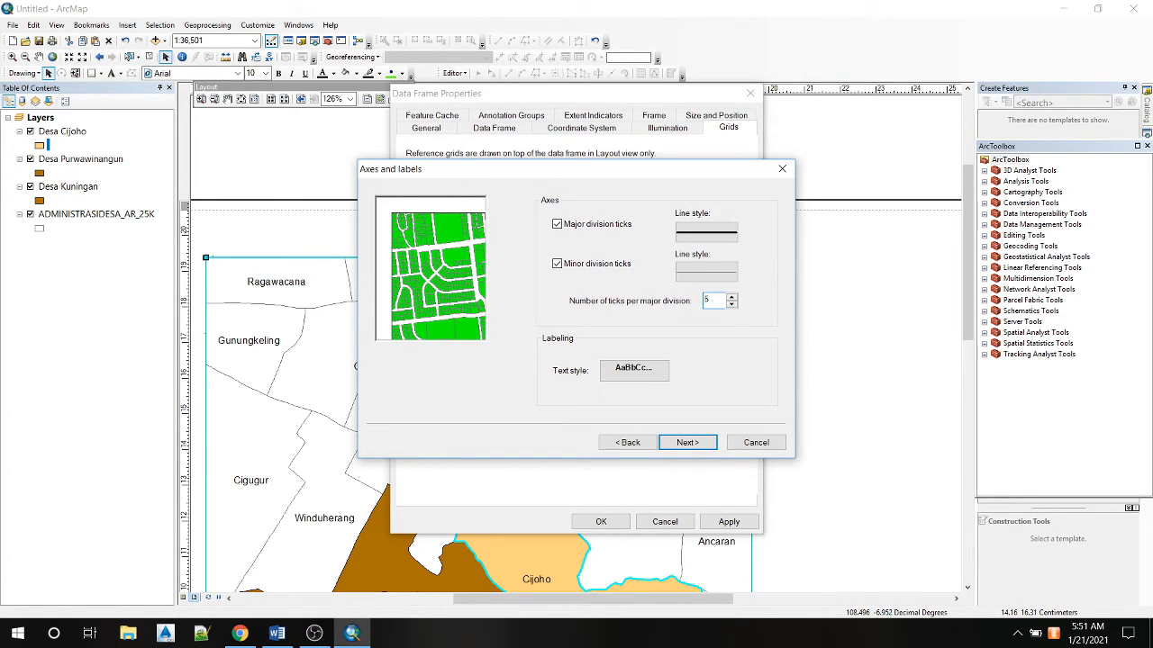
pyautogui.click(685, 442)
pyautogui.click(686, 442)
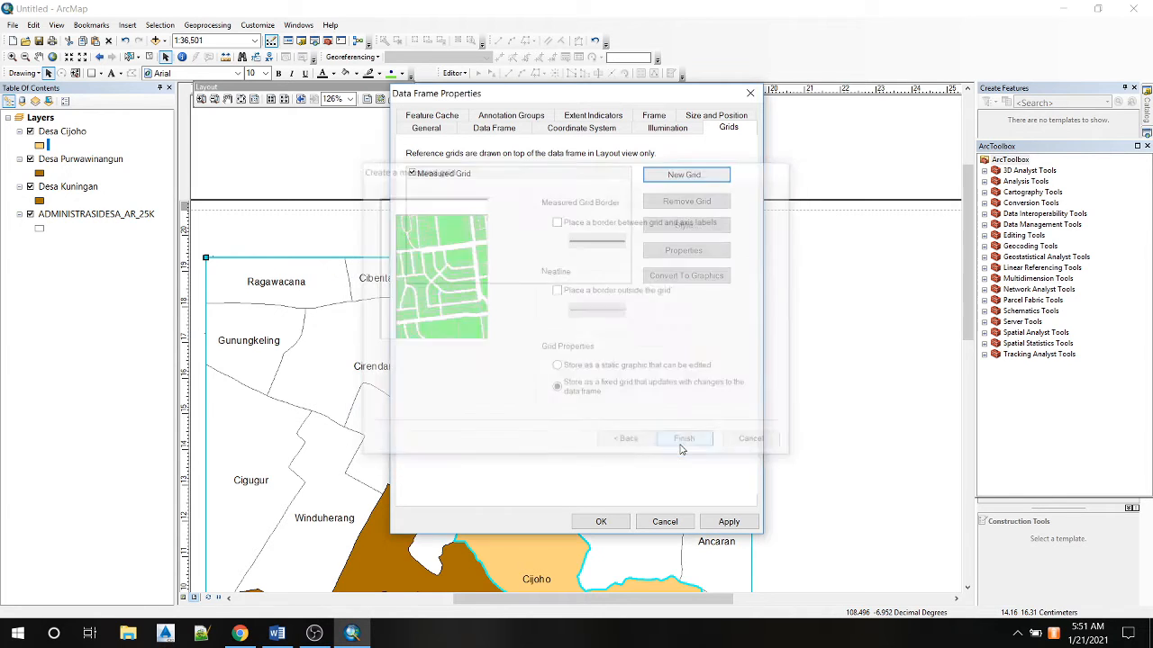
pyautogui.click(601, 522)
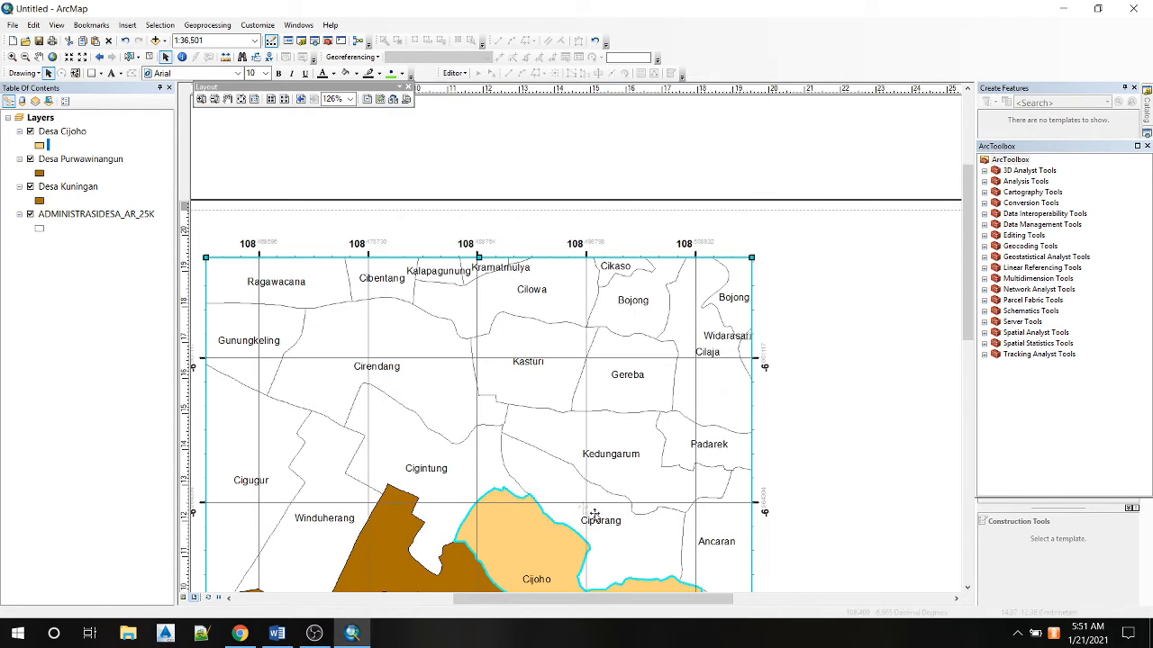
# Check the grid labels around the map and shift the data frame slightly toward the page's left margin.
pyautogui.scroll(2, 856, 316)
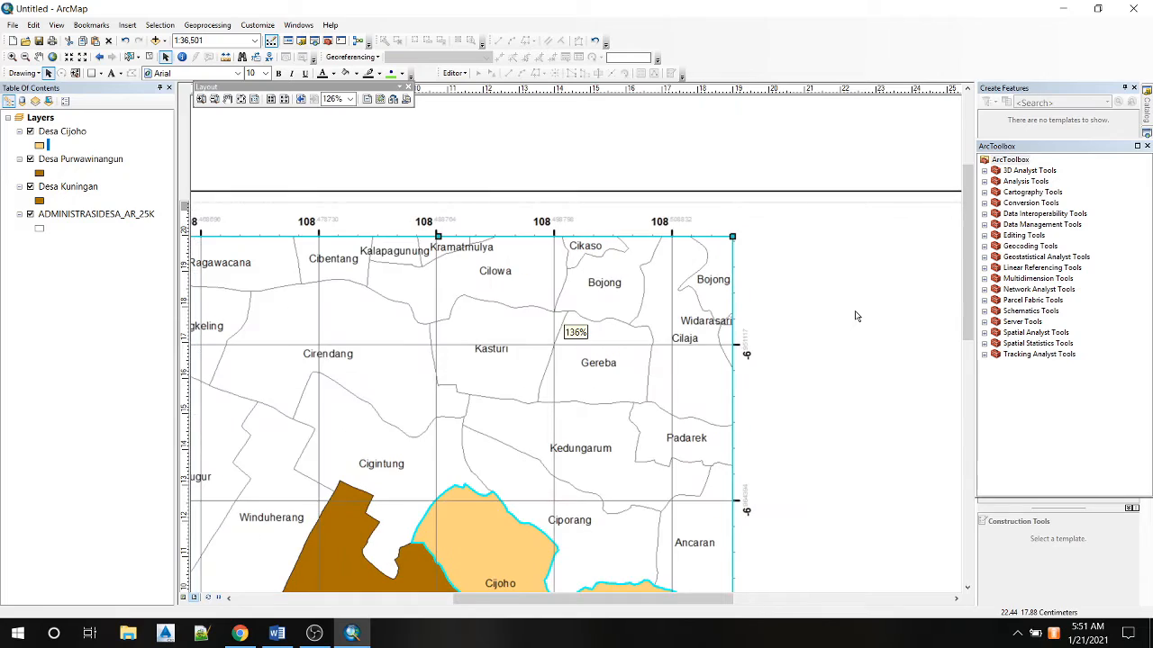
pyautogui.scroll(3, 854, 315)
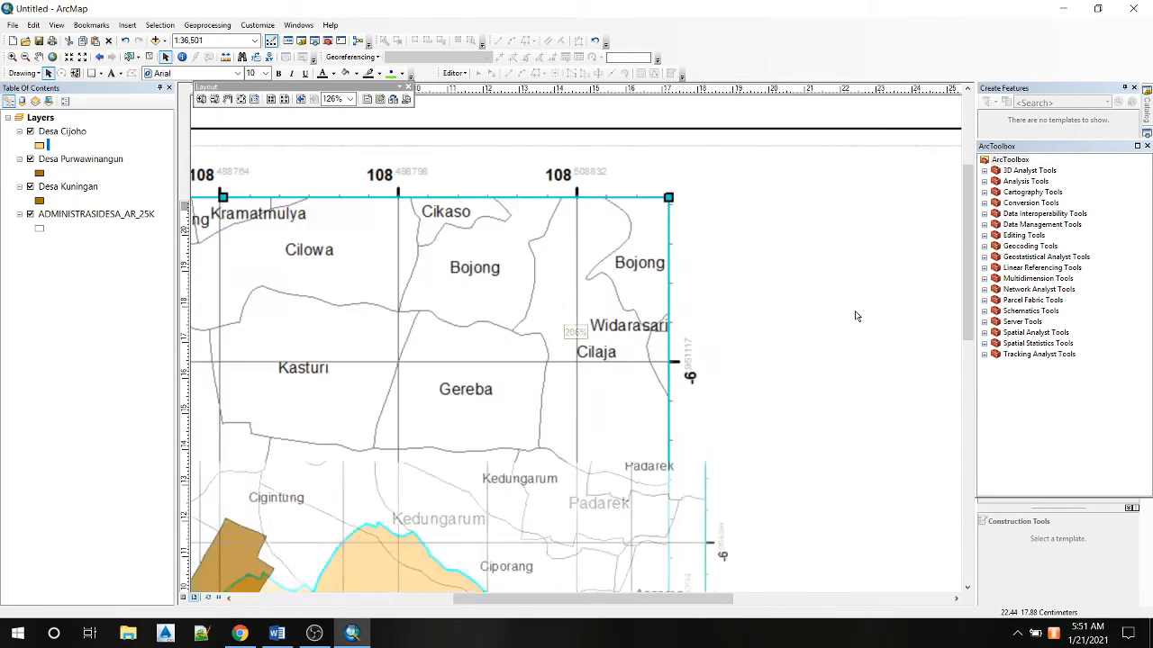
pyautogui.scroll(-5, 852, 315)
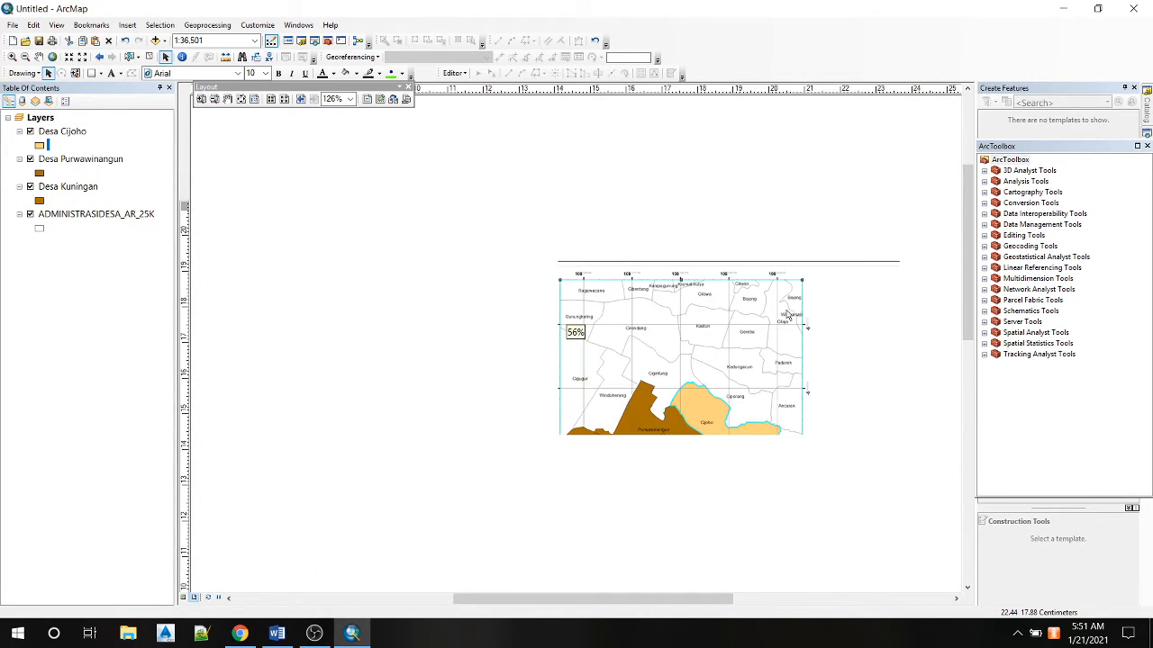
pyautogui.moveTo(591, 327); pyautogui.dragTo(566, 324)
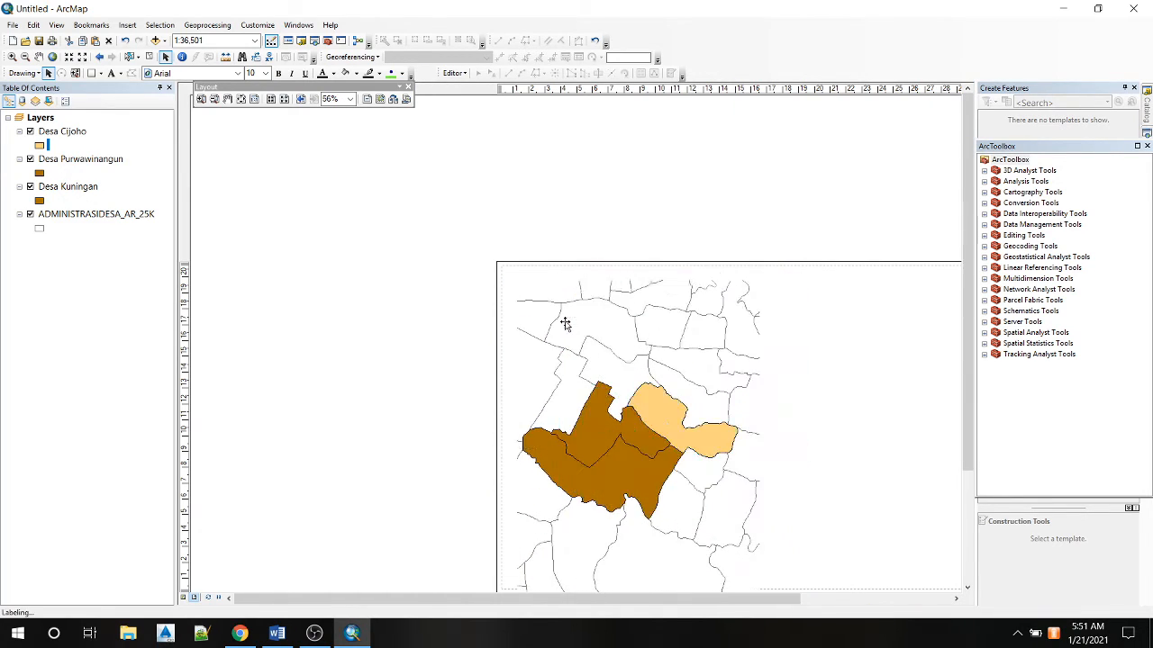
# Shrink the data frame slightly from its lower-right corner so the bottom grid labels fit inside the page margin.
pyautogui.scroll(1, 663, 221)
pyautogui.scroll(3, 648, 268)
pyautogui.scroll(-6, 648, 267)
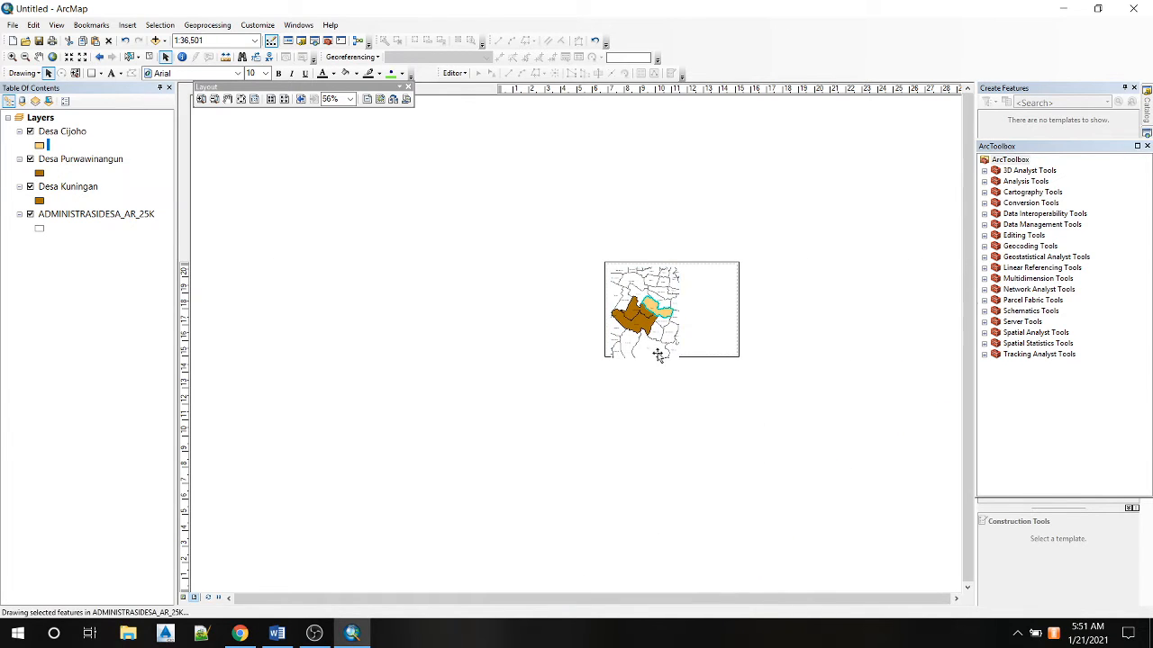
pyautogui.moveTo(679, 357); pyautogui.dragTo(674, 354)
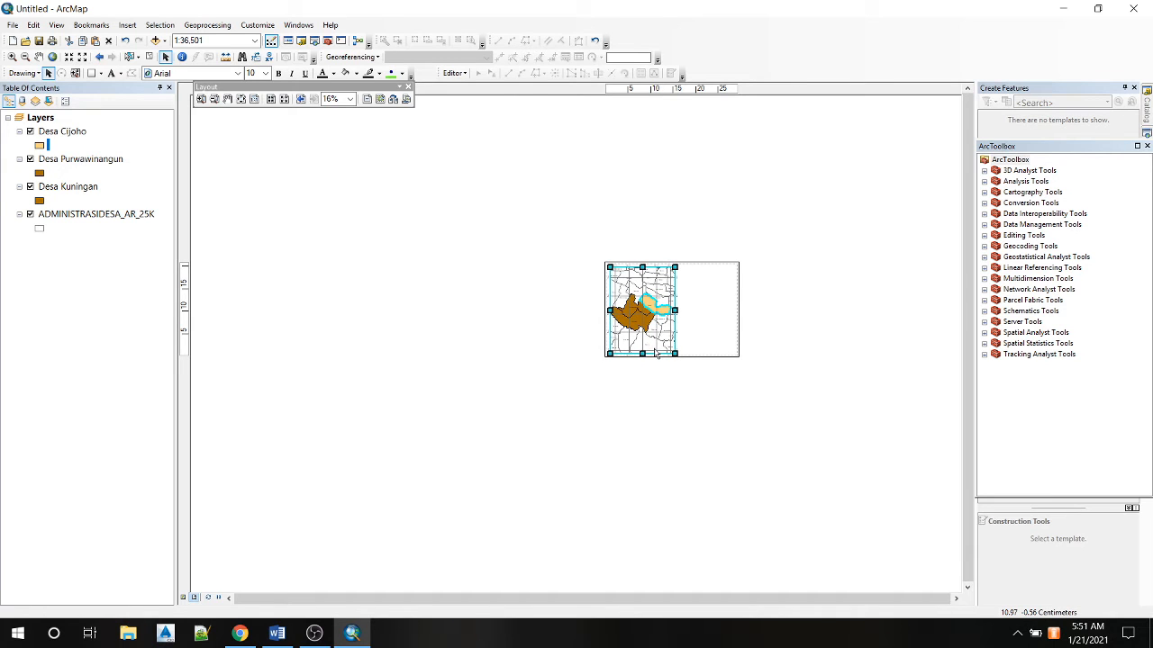
pyautogui.scroll(5, 656, 353)
pyautogui.scroll(1, 694, 359)
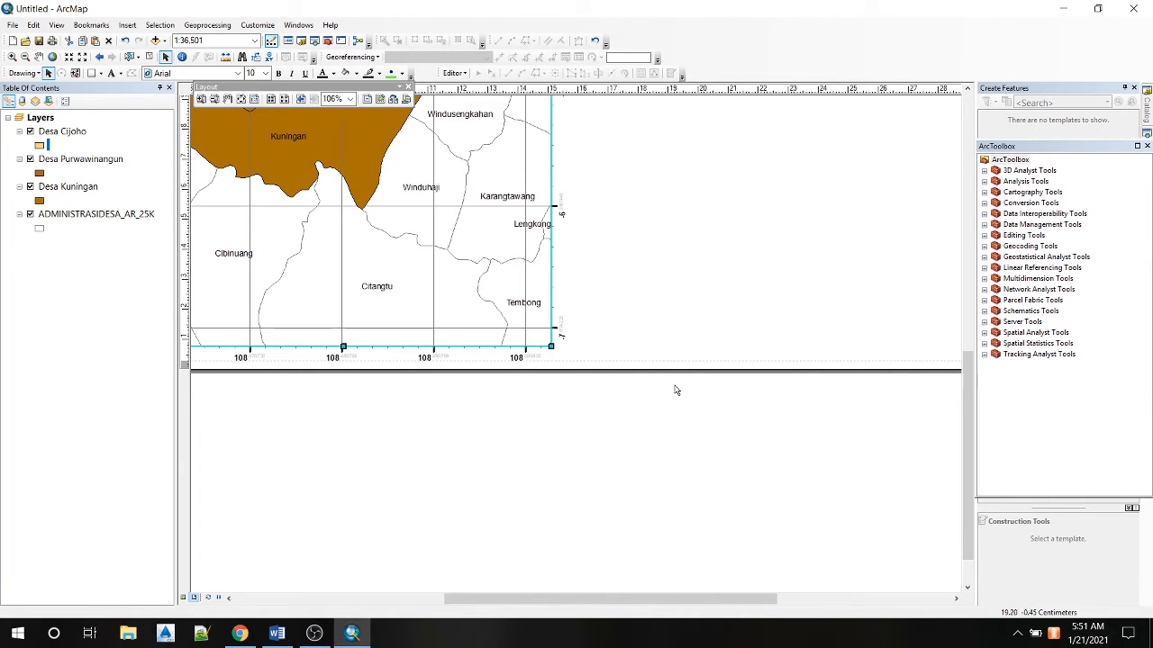
pyautogui.moveTo(551, 346); pyautogui.dragTo(544, 345)
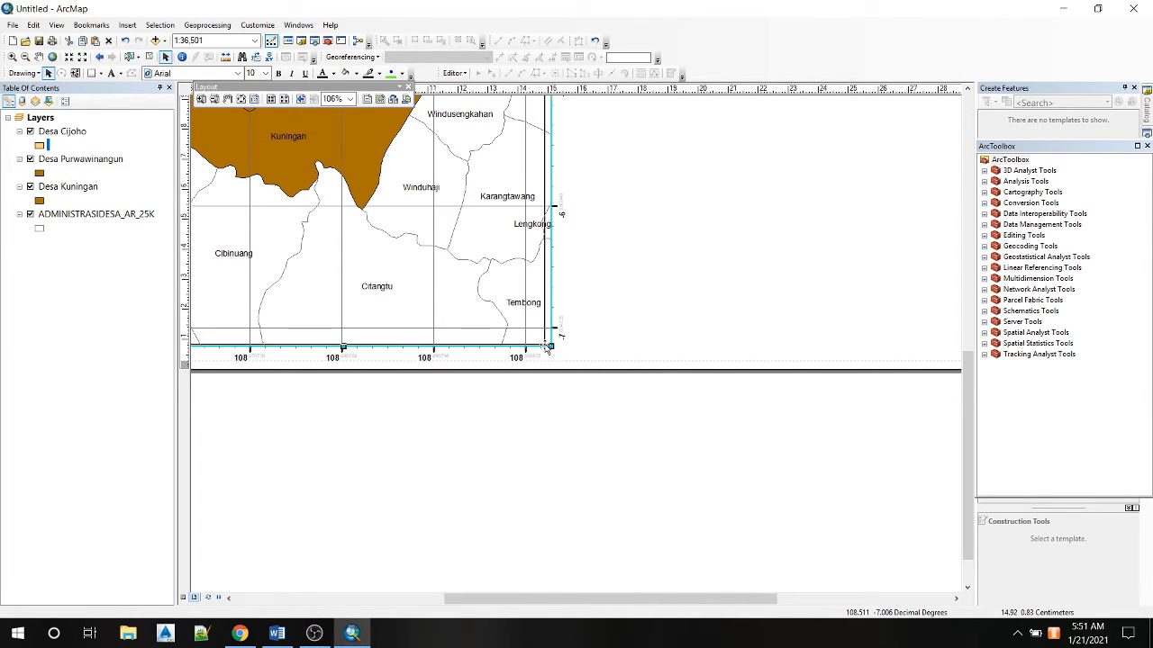
pyautogui.scroll(-1, 691, 416)
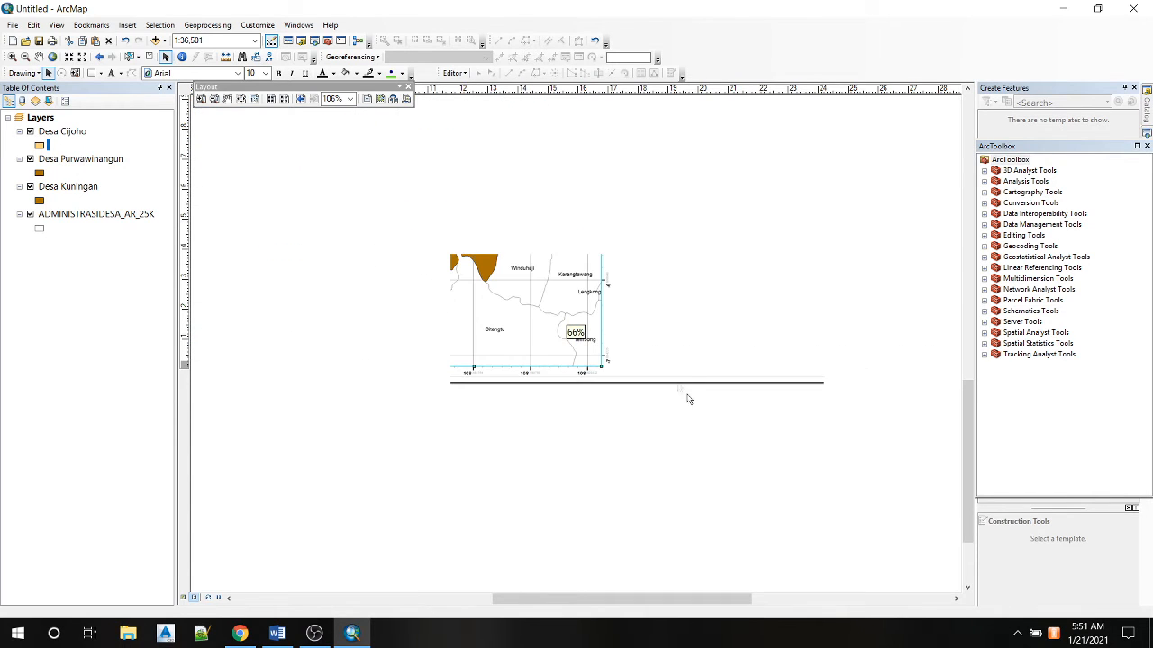
pyautogui.scroll(-1, 688, 397)
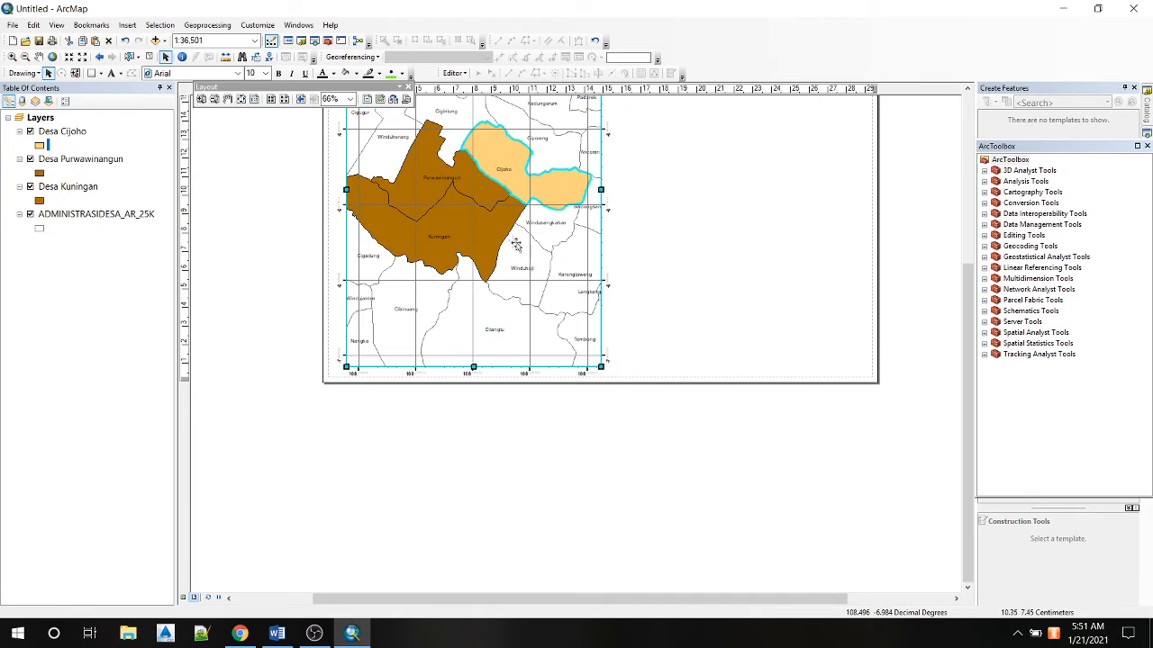
# Recentre the coloured villages and zoom the map out in the data view, returning to the layout view at a scale of 1:101,236.
pyautogui.click(184, 597)
pyautogui.moveTo(394, 405); pyautogui.dragTo(426, 412)
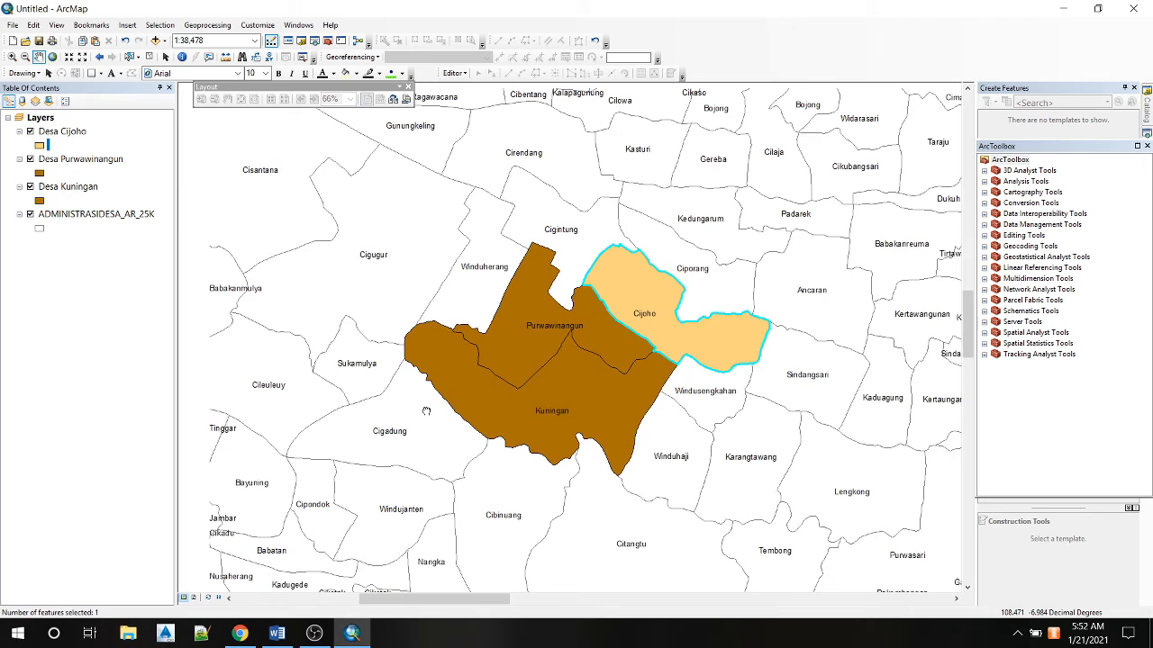
pyautogui.click(195, 598)
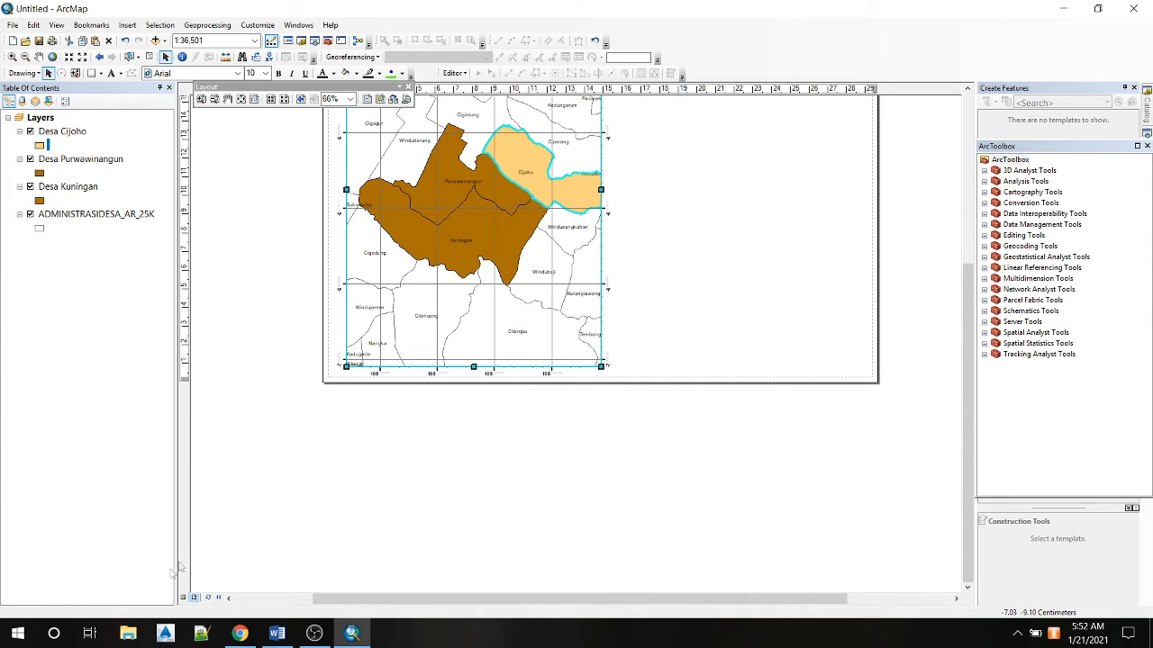
pyautogui.click(185, 597)
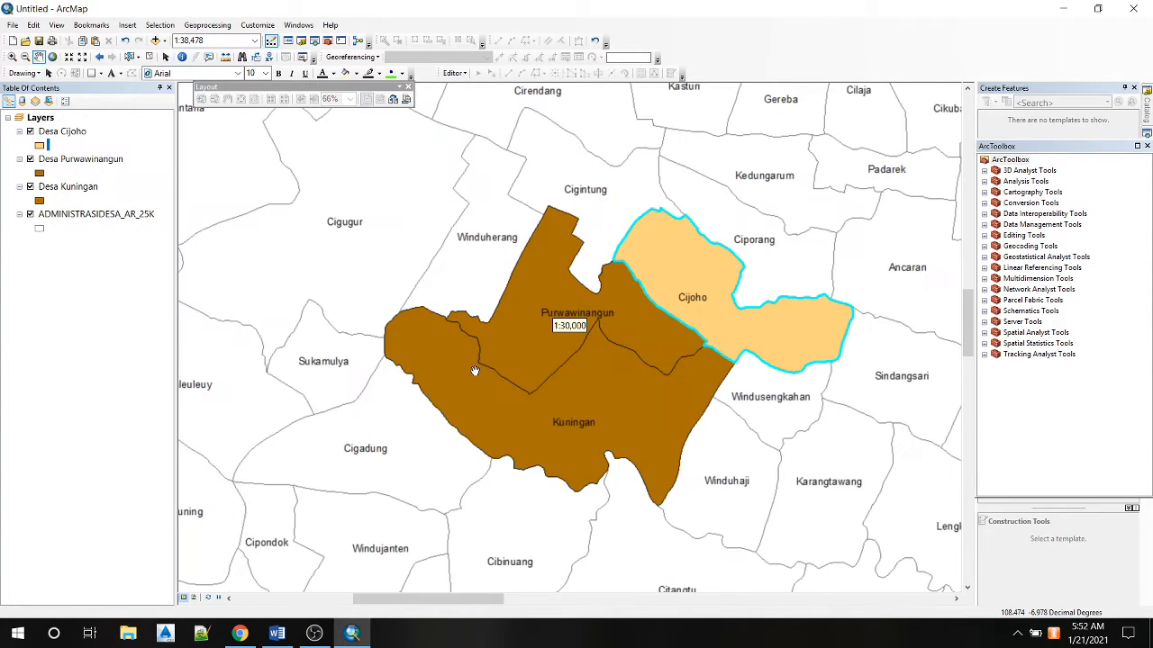
pyautogui.scroll(-2, 475, 371)
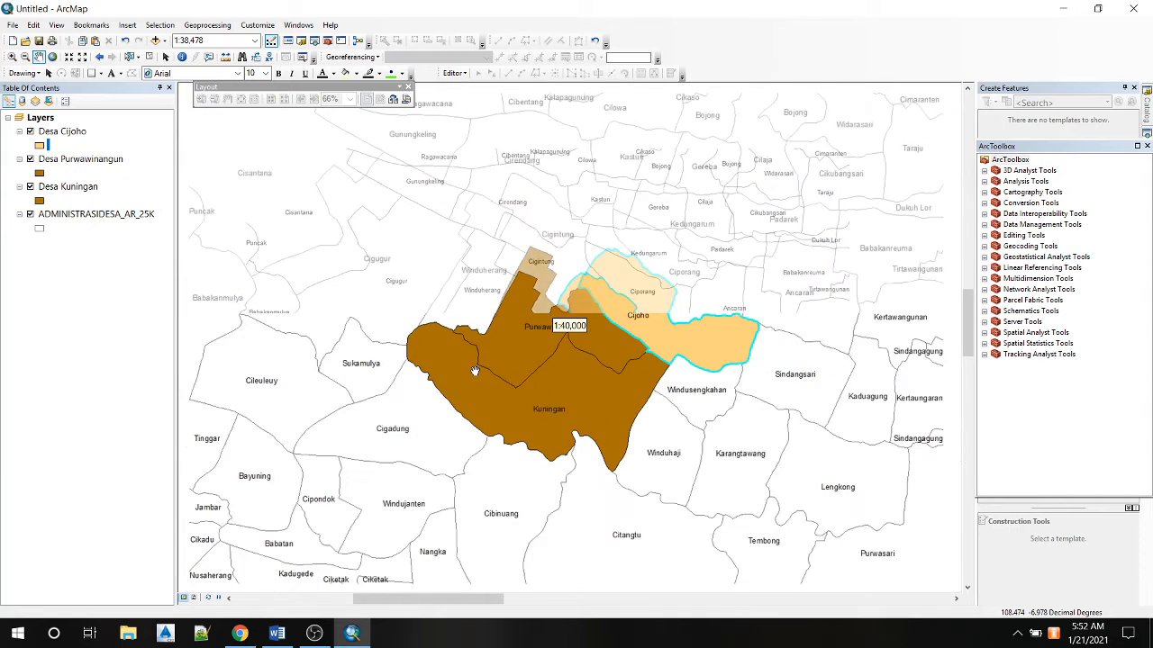
pyautogui.click(195, 598)
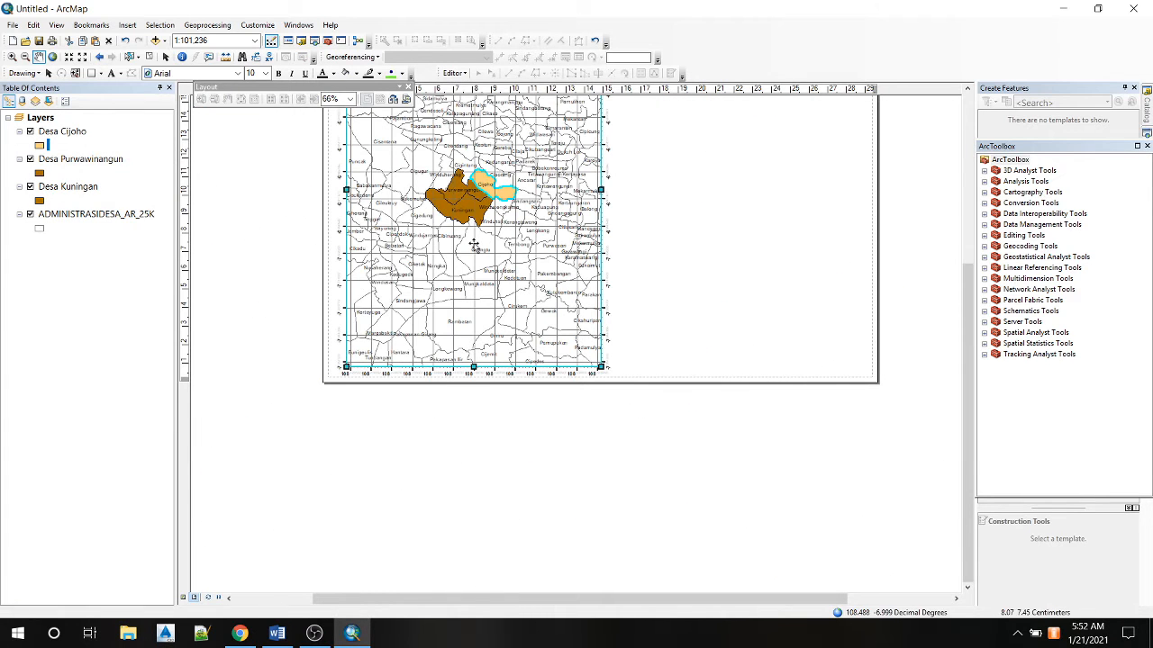
# Nudge the data frame toward the page's upper-left corner so its grid labels sit evenly within the margins, and deselect it.
pyautogui.moveTo(961, 334); pyautogui.dragTo(966, 252)
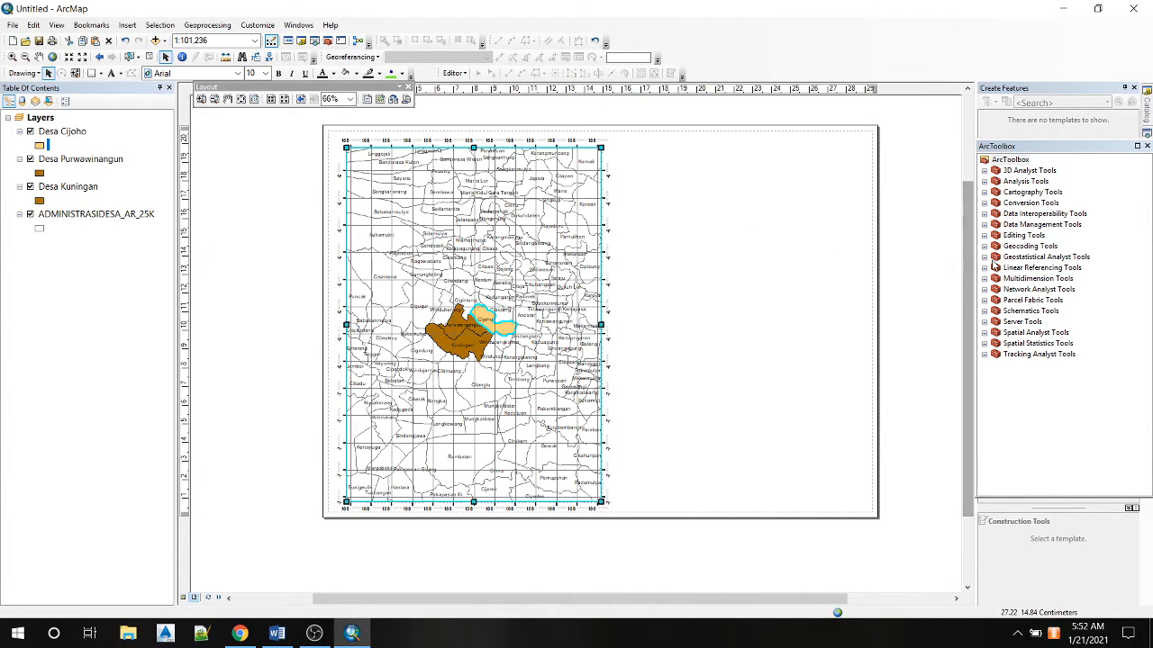
pyautogui.moveTo(477, 238); pyautogui.dragTo(472, 235)
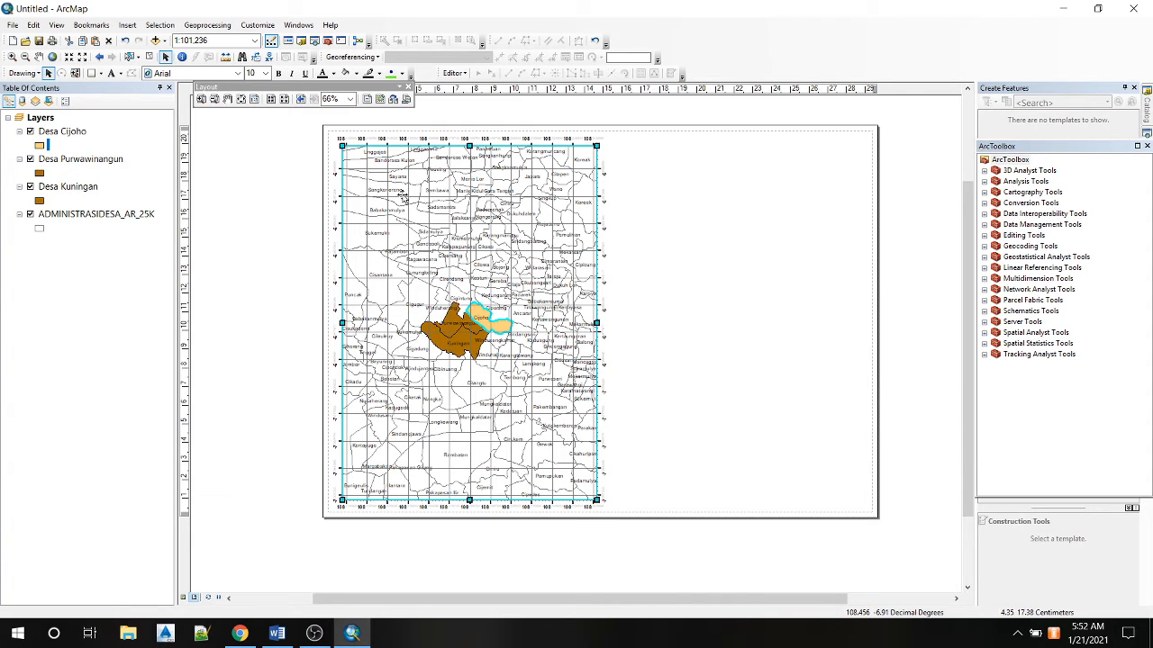
pyautogui.doubleClick(401, 195)
pyautogui.scroll(4, 474, 339)
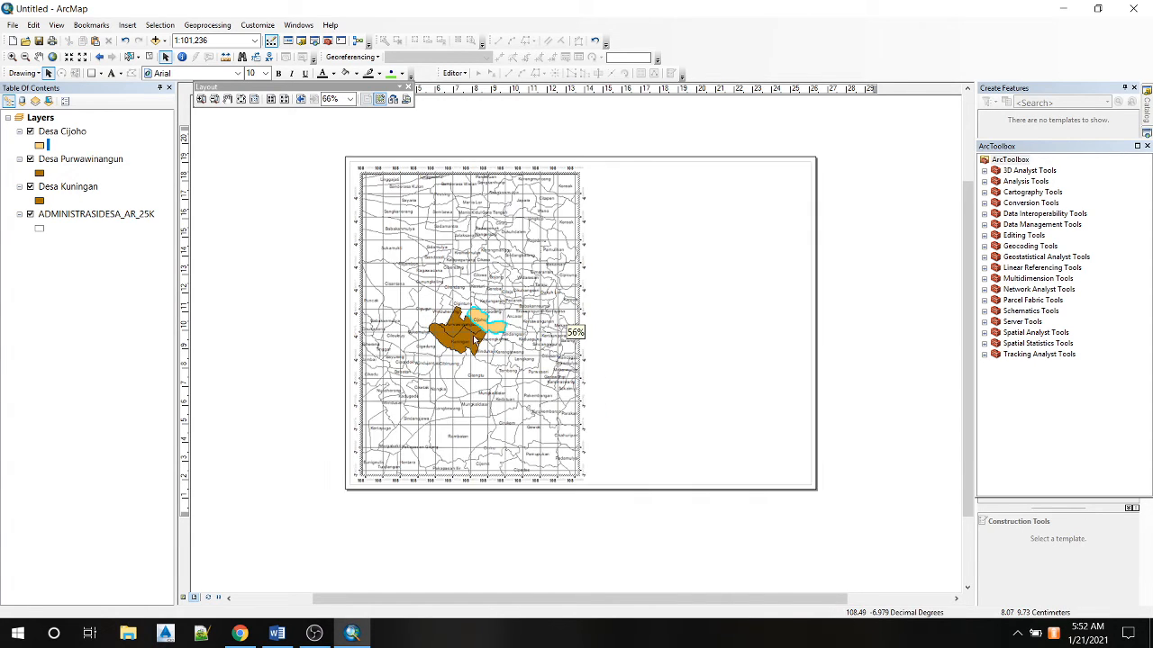
pyautogui.scroll(-1, 474, 340)
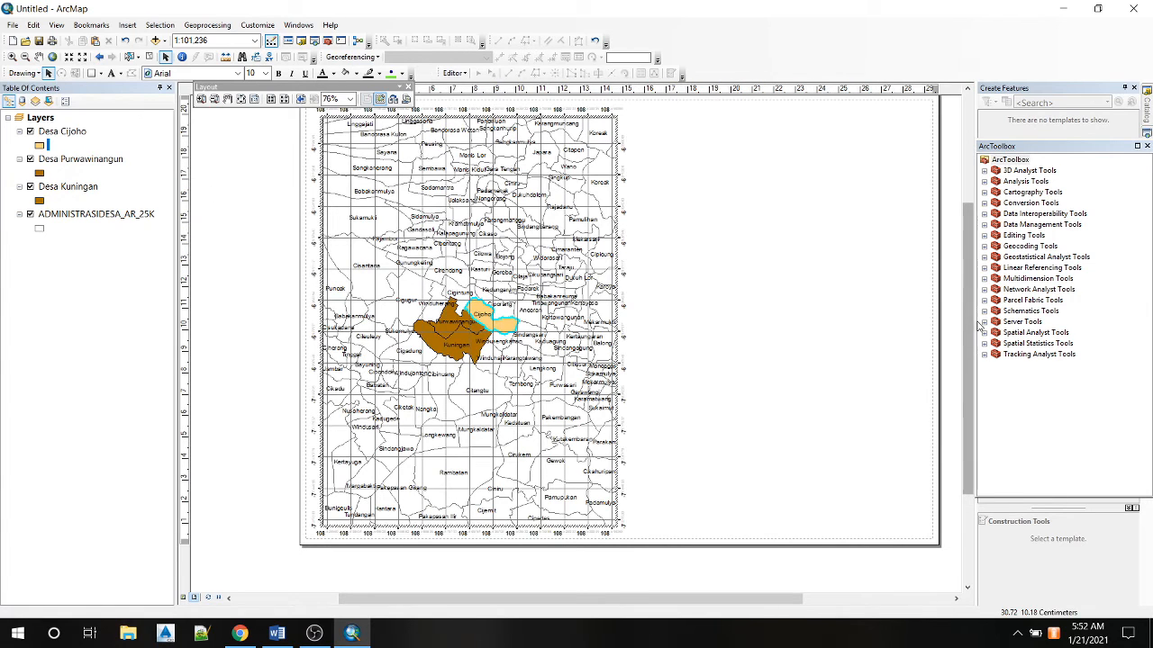
pyautogui.moveTo(969, 318); pyautogui.dragTo(968, 292)
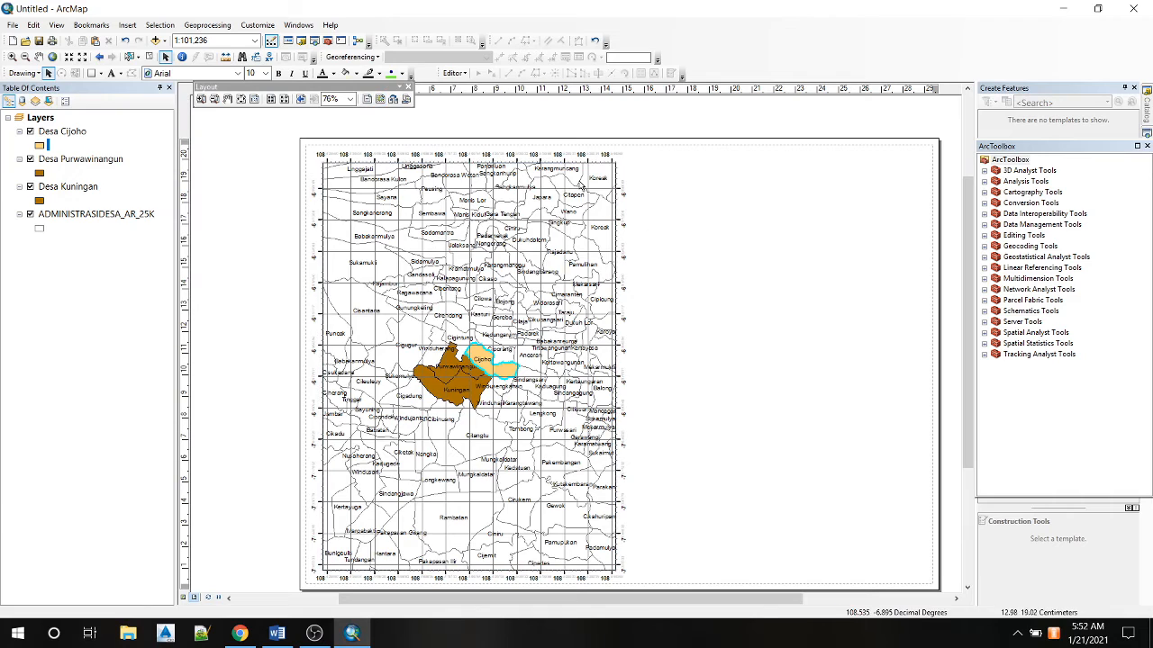
pyautogui.moveTo(502, 165); pyautogui.dragTo(503, 164)
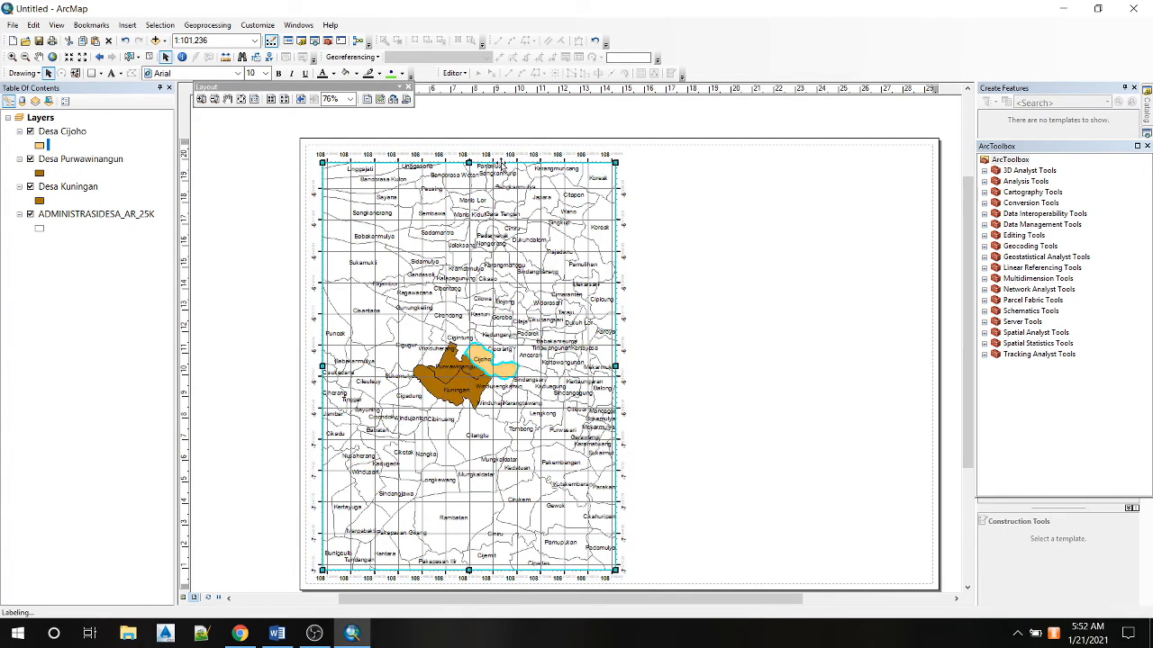
pyautogui.click(744, 334)
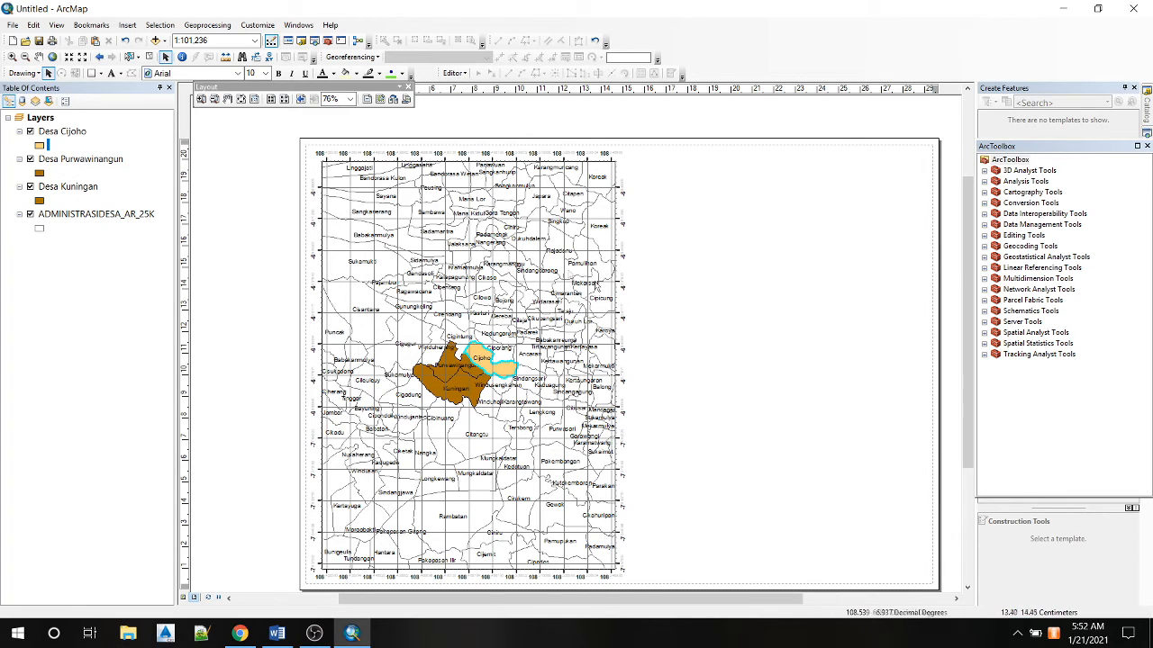
# Move the Draw toolbar to the free space beside the Georeferencing toolbar so that all its tools are accessible.
pyautogui.click(23, 73)
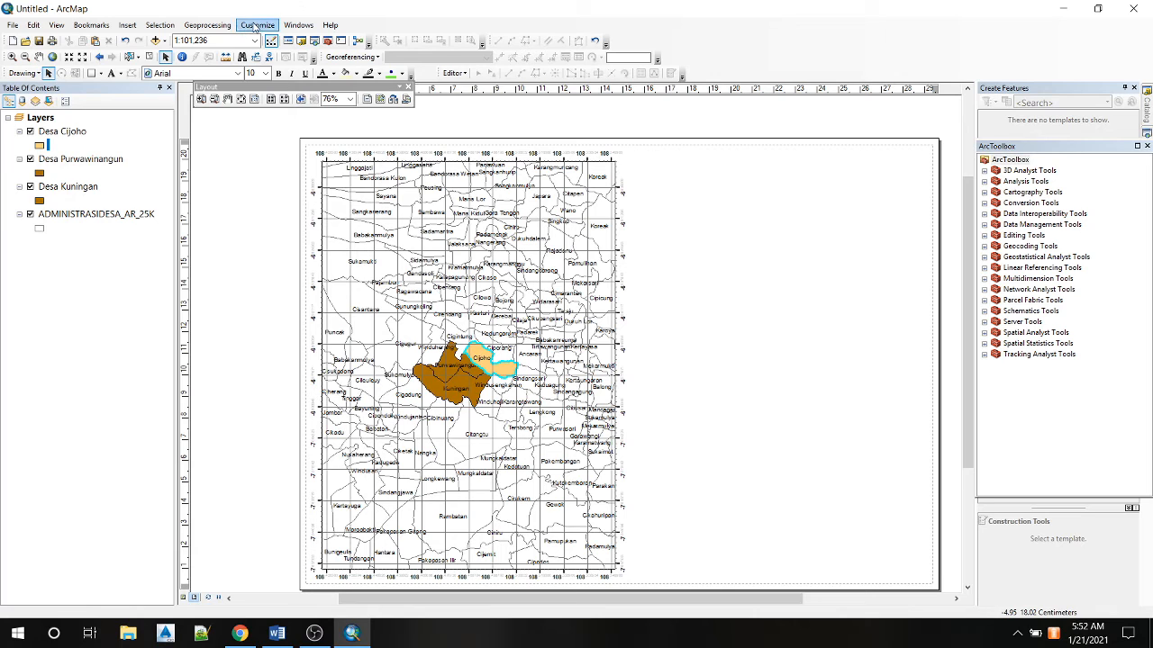
pyautogui.click(298, 26)
pyautogui.click(259, 26)
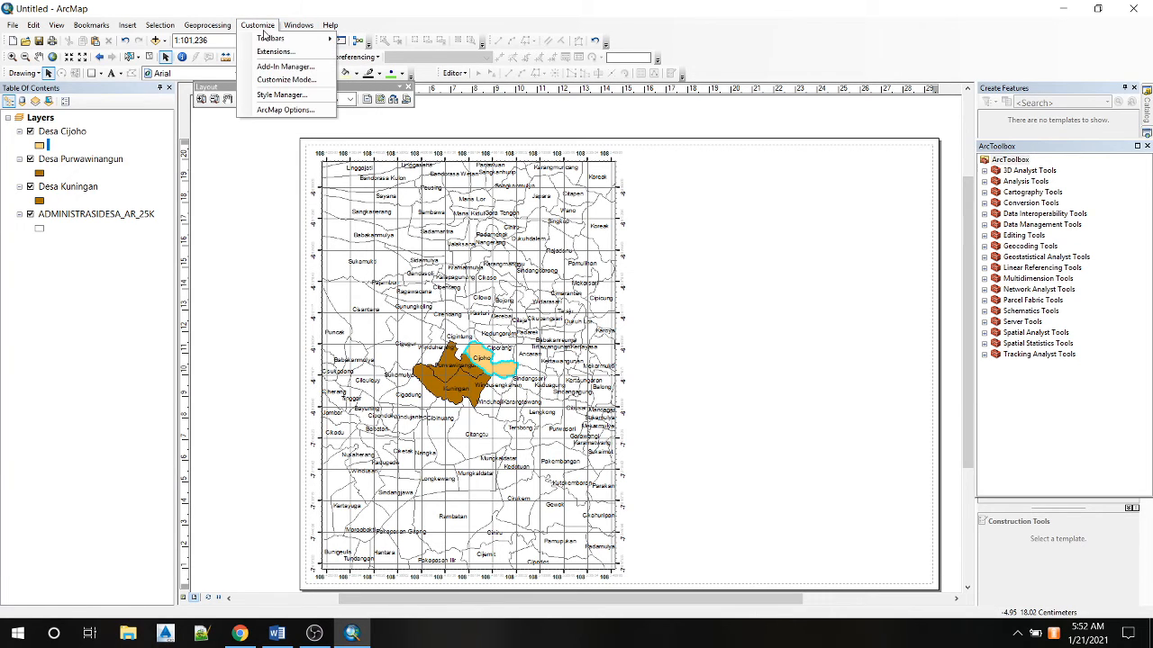
pyautogui.moveTo(270, 38)
pyautogui.moveTo(5, 73); pyautogui.dragTo(727, 46)
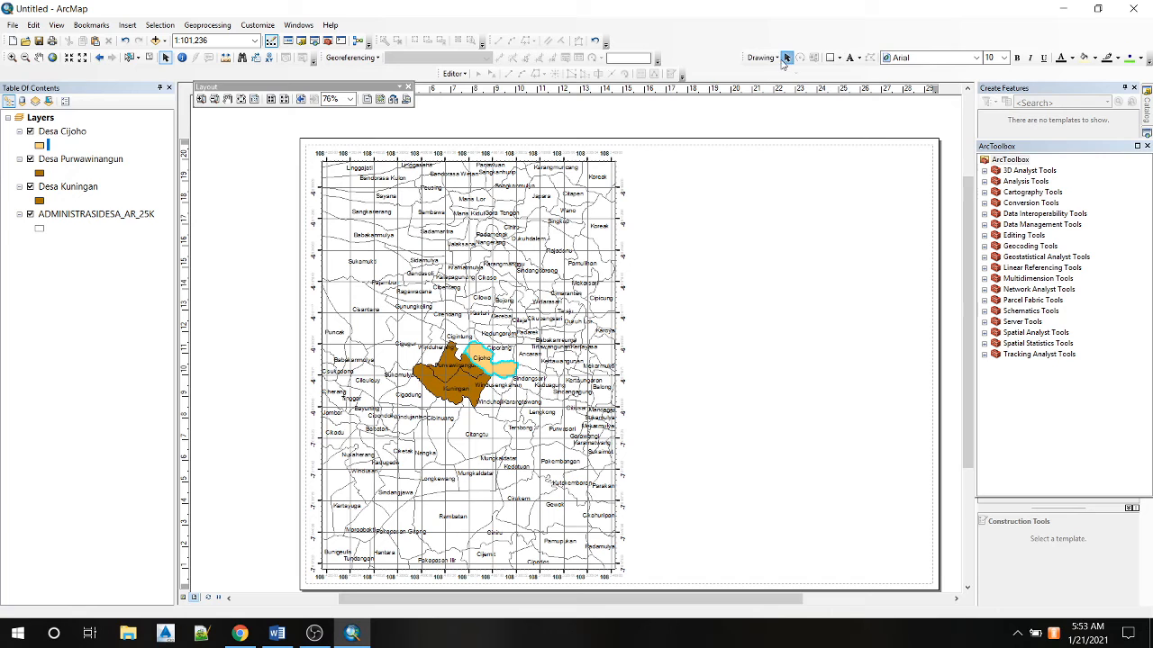
# Draw an unfilled panel rectangle about 13.3 by 19.8 cm in the empty page area beside the map frame.
pyautogui.click(829, 58)
pyautogui.moveTo(637, 155); pyautogui.dragTo(918, 574)
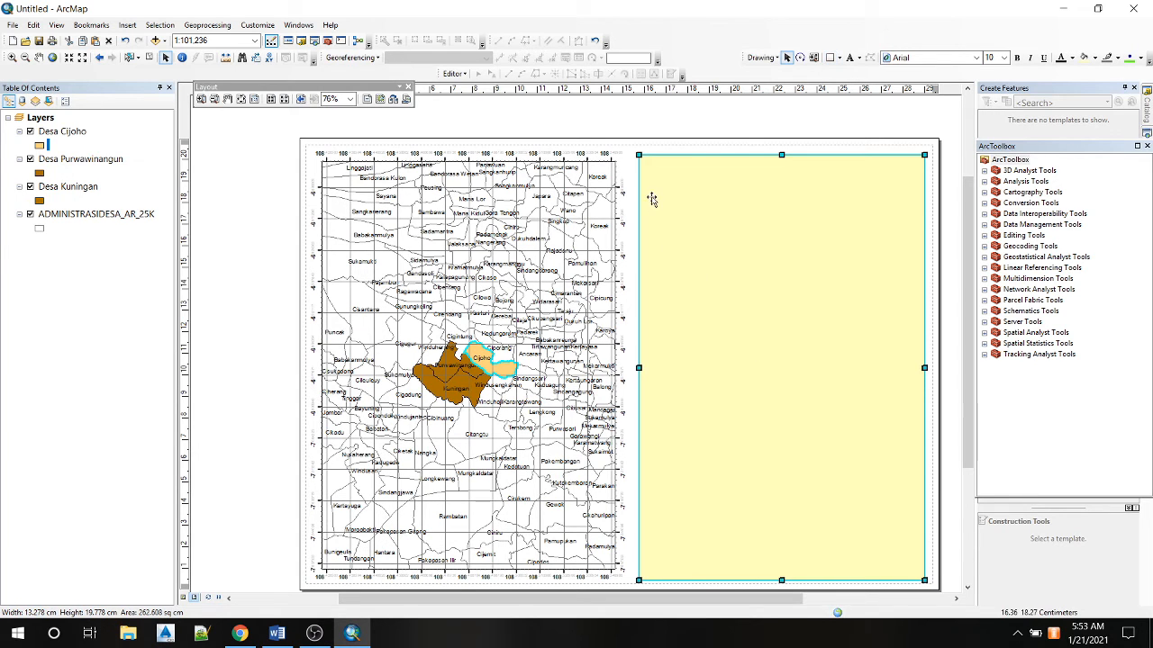
pyautogui.rightClick(754, 278)
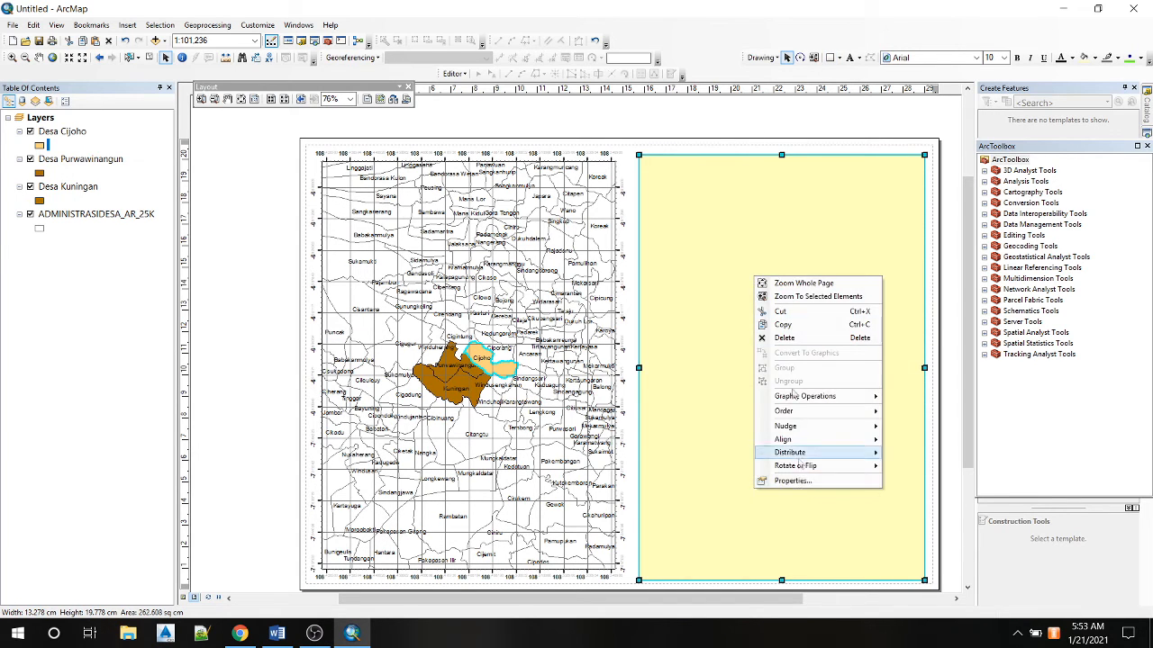
pyautogui.click(783, 480)
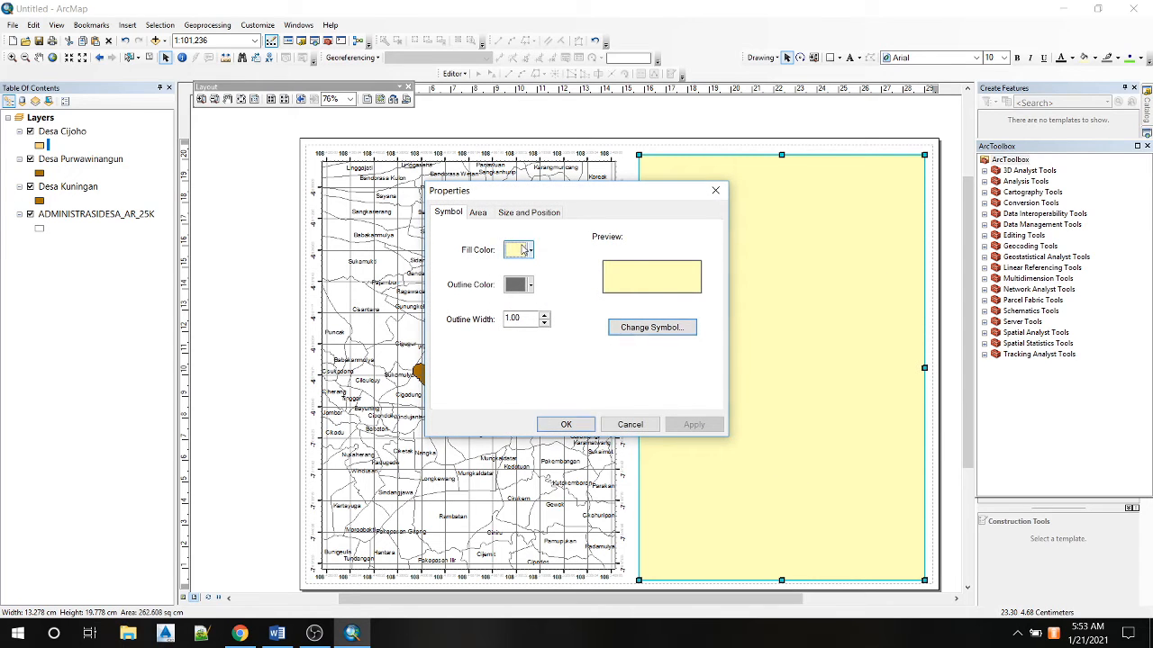
pyautogui.click(522, 252)
pyautogui.click(560, 271)
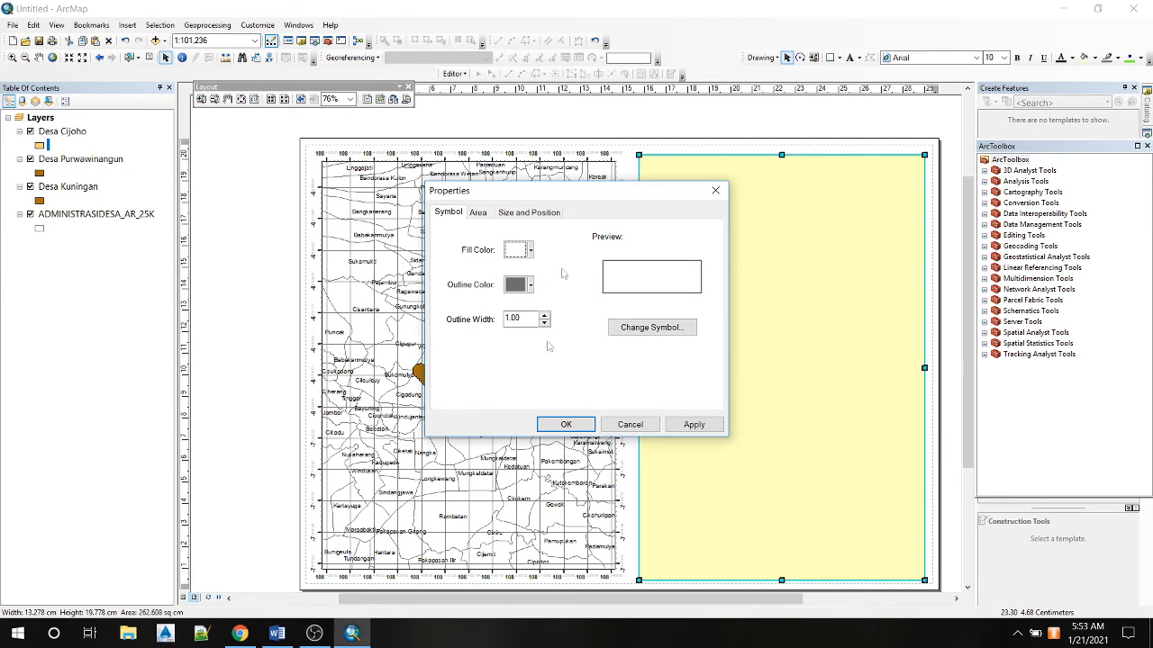
pyautogui.click(564, 425)
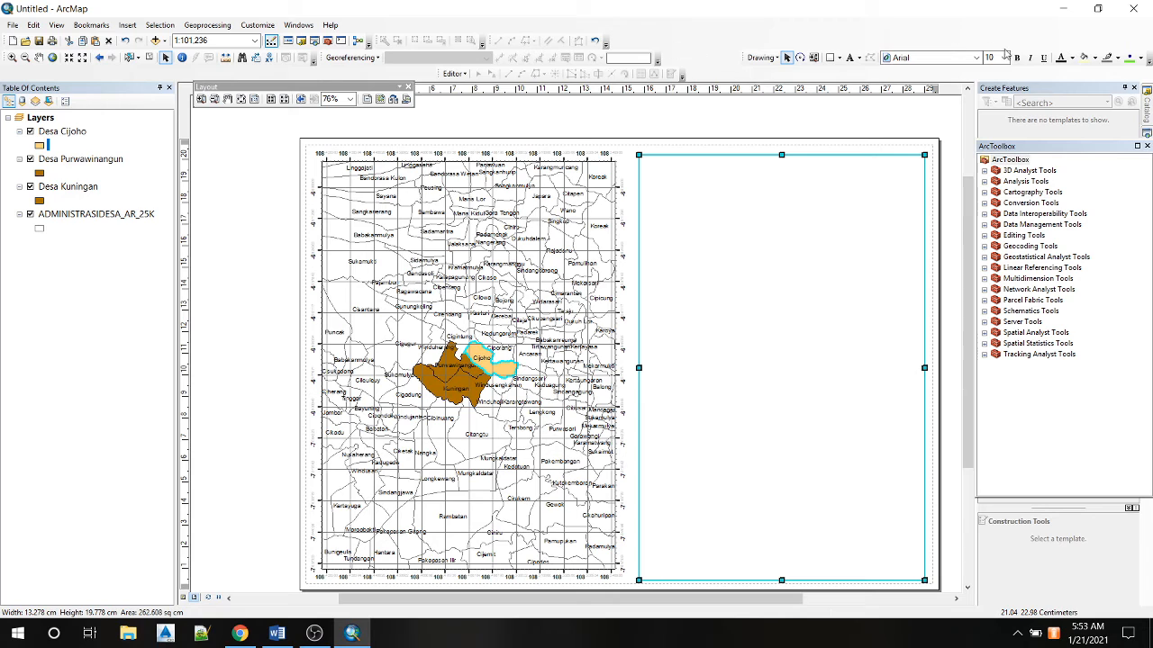
# Draw an unfilled box about 12.6 by 3.5 cm across the upper end of the information panel.
pyautogui.click(830, 57)
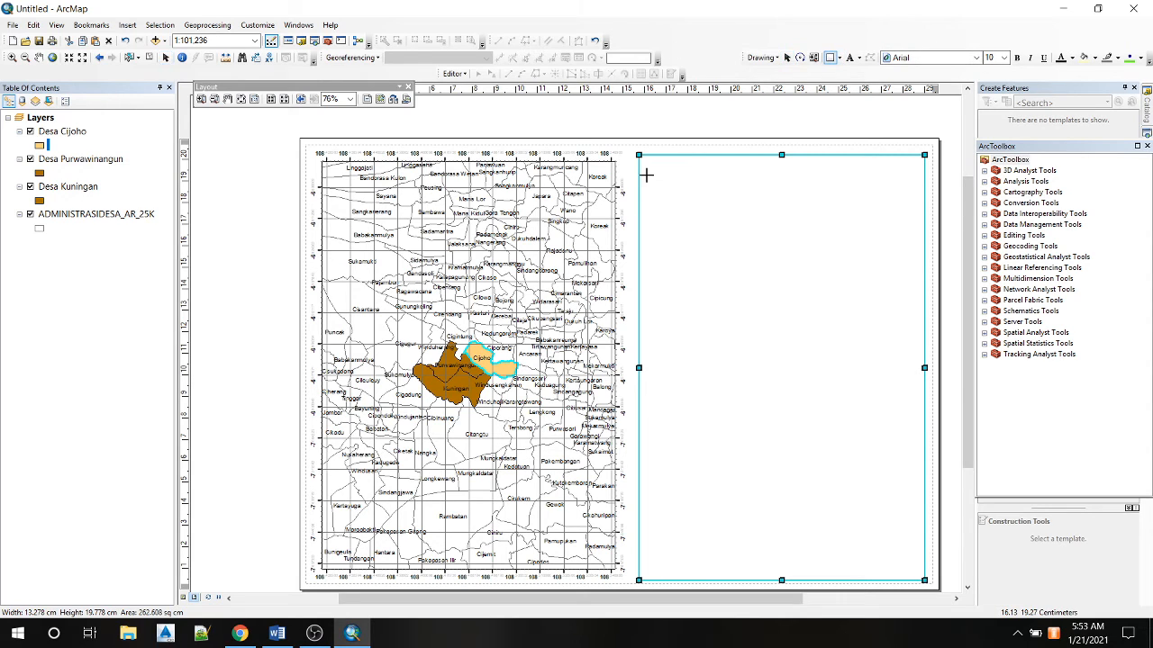
pyautogui.moveTo(644, 166)
pyautogui.mouseDown()
pyautogui.moveTo(700, 196)
pyautogui.moveTo(919, 242)
pyautogui.mouseUp()
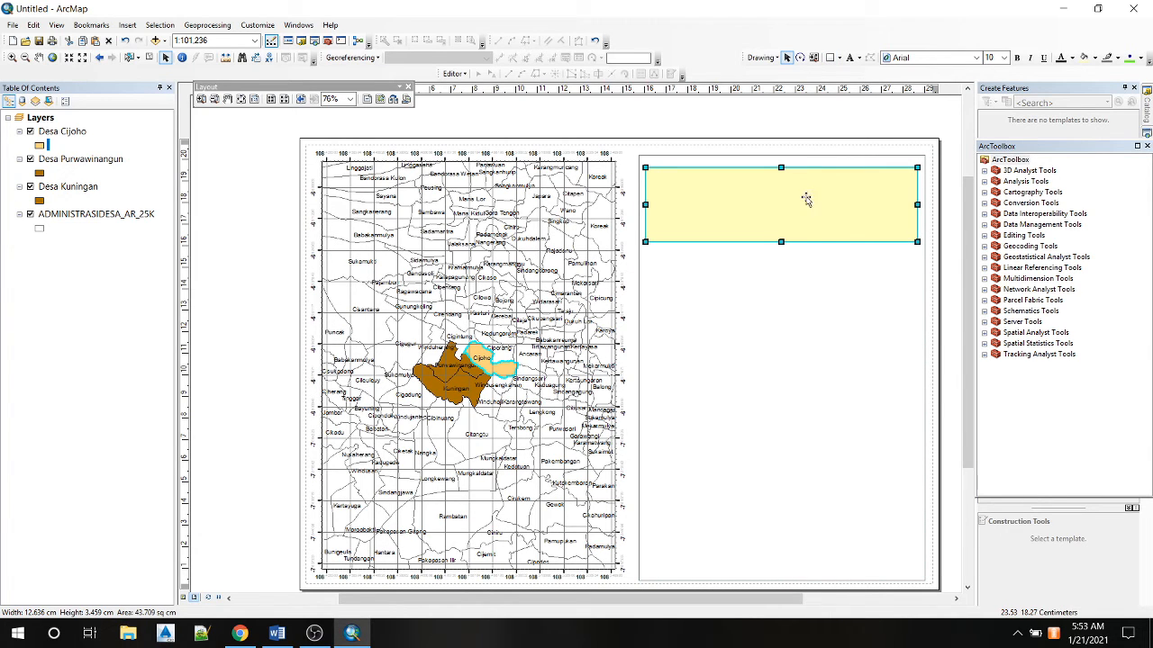
pyautogui.rightClick(805, 199)
pyautogui.click(846, 406)
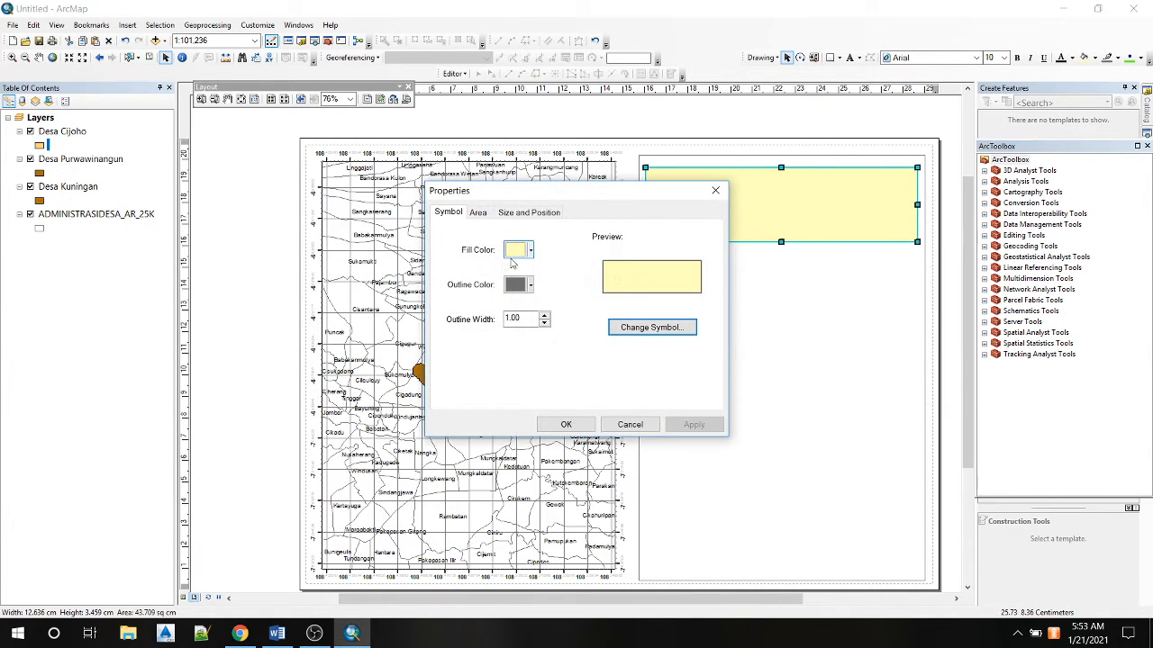
pyautogui.click(516, 252)
pyautogui.click(510, 286)
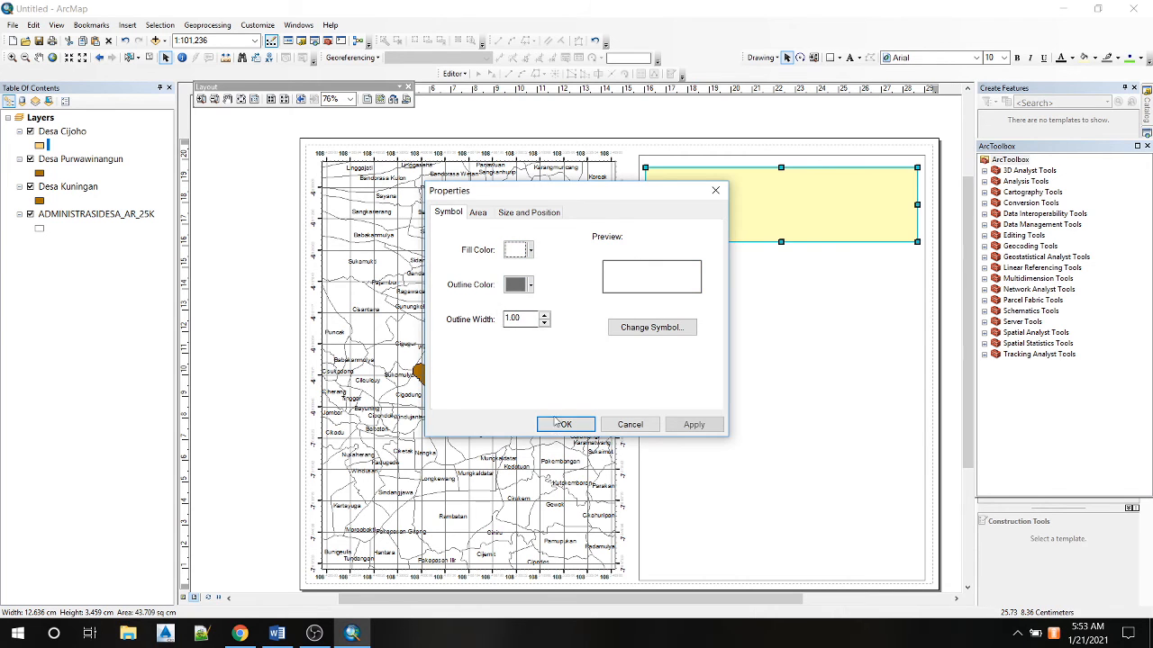
pyautogui.click(558, 425)
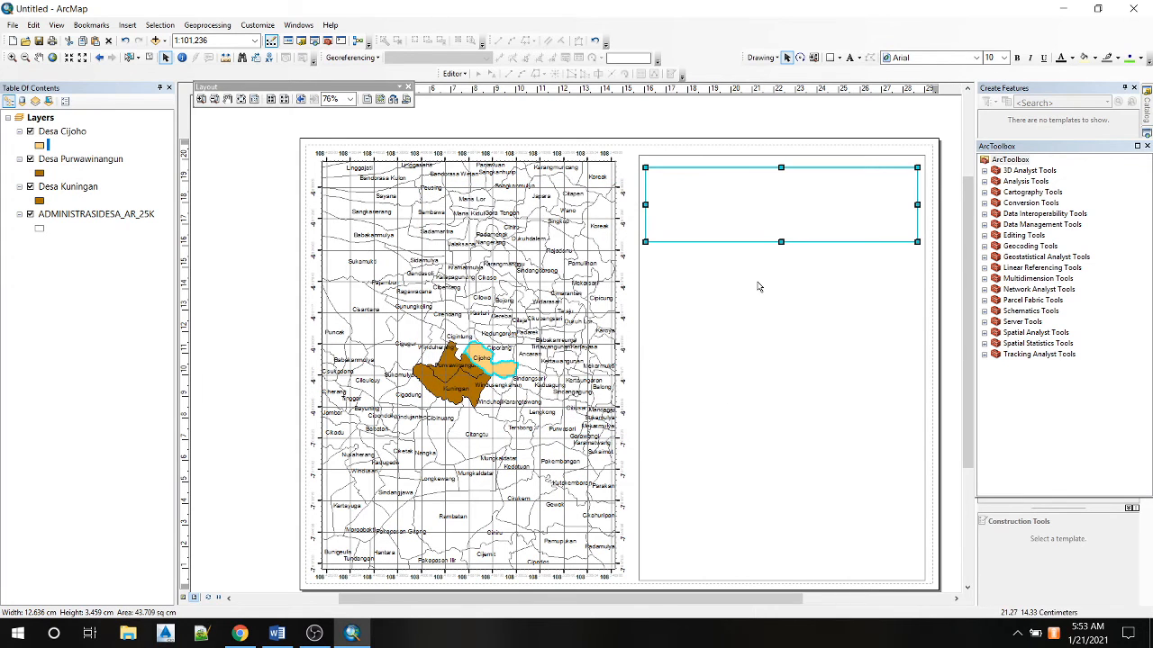
# Duplicate the box twice, stack the copies below it, and stretch the lowest one down to the panel's lower edge.
pyautogui.hotkey('ctrl', 'v')
pyautogui.moveTo(740, 209); pyautogui.dragTo(729, 274)
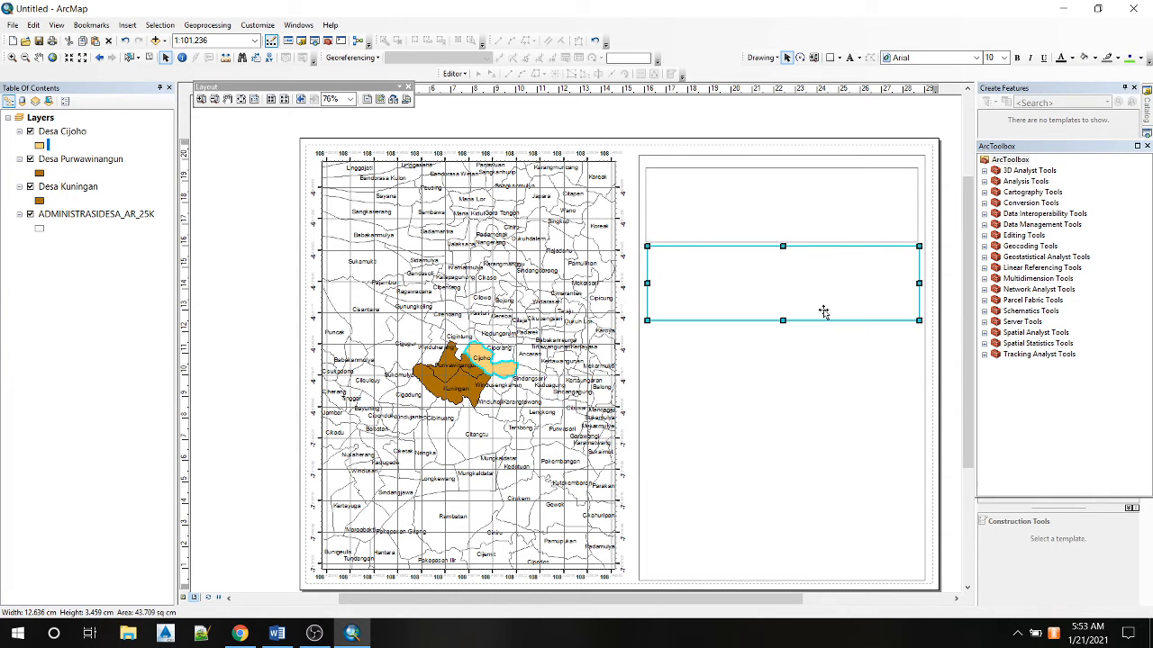
pyautogui.hotkey('ctrl', 'v')
pyautogui.moveTo(697, 237); pyautogui.dragTo(685, 384)
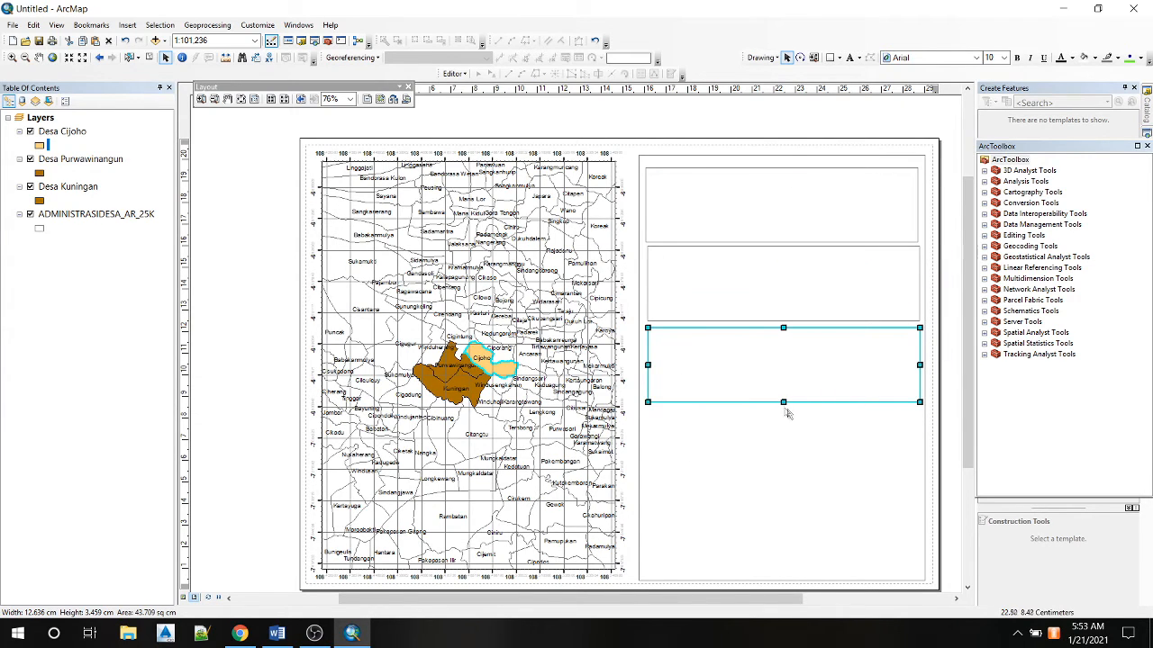
pyautogui.moveTo(783, 403); pyautogui.dragTo(790, 578)
pyautogui.click(950, 357)
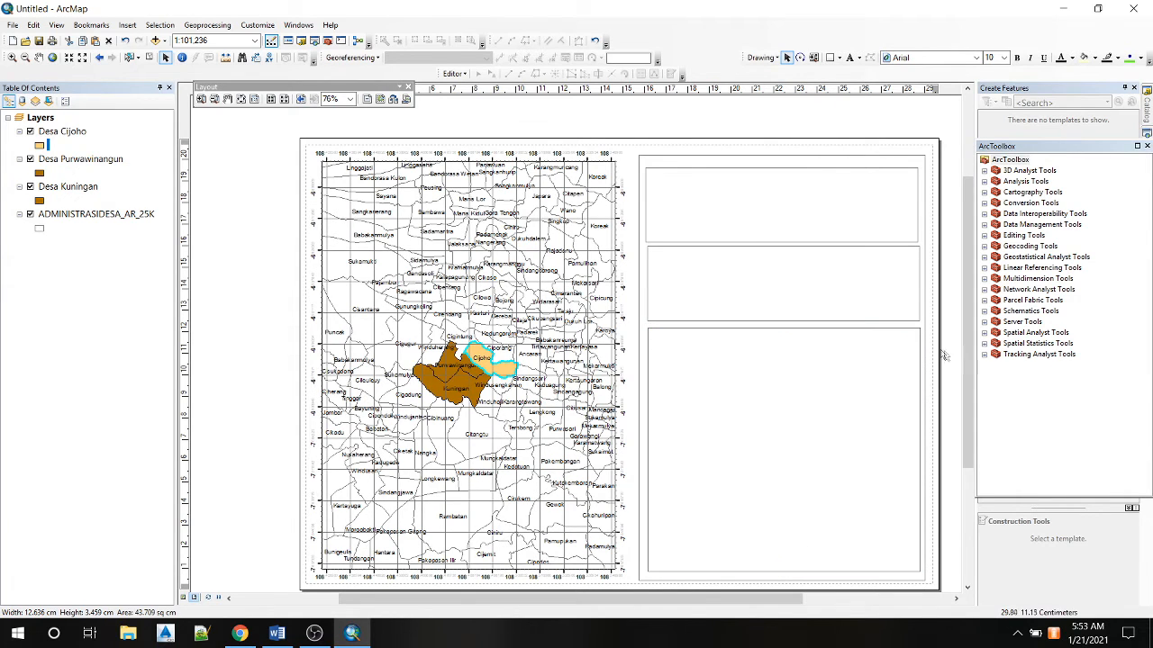
# Start a one-column legend containing all four layers, keeping the default title settings.
pyautogui.click(128, 25)
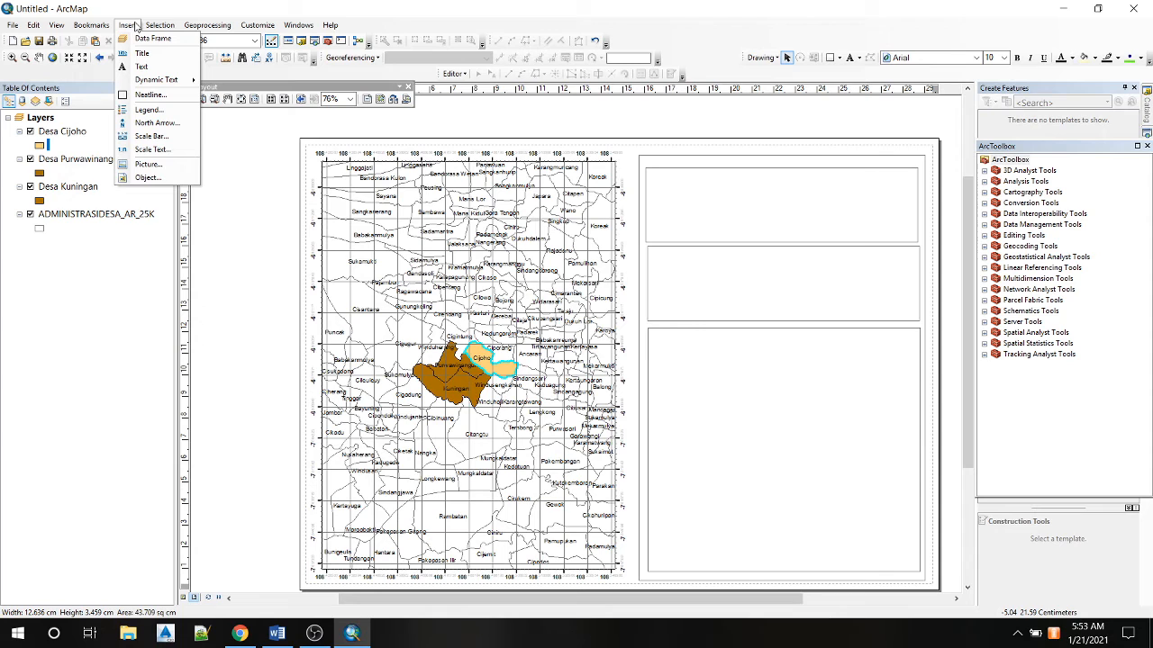
pyautogui.click(149, 109)
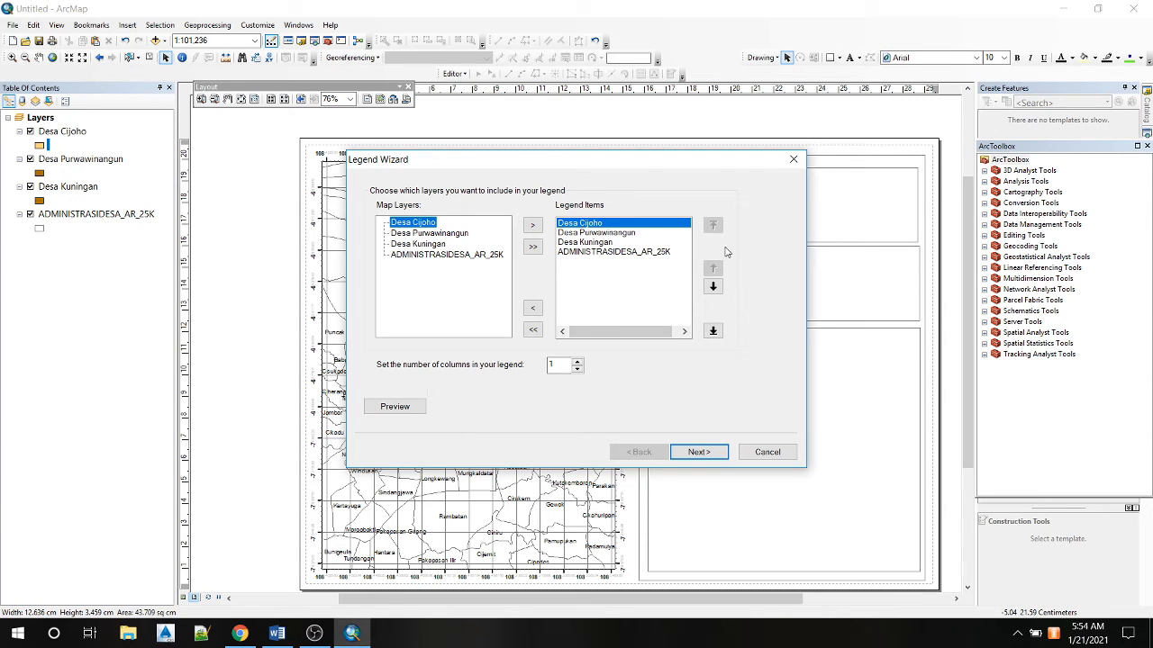
pyautogui.click(704, 457)
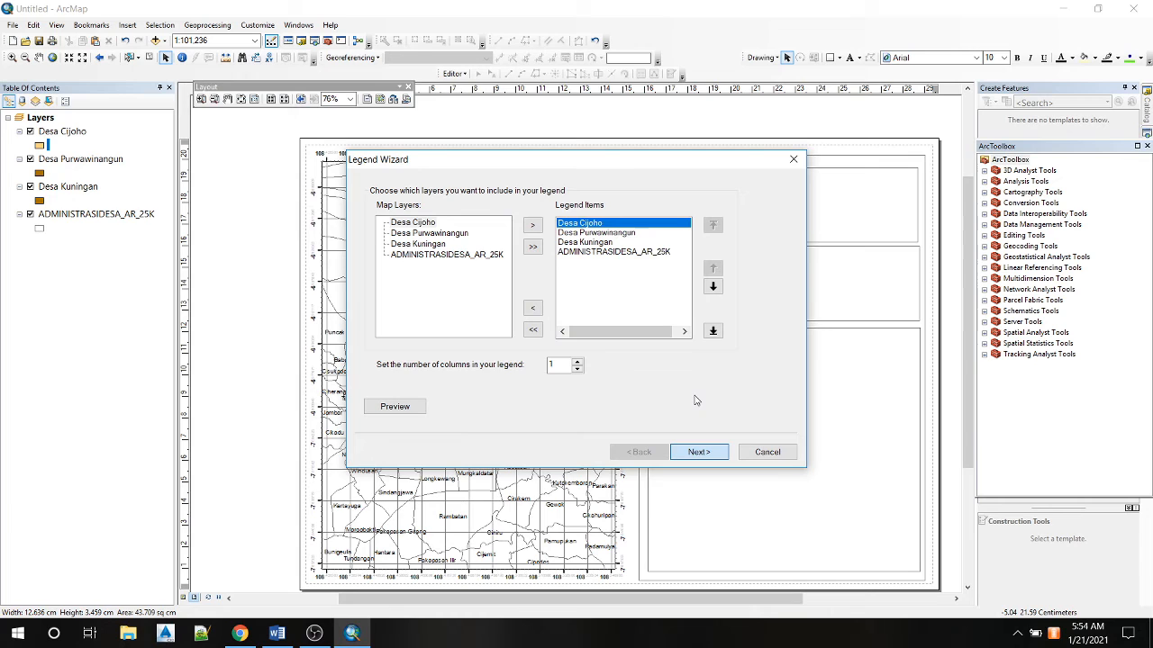
pyautogui.press('Return')
pyautogui.press('Return')
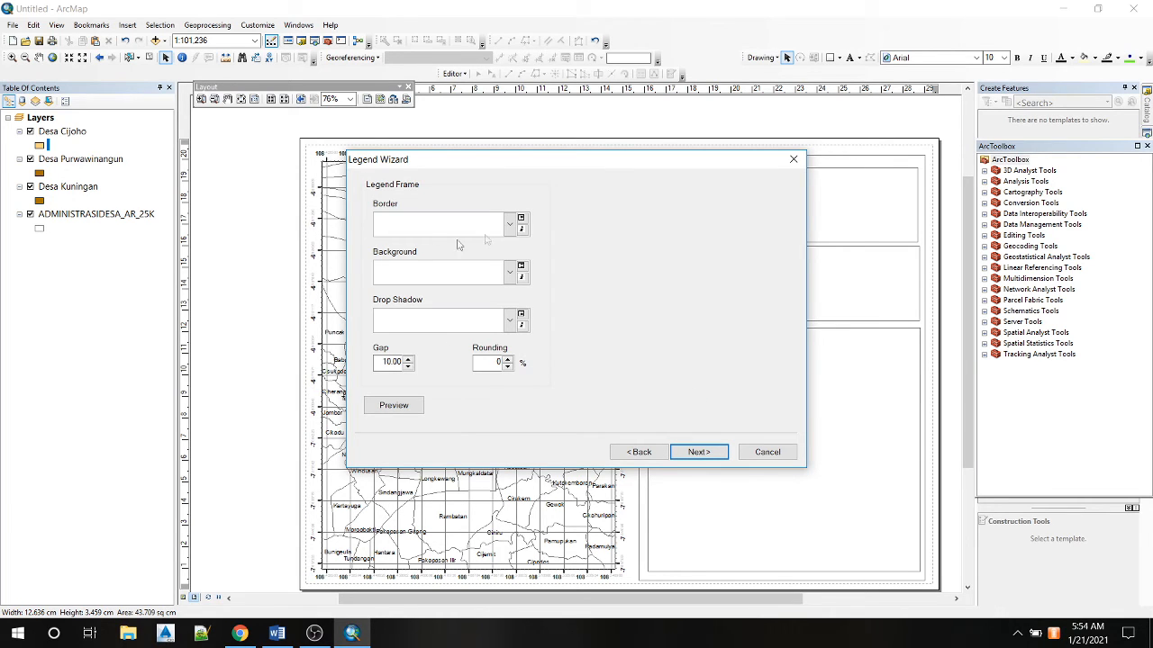
# Give the legend frame a 1.0 Point border without a drop shadow, and finish it with the default patches and spacing.
pyautogui.click(510, 226)
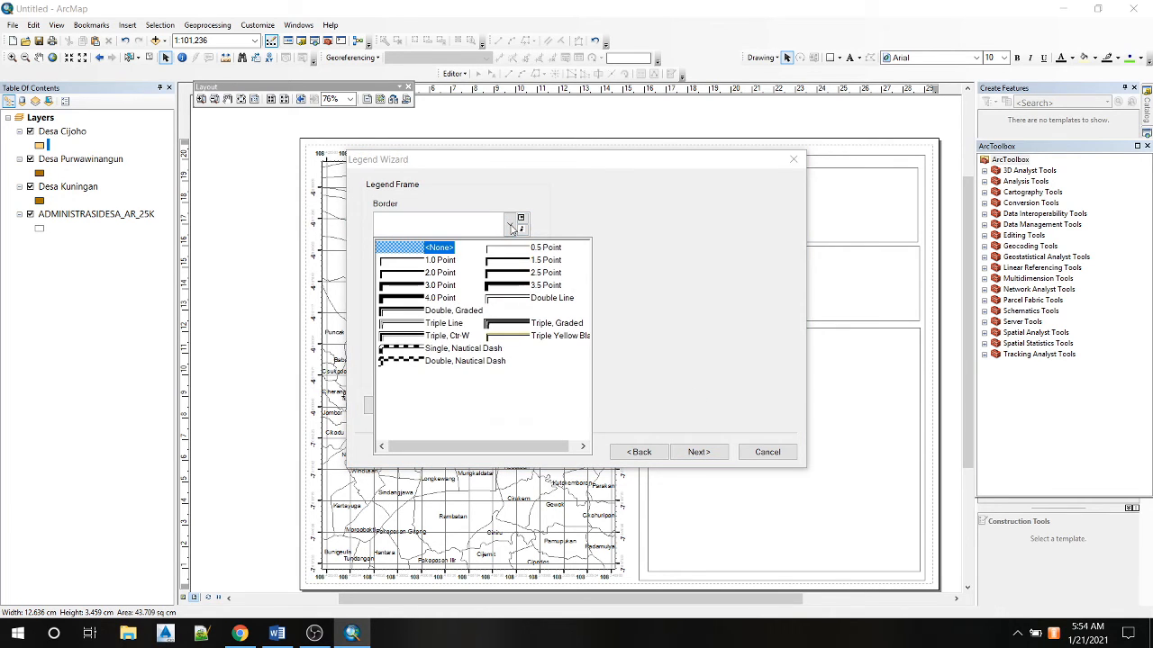
pyautogui.click(410, 261)
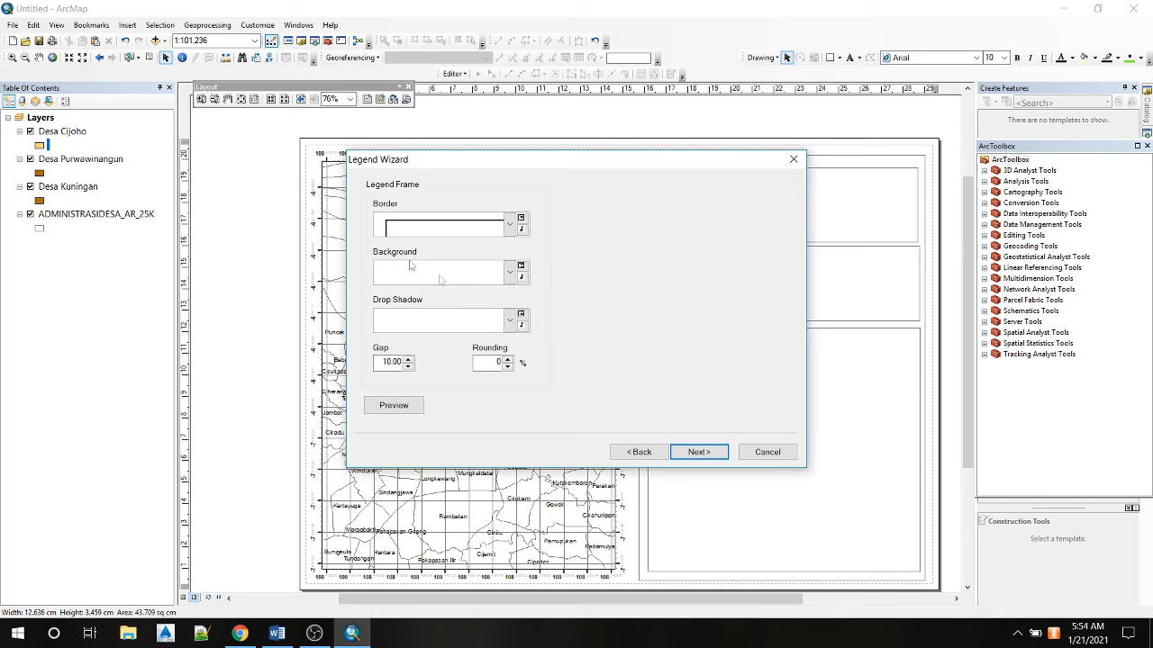
pyautogui.click(510, 273)
pyautogui.click(397, 297)
pyautogui.click(468, 324)
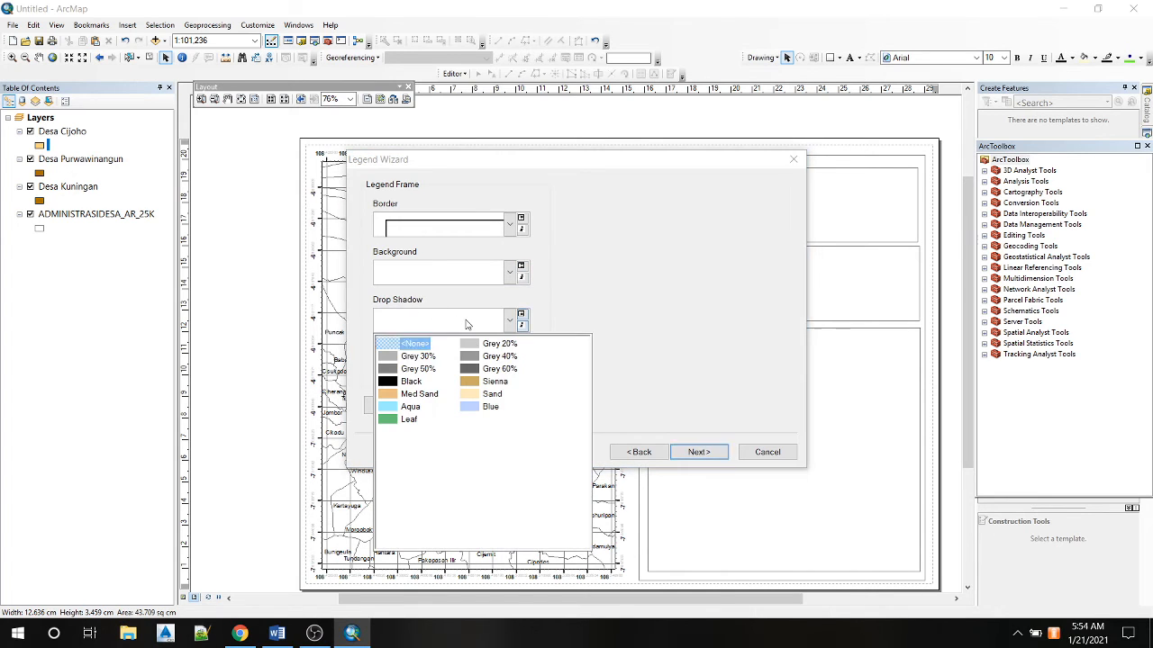
pyautogui.click(409, 345)
pyautogui.click(699, 452)
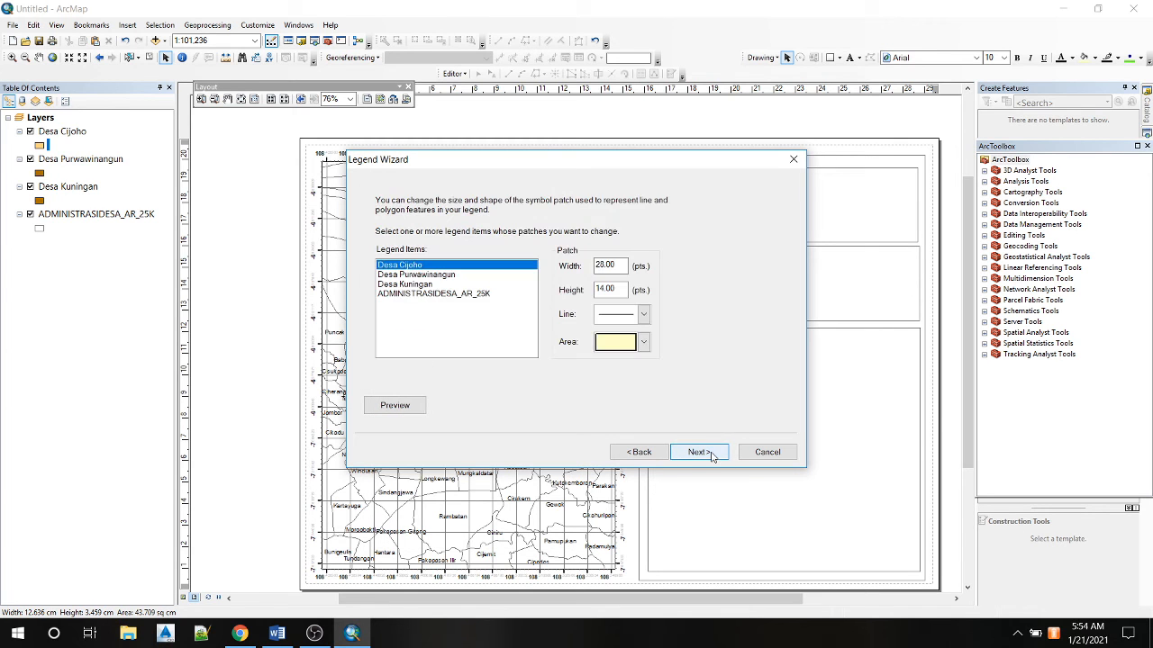
pyautogui.click(711, 454)
pyautogui.click(711, 454)
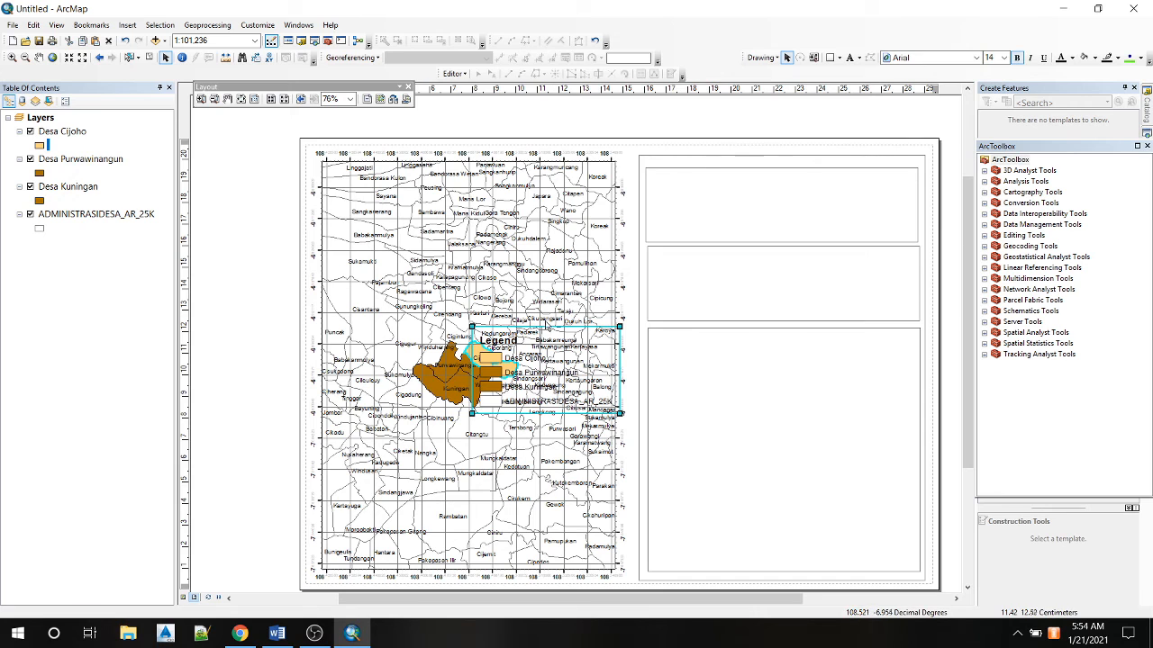
# Move the legend into the upper-left part of the panel's large lowest box and deselect everything.
pyautogui.moveTo(553, 328); pyautogui.dragTo(740, 343)
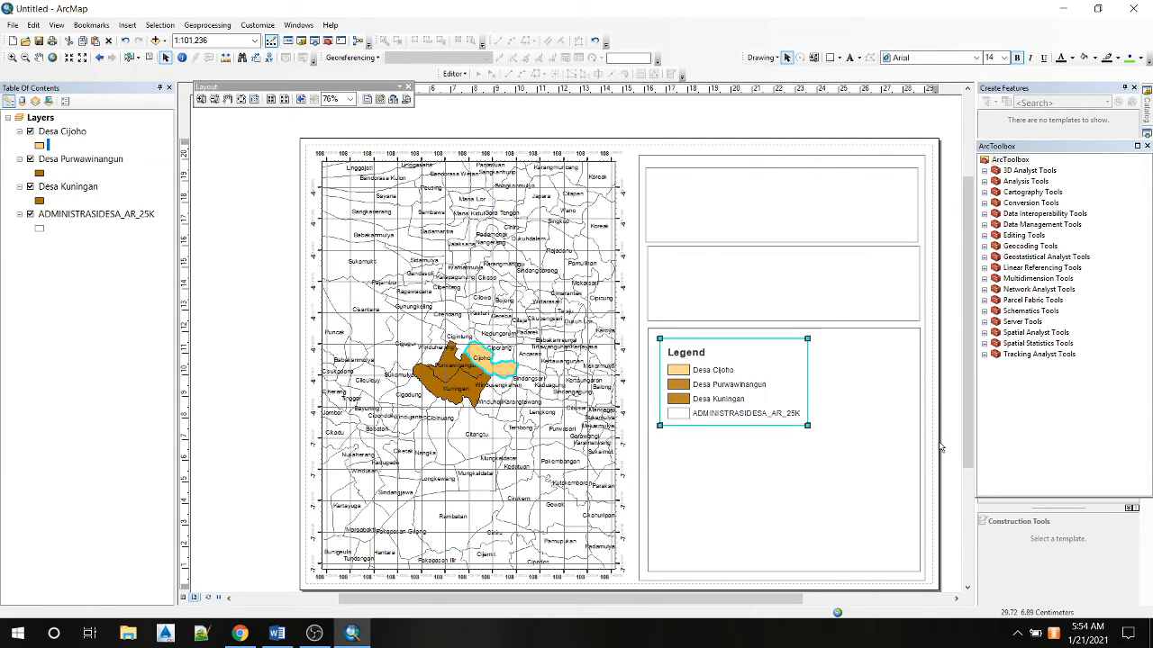
pyautogui.click(700, 422)
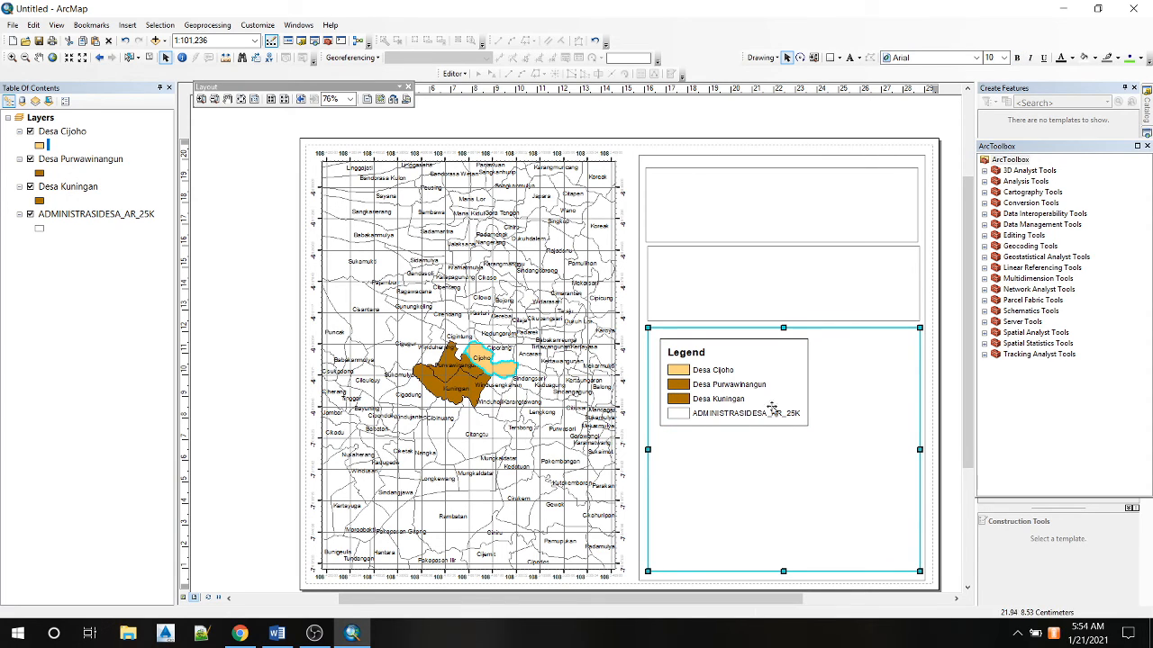
pyautogui.click(952, 365)
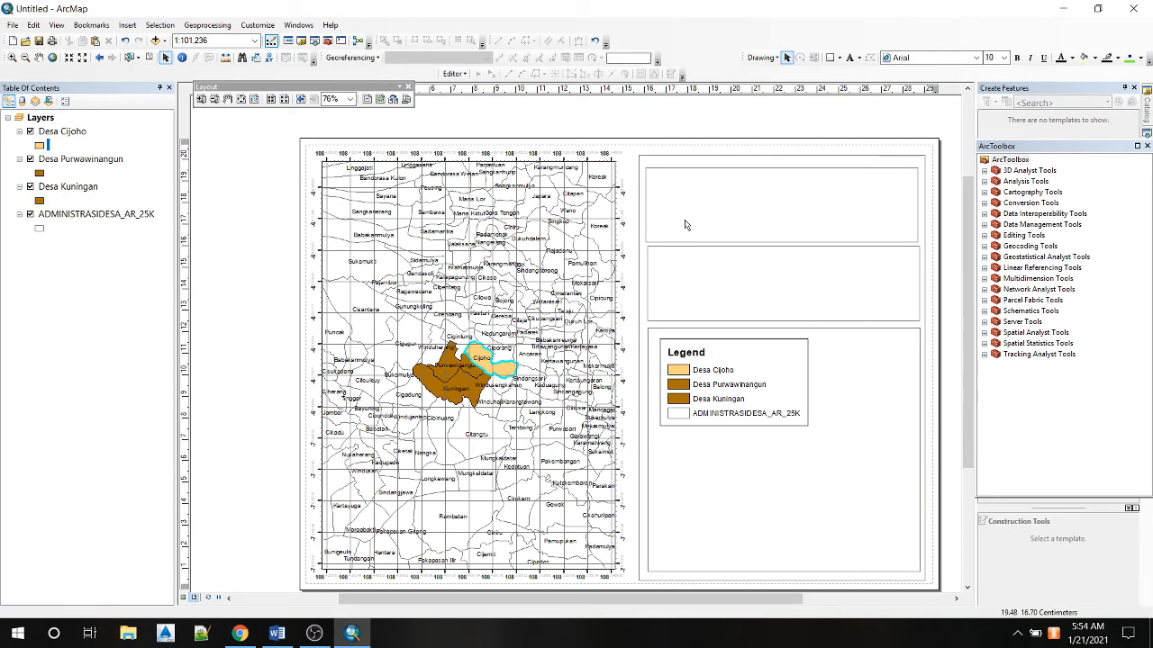
# Insert a Double Alternating Scale Bar 1 and place it inside the panel's middle box.
pyautogui.click(349, 99)
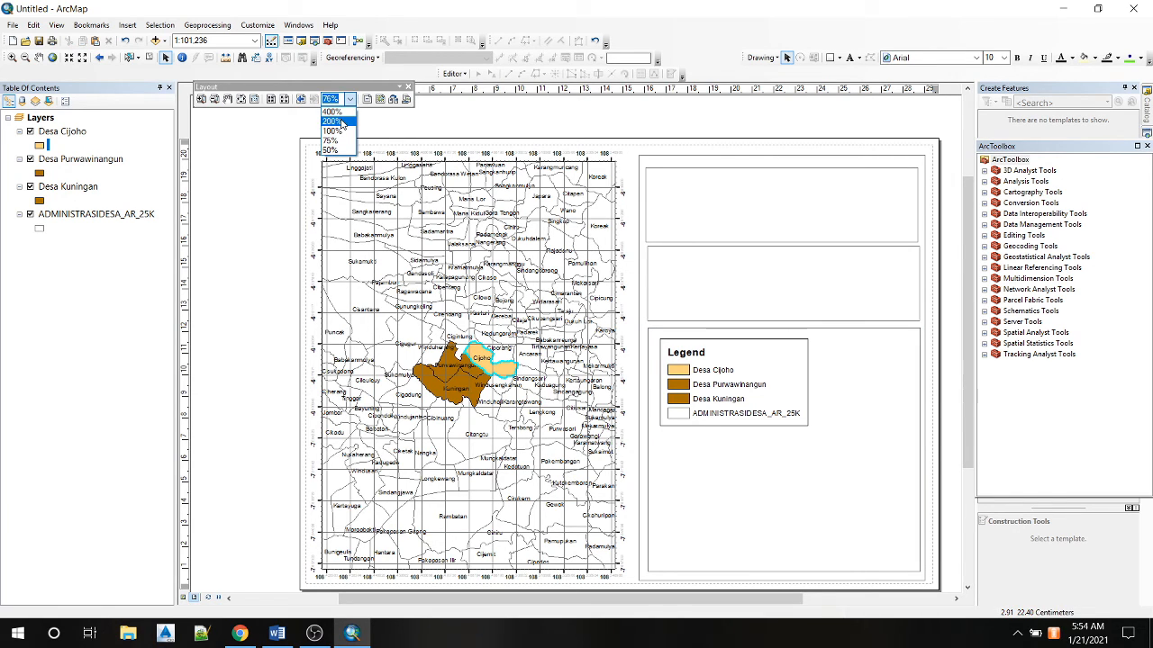
pyautogui.click(333, 132)
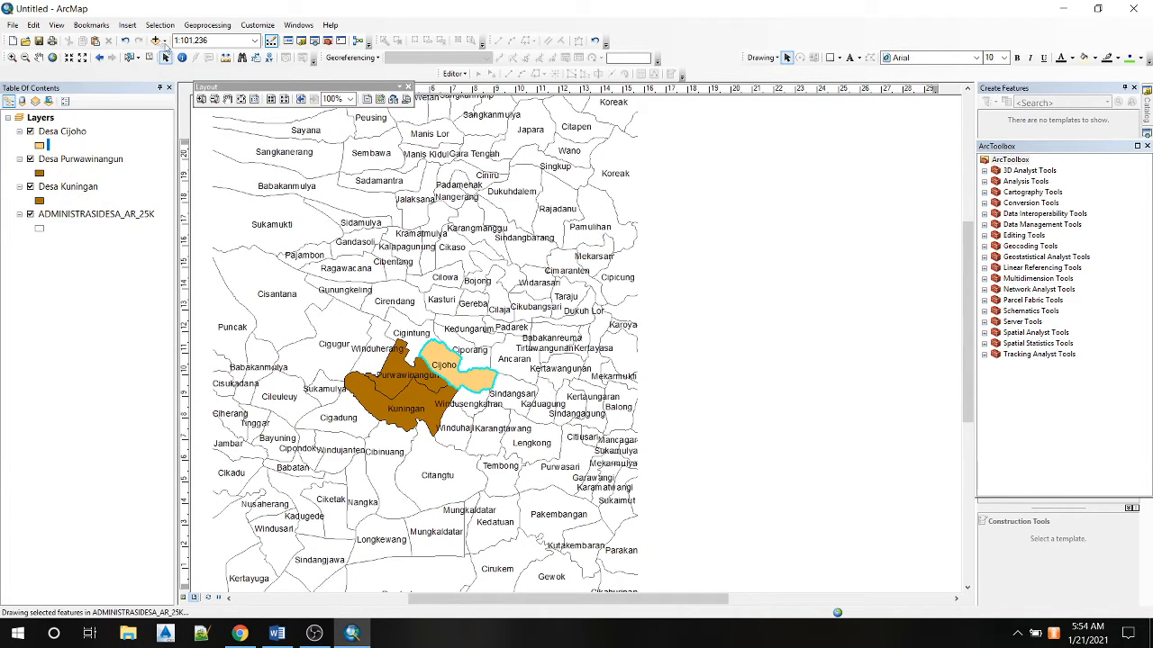
pyautogui.click(128, 24)
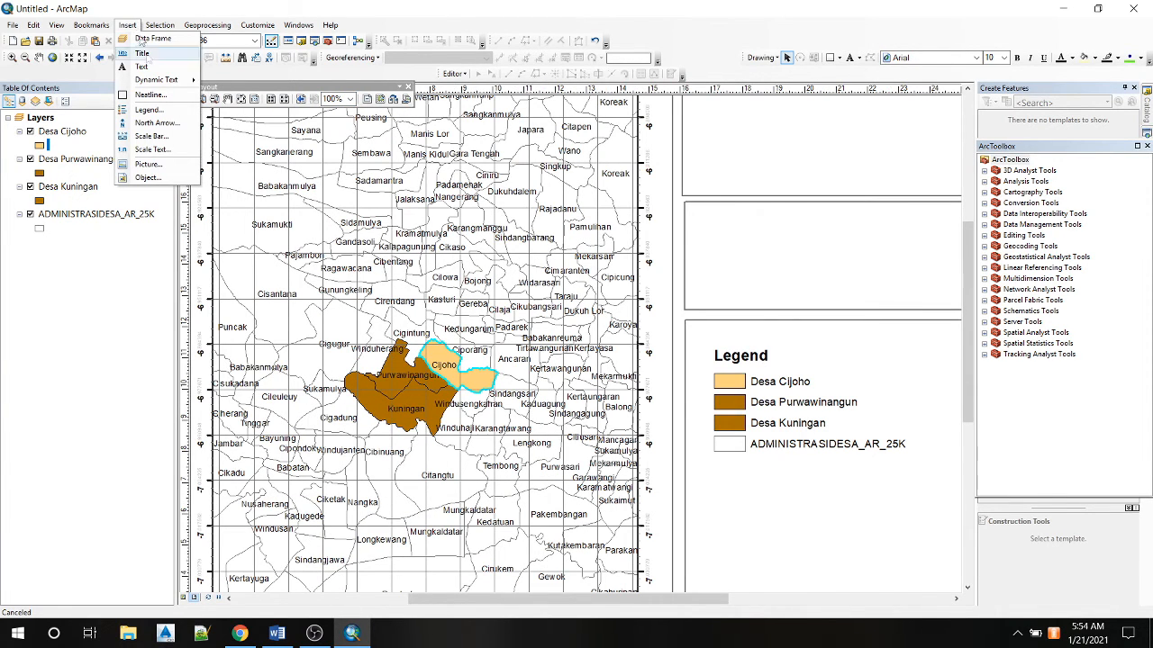
pyautogui.click(151, 136)
pyautogui.scroll(-5, 101, 205)
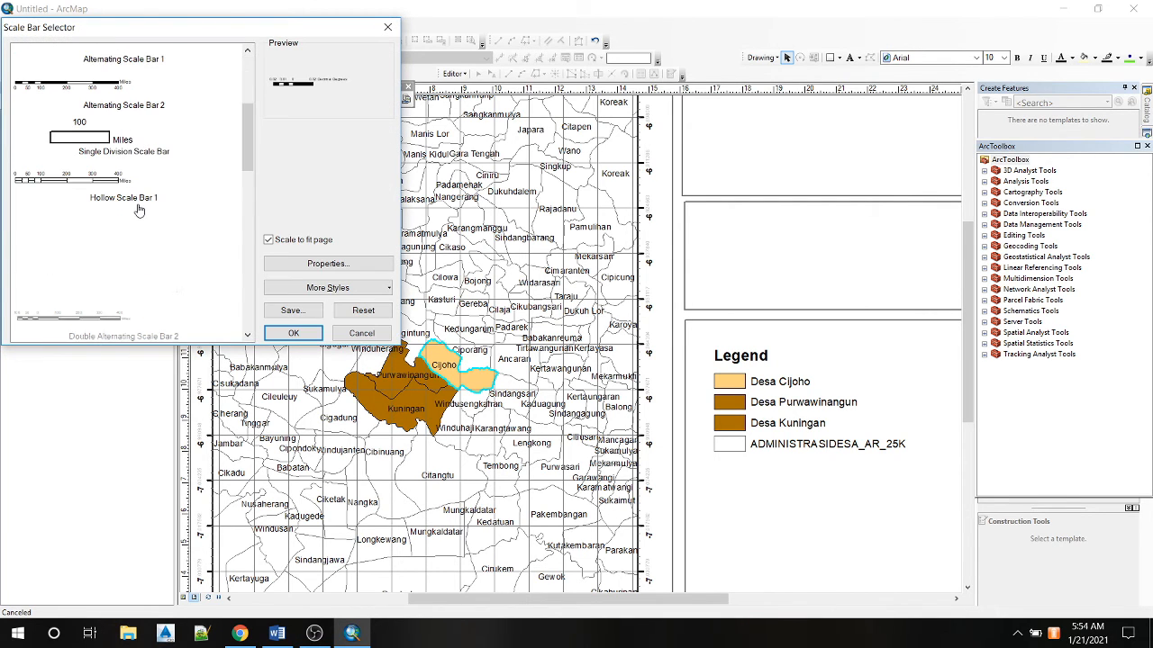
pyautogui.click(66, 276)
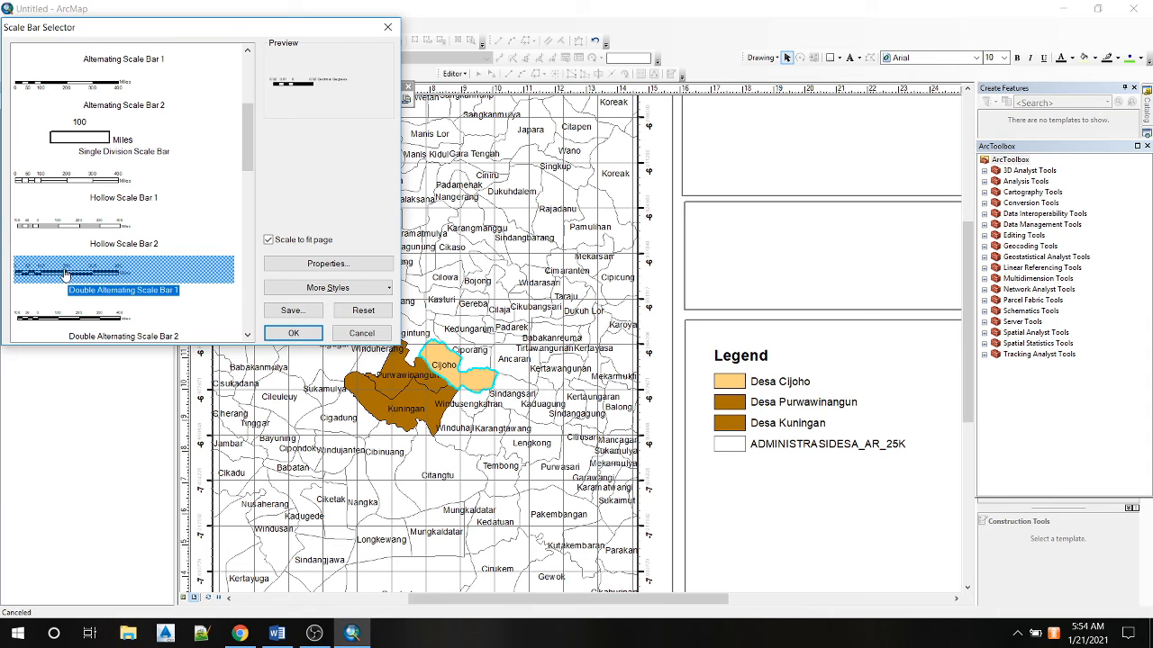
pyautogui.click(292, 332)
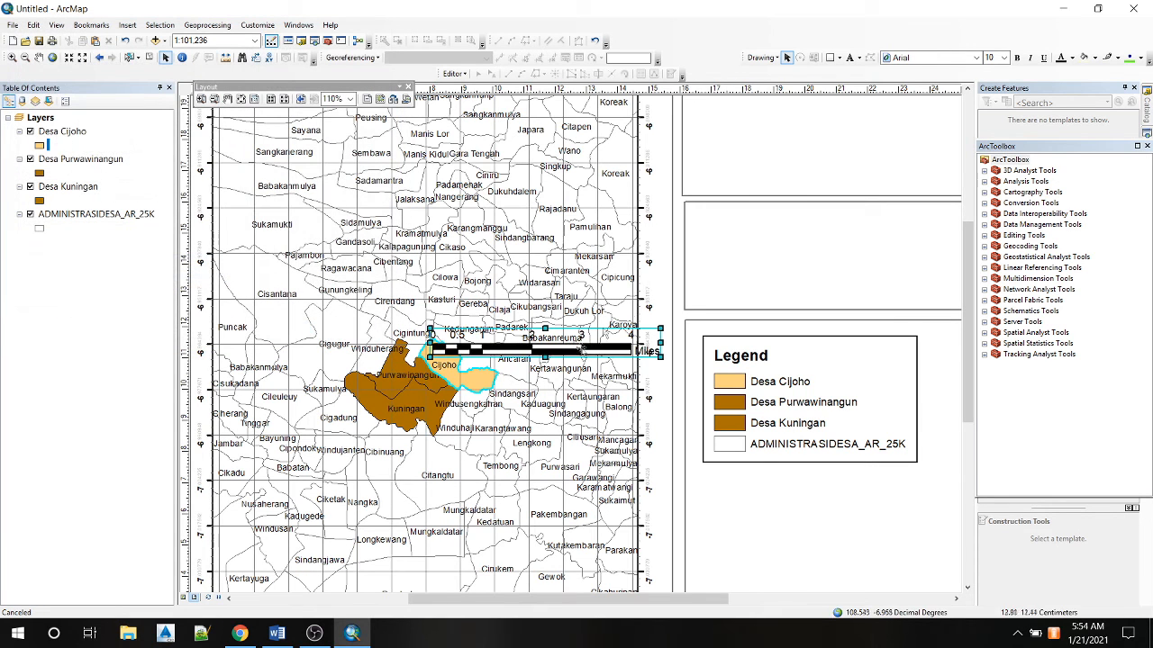
pyautogui.moveTo(577, 348); pyautogui.dragTo(849, 285)
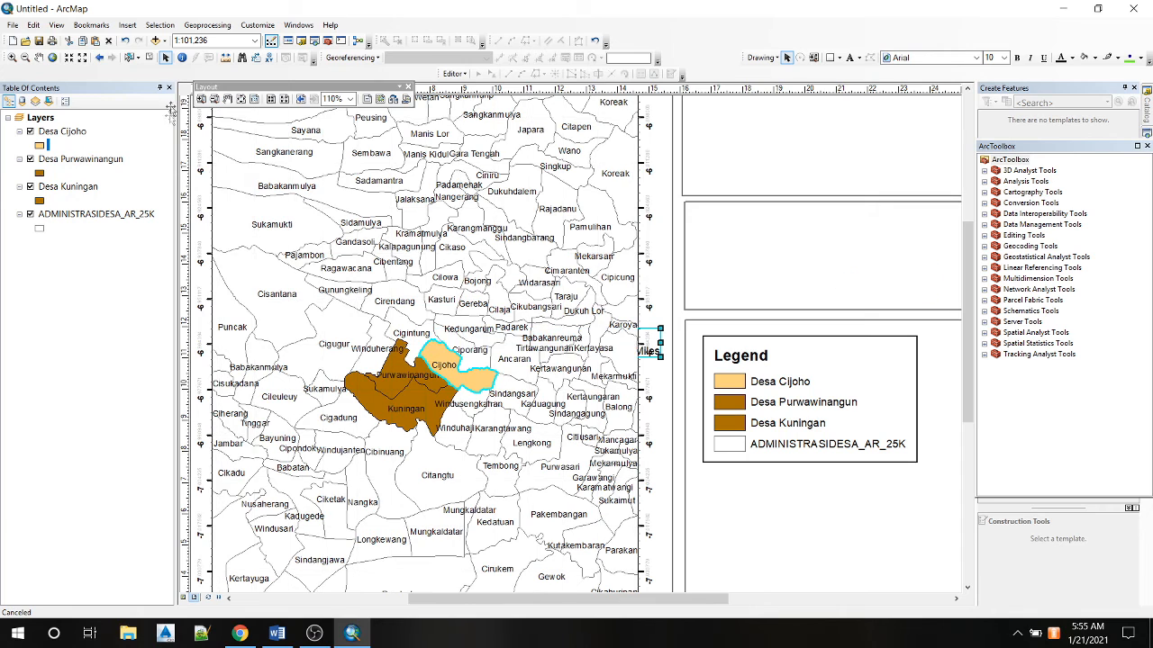
# Insert an ESRI North 1 north arrow, place it in the panel's uppermost box near its centre, and deselect it.
pyautogui.click(127, 24)
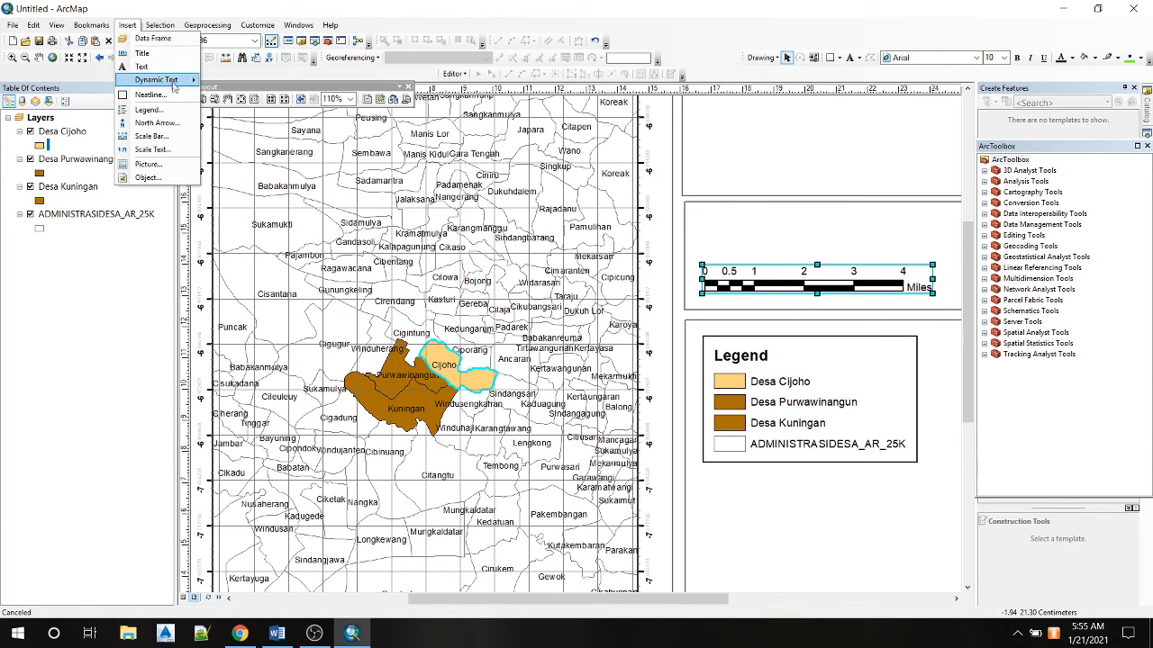
pyautogui.click(155, 122)
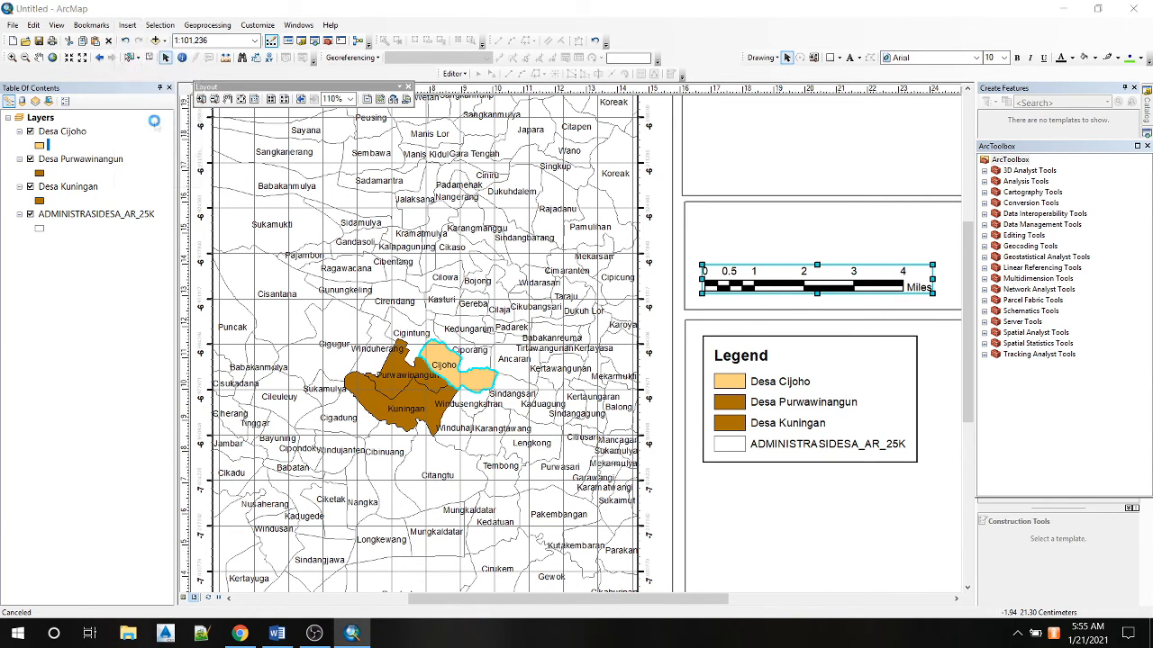
pyautogui.click(49, 86)
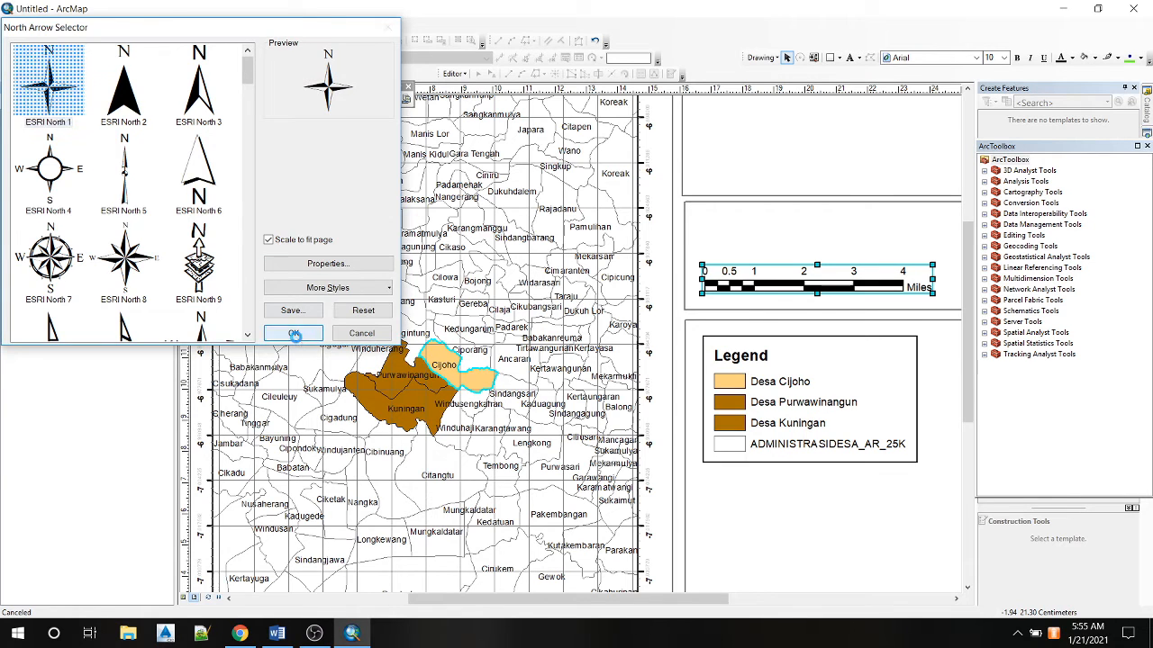
pyautogui.click(292, 333)
pyautogui.moveTo(507, 395); pyautogui.dragTo(747, 160)
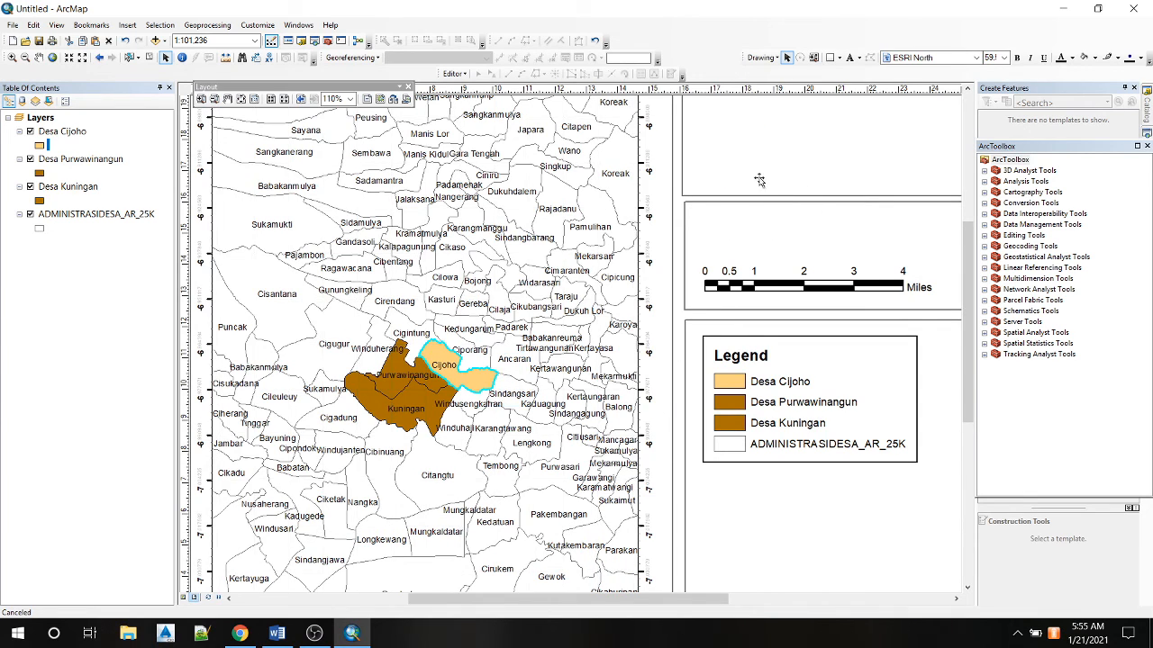
pyautogui.scroll(4, 722, 350)
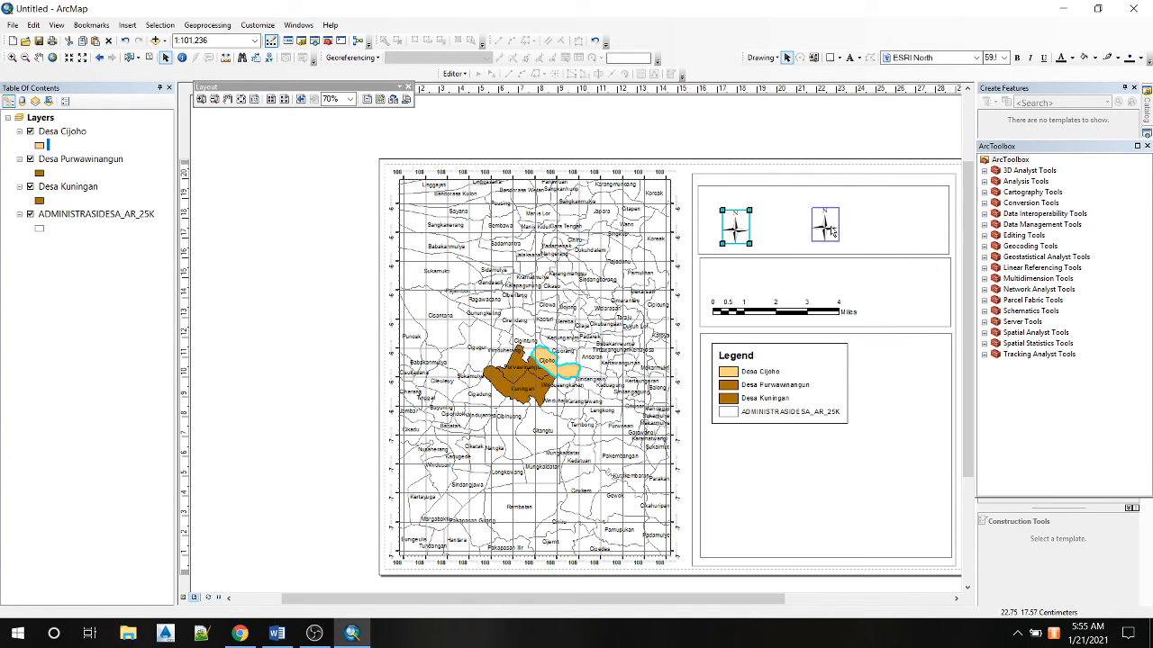
pyautogui.click(254, 244)
# Insert a scale text in the Absolute Scale style.
pyautogui.click(168, 28)
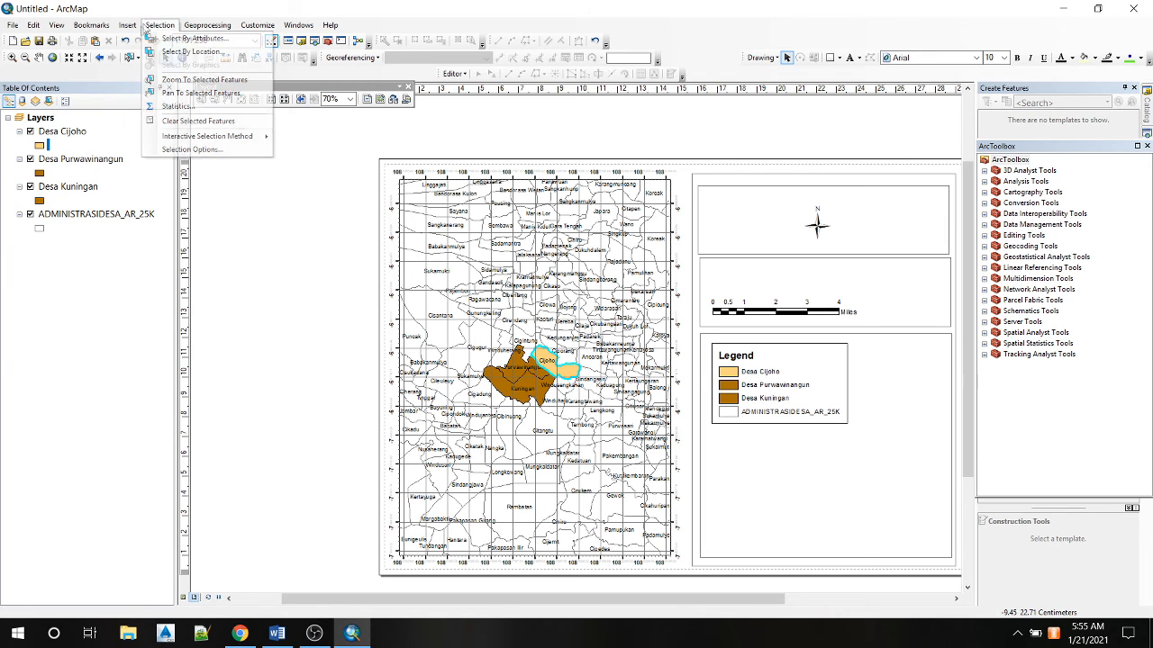
pyautogui.moveTo(127, 26)
pyautogui.click(167, 150)
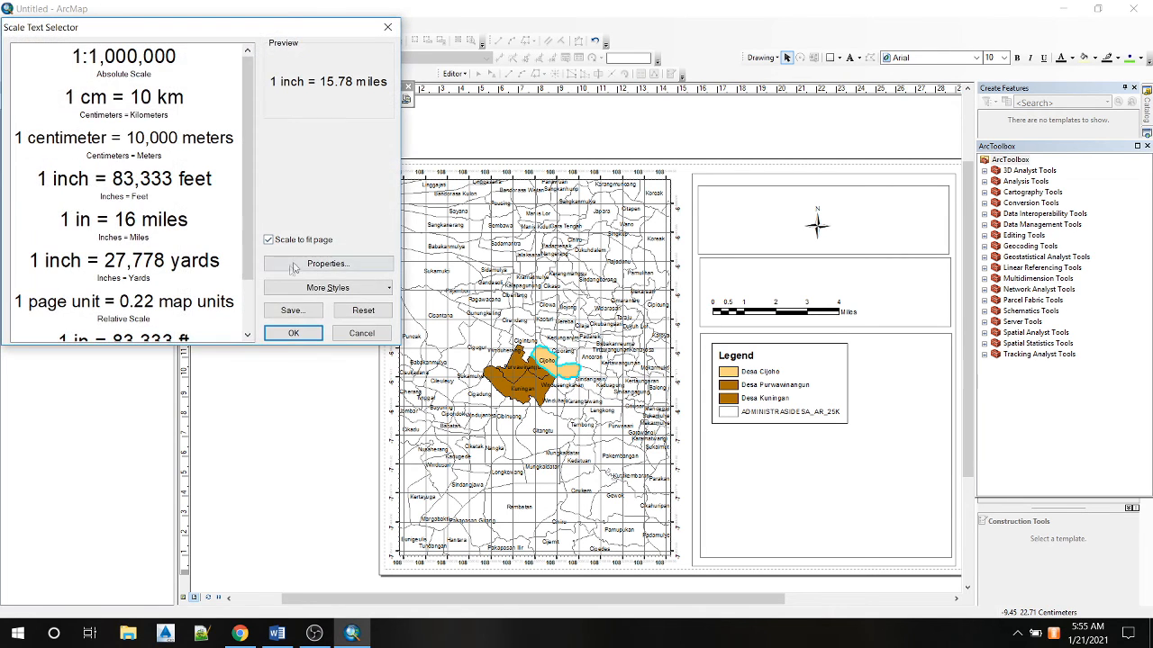
pyautogui.click(162, 64)
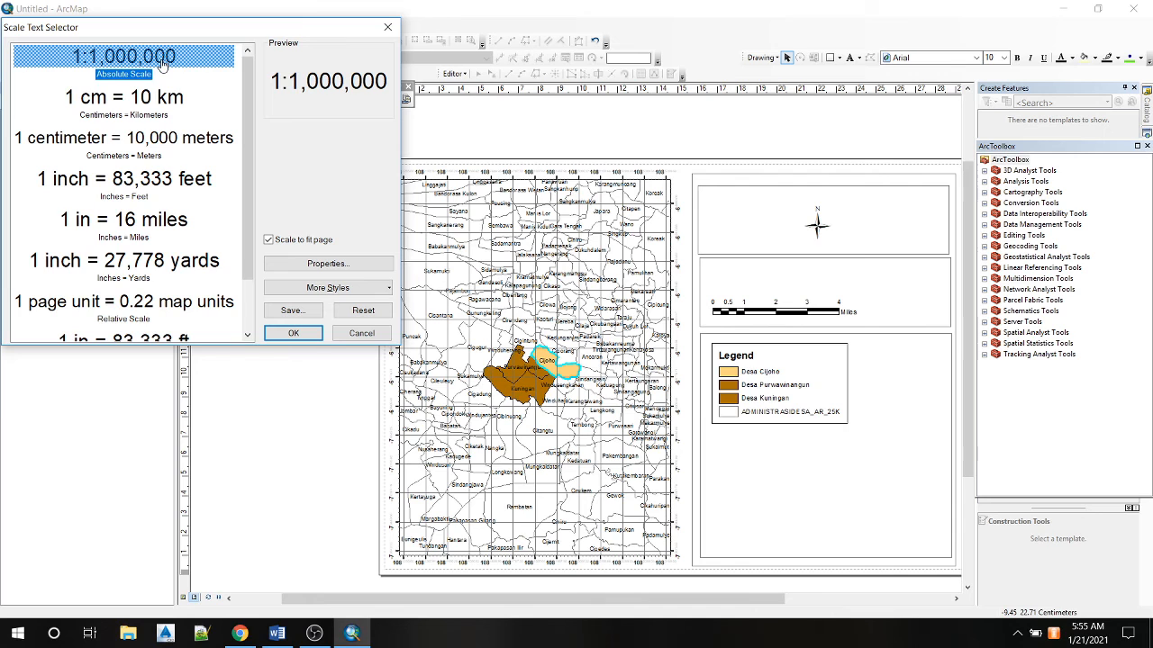
pyautogui.click(293, 333)
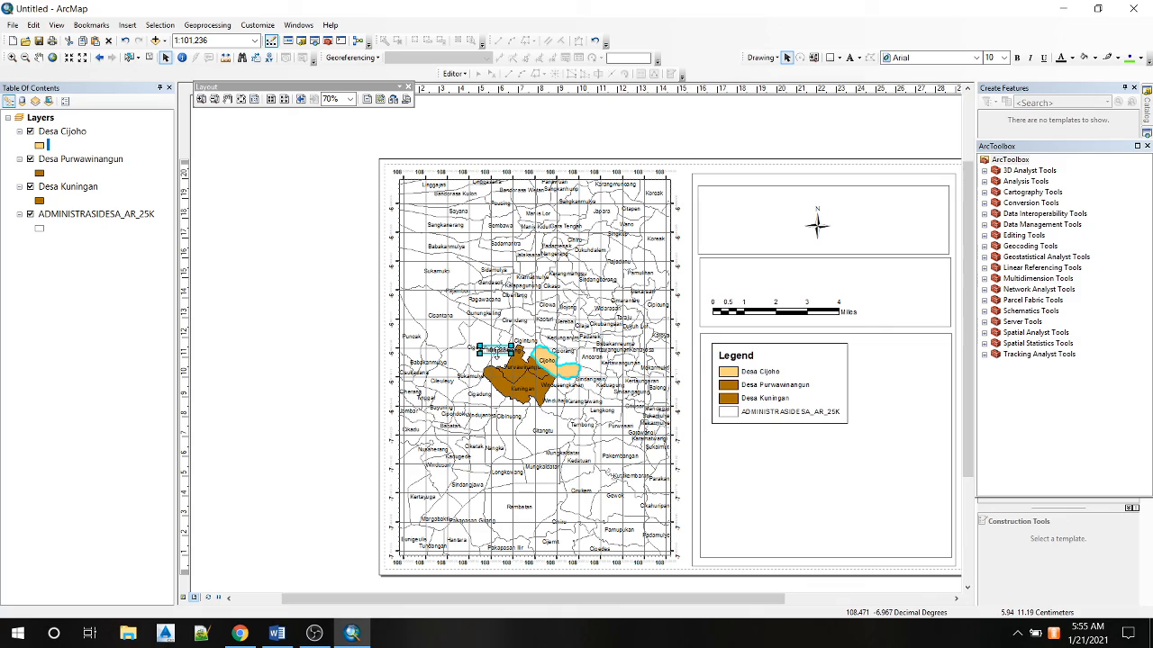
# Move the scale text just below the legend, aligned with the legend frame's left edge, and deselect everything.
pyautogui.scroll(-3, 500, 354)
pyautogui.scroll(6, 500, 354)
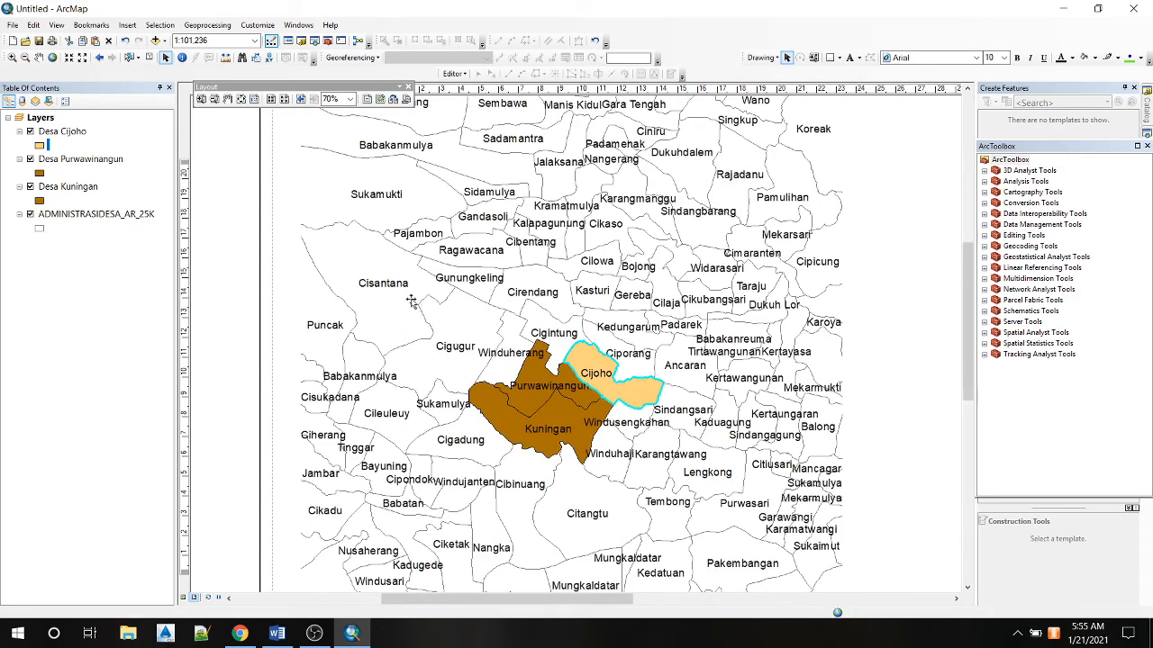
pyautogui.moveTo(494, 349); pyautogui.dragTo(929, 535)
pyautogui.scroll(-3, 929, 533)
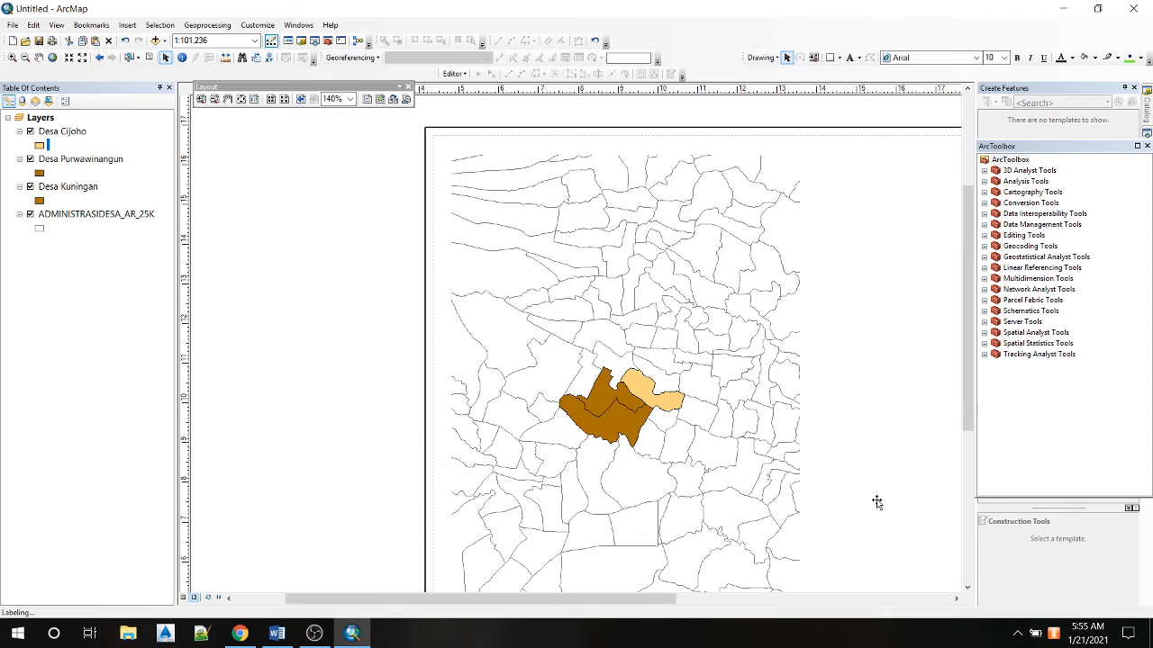
pyautogui.moveTo(668, 596); pyautogui.dragTo(770, 599)
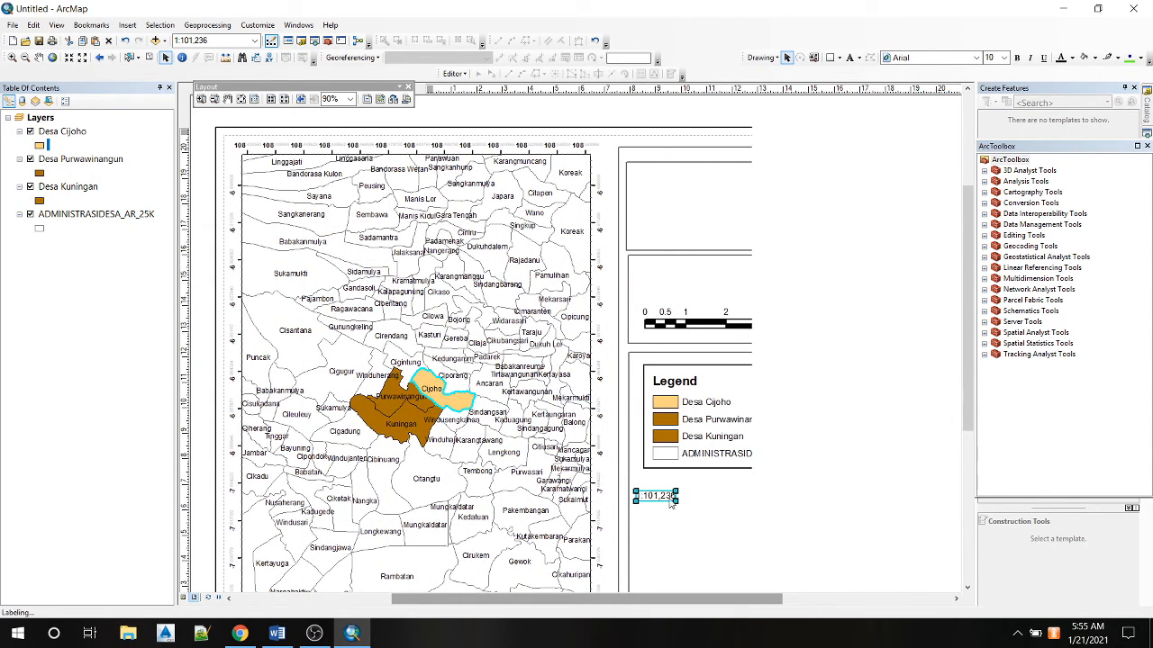
pyautogui.moveTo(668, 496); pyautogui.dragTo(672, 487)
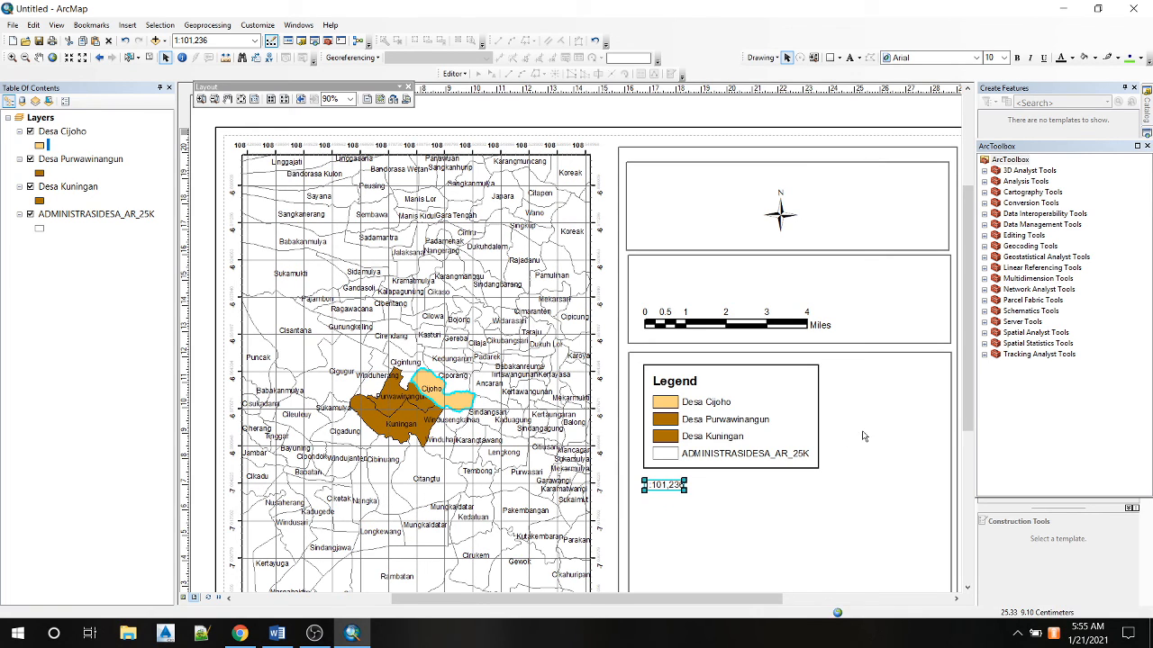
pyautogui.click(857, 485)
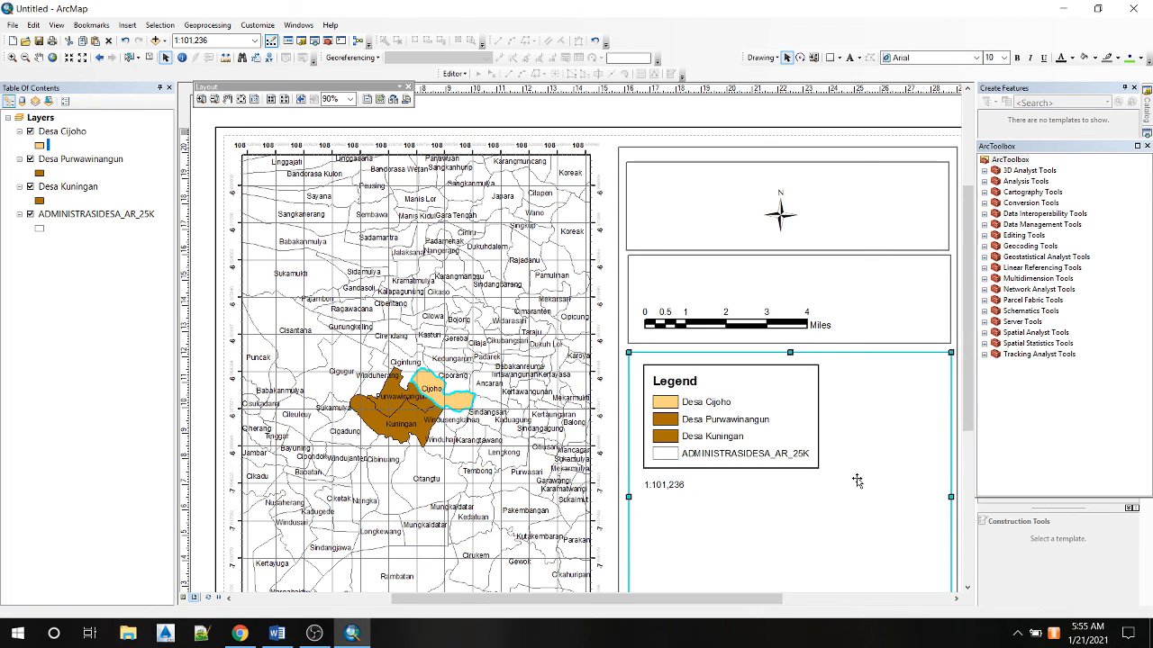
pyautogui.click(899, 118)
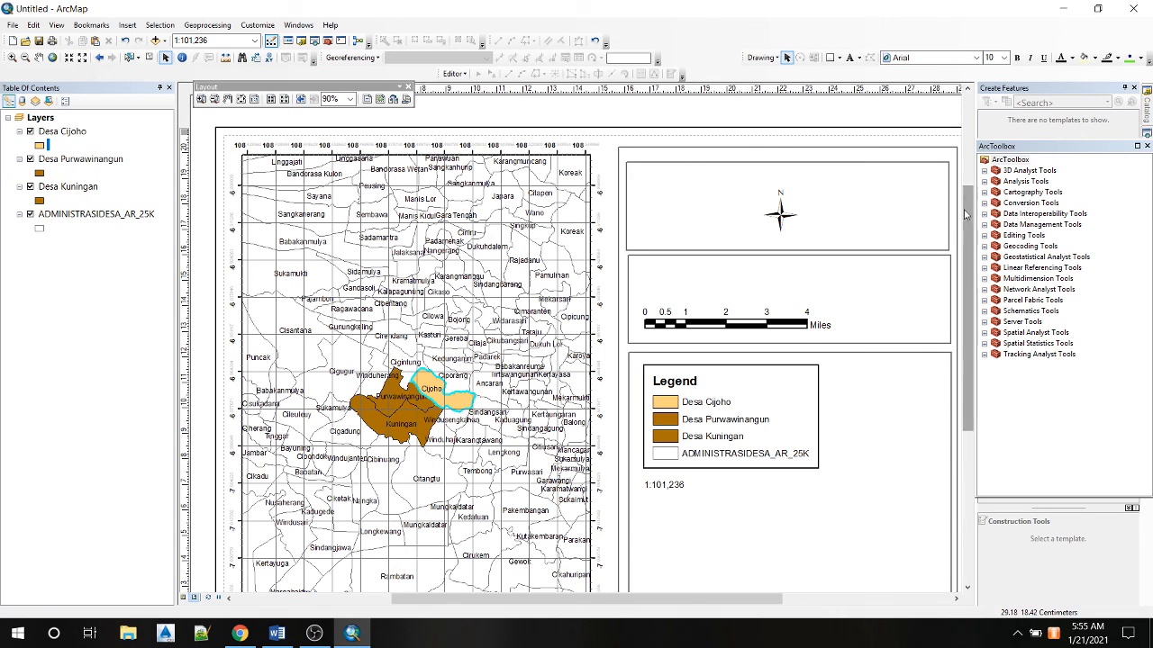
pyautogui.moveTo(691, 600); pyautogui.dragTo(729, 602)
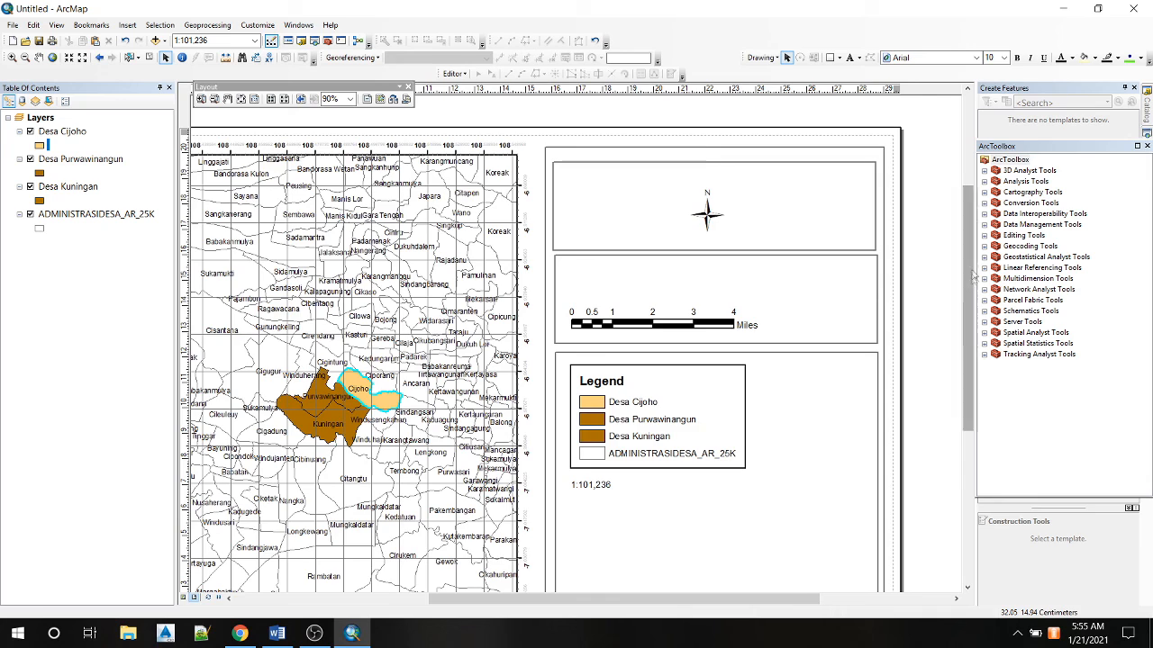
pyautogui.moveTo(973, 274); pyautogui.dragTo(972, 333)
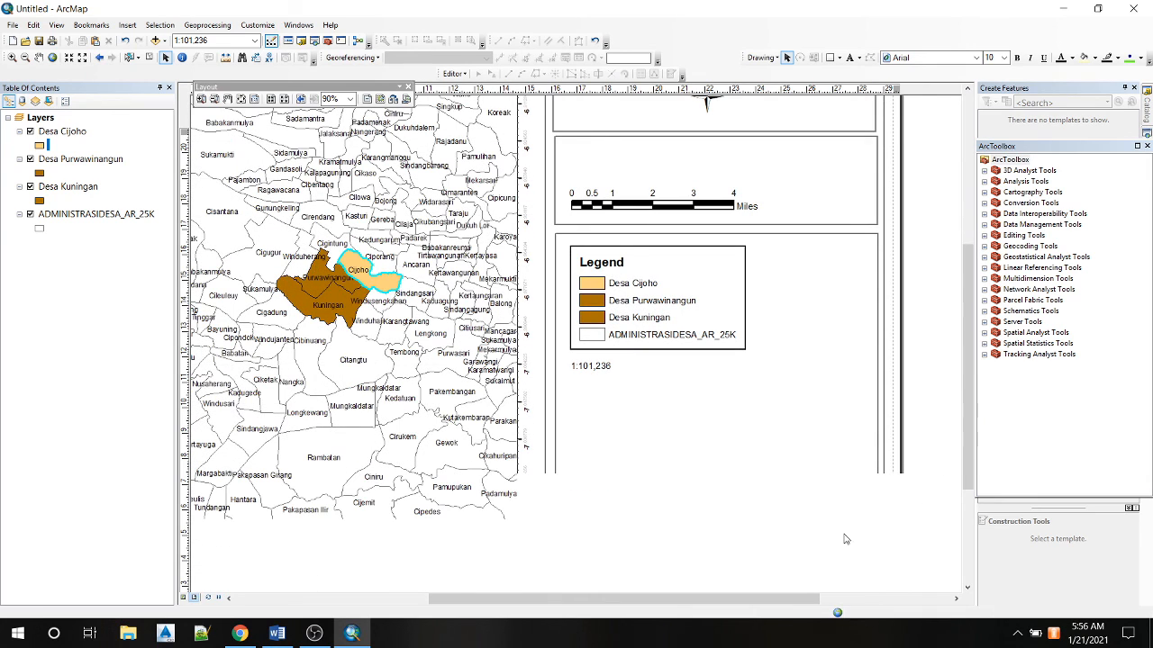